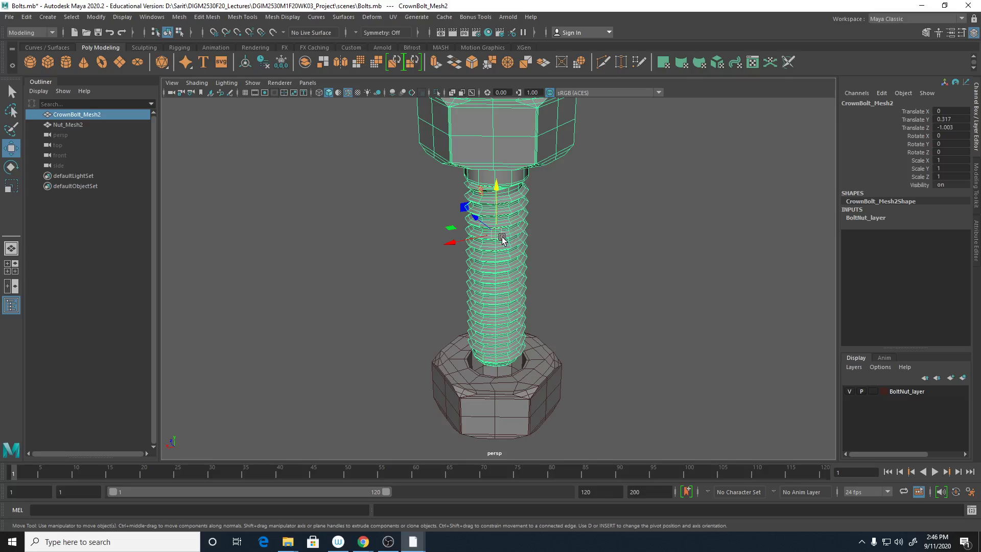
- Inspect the nut mesh and the bolt mesh by selecting each one individually
click(560, 246)
click(499, 264)
click(520, 383)
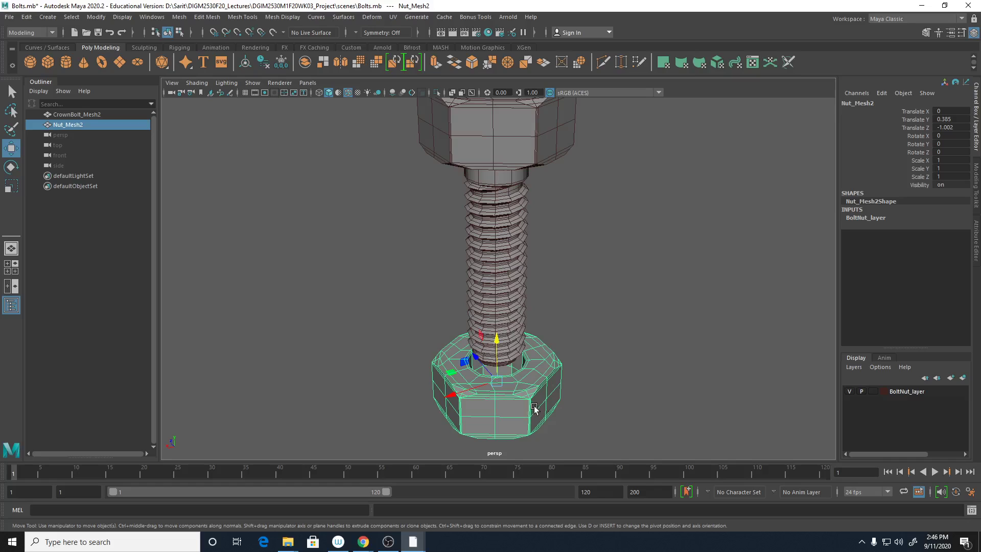
alt+drag(534, 408, 569, 311)
click(510, 226)
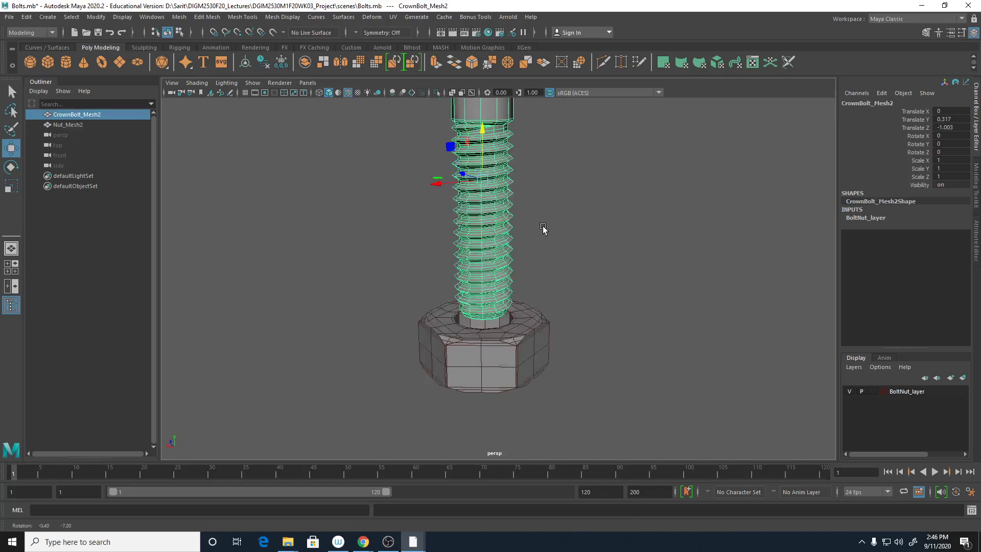
mouse_move(543, 229)
alt+mouse_down()
mouse_move(525, 274)
mouse_move(642, 244)
mouse_move(555, 240)
alt+mouse_up()
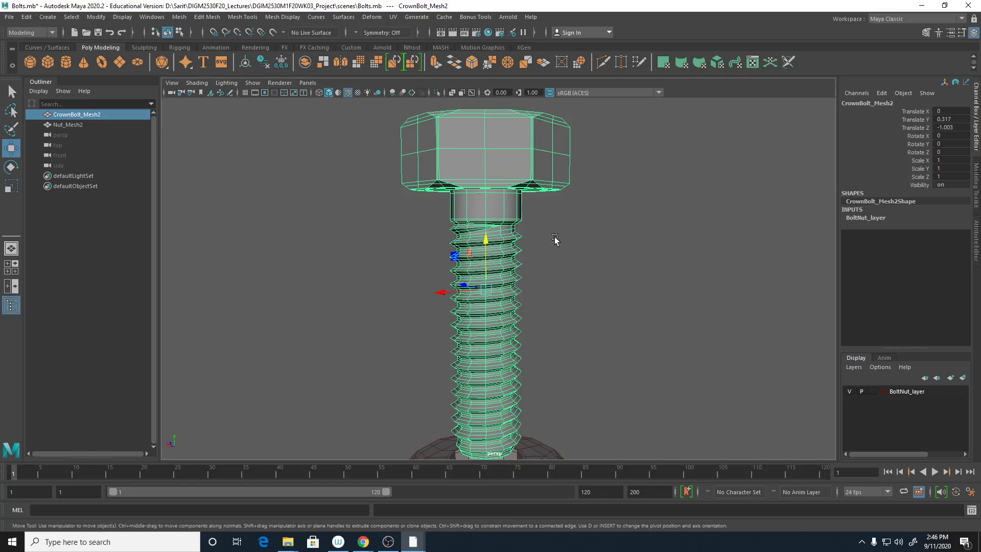
- Try to move the bolt's threaded-shaft vertices along the vertical axis, and return the bolt to object selection
right_drag(495, 216, 457, 229)
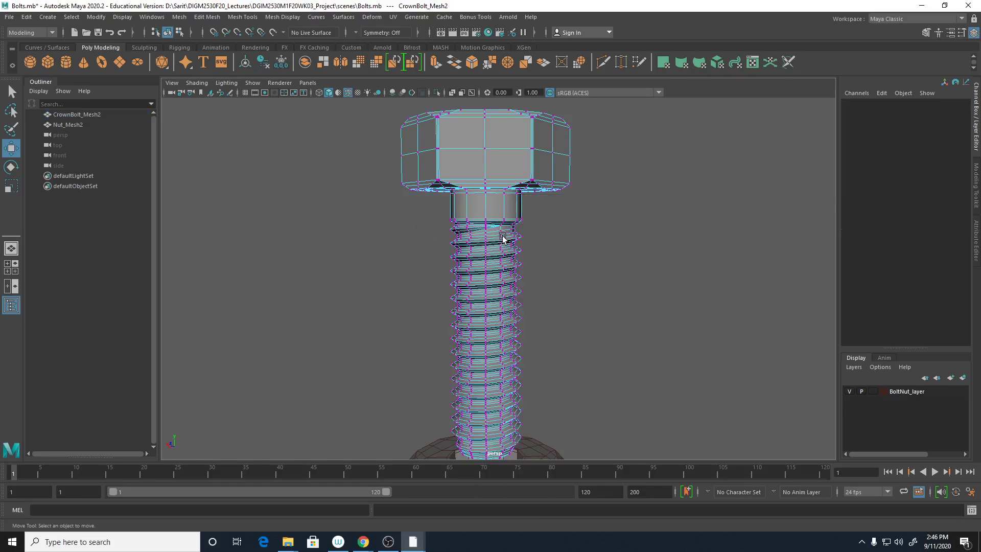
scroll(500, 240, down, 3)
drag(452, 233, 560, 426)
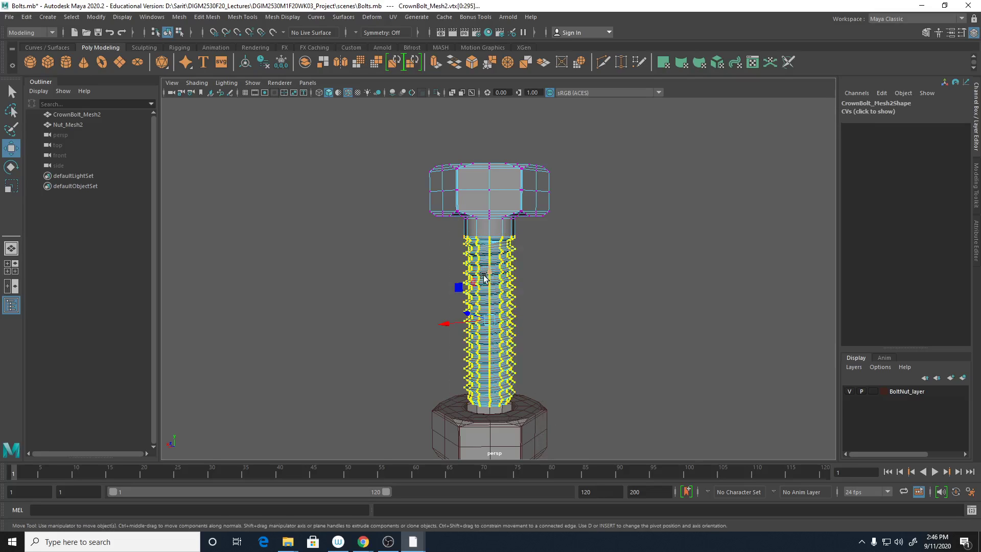
drag(489, 278, 546, 284)
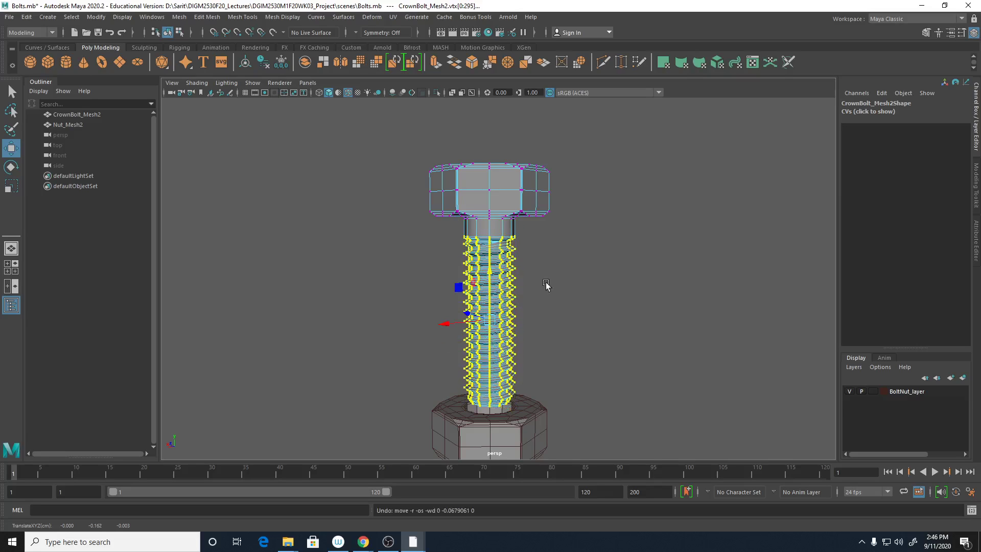
click(545, 285)
right_drag(498, 250, 525, 232)
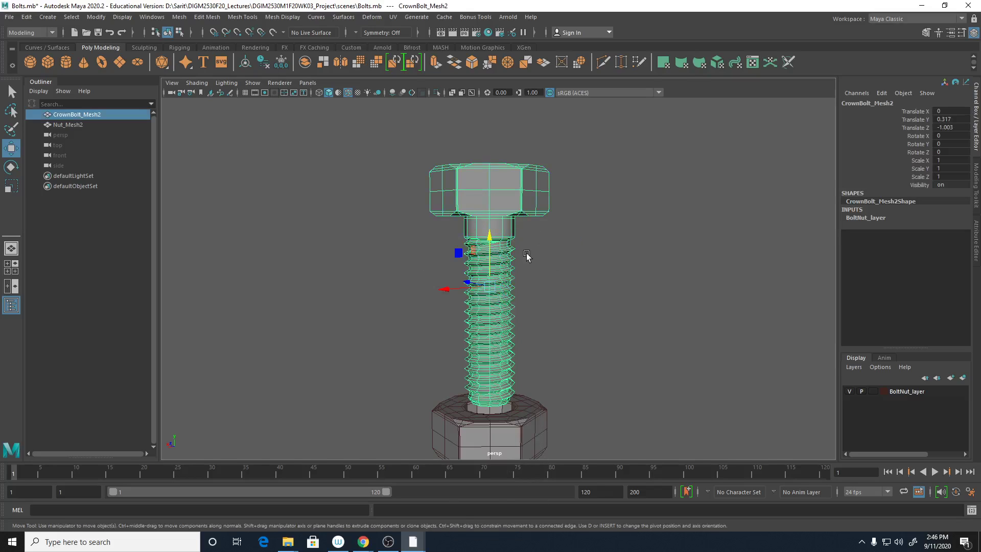
- Examine the thread start beneath the bolt head in unsmoothed and smooth mesh preview, and review the whole bolt and nut
alt+right_drag(531, 273, 875, 300)
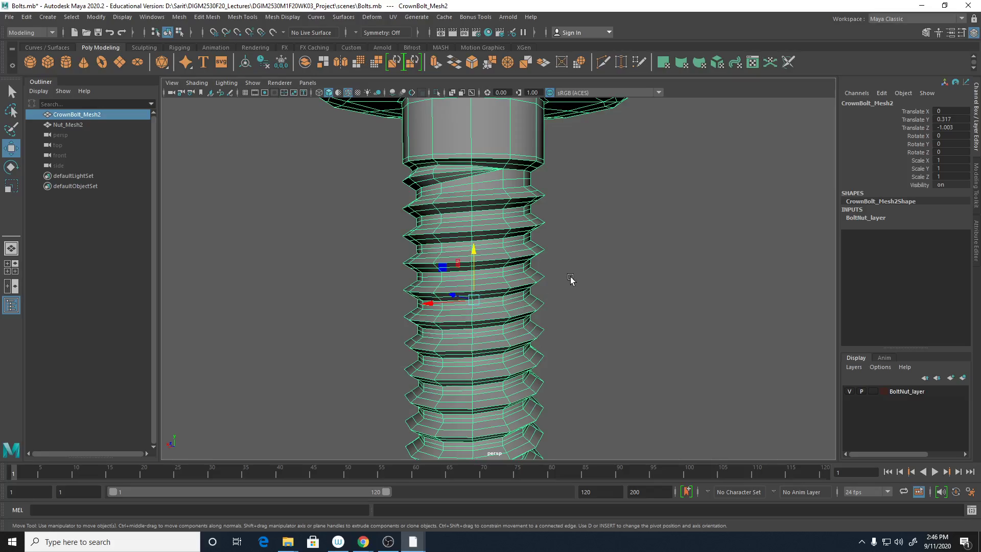
mouse_move(551, 279)
alt+right_down()
mouse_move(642, 276)
mouse_move(545, 275)
alt+right_up()
mouse_move(545, 275)
alt+mouse_down()
mouse_move(560, 267)
mouse_move(537, 311)
mouse_move(540, 293)
alt+mouse_up()
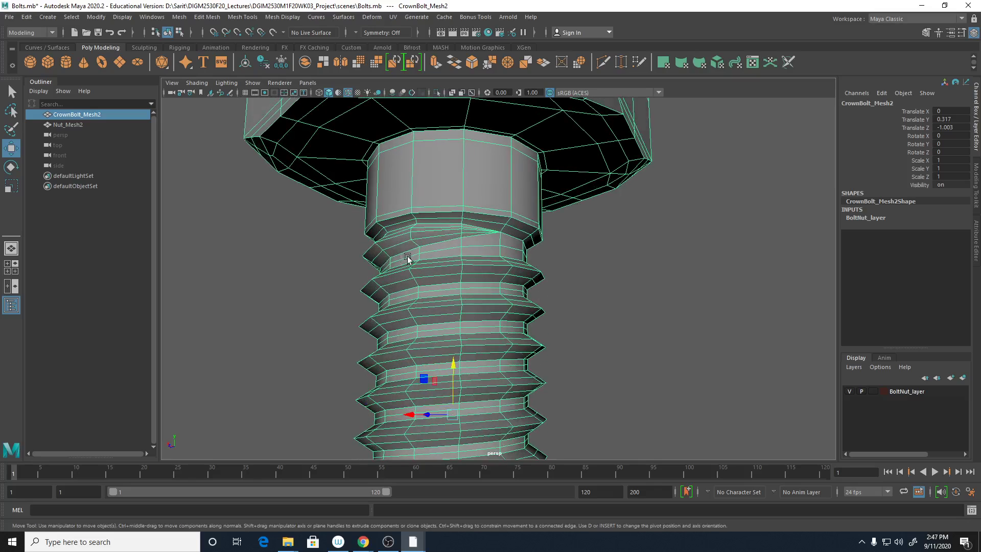
alt+drag(407, 258, 411, 285)
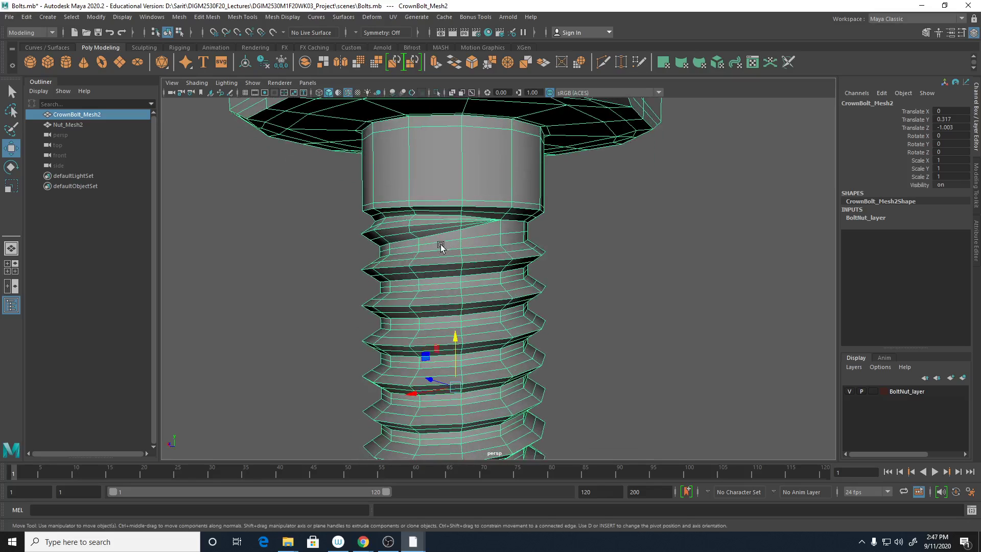
key(1)
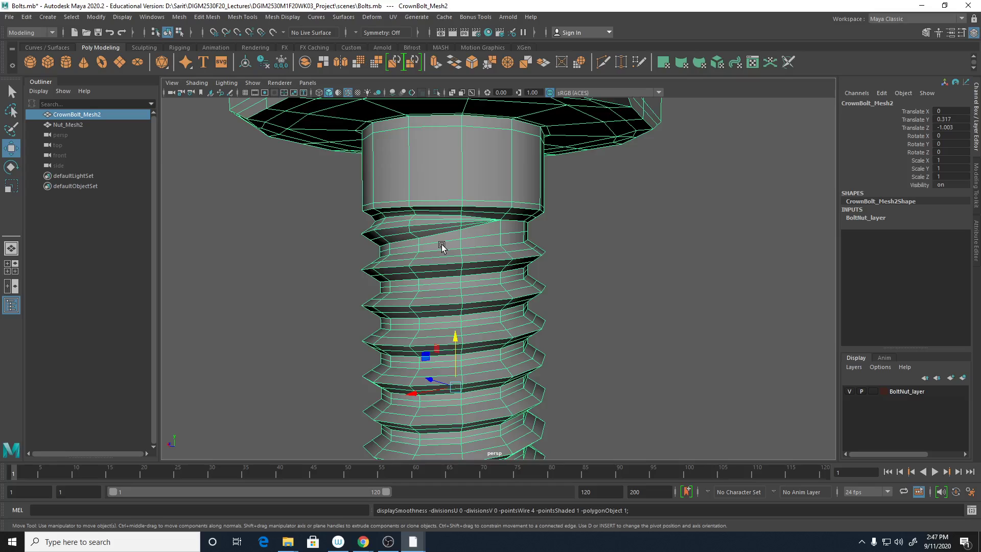
key(3)
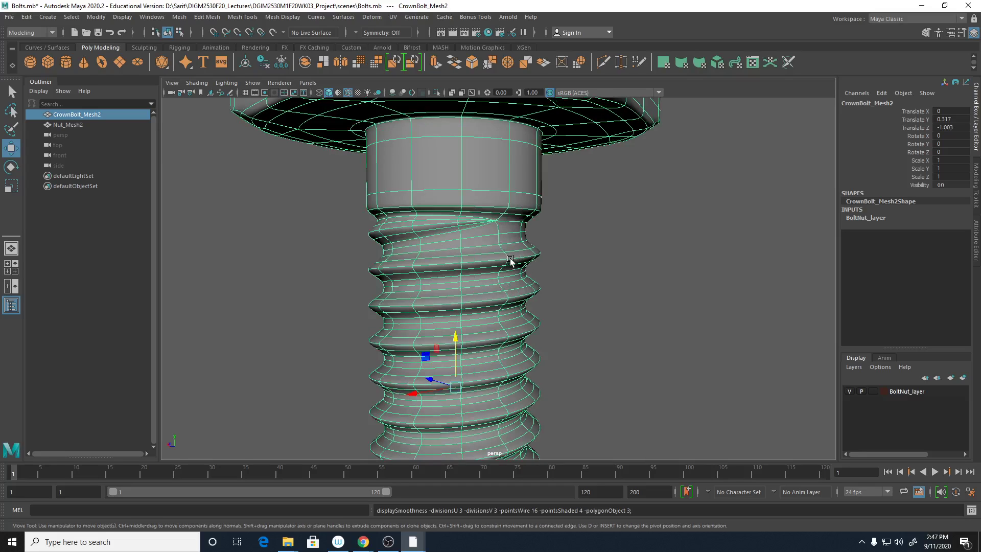
key(1)
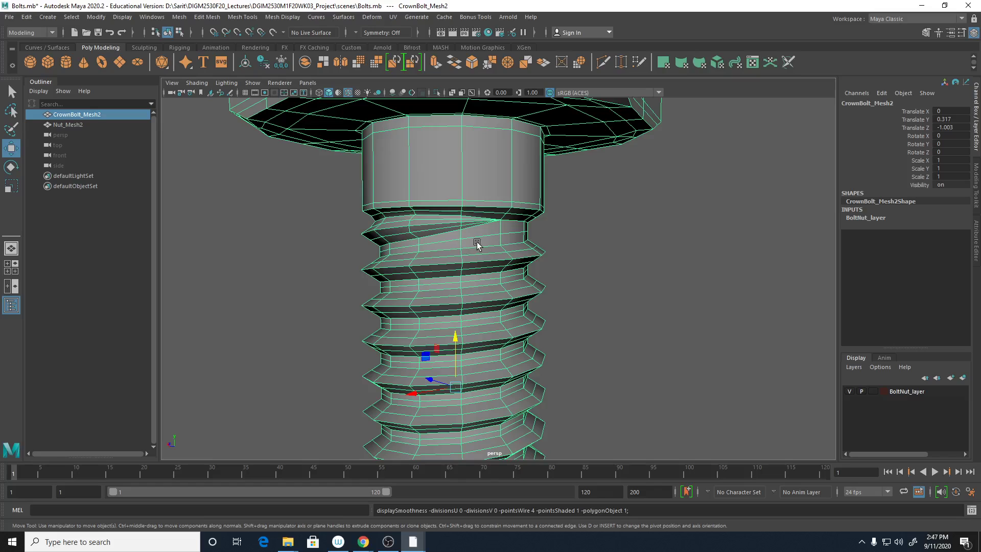
alt+right_drag(531, 258, 377, 236)
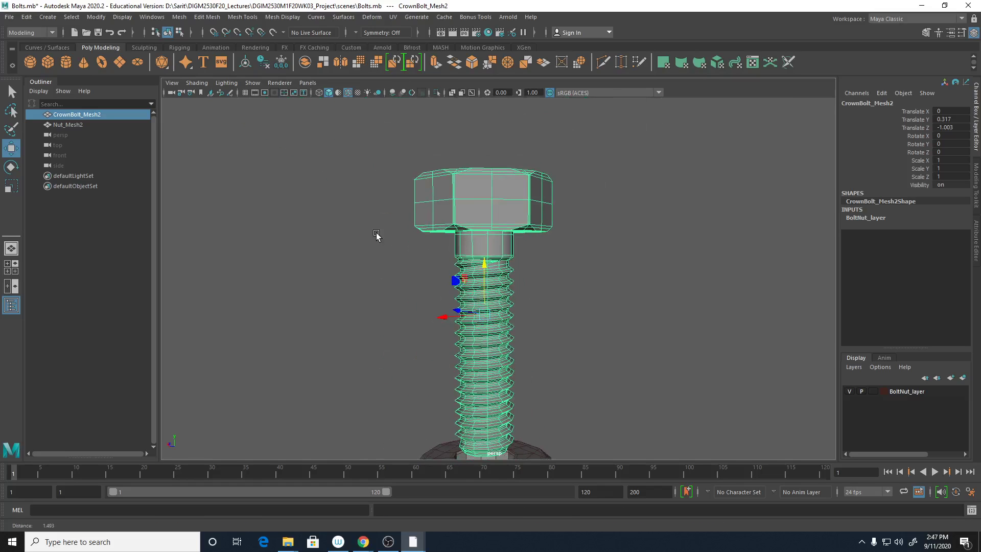
alt+drag(517, 335, 501, 316)
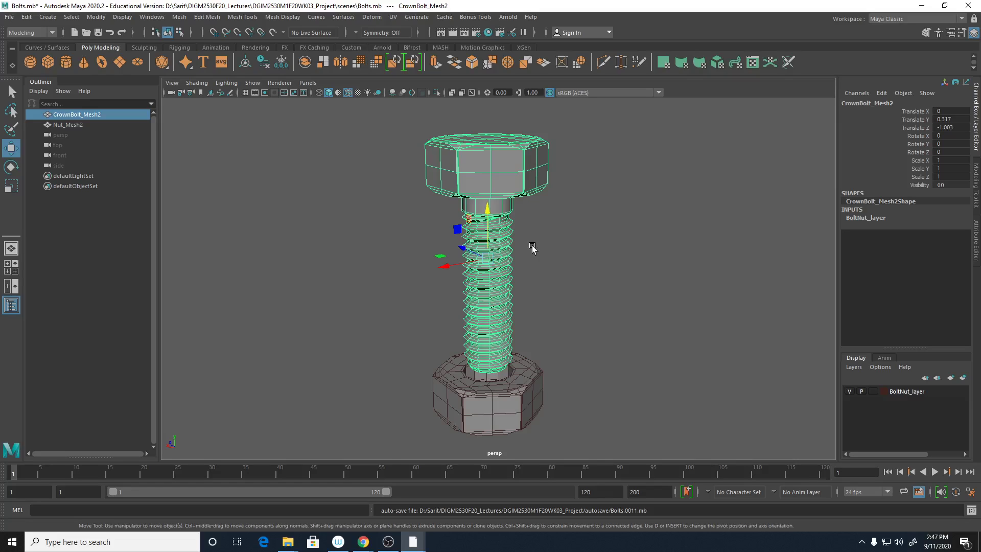
click(566, 262)
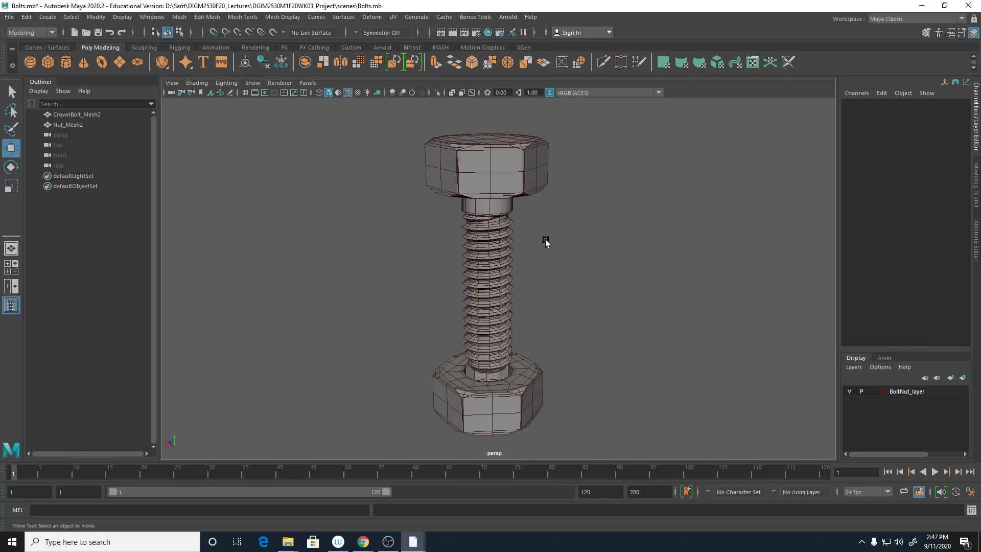
click(512, 303)
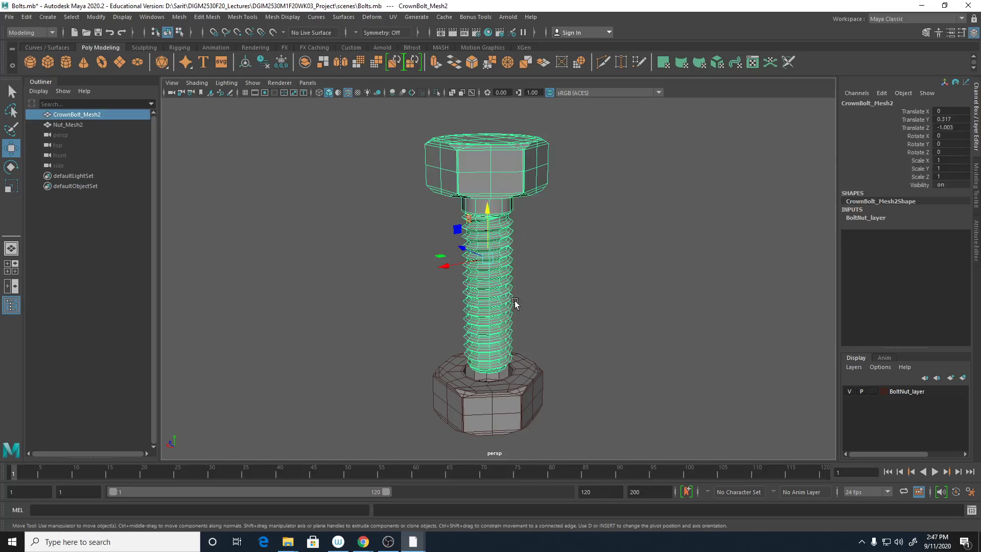
click(547, 240)
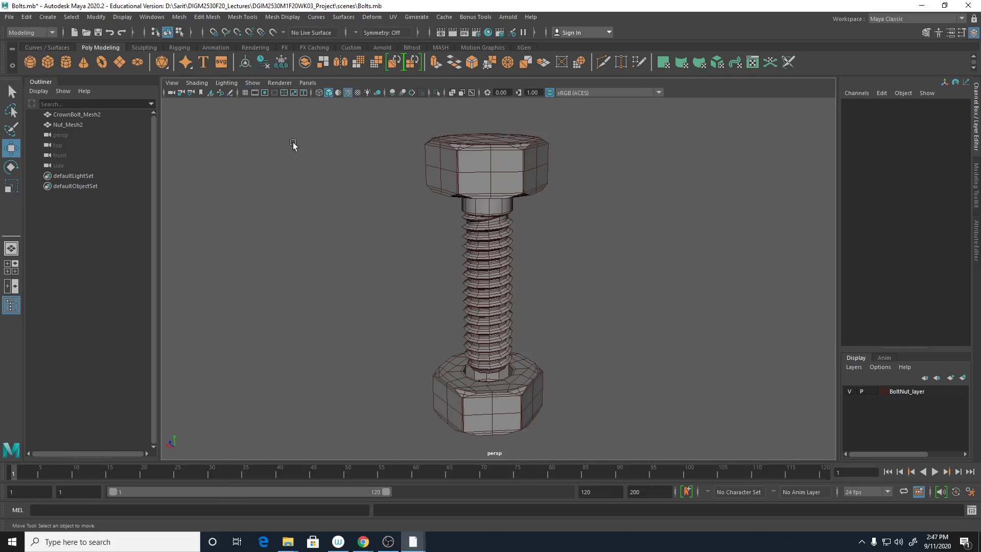
- Start a new scene without saving the changes to Bolts.mb
click(9, 17)
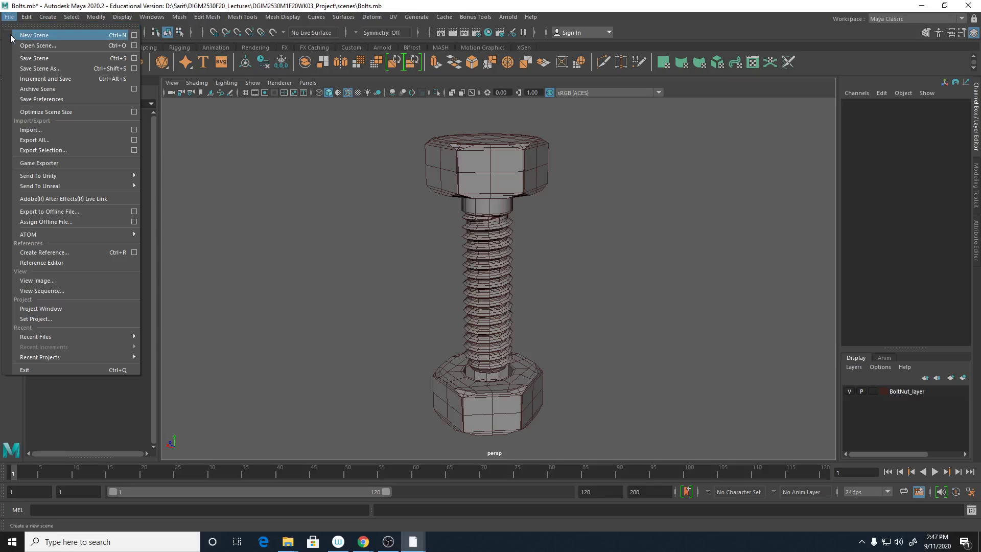
click(11, 36)
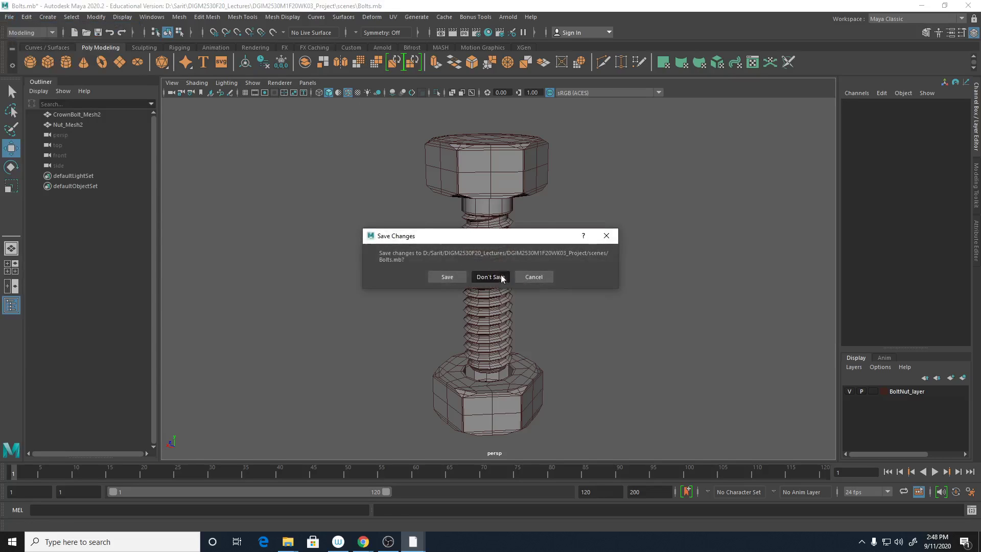
click(489, 277)
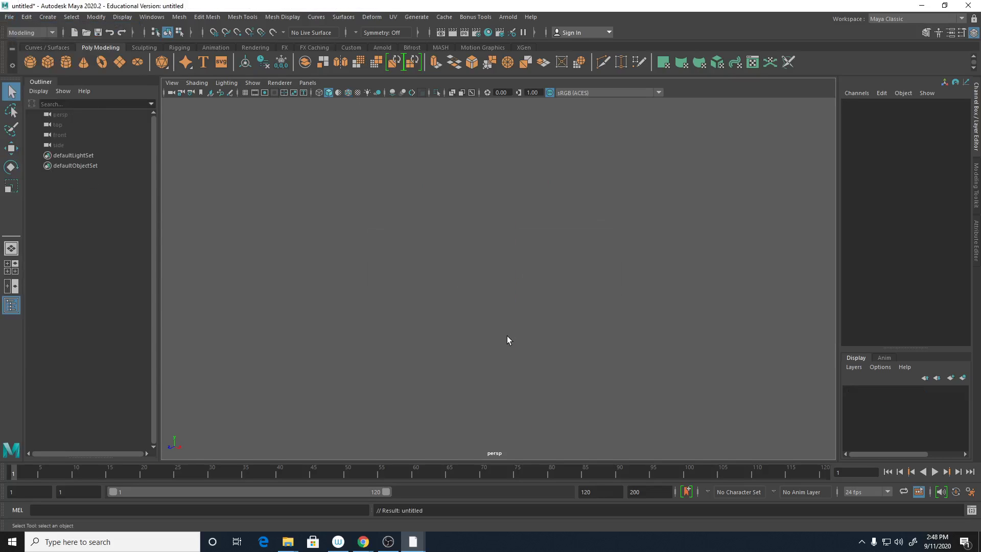
- Show the grid in the perspective view and switch to the four-view layout
click(245, 93)
key(space)
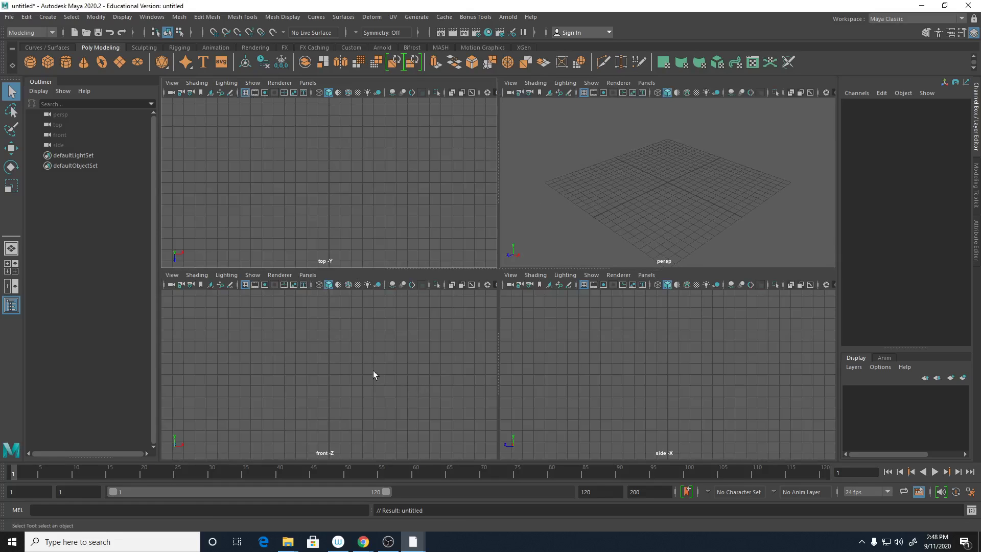
alt+right_drag(663, 208, 738, 188)
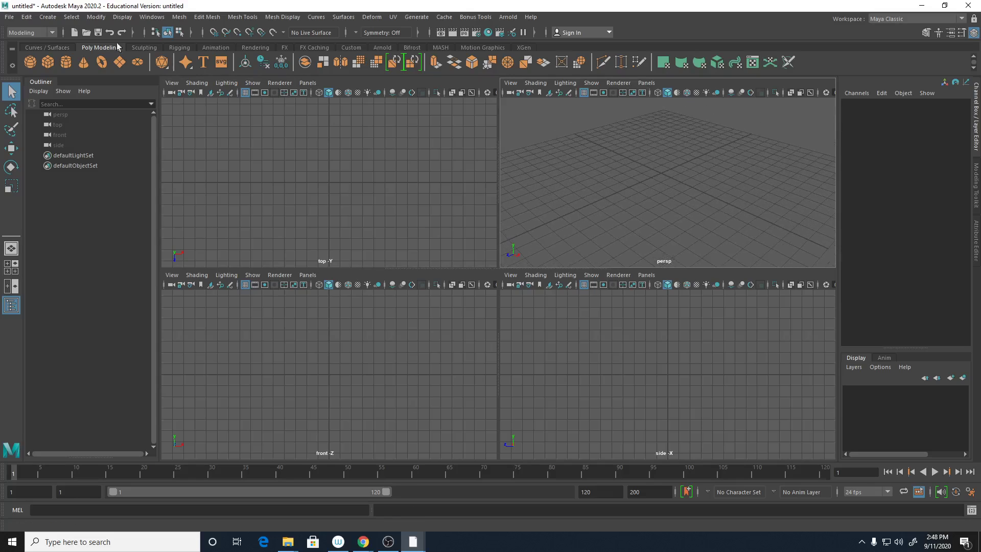
- Detach the Polygon Primitives list as a floating window and place it over the top view
click(48, 17)
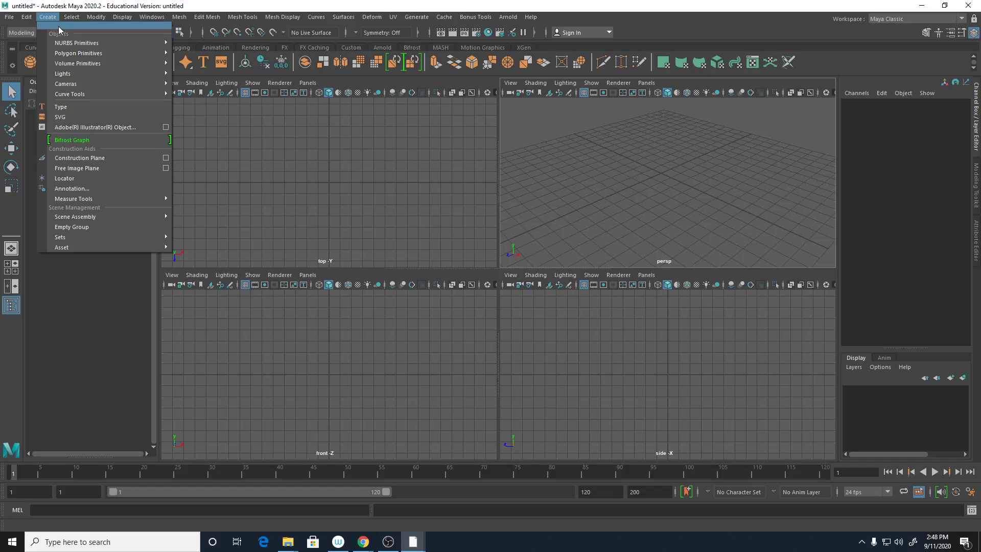
mouse_move(62, 54)
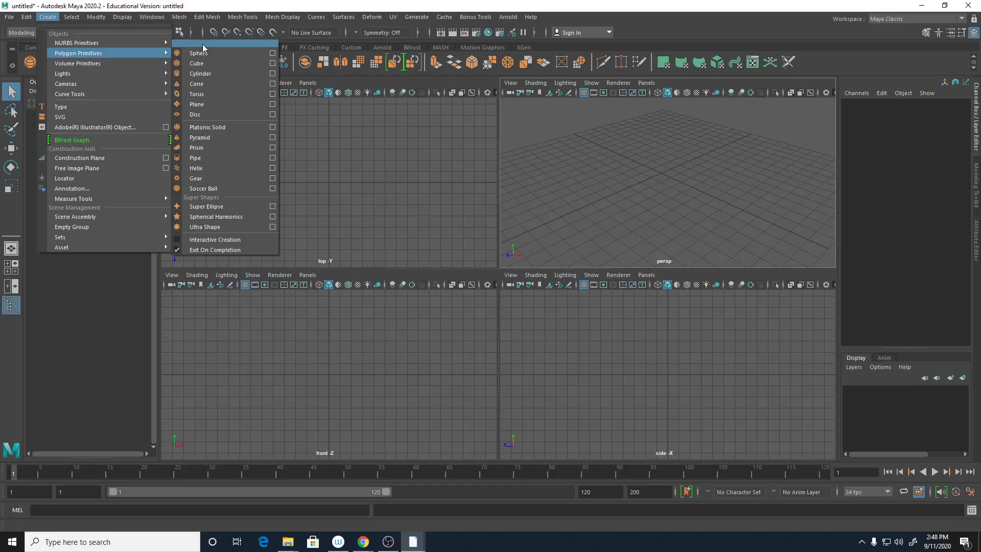
click(201, 44)
drag(220, 35, 247, 127)
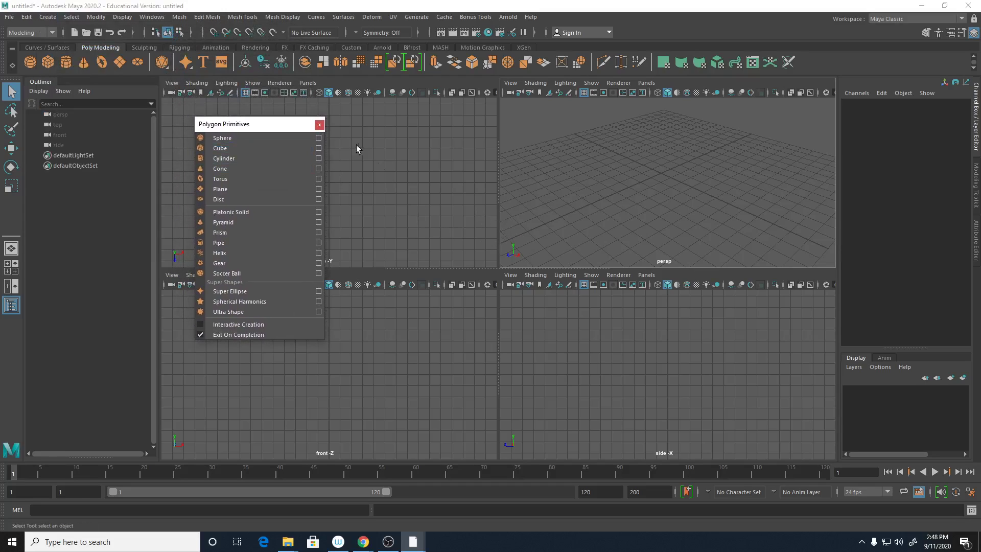
- Create a polygon sphere moved back along Z from the origin and a polygon cube moved to about -12.24 on X
click(238, 138)
key(w)
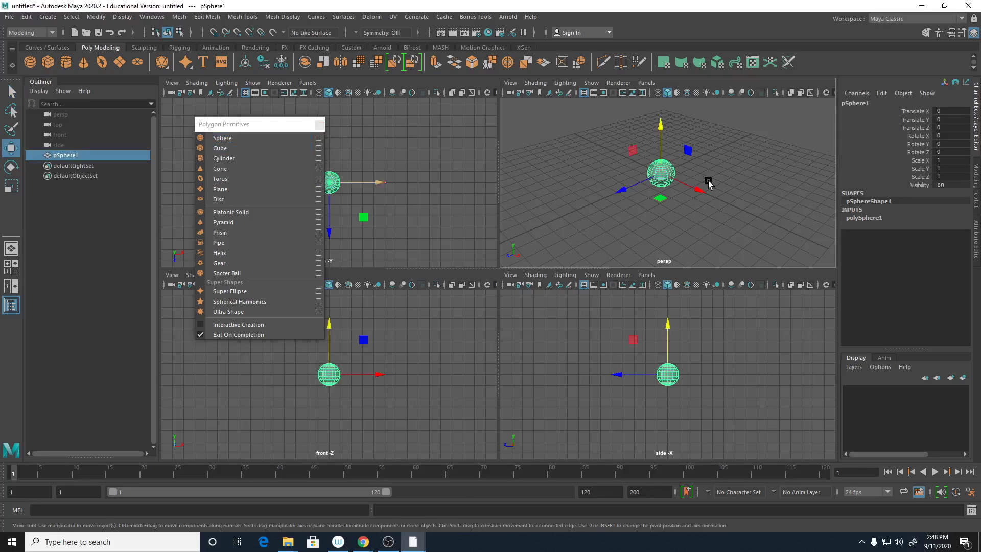
drag(635, 189, 586, 160)
click(225, 148)
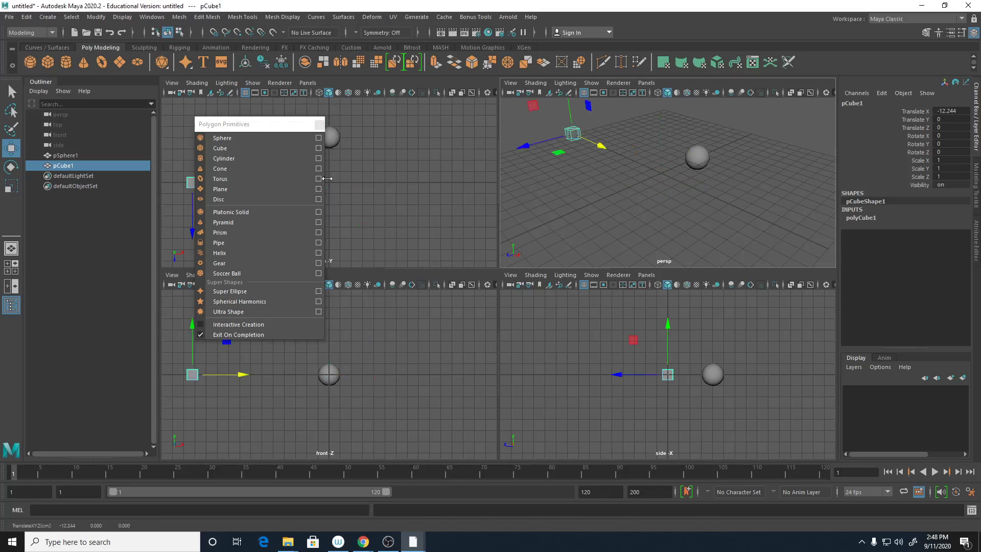
- Create a polygon cylinder, cone, plane and disc at the origin
click(223, 158)
click(221, 169)
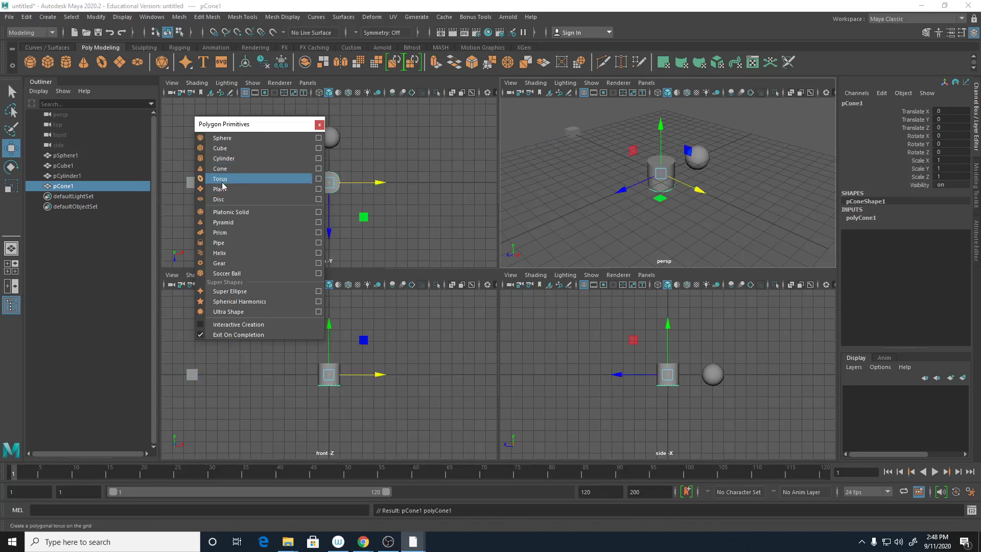
click(221, 189)
click(219, 199)
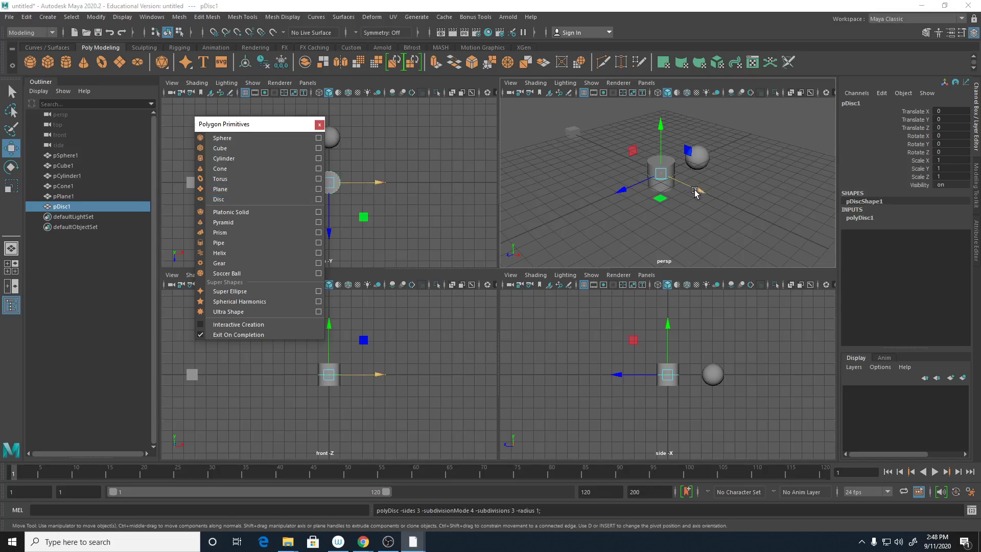
- Spread out the primitives: move the disc along positive X, the cylinder along negative X, and the cone to about X -6.2, Z -4.98
drag(694, 191, 773, 201)
click(659, 163)
drag(689, 187, 631, 174)
click(660, 173)
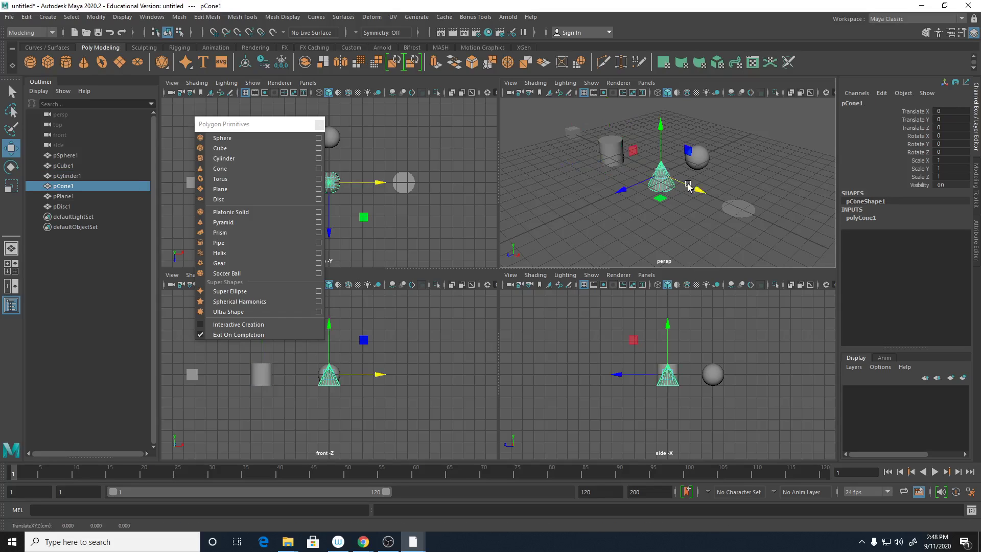
drag(688, 186, 693, 151)
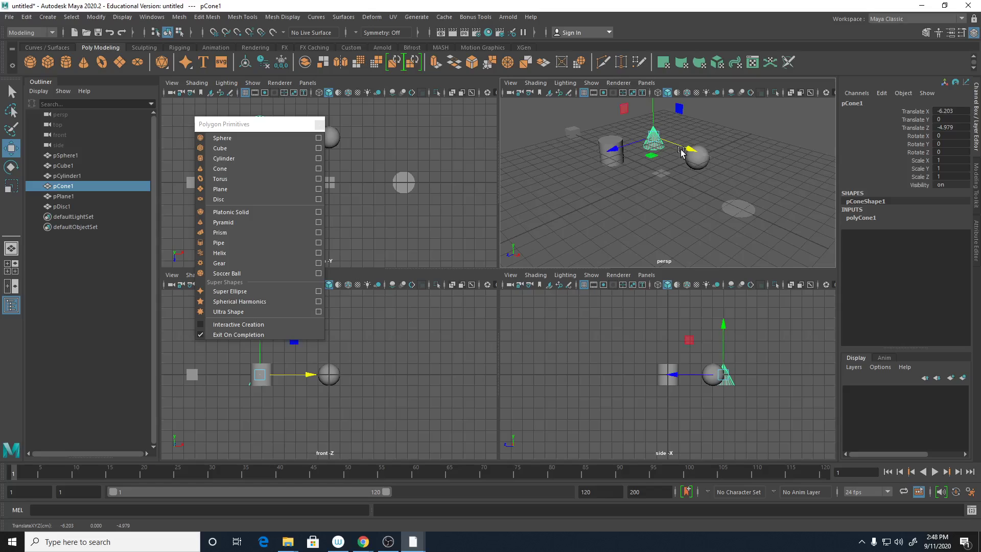
- Create a platonic solid, pyramid, prism, pipe, helix, gear, soccer ball, super ellipse and spherical harmonics shape at the origin
click(251, 211)
click(239, 223)
click(234, 233)
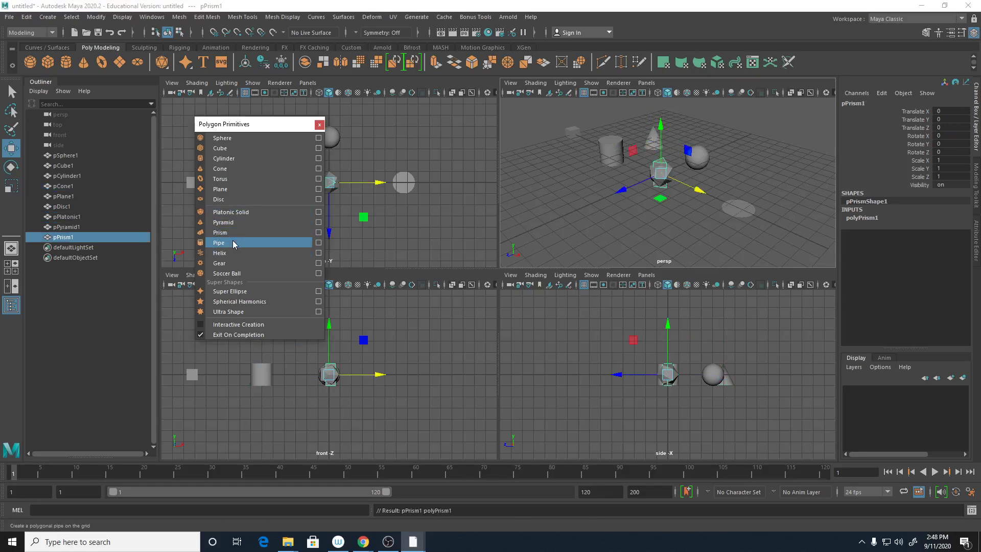
click(232, 242)
click(233, 253)
click(238, 263)
click(242, 274)
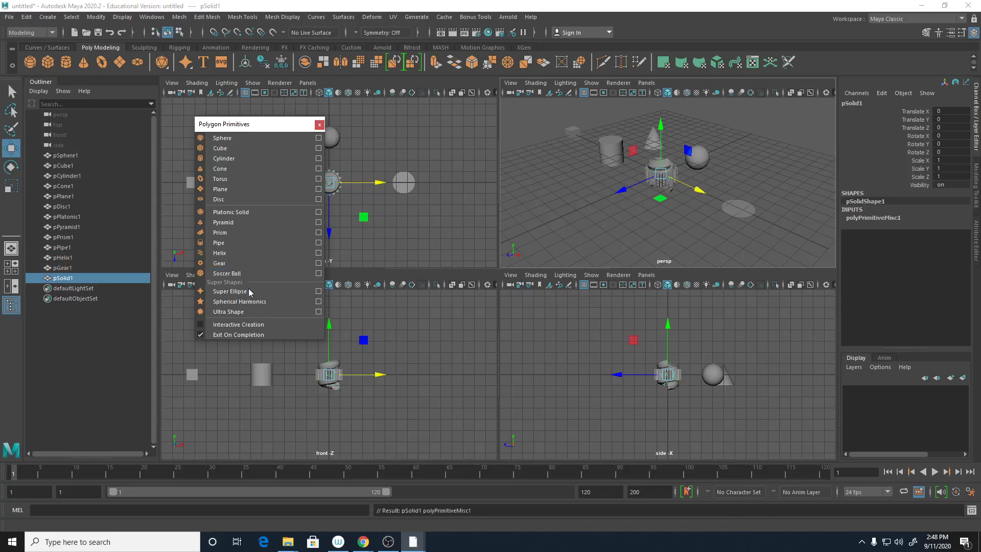
click(246, 291)
click(248, 301)
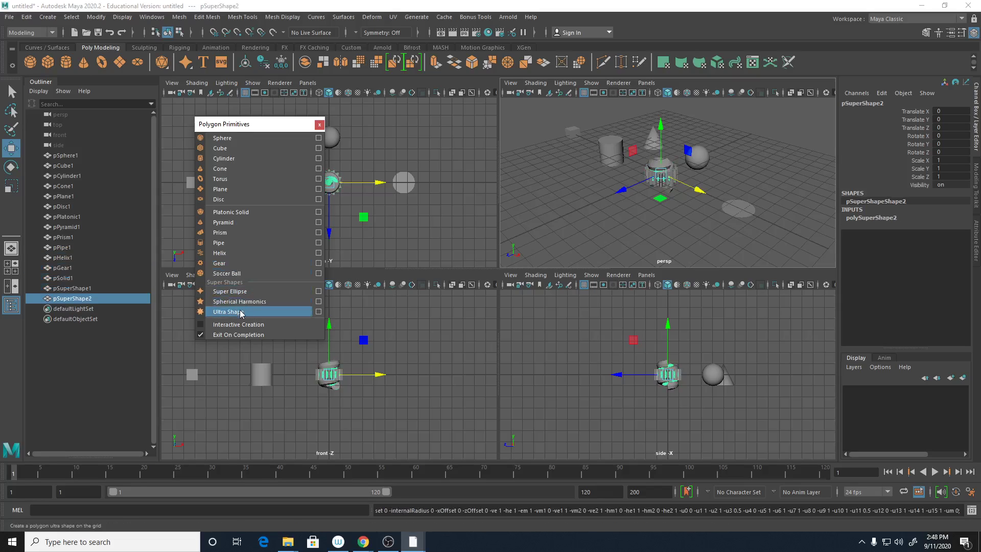
- Create an ultra shape, move it beside the sphere on the positive X side, and move the gear to about Z 3.26
click(248, 312)
drag(686, 195, 706, 193)
click(649, 179)
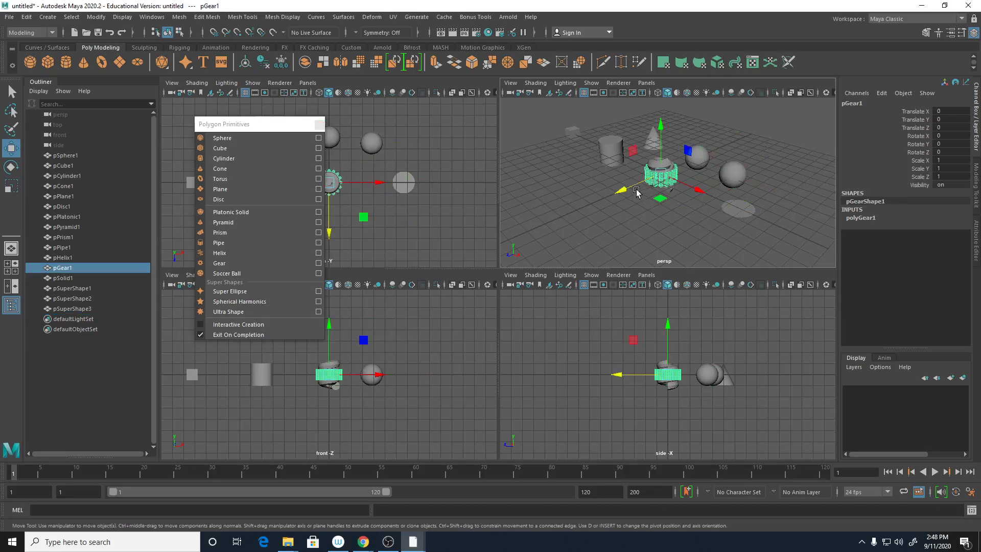
drag(637, 187, 592, 204)
- Move the pipe to about X -3.51, Z 6.48, and the helix to about X 2.81
click(662, 174)
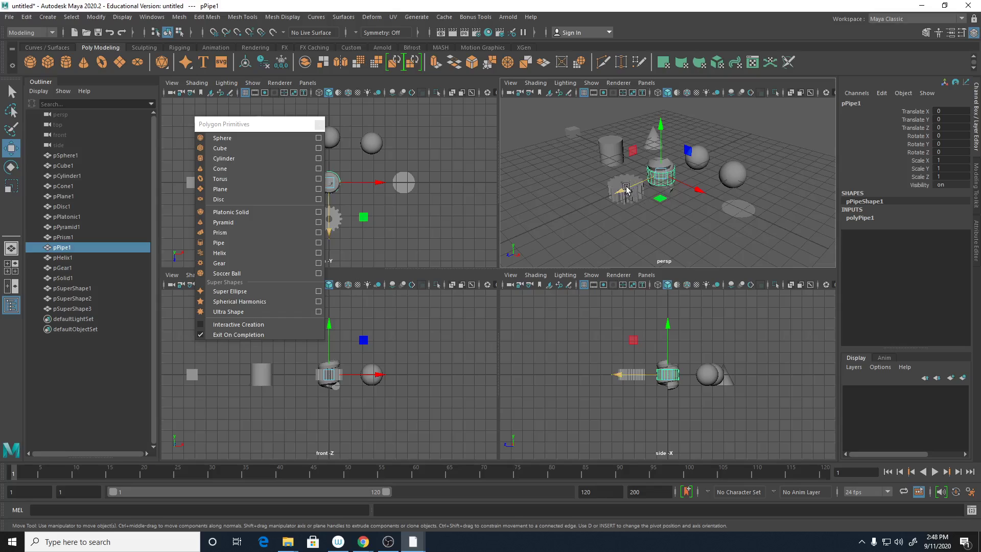
drag(656, 203, 570, 190)
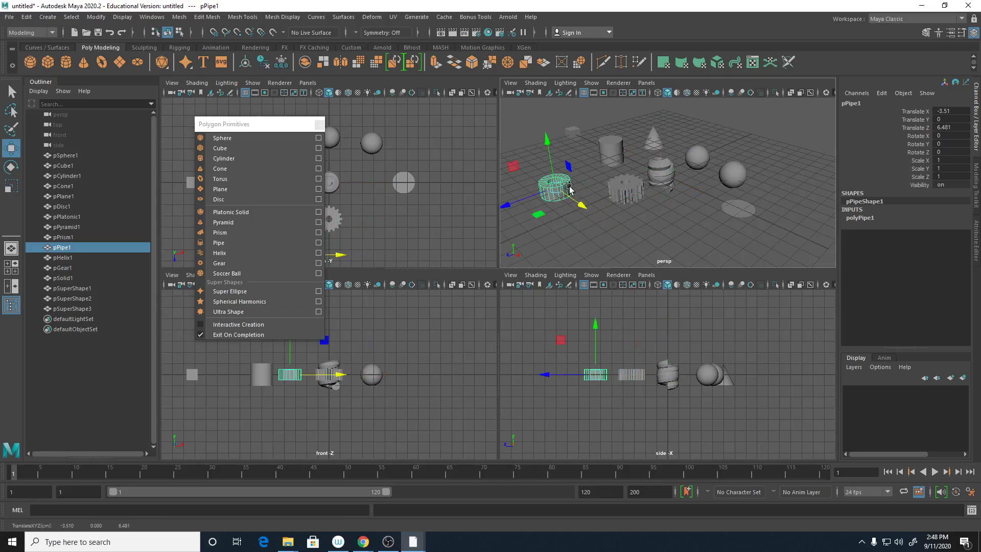
click(667, 179)
drag(689, 188, 719, 214)
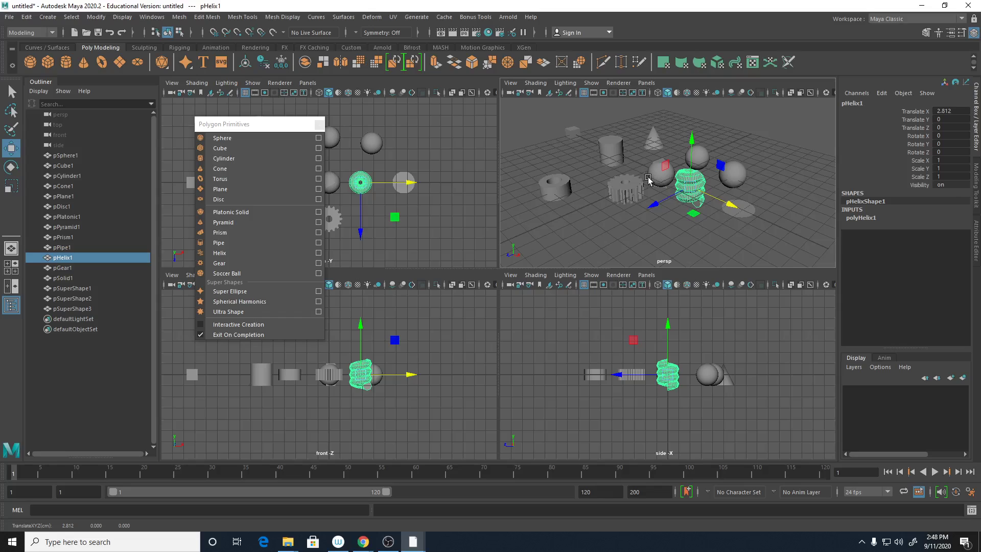
- Move the super ellipse to about X 3.73, Z 3.57, and the spherical harmonics shape to about X -7.08, Z 3.39
click(680, 188)
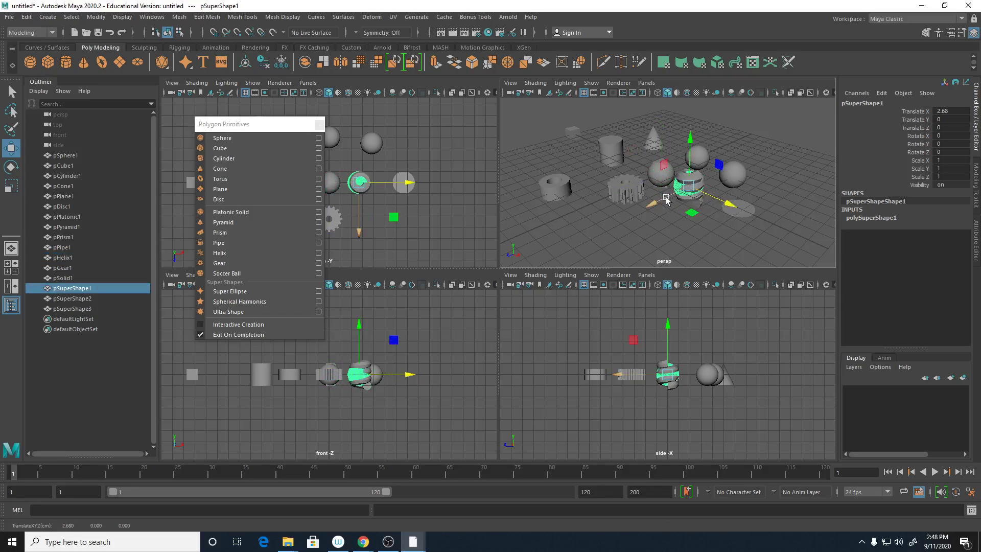
drag(666, 198, 685, 223)
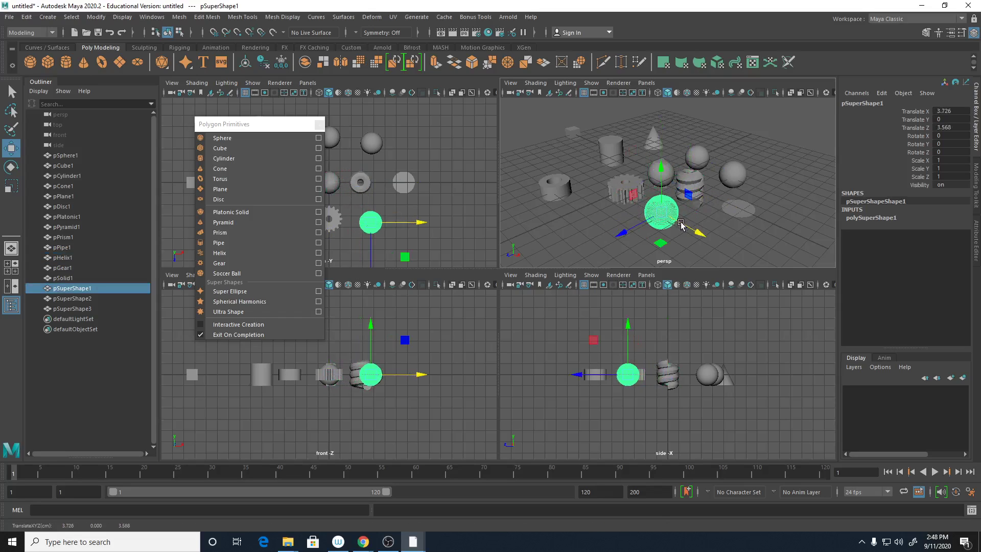
click(648, 172)
drag(638, 185, 548, 170)
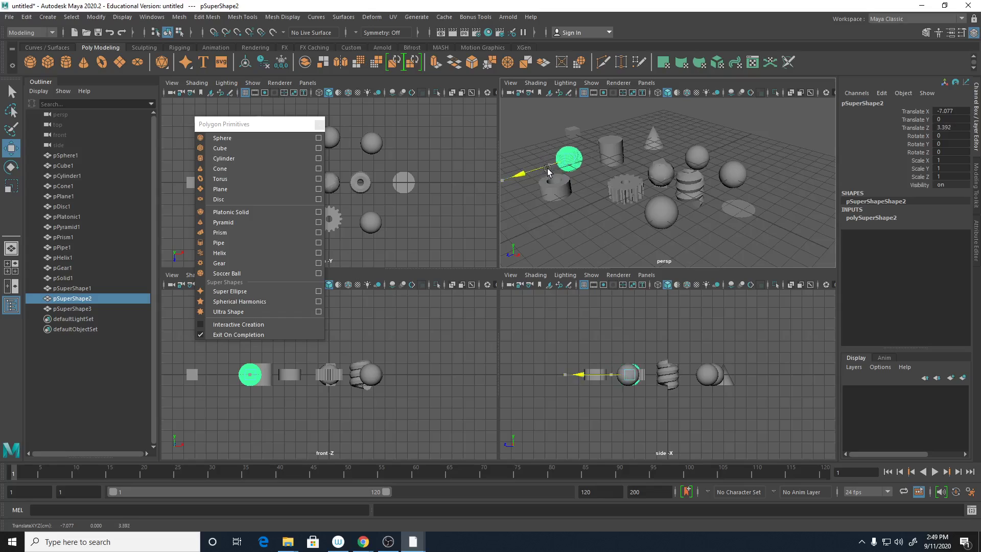
- Move the soccer ball to about X 9.17 and bring the platonic solid out of the origin to the front beside the disc
click(662, 170)
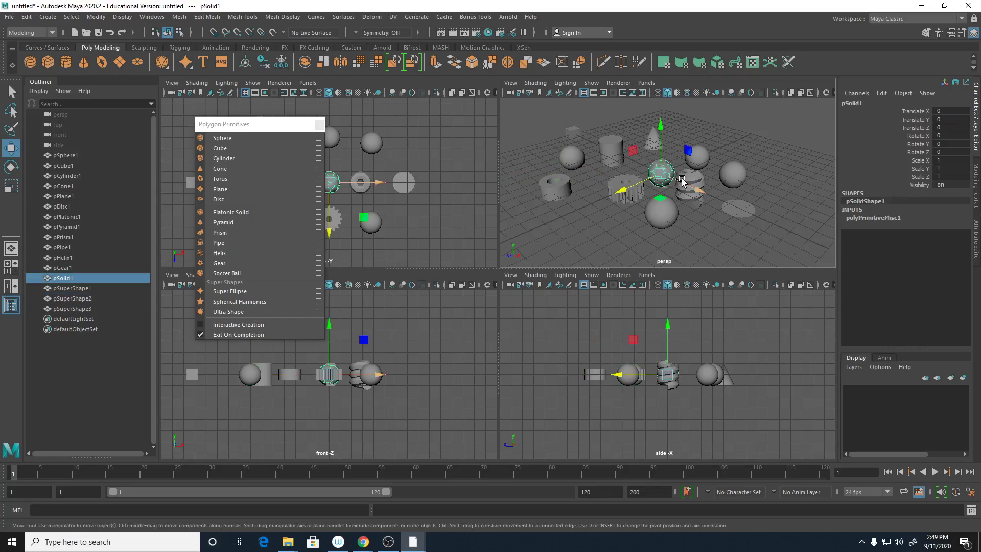
drag(682, 181, 798, 227)
click(656, 179)
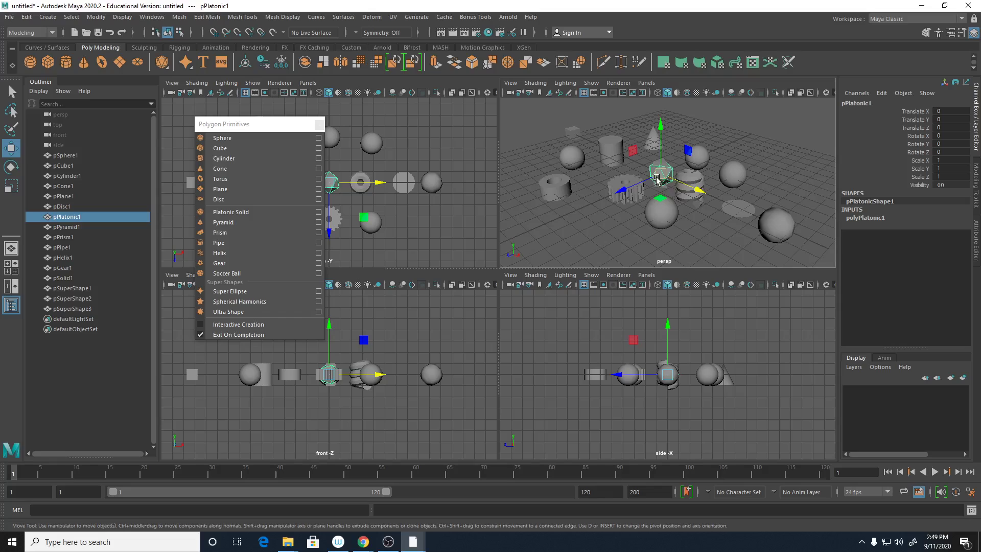
drag(656, 179, 751, 154)
- Move the pyramid and the prism away from the origin to the back of the grid behind the ultra shape
click(660, 177)
click(659, 171)
click(787, 194)
- Maximize the perspective view, display wireframe on shaded, and move the Polygon Primitives window off the shapes
key(space)
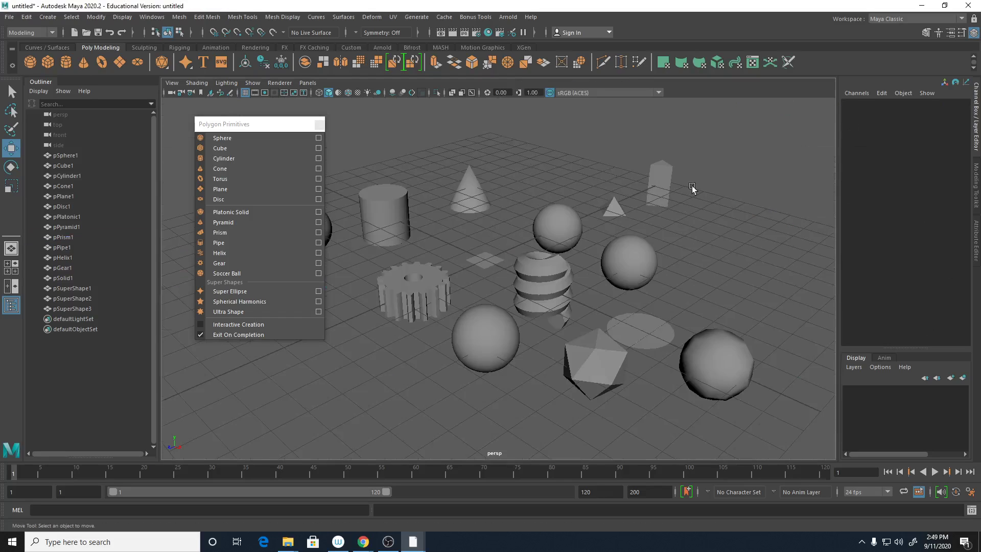
click(347, 92)
drag(303, 124, 173, 175)
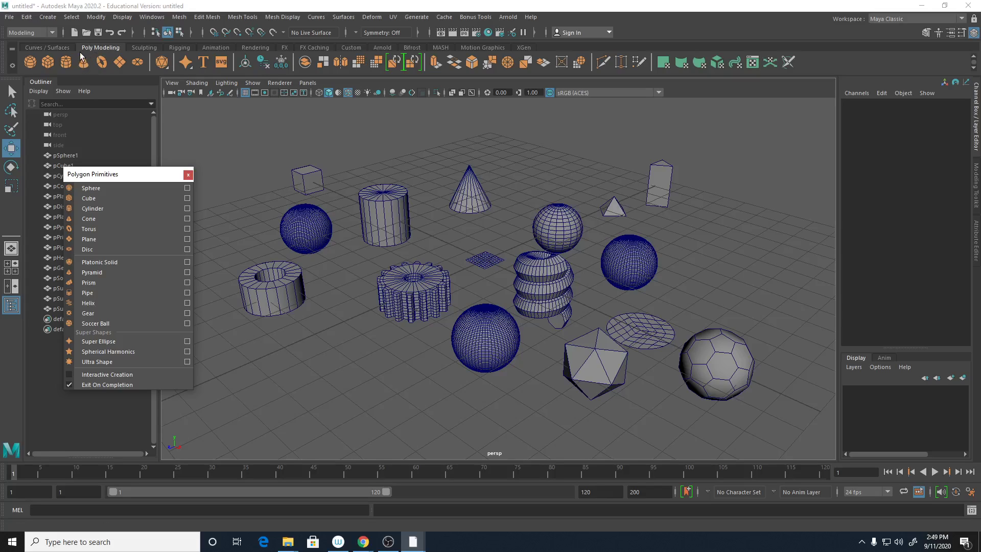
- Create several extra platonic solids at the origin from the poly modeling shelf
click(168, 67)
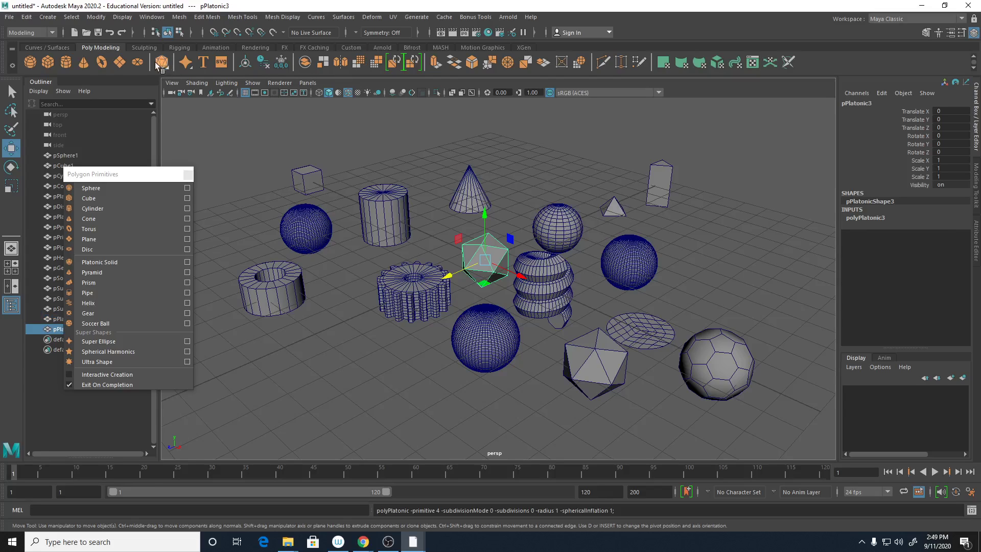
right_click(160, 65)
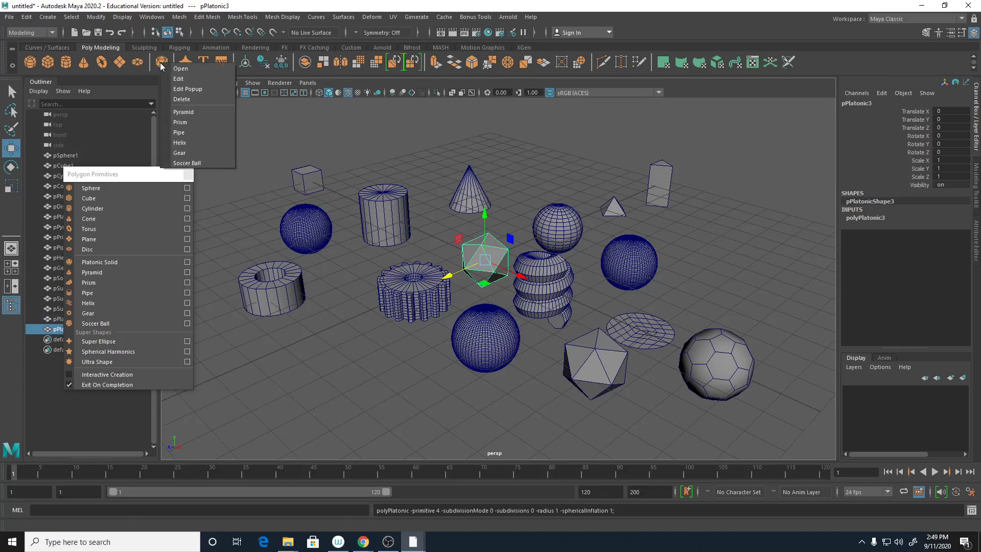
click(162, 63)
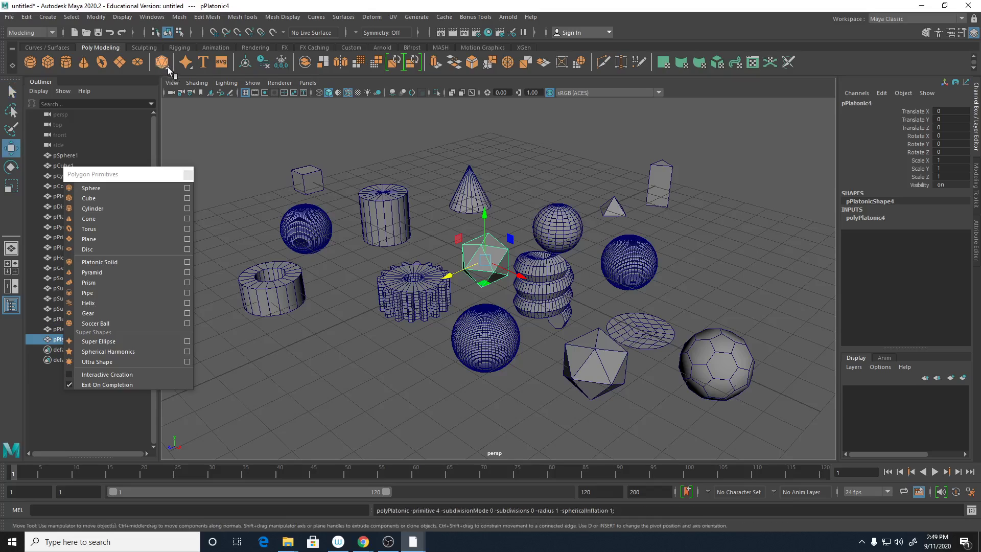
click(168, 70)
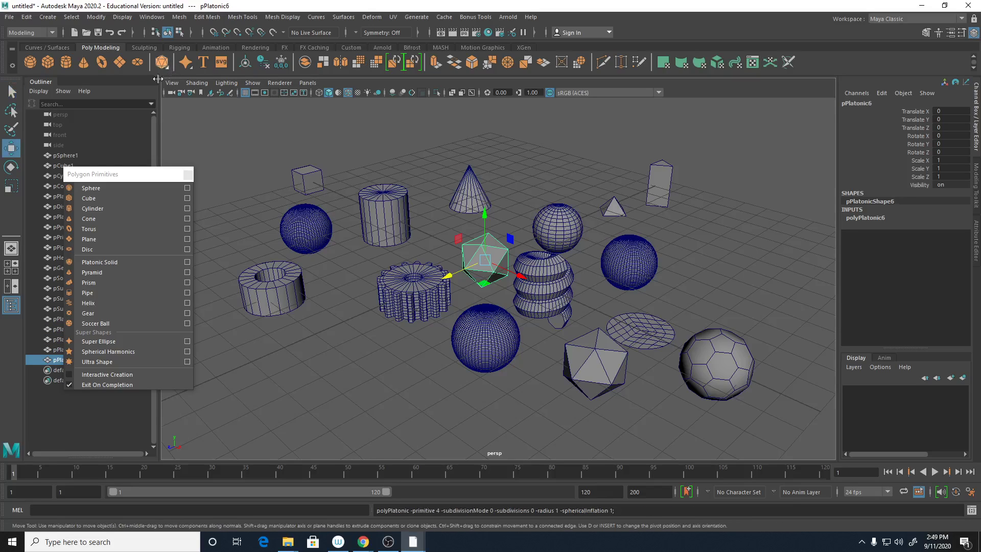
- Uncover the Outliner and delete the extra platonic solids pPlatonic2 through pPlatonic6
click(127, 174)
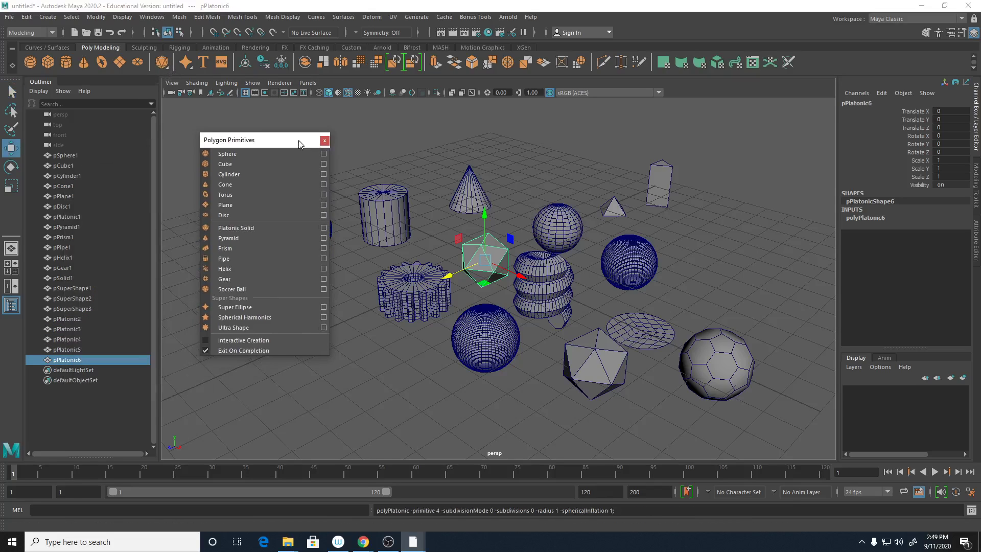
click(73, 317)
shift+click(73, 358)
key(Delete)
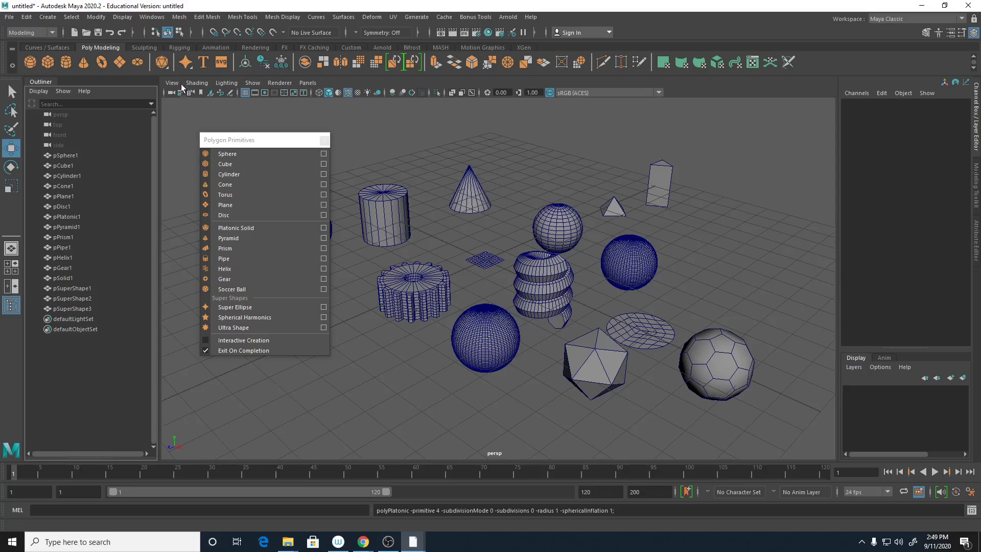
- Look over the available polygon primitives and close the floating Polygon Primitives window
drag(228, 142, 180, 98)
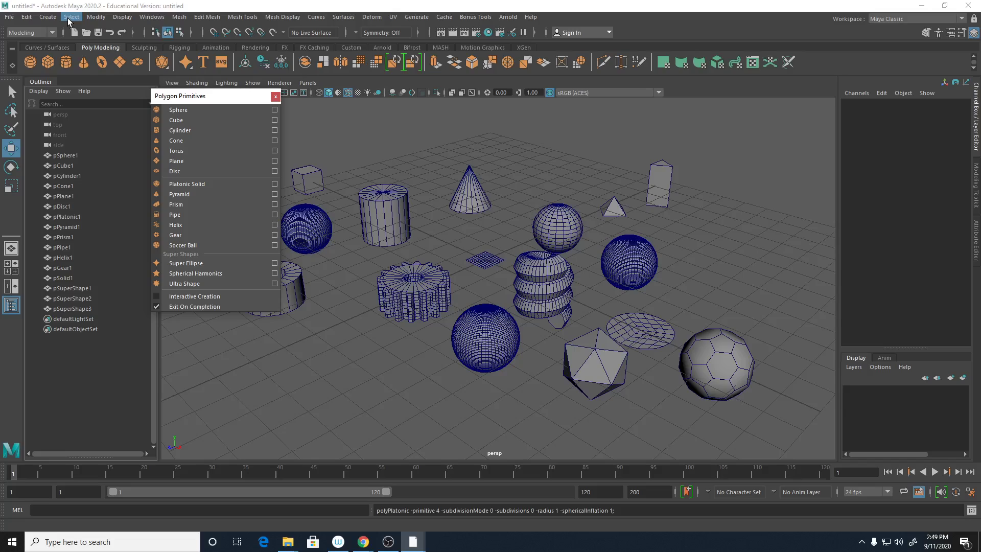
click(47, 17)
mouse_move(64, 54)
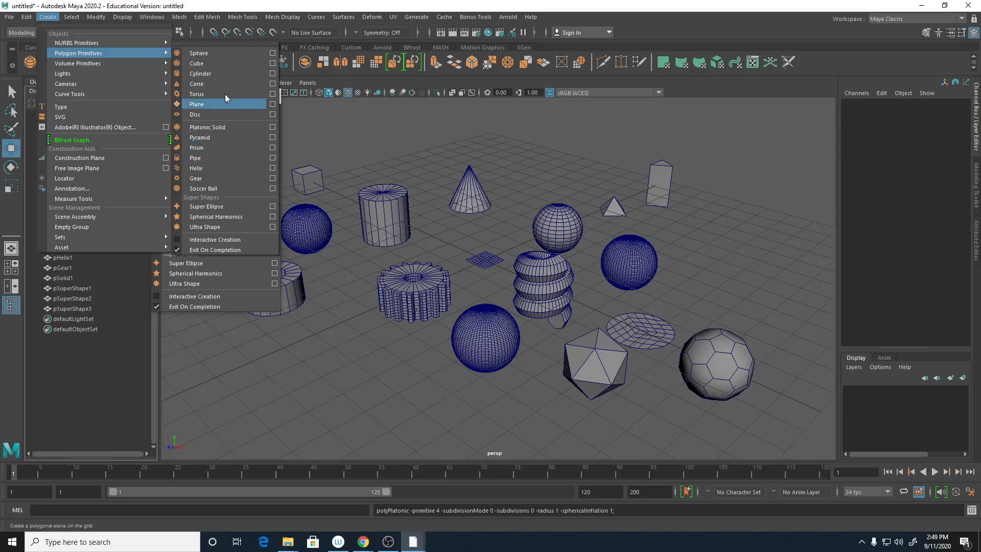
click(790, 284)
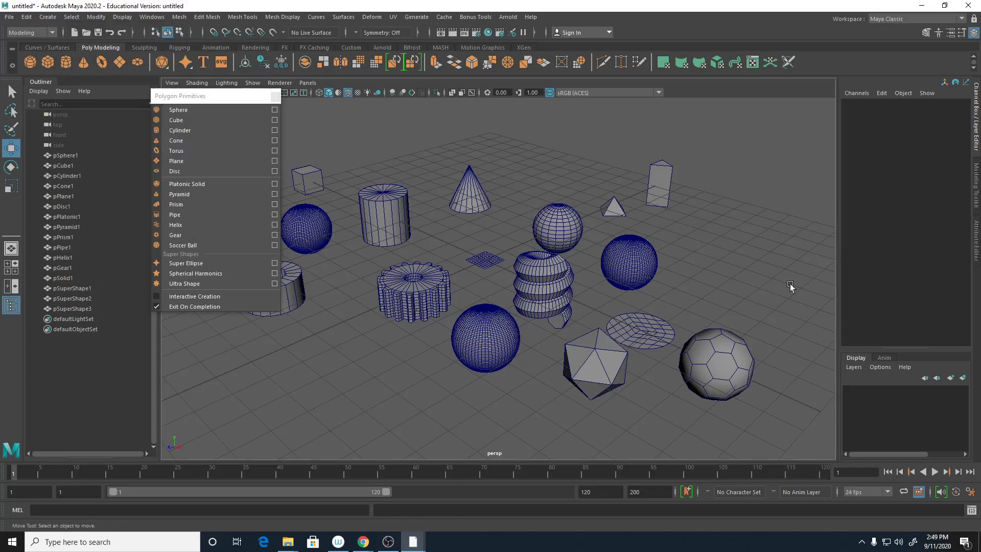
click(275, 96)
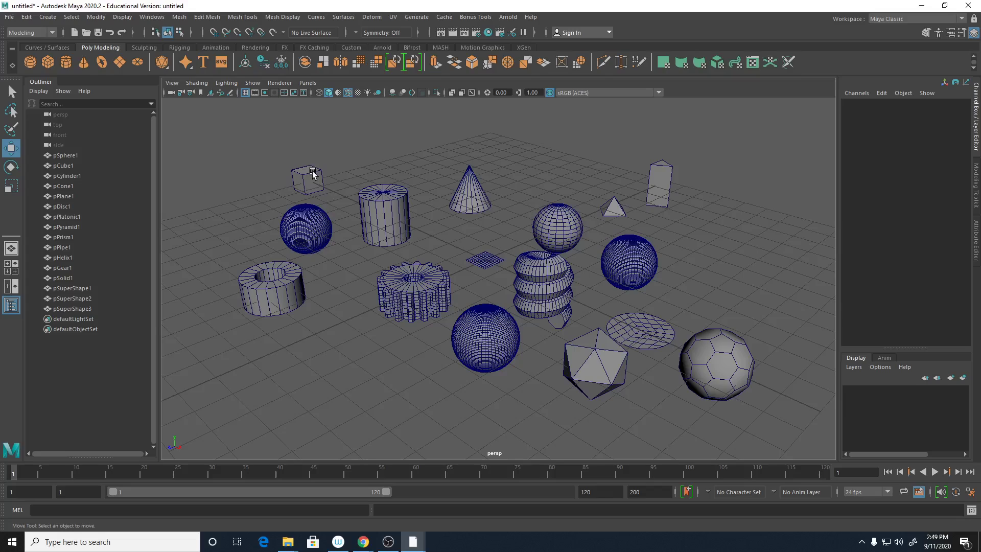
- Display the gear's polyGear1 construction settings and set its height divisions to 1
click(420, 297)
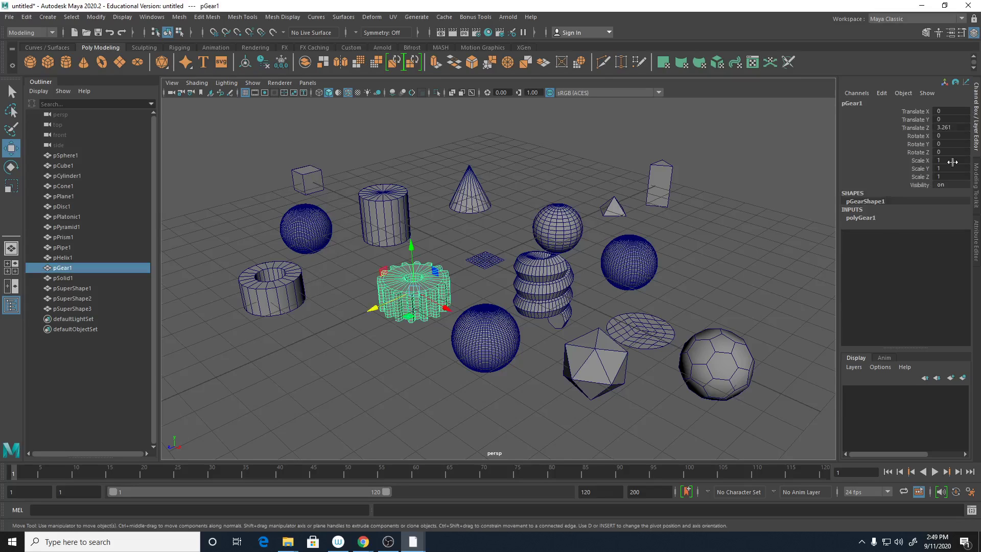
click(870, 217)
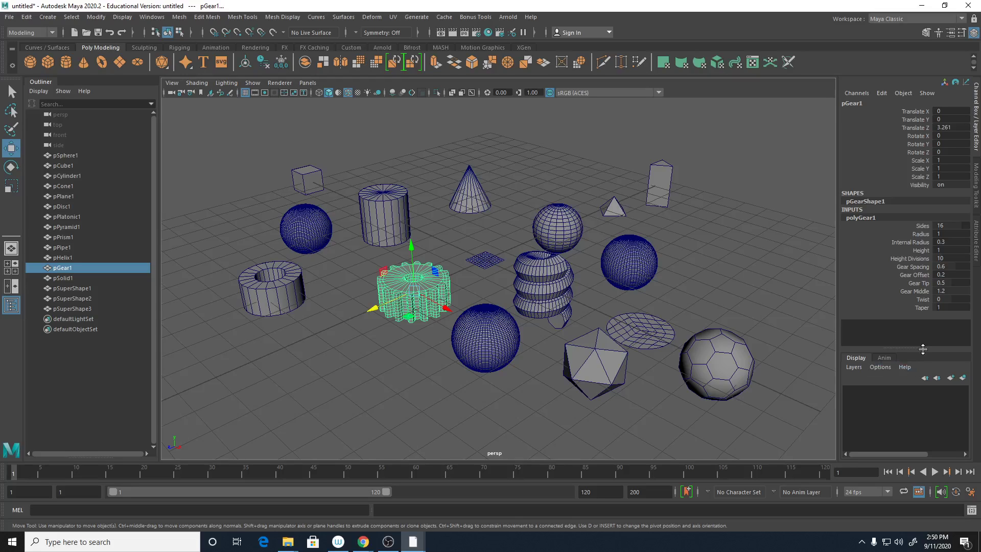
alt+right_drag(462, 340, 666, 317)
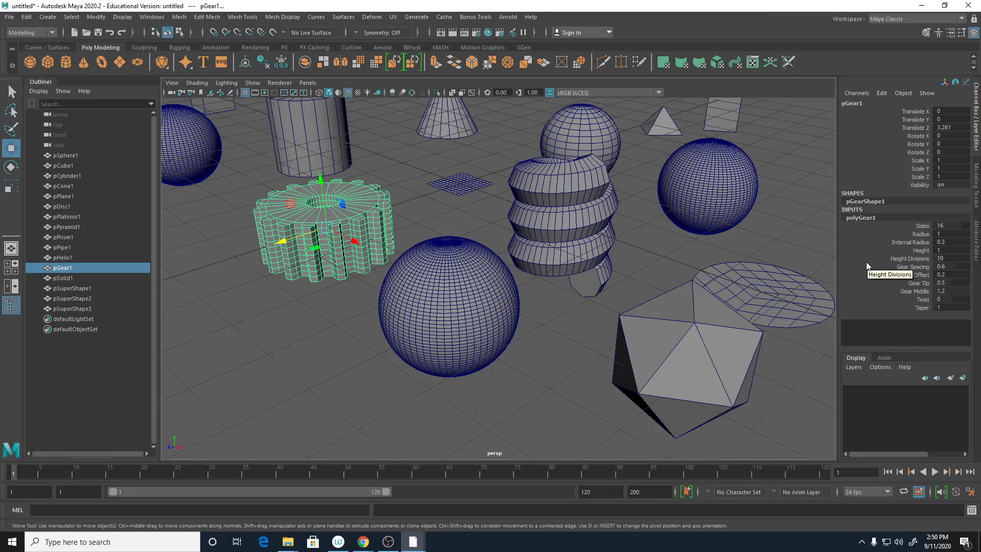
alt+right_drag(348, 242, 360, 253)
alt+middle_drag(360, 253, 485, 259)
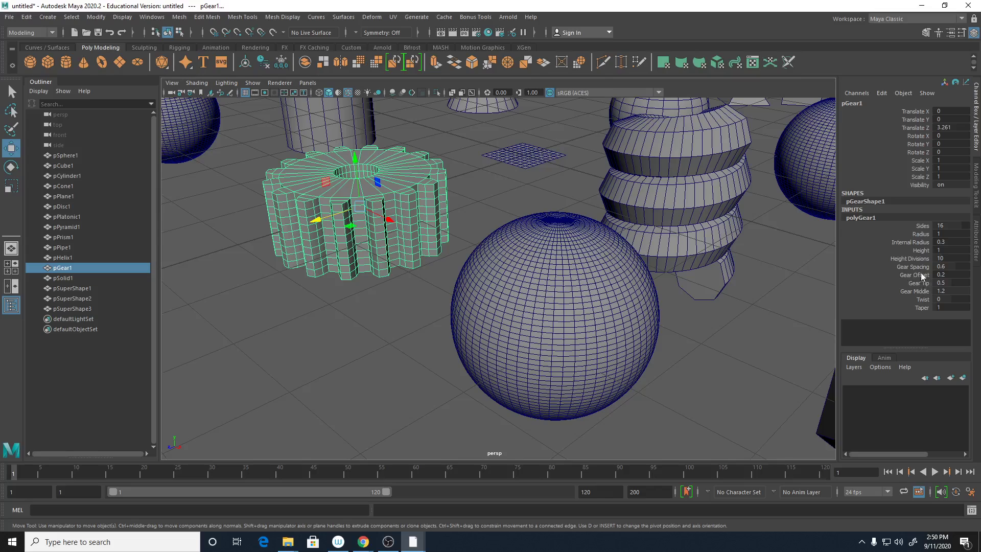
click(917, 259)
middle_drag(776, 276, 661, 282)
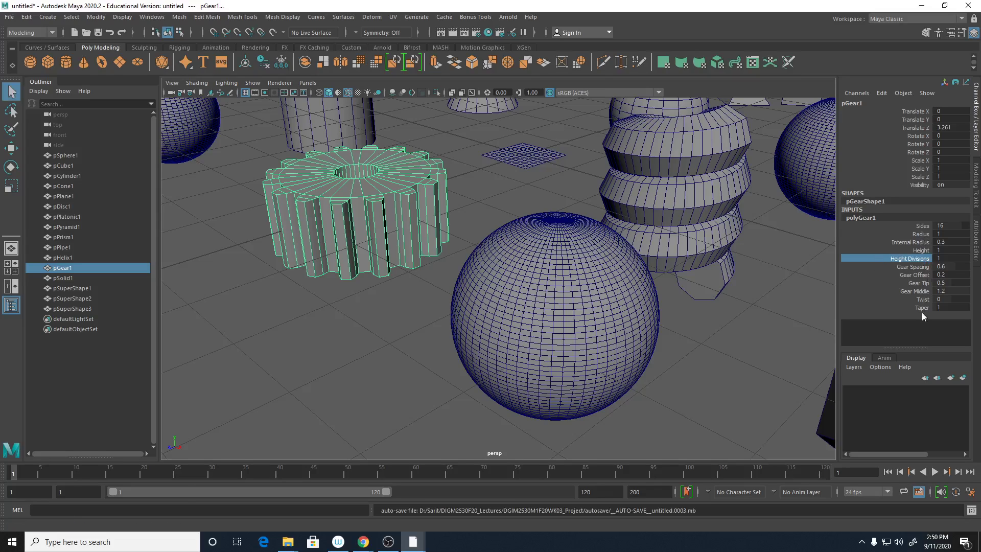
- Try out the gear's spacing, set its gear middle to 1, and adjust its gear tip
click(925, 266)
middle_drag(828, 294, 671, 288)
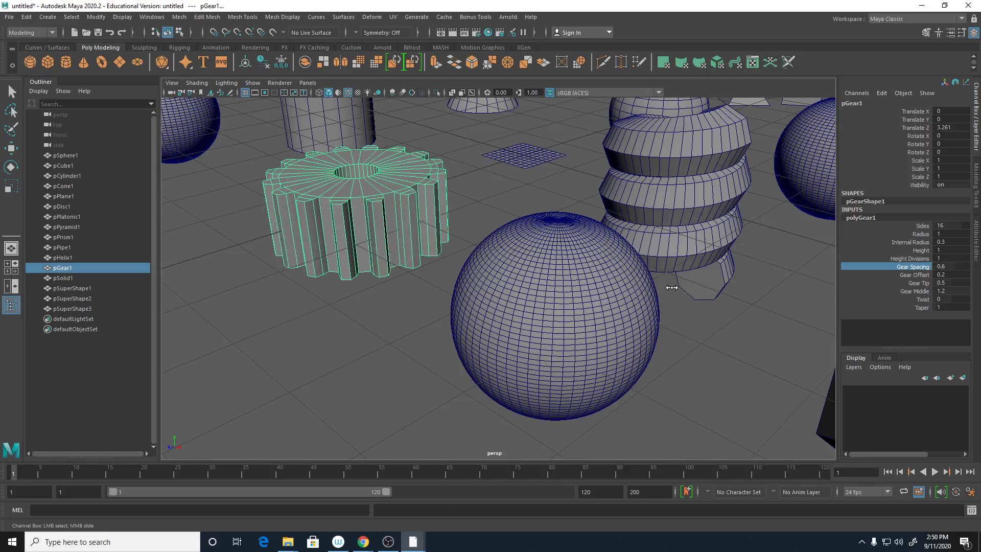
click(917, 293)
middle_drag(683, 359, 696, 357)
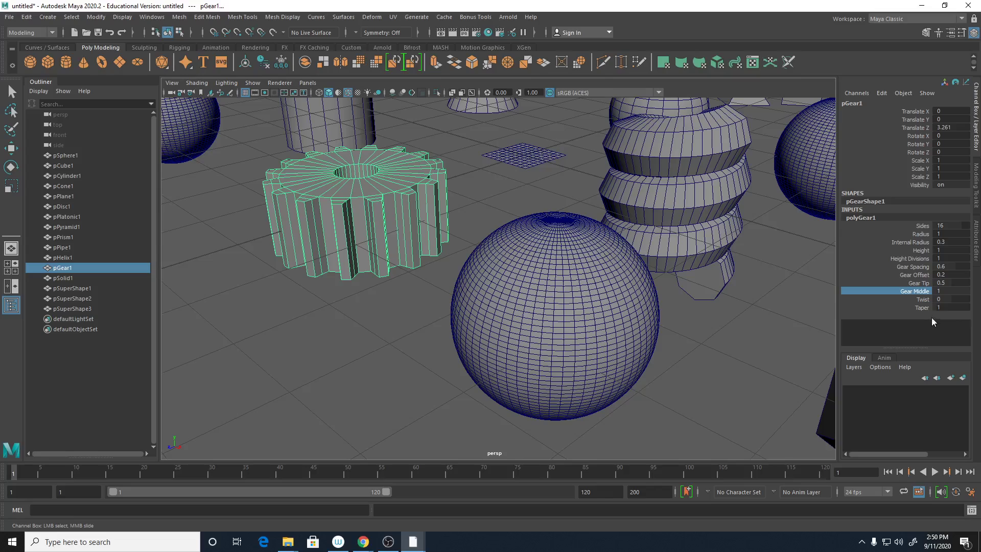
middle_drag(766, 307, 823, 313)
click(914, 283)
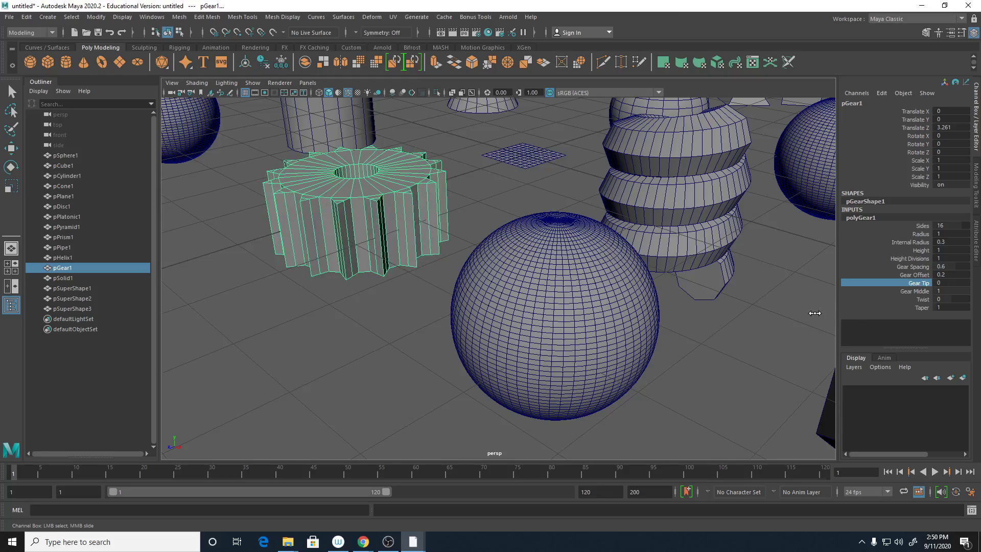
- Frame all the primitives and examine the soccer ball's polyPrimitiveMisc1 construction settings
alt+drag(756, 319, 635, 234)
key(q)
click(636, 234)
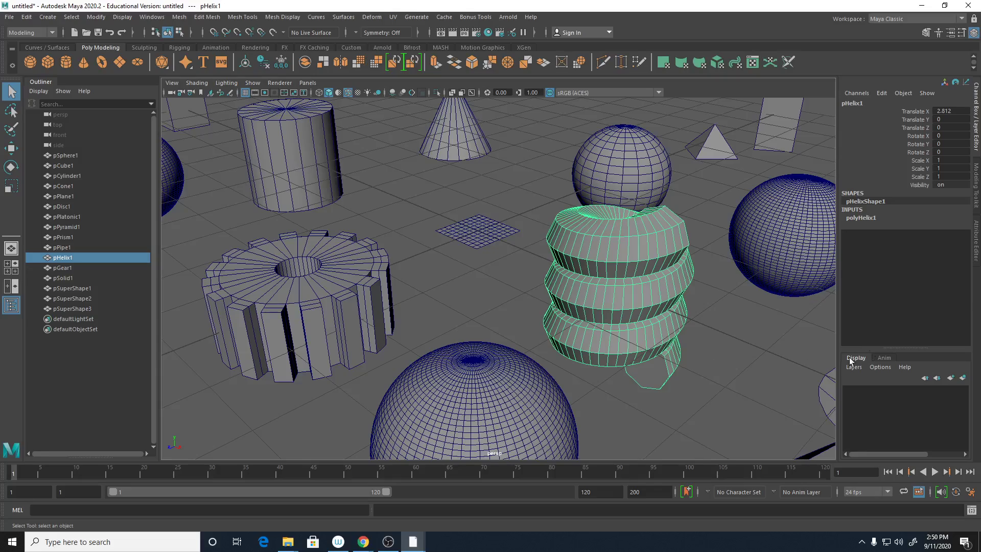
key(a)
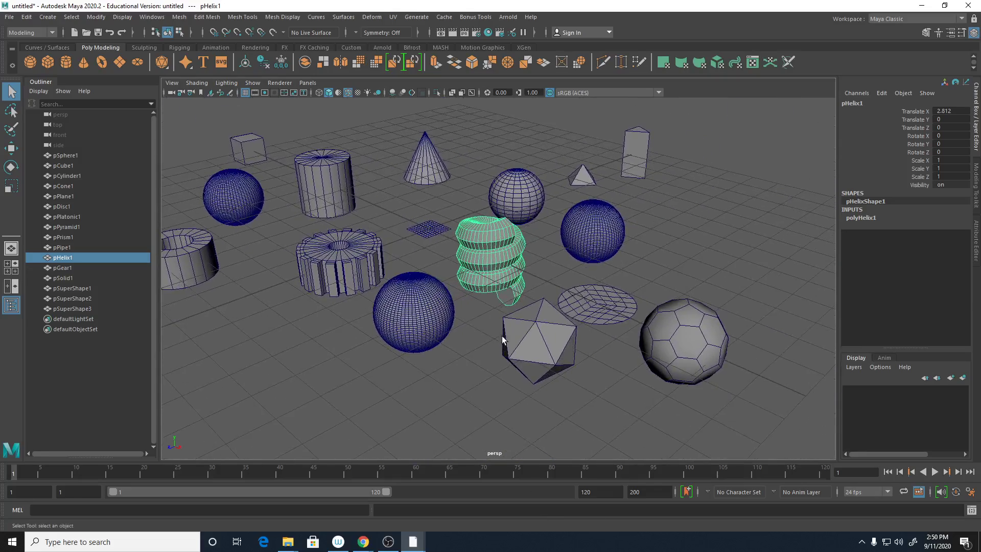
click(713, 333)
click(871, 218)
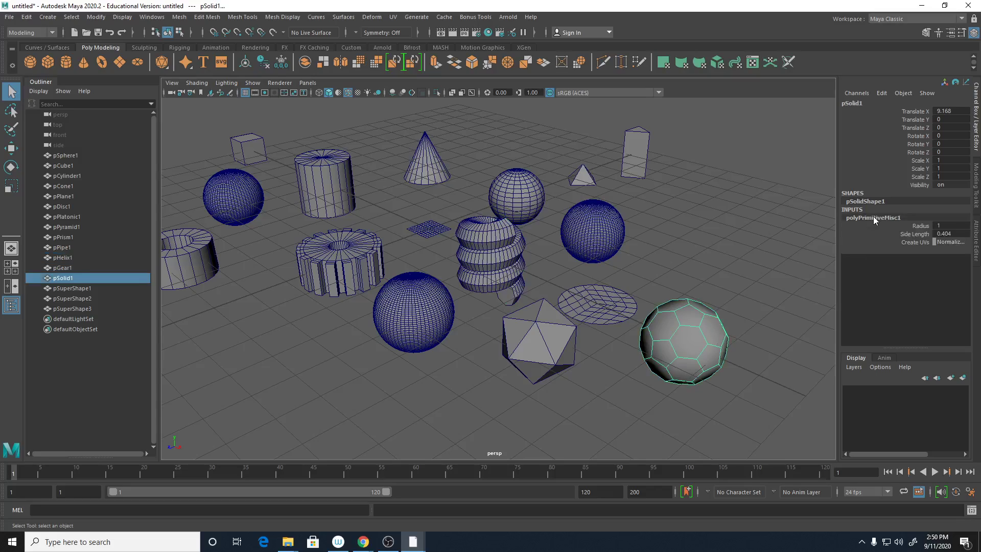
- Display the helix's polyHelix1 construction settings and set its coils to 7.6
alt+right_drag(407, 316, 643, 306)
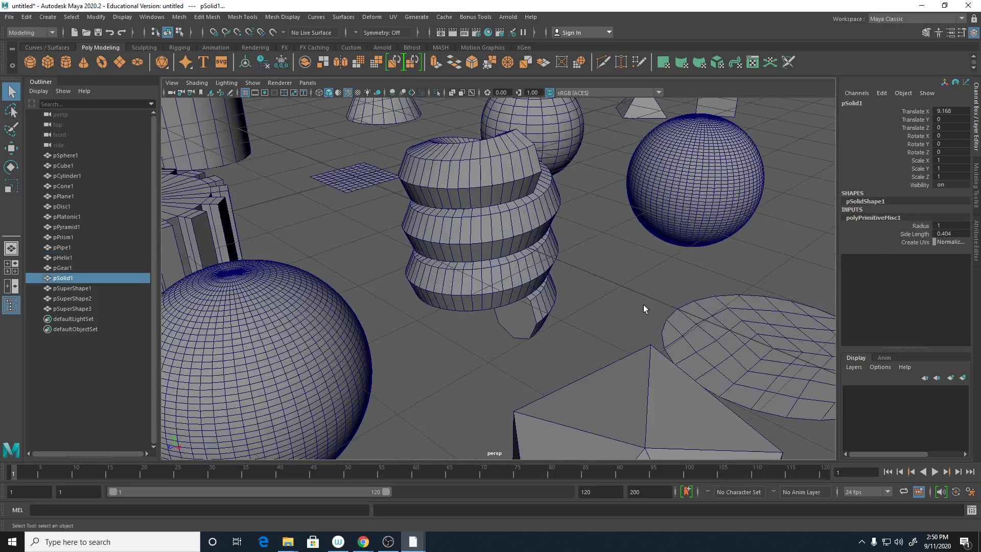
click(517, 231)
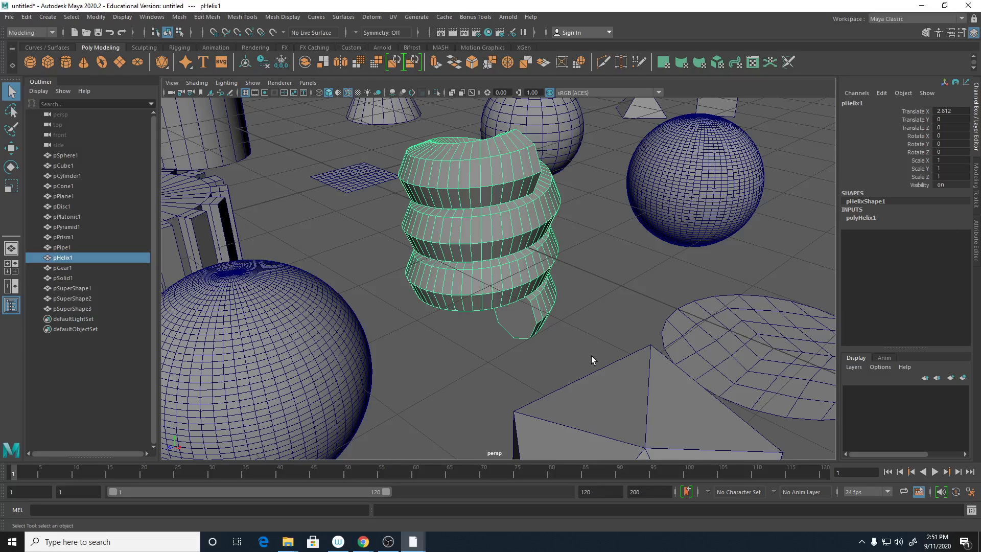
click(867, 218)
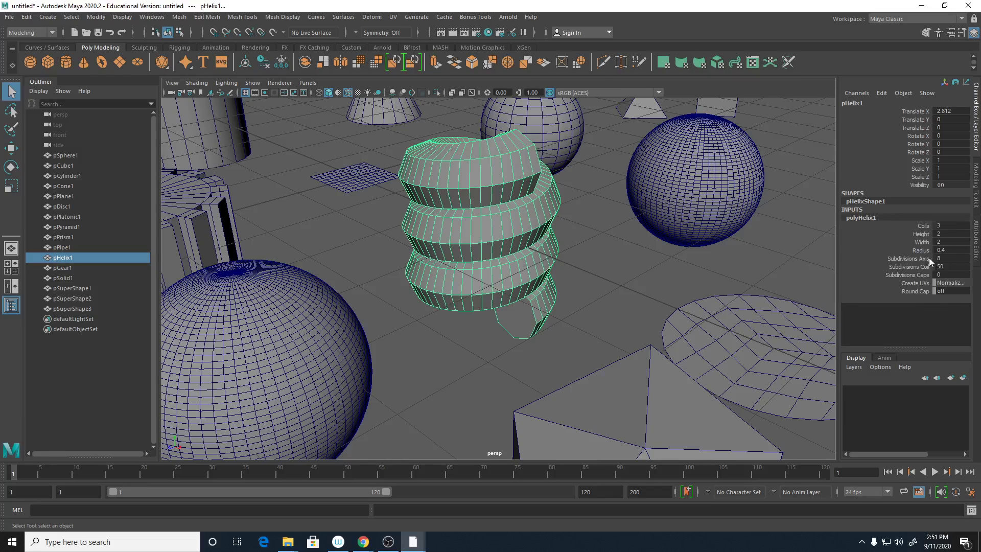
click(924, 225)
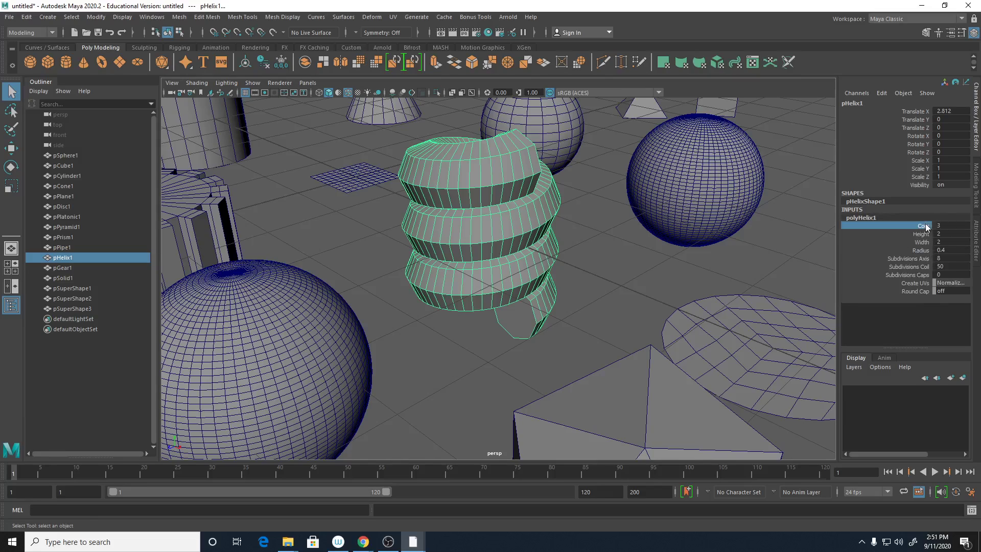
middle_drag(653, 255, 676, 249)
- Set the helix's height to 2.7 and its width to 2.5
click(918, 234)
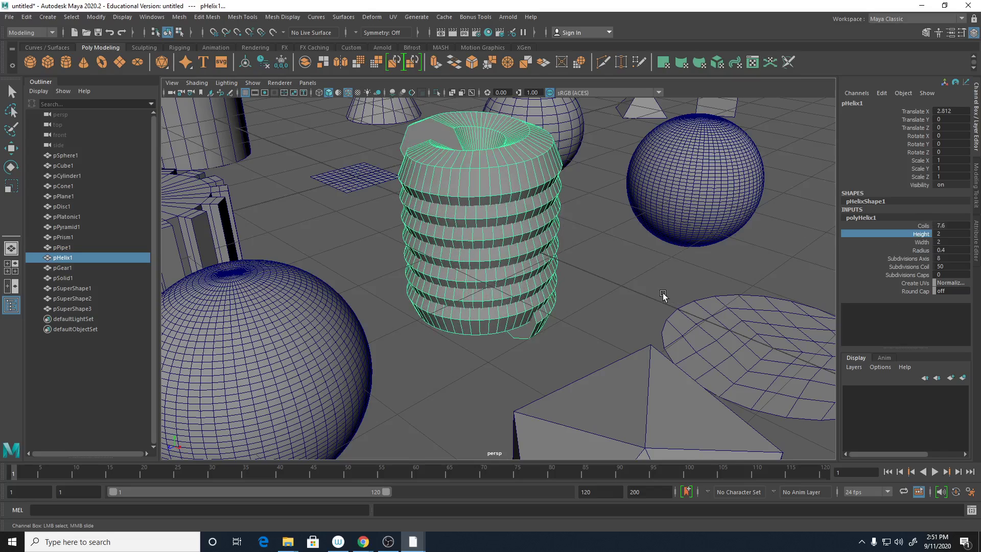
mouse_move(662, 294)
middle_down()
mouse_move(679, 292)
mouse_move(666, 291)
middle_up()
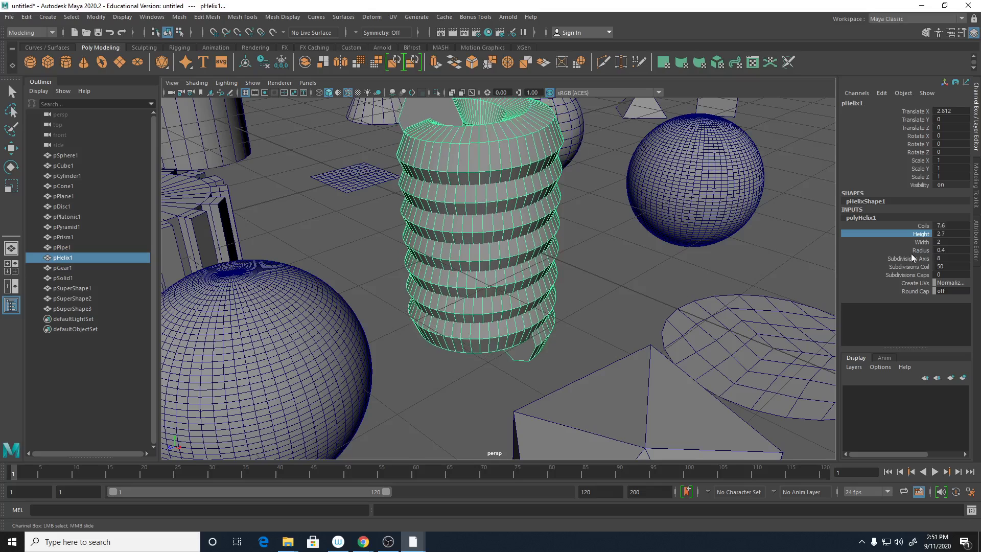
click(921, 243)
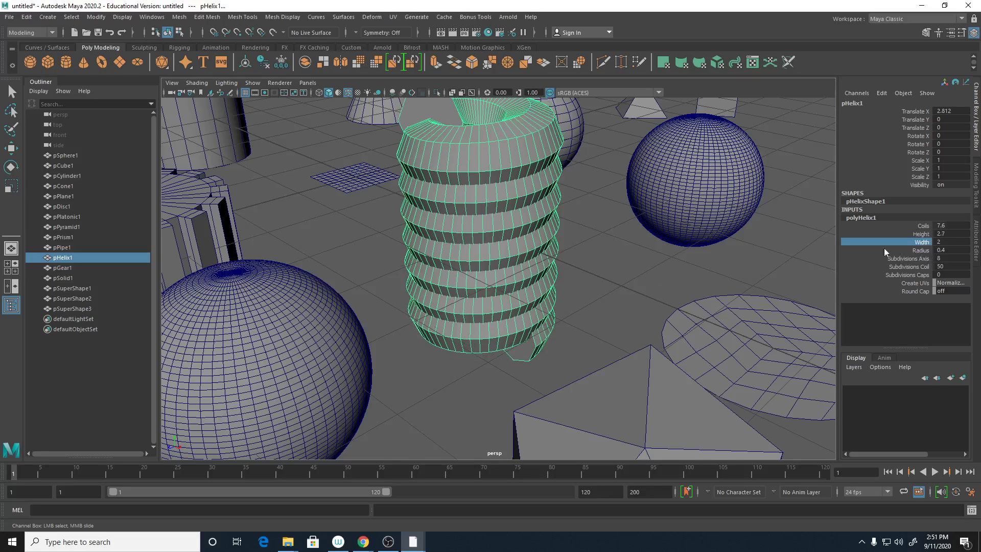
mouse_move(884, 248)
middle_down()
mouse_move(787, 249)
mouse_move(884, 258)
middle_up()
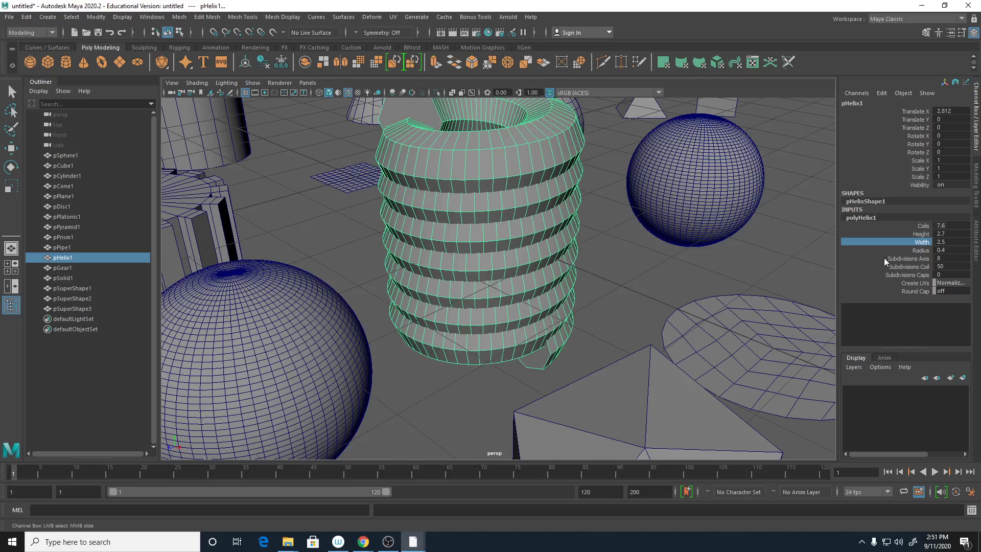
- Thin the helix's tube by setting its radius to 0.1
click(920, 249)
middle_drag(721, 283, 718, 280)
alt+drag(707, 292, 688, 286)
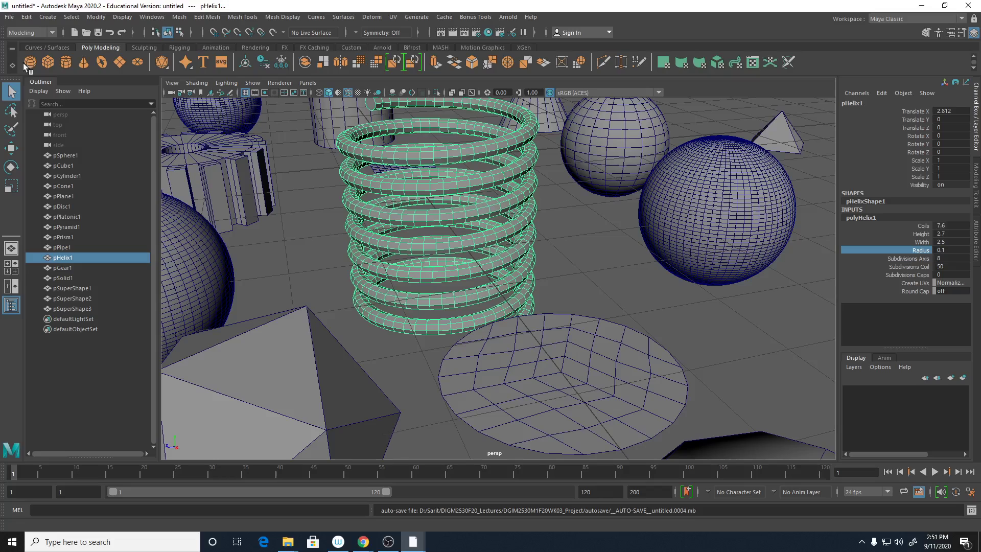
- Set the helix's axis subdivisions to 3 and its height to 1.9
click(915, 258)
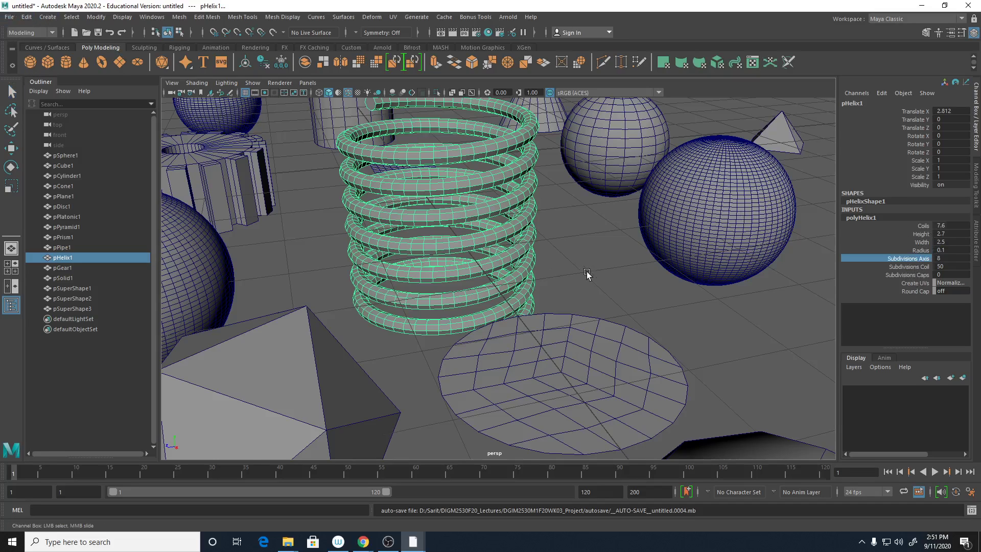
middle_drag(587, 274, 503, 267)
alt+right_drag(601, 320, 510, 258)
alt+drag(509, 259, 606, 325)
alt+drag(579, 261, 424, 239)
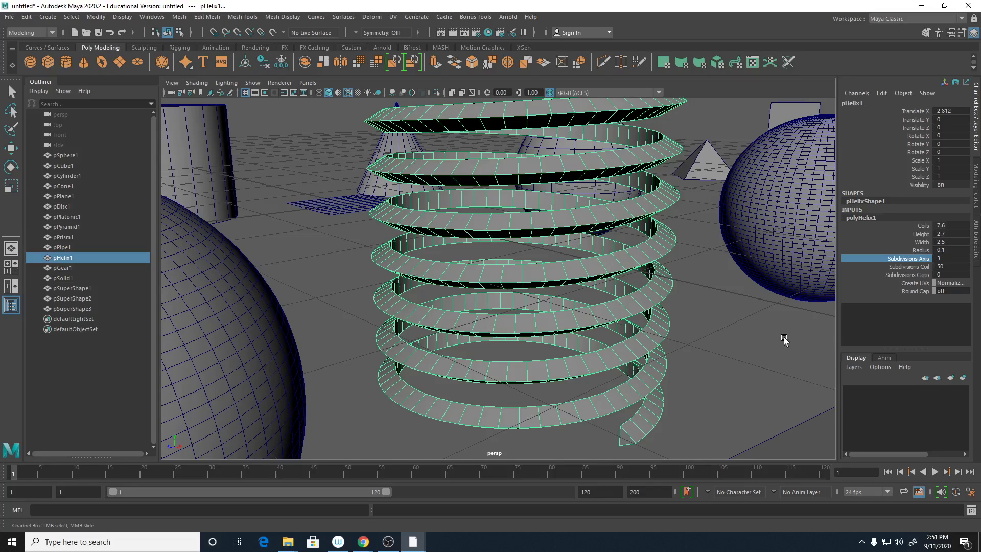
click(923, 233)
middle_drag(781, 289, 776, 287)
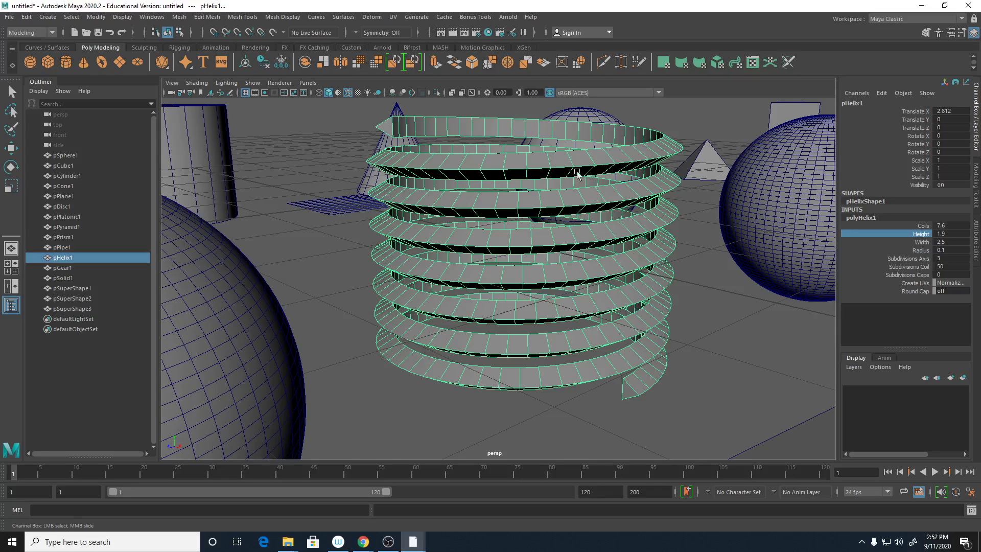
- Select the continuous strip of inward-facing faces along the helix's coils and delete it
right_drag(538, 122, 540, 146)
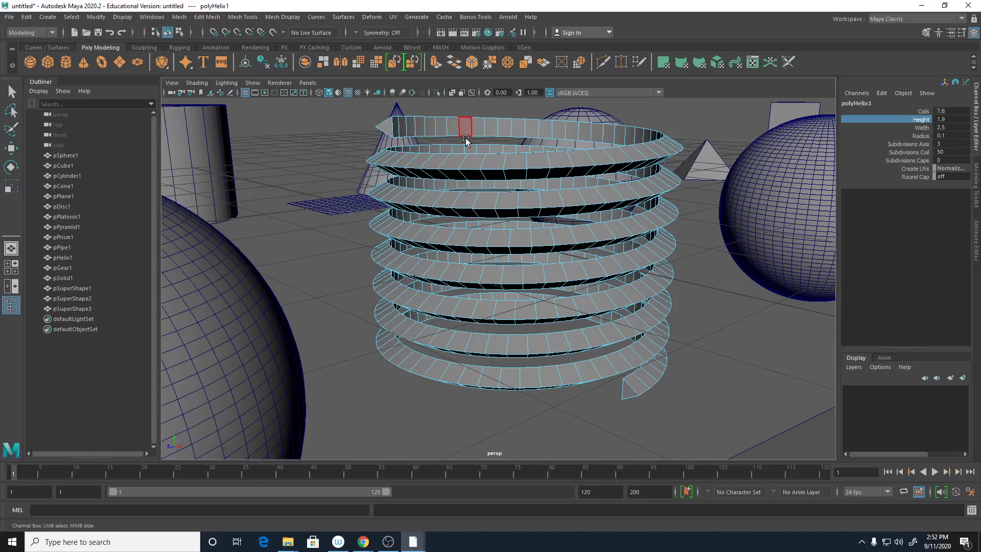
click(399, 134)
alt+drag(437, 161, 511, 202)
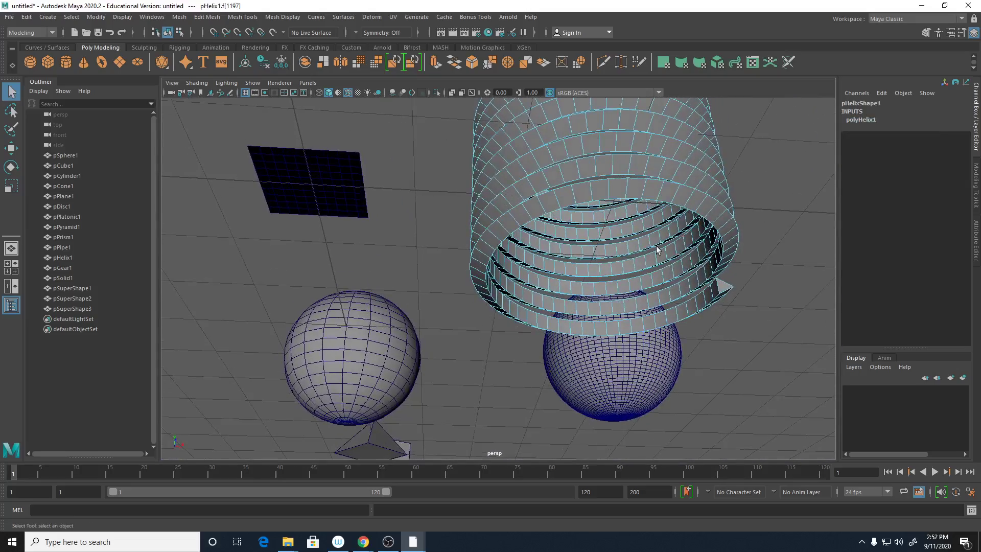
double_click(716, 289)
alt+drag(720, 286, 691, 398)
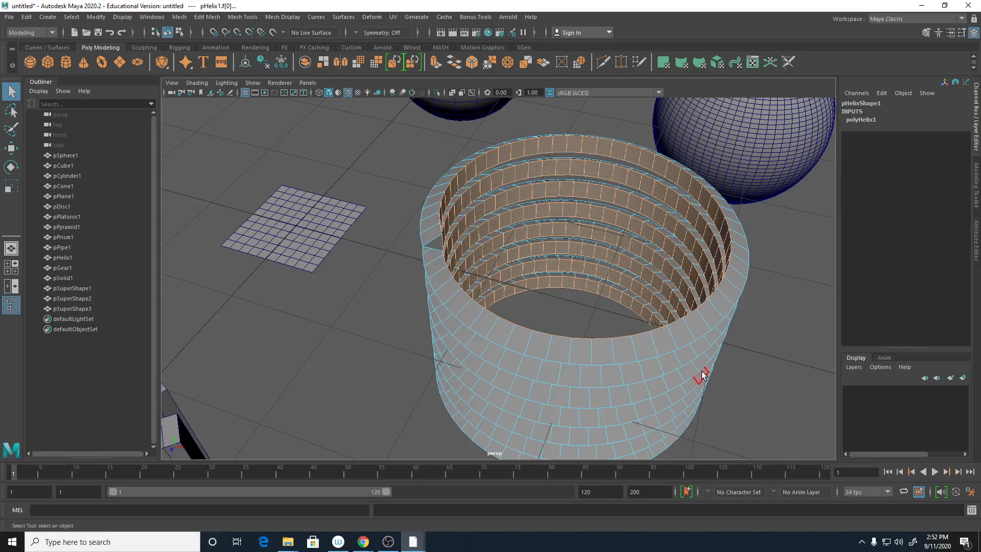
key(Delete)
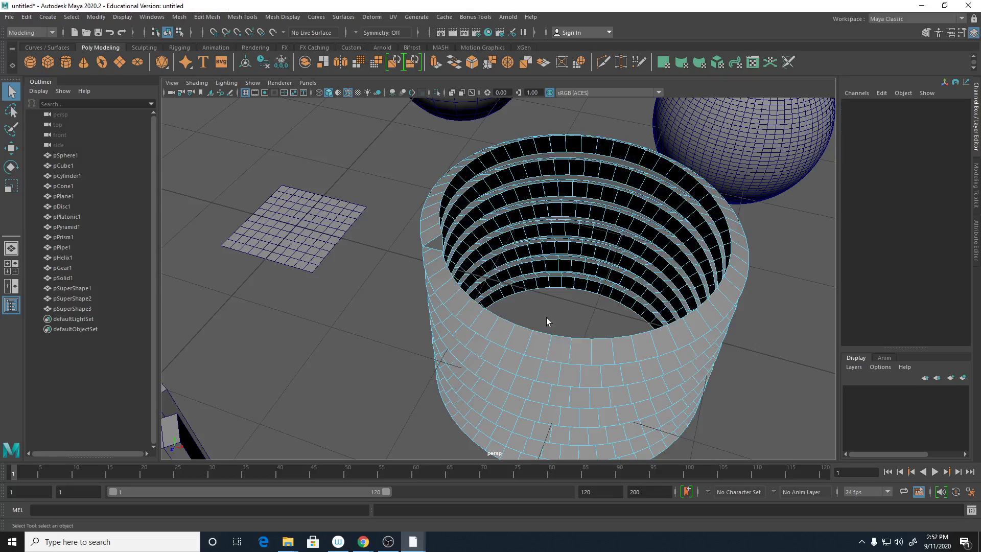
- Delete the triangular end-cap faces at the upper and lower ends of the helix
alt+drag(547, 320, 372, 250)
click(449, 210)
click(383, 254)
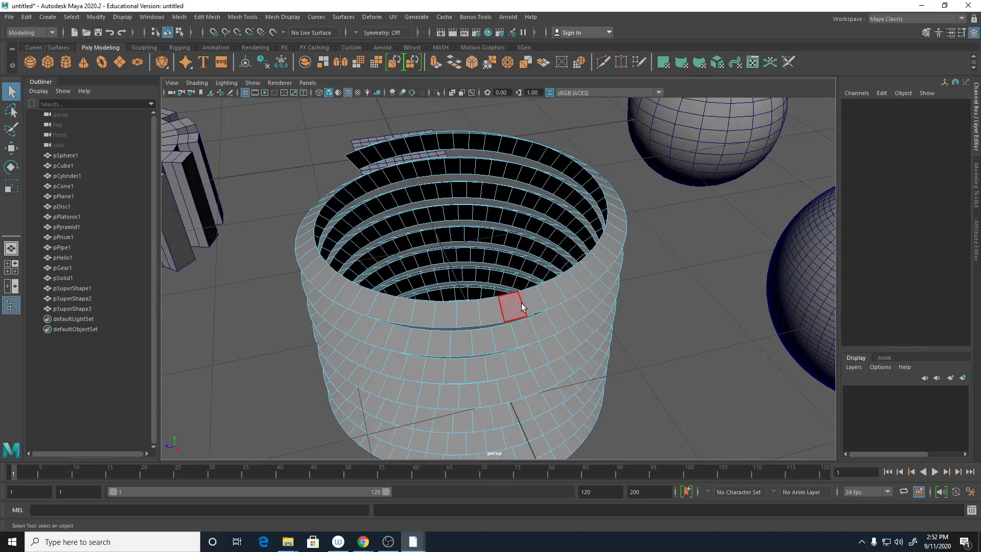
alt+drag(522, 307, 684, 220)
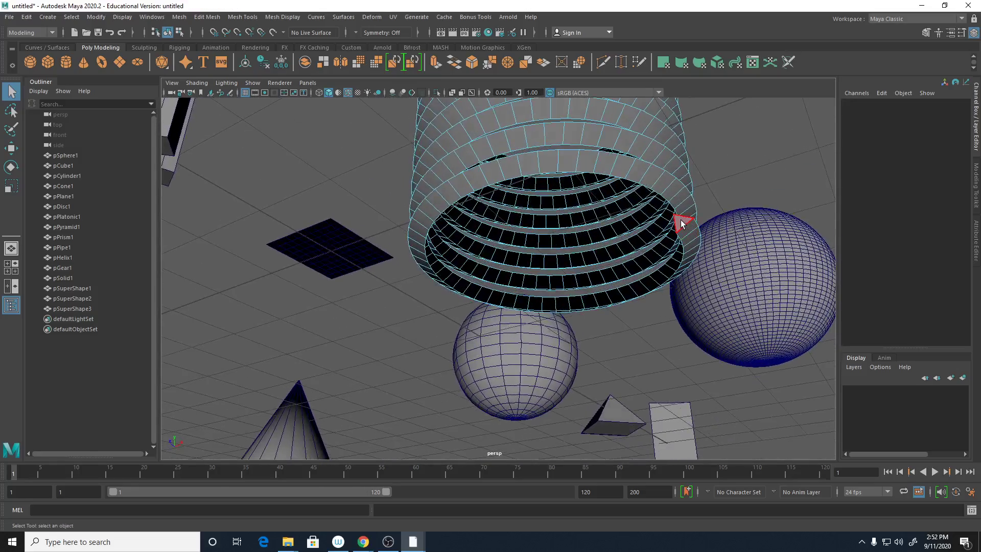
click(681, 223)
click(687, 225)
alt+drag(694, 258, 652, 289)
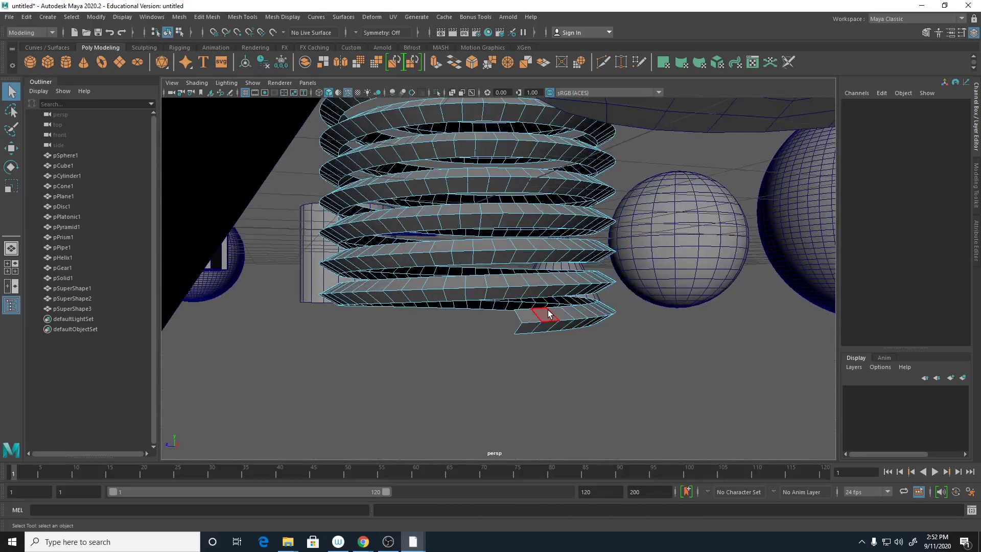
- Append a polygon across the gap between the two lowest coils at the helix's bottom end
right_drag(548, 313, 549, 240)
scroll(525, 312, up, 6)
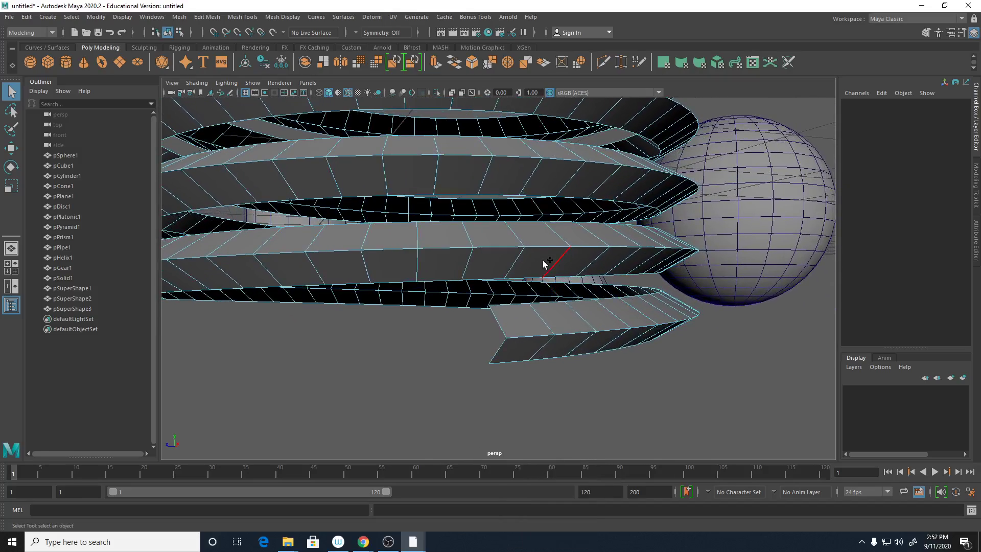
shift+right_click(543, 262)
right_drag(542, 263, 582, 261)
shift+right_click(545, 263)
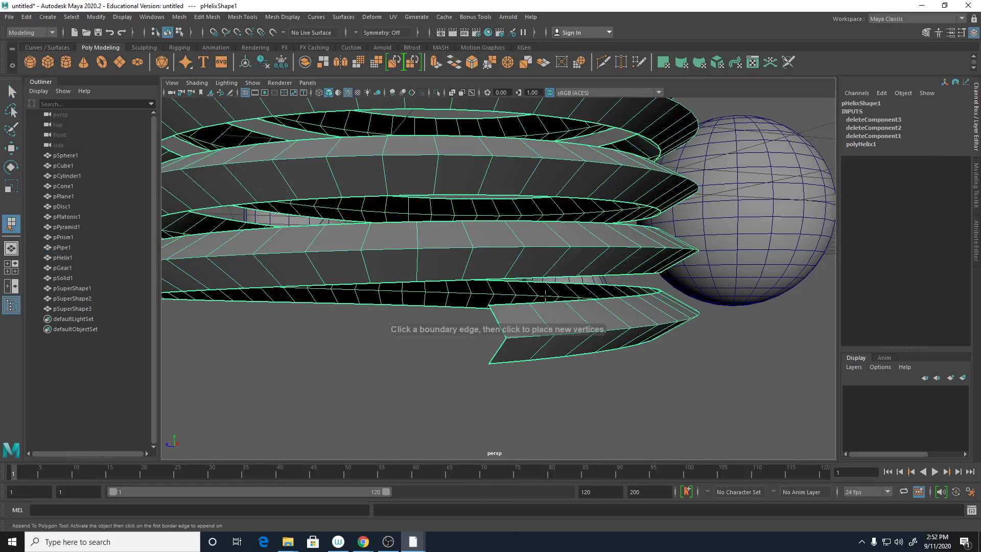
click(489, 279)
click(508, 304)
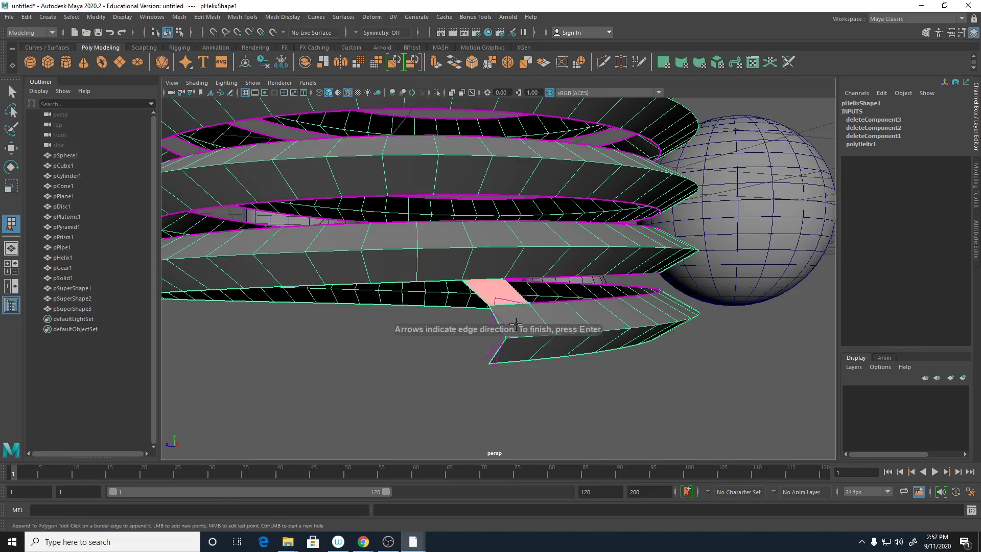
key(Return)
- Append a polygon across the gap between the two uppermost coils at the helix's top end
alt+drag(515, 326, 598, 357)
alt+drag(689, 367, 505, 352)
click(352, 234)
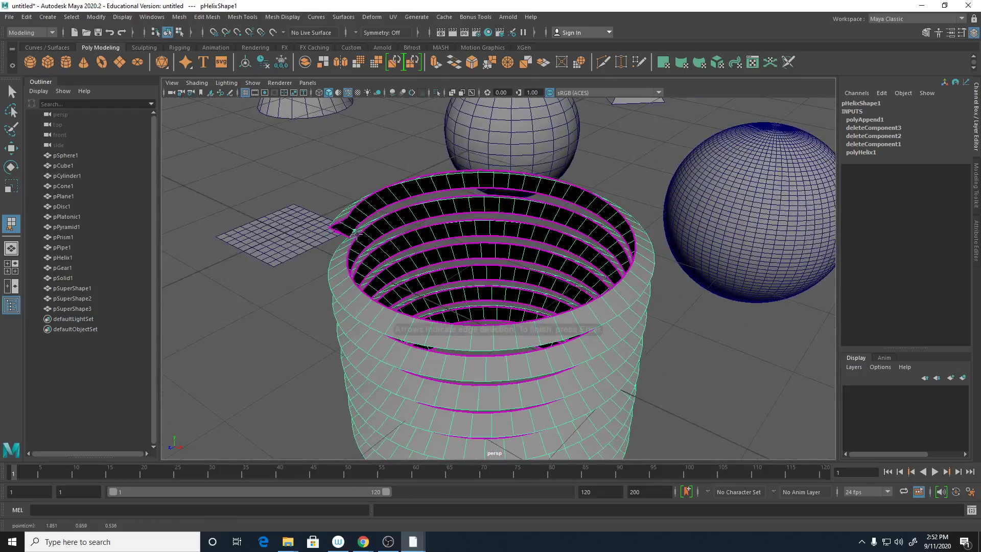
alt+drag(367, 248, 343, 183)
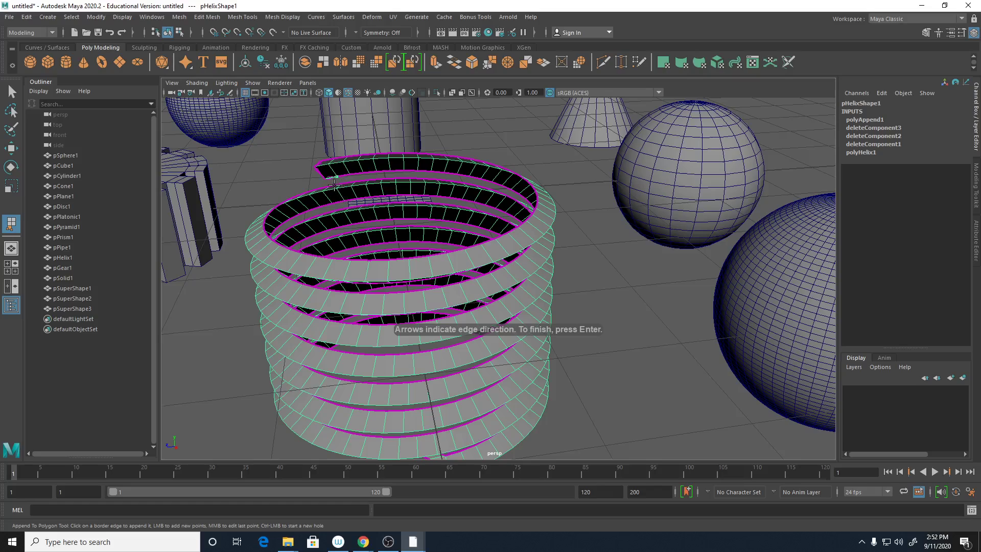
click(334, 180)
key(Return)
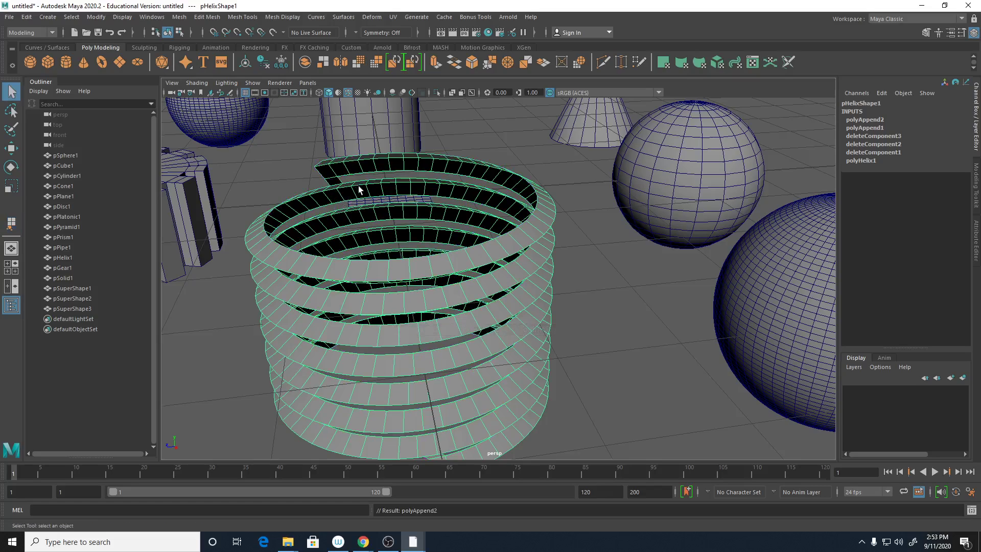
- Select the helix's open border edges and try to bridge the gaps between its coils
right_drag(357, 186, 348, 175)
click(351, 176)
alt+drag(345, 178, 384, 319)
alt+drag(383, 181, 438, 263)
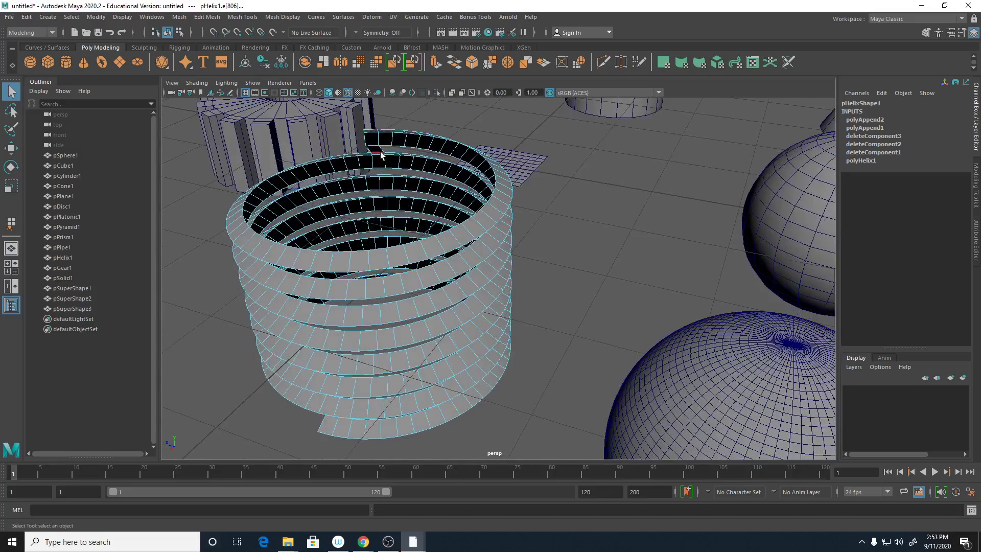
alt+drag(378, 155, 398, 160)
alt+drag(420, 235, 475, 359)
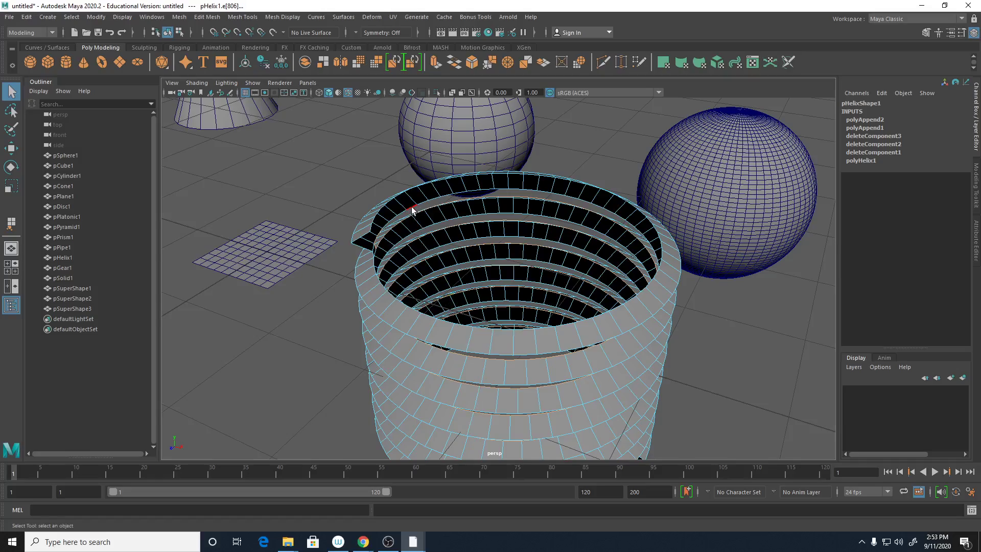
alt+drag(422, 225, 337, 188)
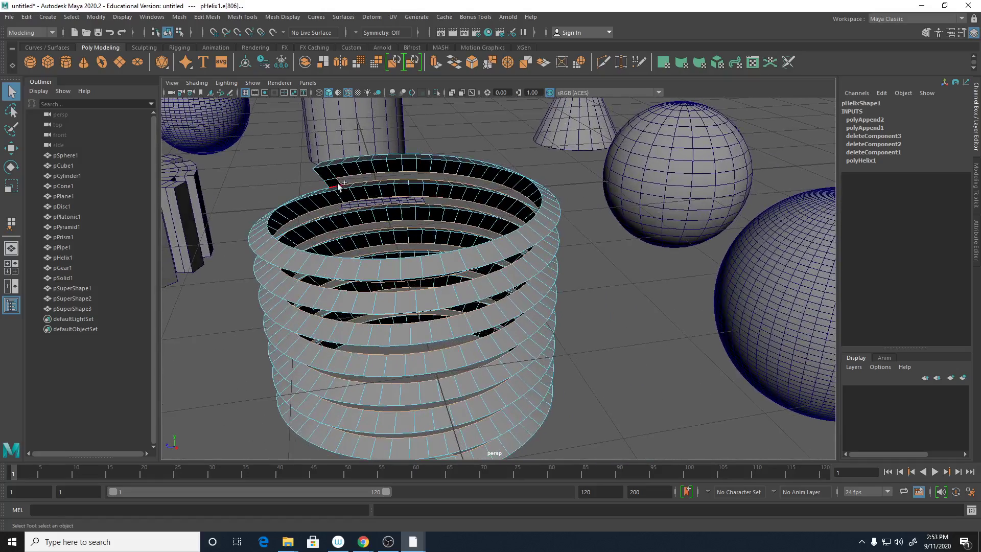
alt+drag(371, 291, 636, 350)
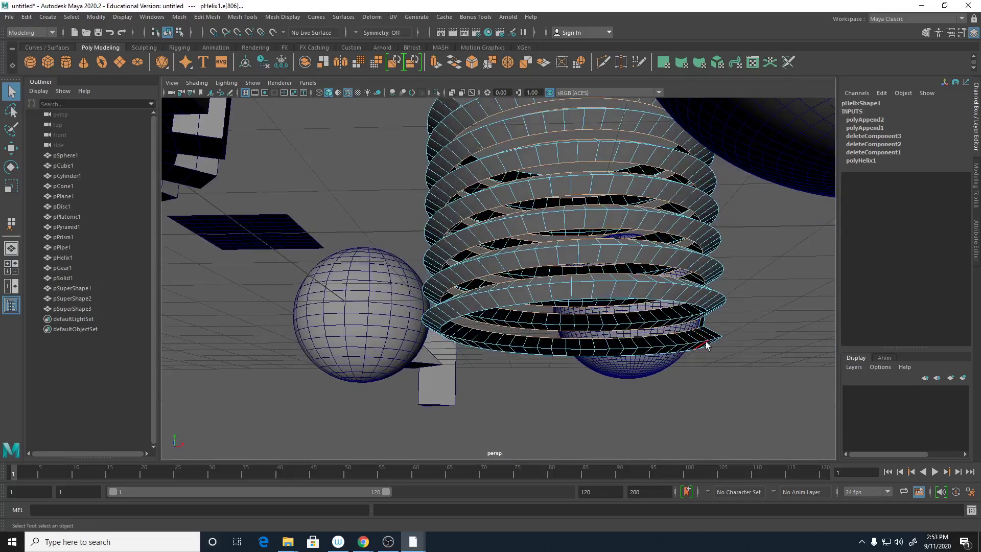
alt+drag(712, 339, 576, 272)
shift+right_click(545, 231)
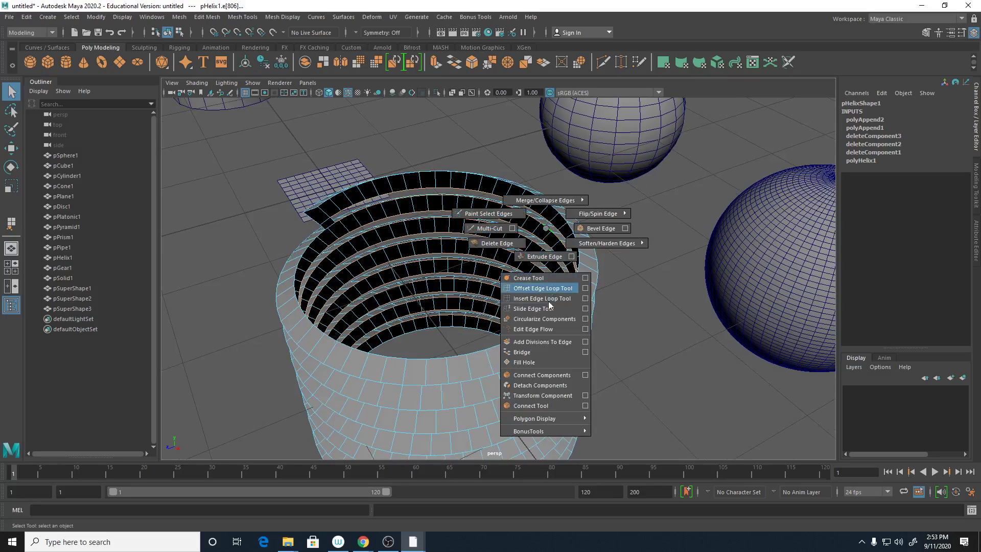
click(542, 352)
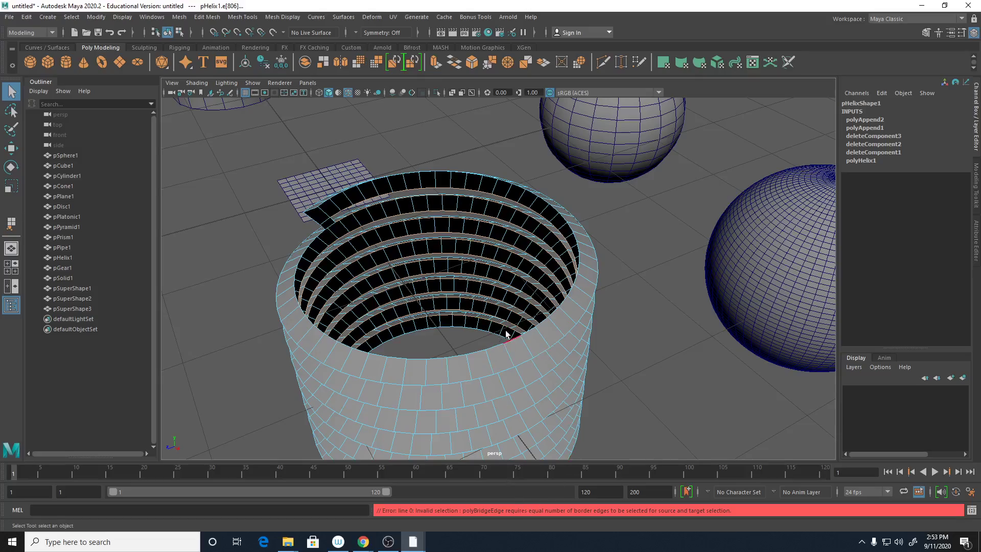
- Delete the polygon face that was appended between the two uppermost coils at the helix's top end
alt+drag(438, 267, 650, 272)
click(651, 273)
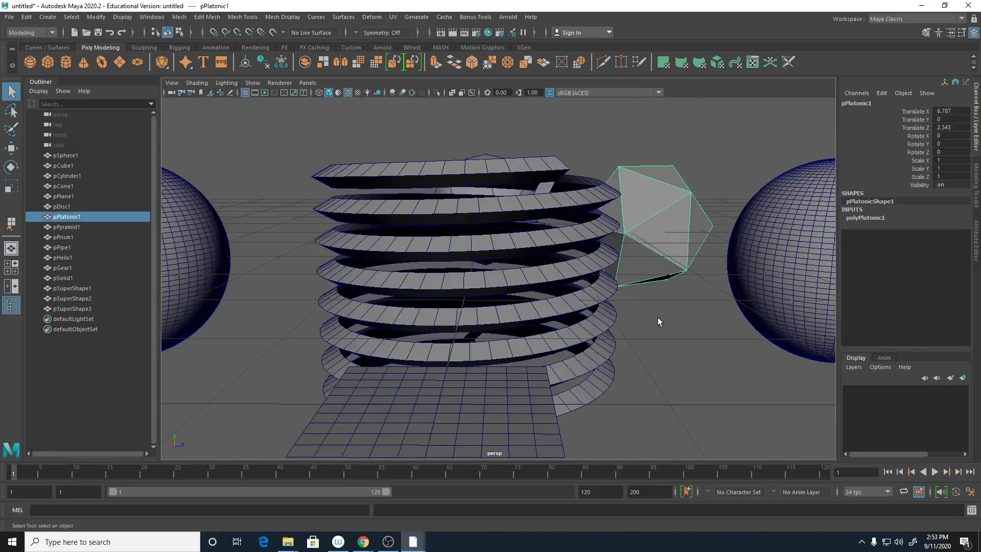
alt+right_drag(643, 310, 557, 113)
click(559, 145)
alt+drag(562, 158, 534, 170)
click(534, 171)
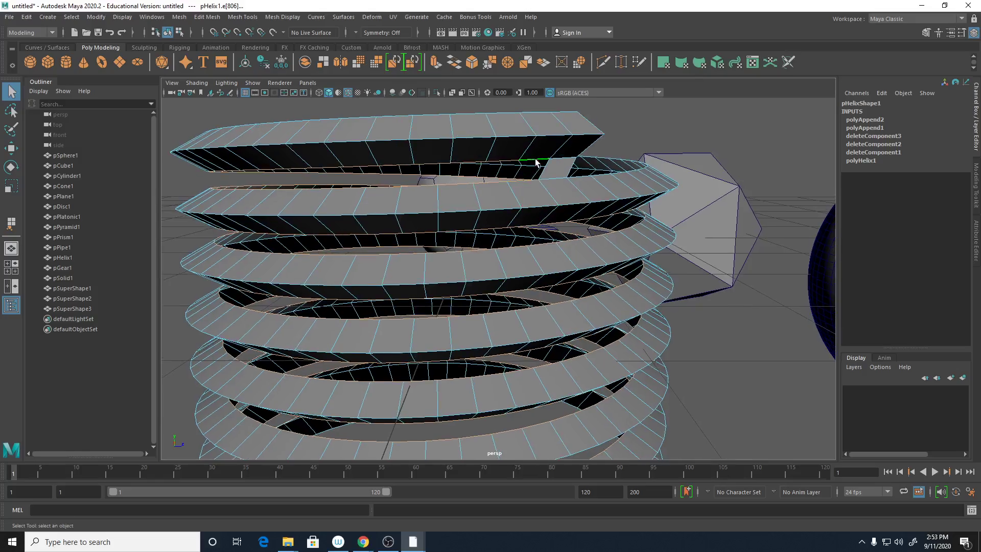
click(530, 164)
alt+drag(431, 164, 595, 184)
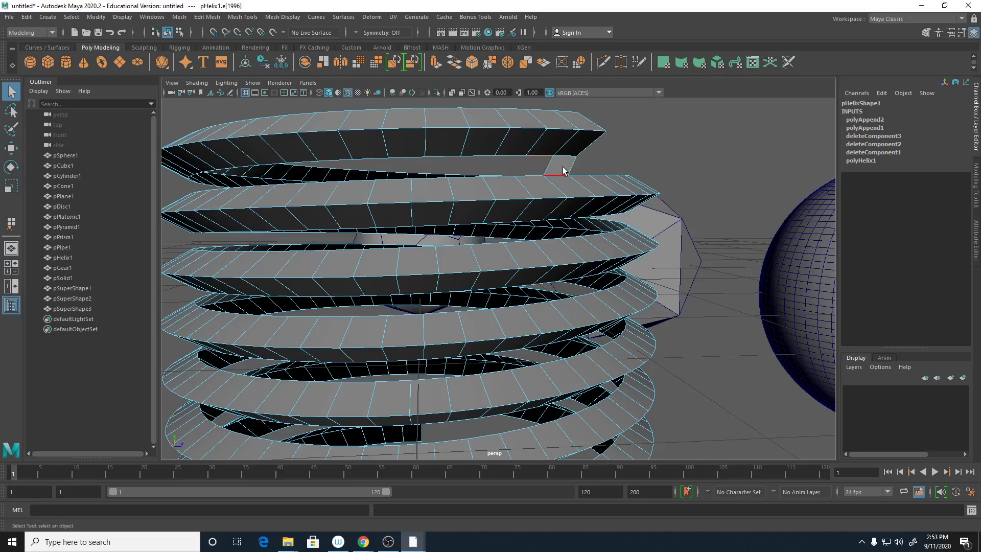
right_drag(561, 170, 566, 190)
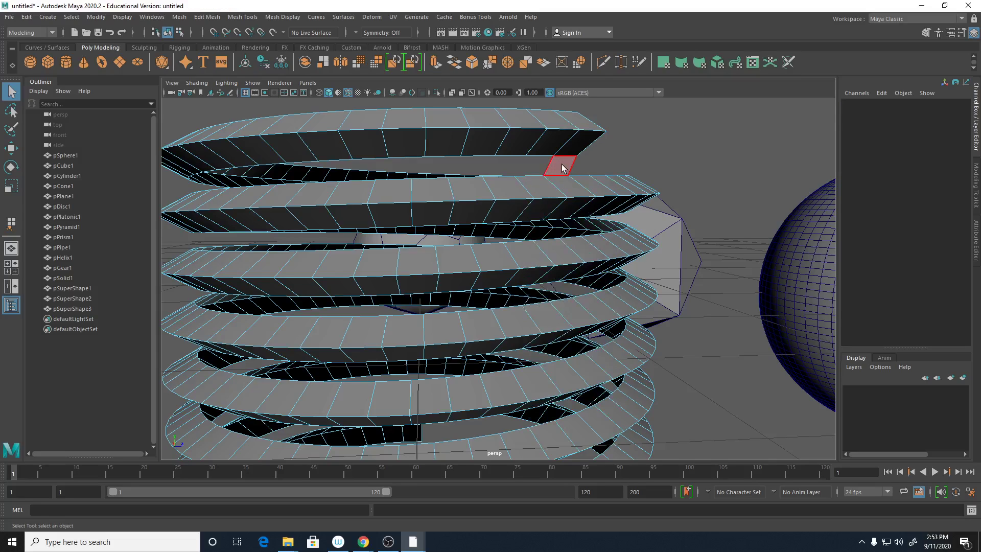
click(562, 169)
ctrl+click(562, 167)
- Delete the polygon face that was appended between the two lowest coils at the helix's bottom end
alt+drag(592, 306, 505, 249)
alt+drag(433, 285, 436, 293)
alt+right_drag(435, 294, 510, 280)
alt+drag(510, 280, 580, 339)
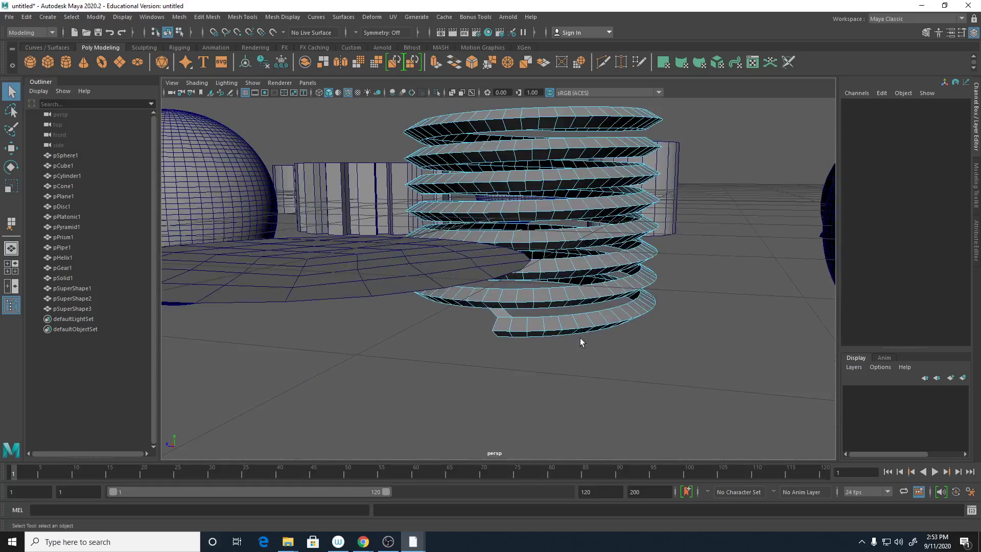
click(505, 317)
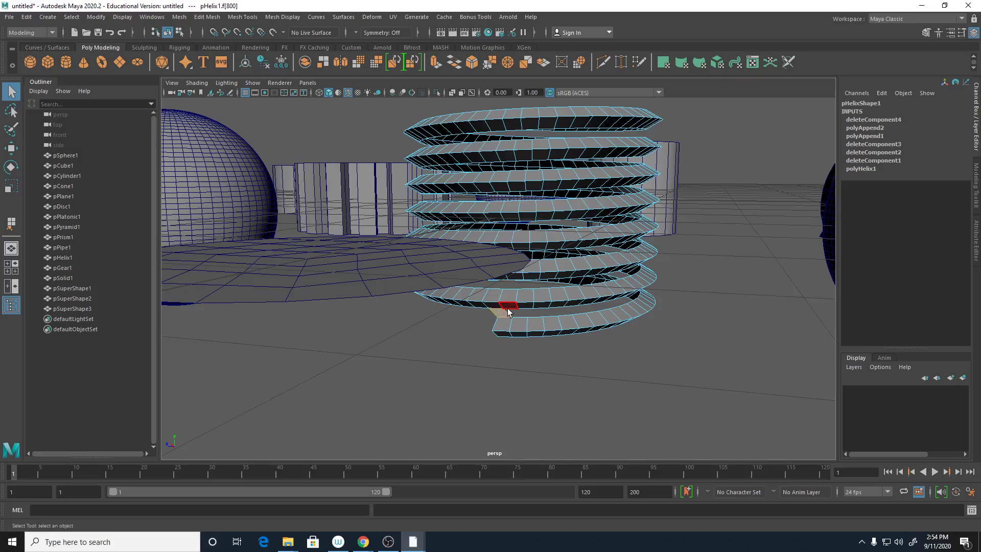
click(512, 320)
- Select the facing border edges along the helix's neighbouring coils and try to bridge them
right_click(526, 258)
click(527, 232)
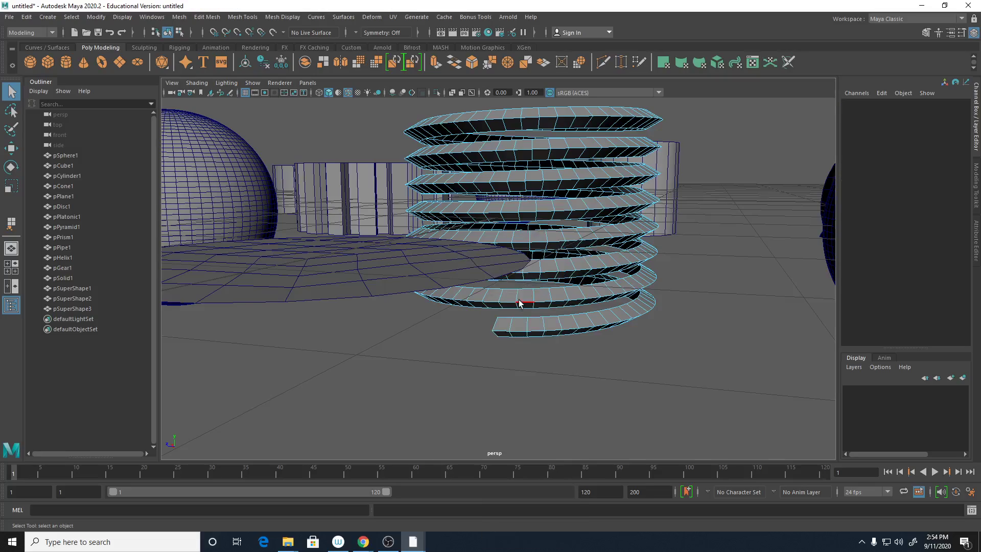
click(520, 324)
alt+drag(520, 323, 592, 329)
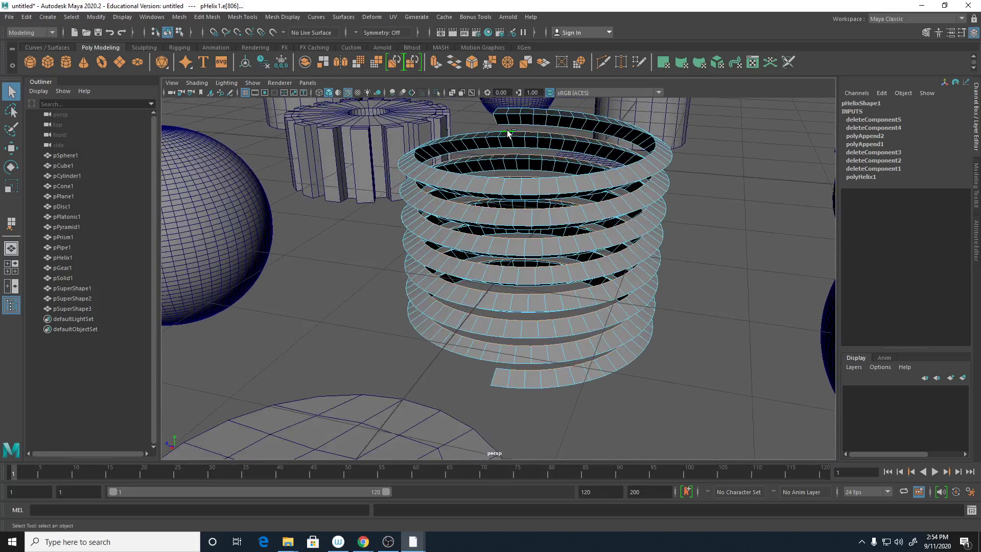
alt+drag(558, 247, 532, 158)
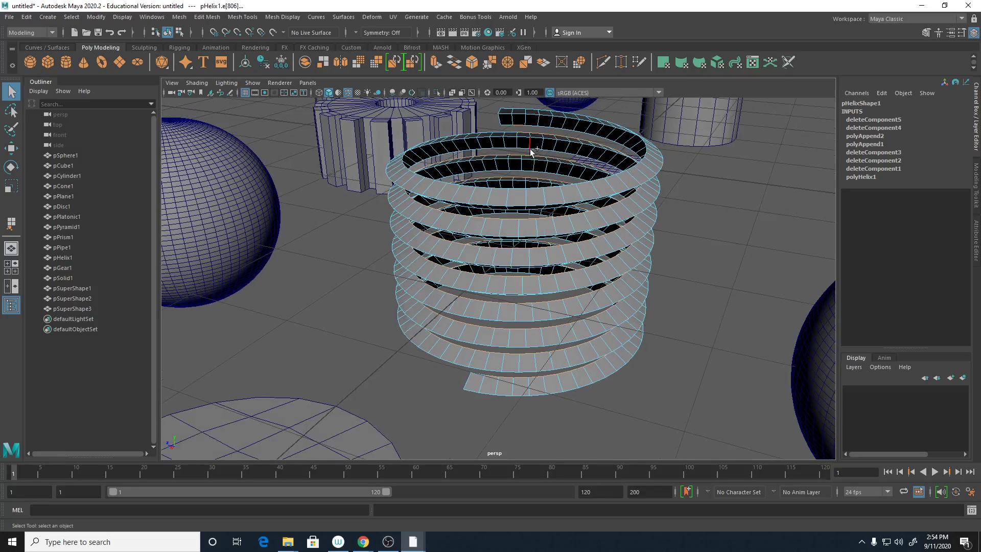
alt+drag(535, 351, 525, 284)
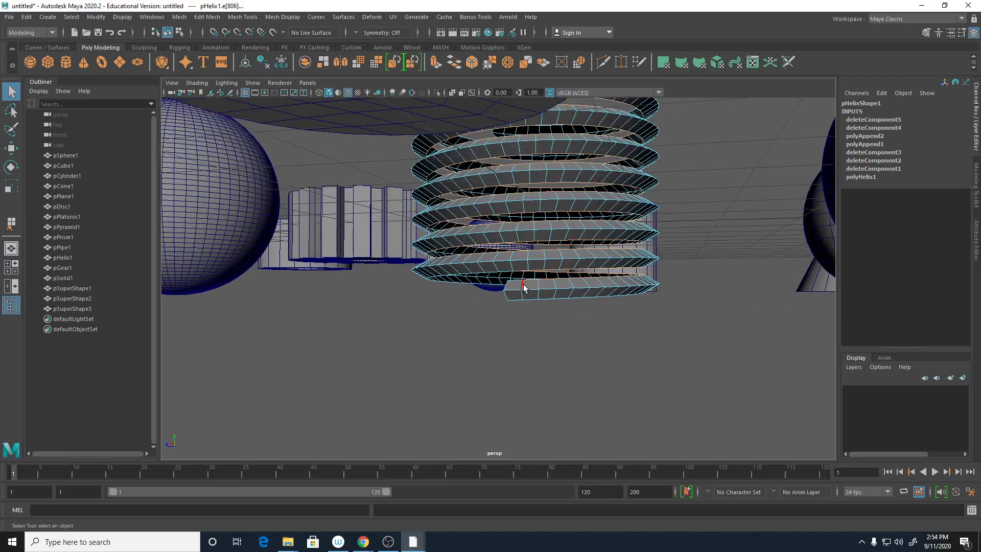
shift+right_click(530, 281)
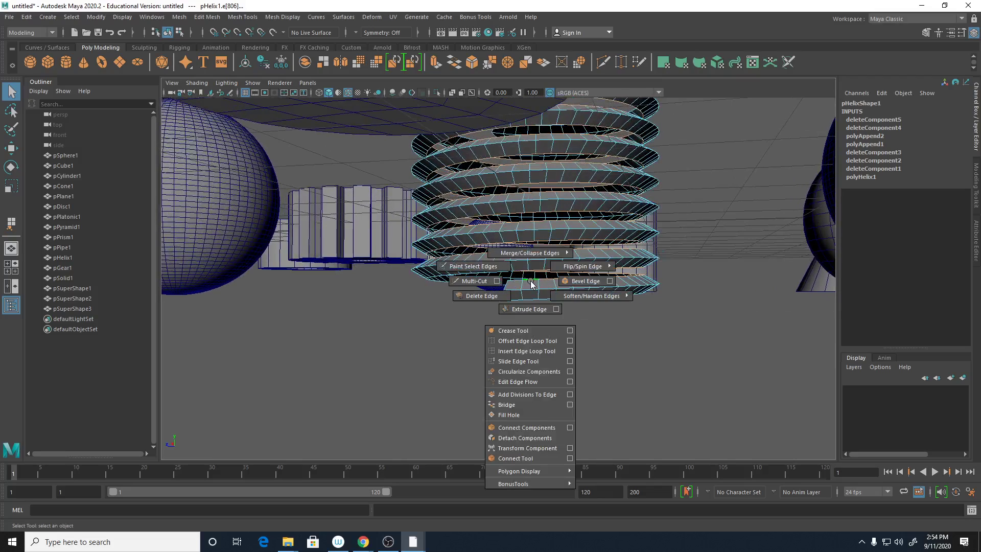
click(526, 406)
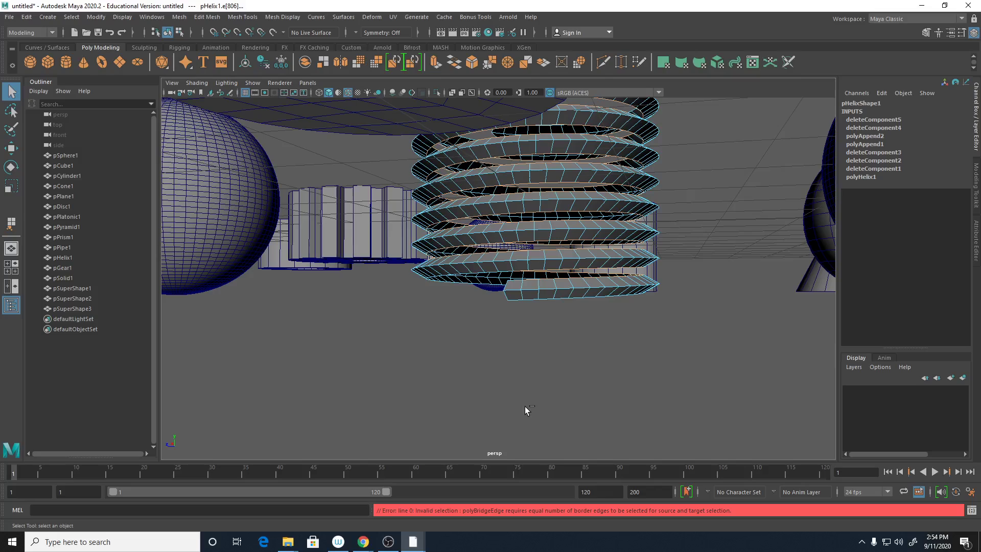
- Correct the border-edge selection at the helix's bottom end and bridge the gaps between all coils
click(538, 274)
shift+right_click(533, 273)
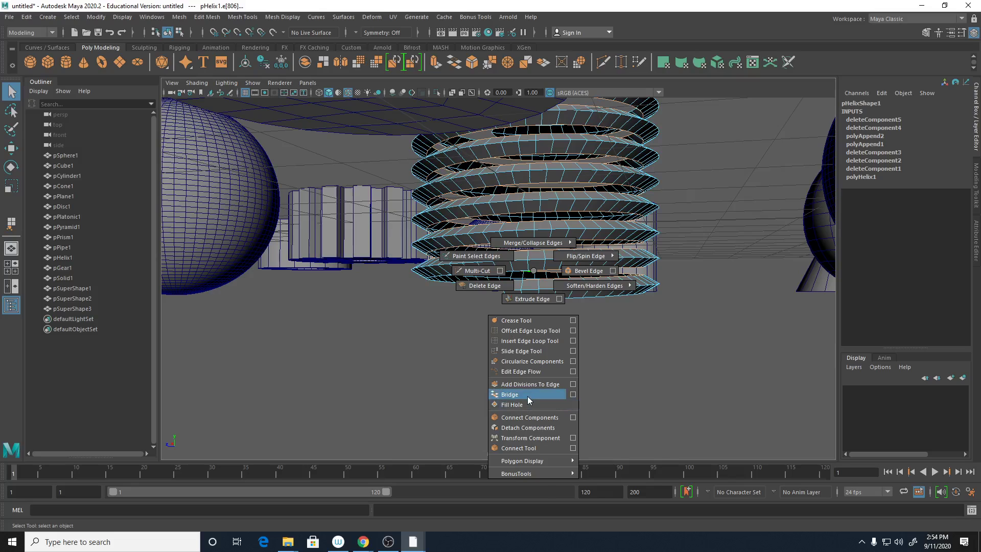
click(511, 394)
alt+drag(531, 394, 541, 389)
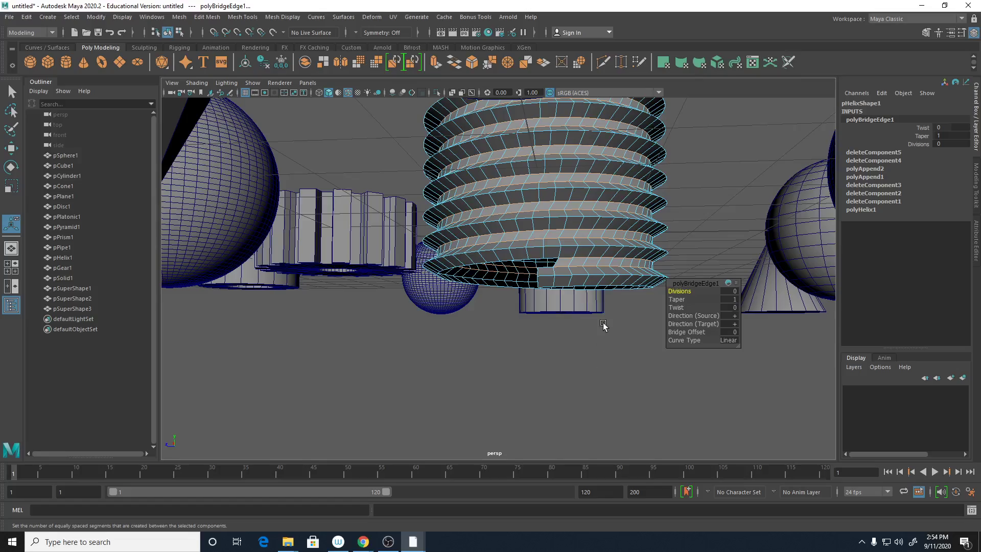
- Append a polygon across the small remaining gap at the bottom end of the bridged helix
alt+drag(604, 324, 585, 345)
shift+right_click(528, 313)
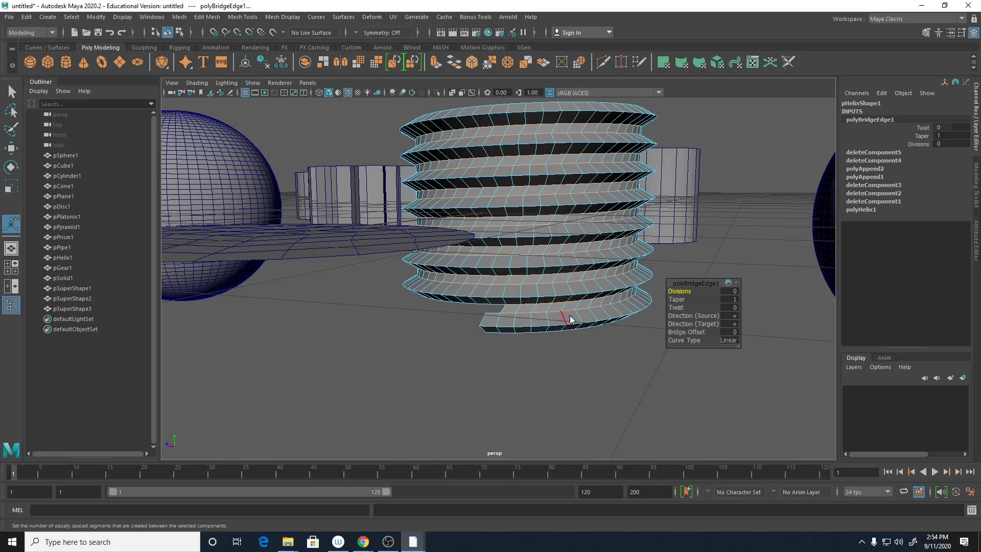
right_drag(569, 259, 616, 250)
shift+right_drag(557, 309, 619, 257)
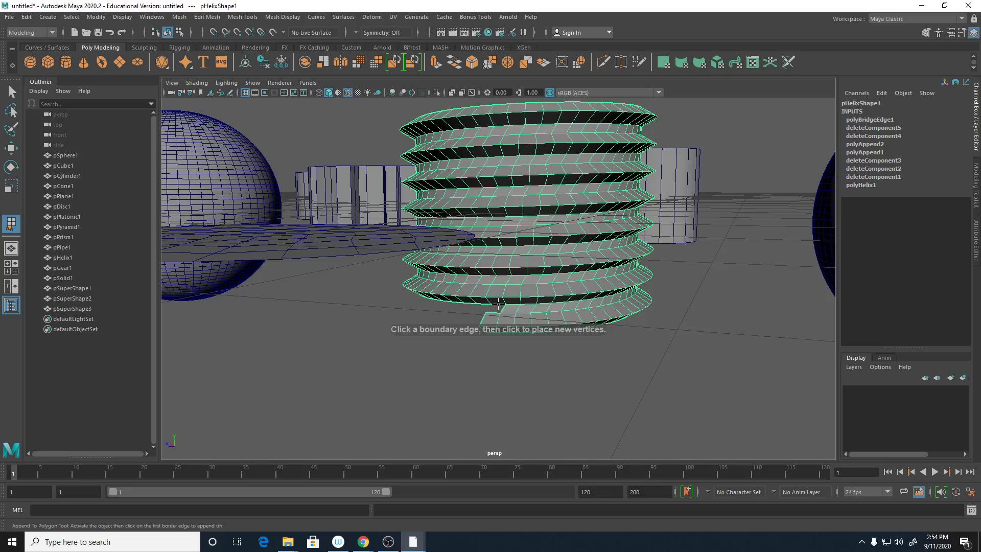
click(495, 313)
click(495, 312)
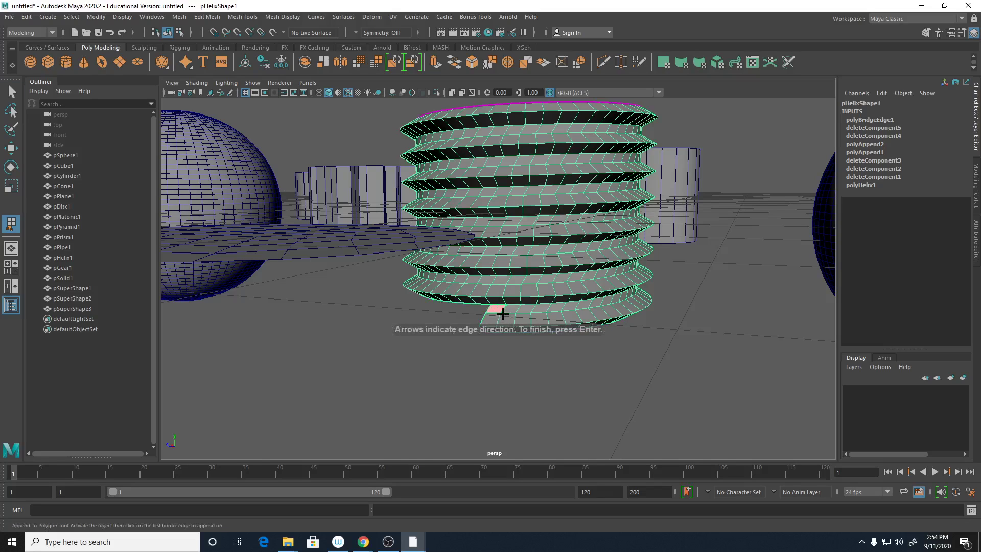
key(Return)
- Append a polygon across the small remaining gap at the helix's top end and leave the append tool
alt+drag(558, 267, 548, 246)
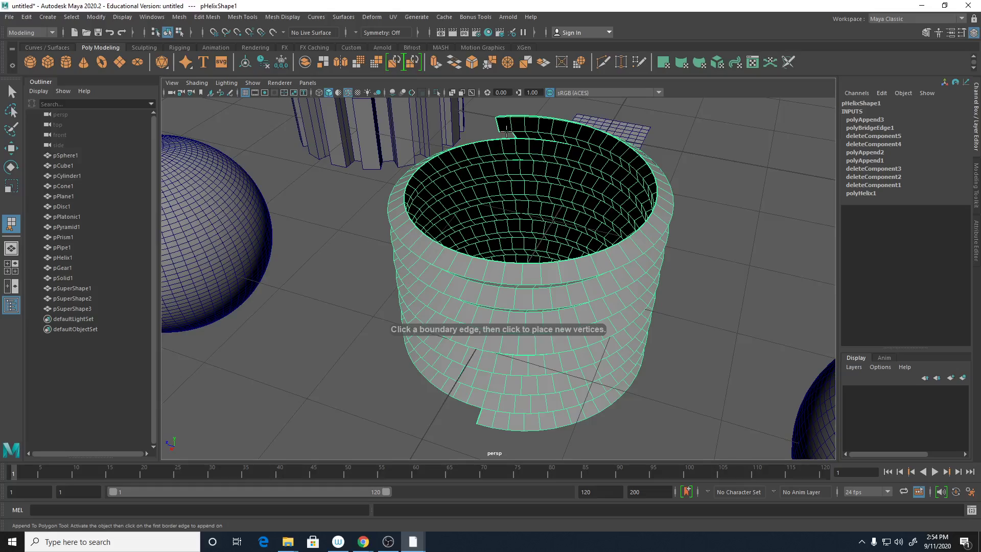
click(506, 132)
click(508, 136)
key(q)
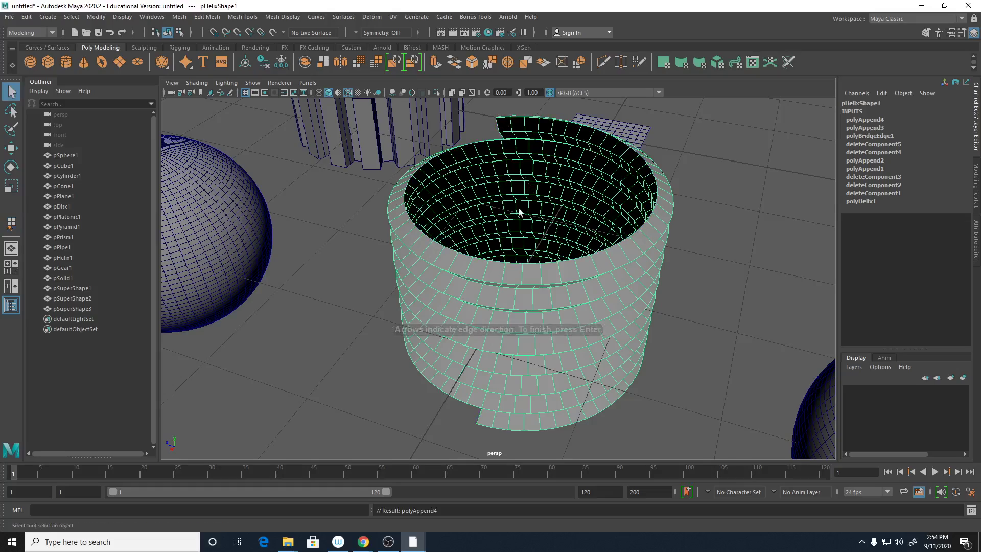
alt+drag(503, 204, 697, 193)
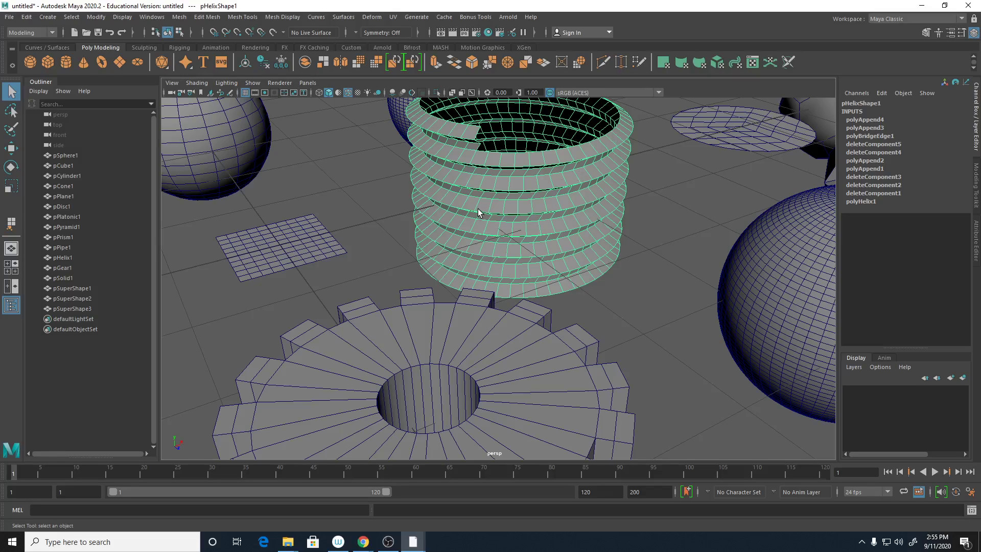
scroll(480, 208, down, 6)
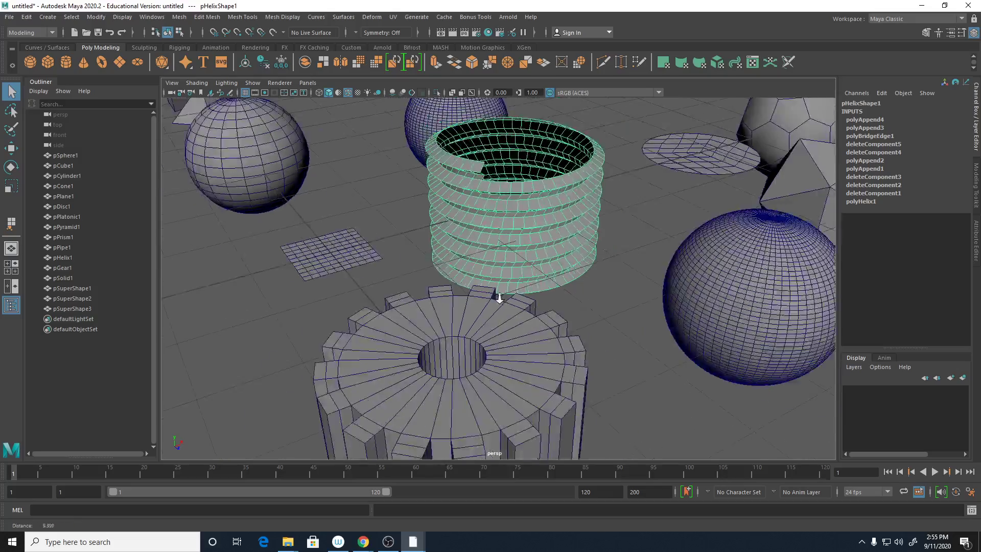
alt+drag(451, 280, 512, 270)
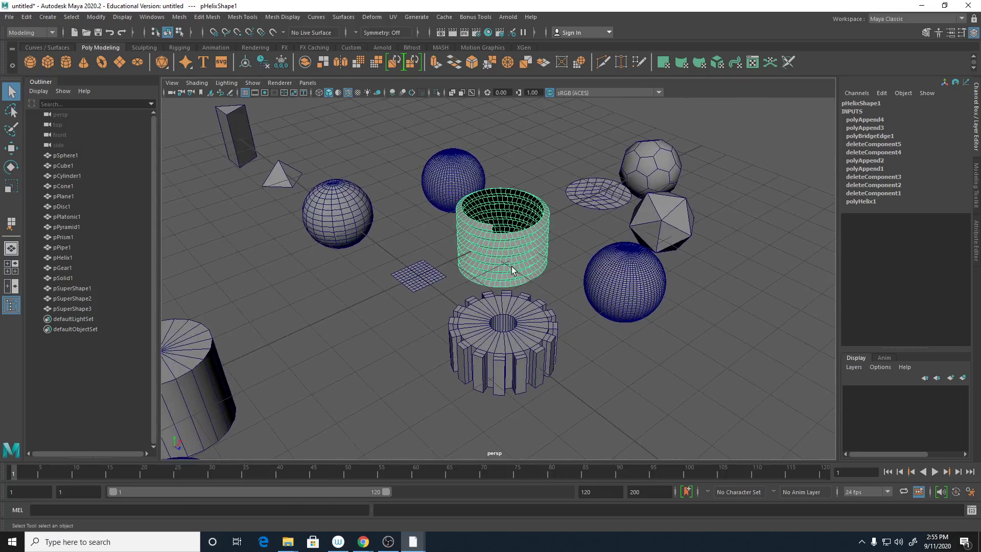
- Start a new scene without saving the primitives scene
click(9, 17)
click(21, 24)
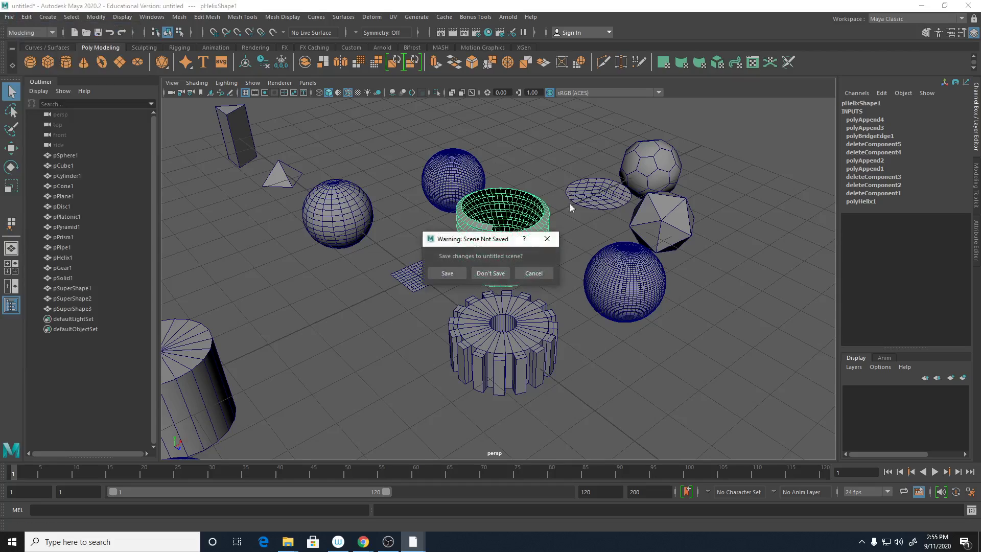
click(478, 274)
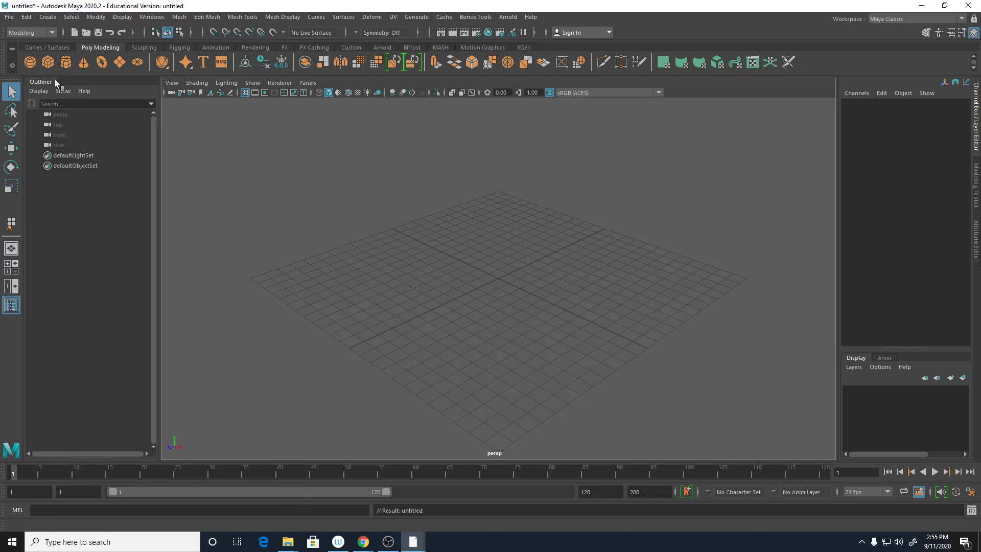
- Create a default polygon cylinder at the origin and frame it in the perspective view
click(66, 62)
alt+drag(642, 344, 486, 452)
key(f)
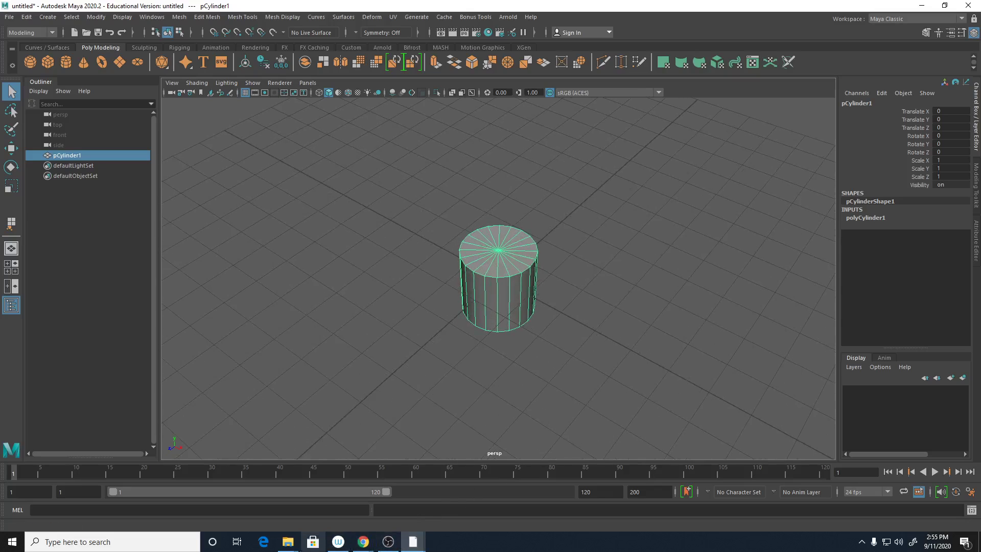
- Switch to File Explorer, view the Fire Hydrant 002 photo from the ReferenceHydrant folder, and minimize the photo and folder windows
click(297, 542)
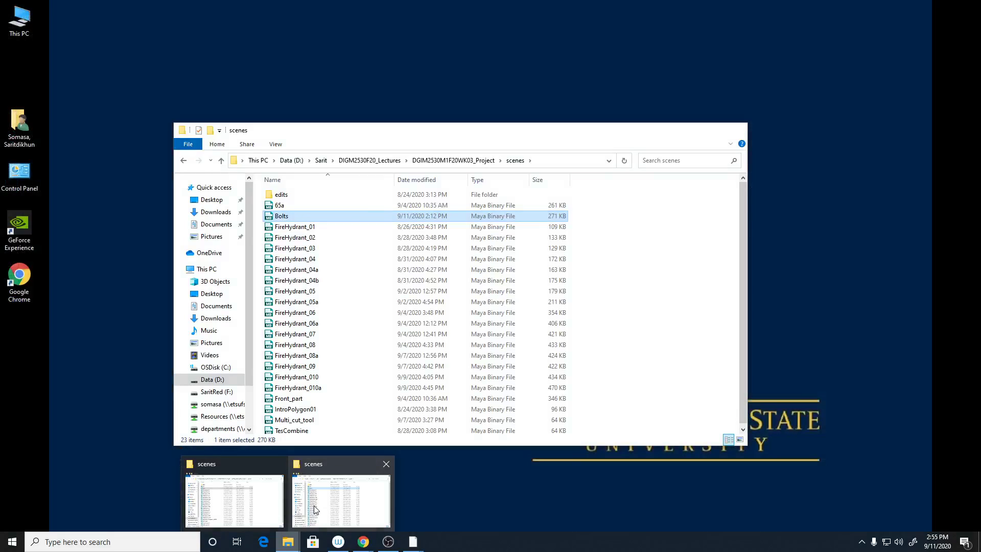
click(305, 509)
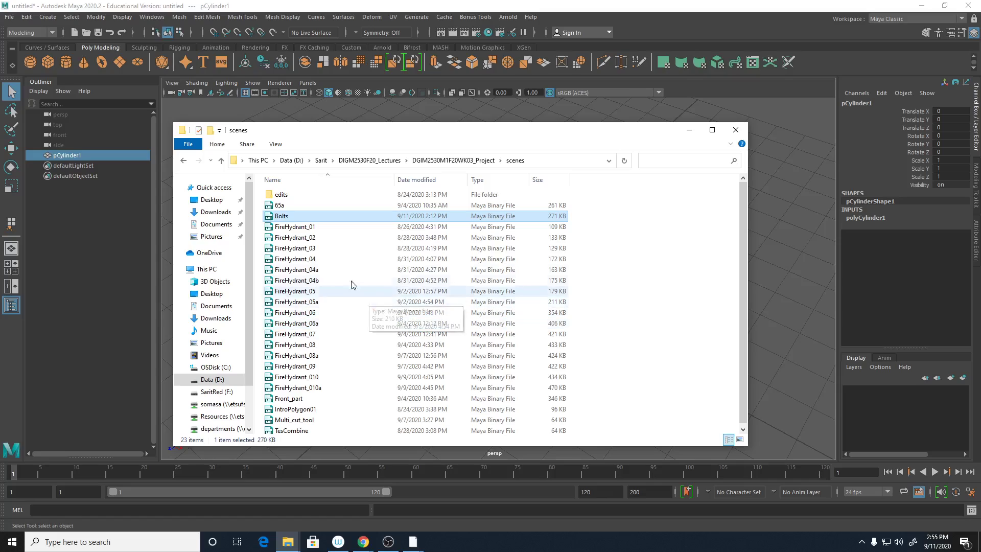
click(352, 161)
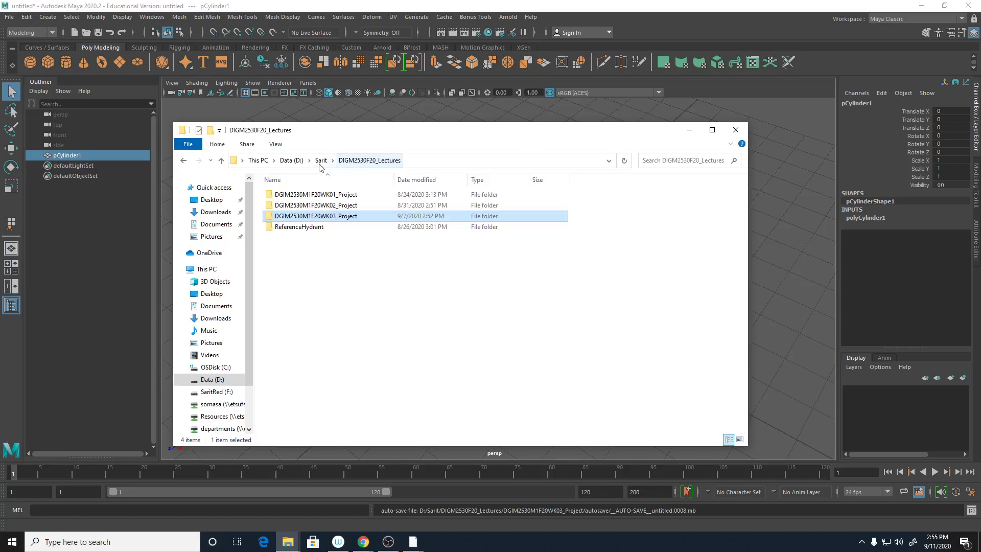
double_click(313, 228)
double_click(407, 210)
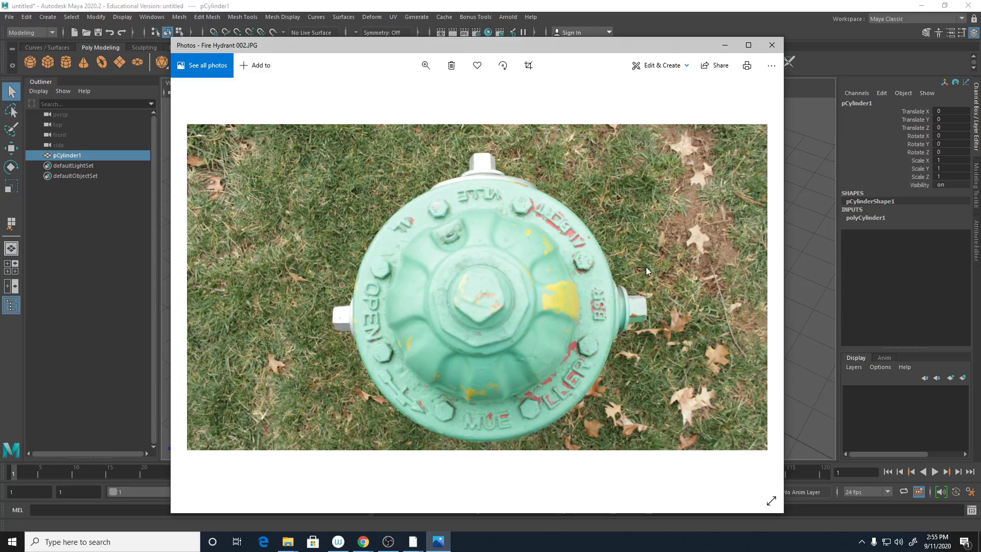
click(726, 41)
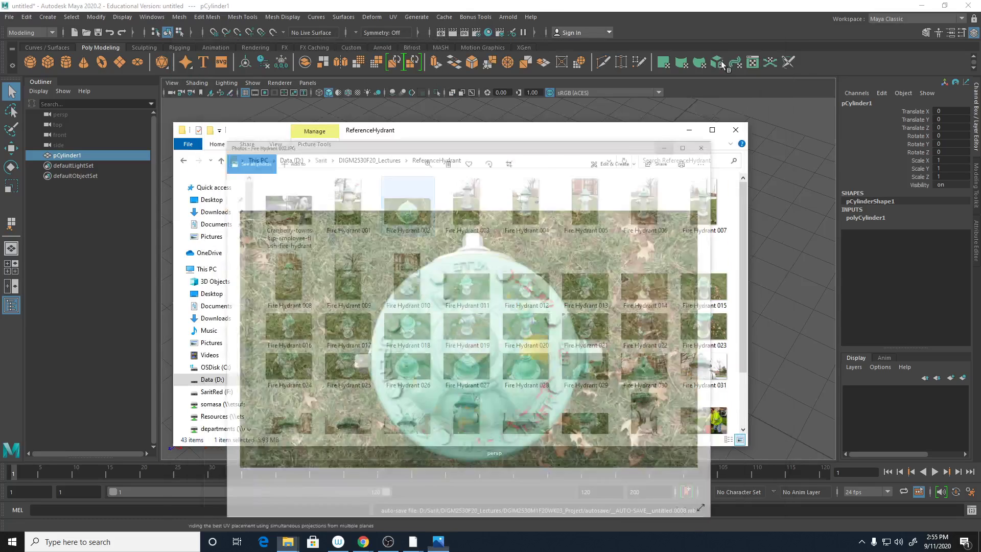
click(689, 132)
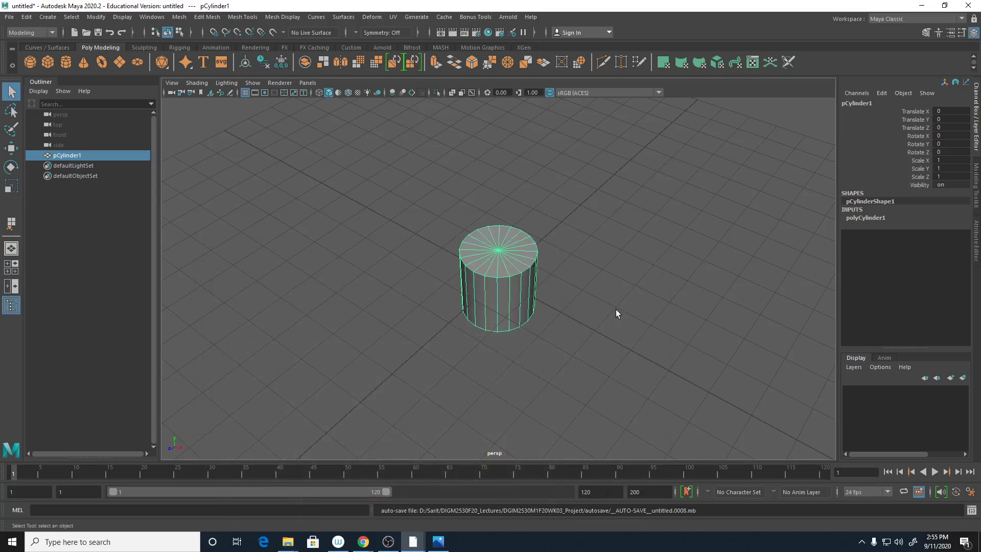
- Open the scene FireHydrant_09.mb from the project's scenes folder without saving the untitled scene
click(10, 17)
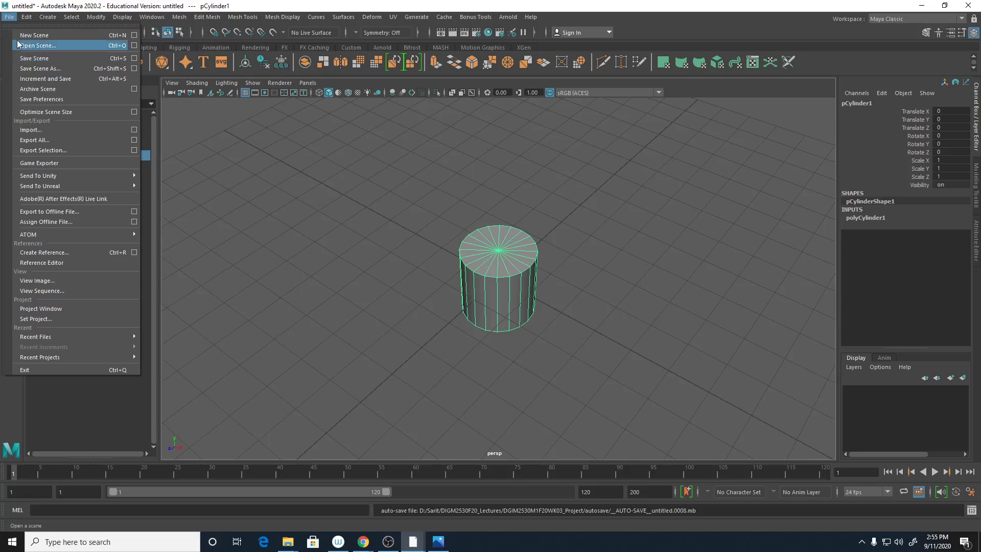
click(23, 46)
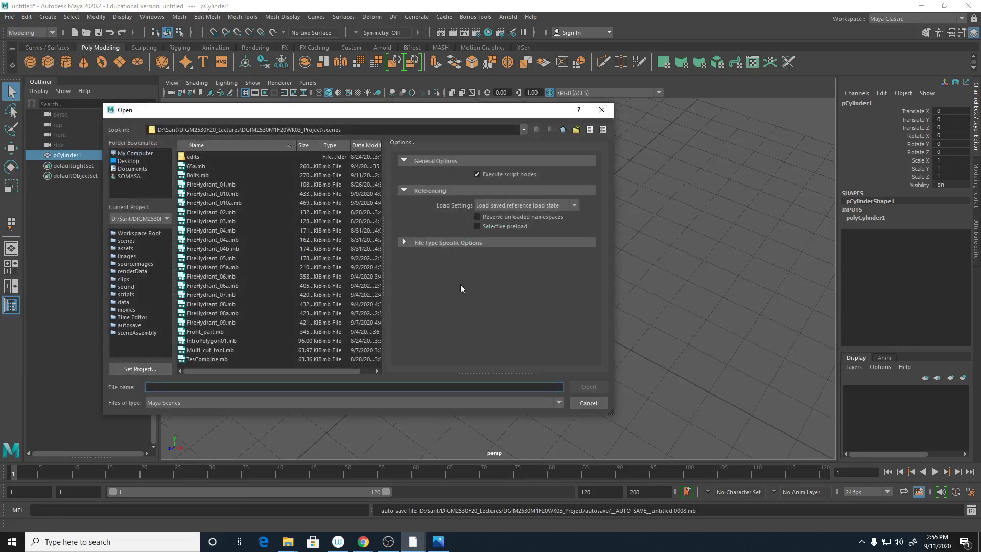
double_click(222, 323)
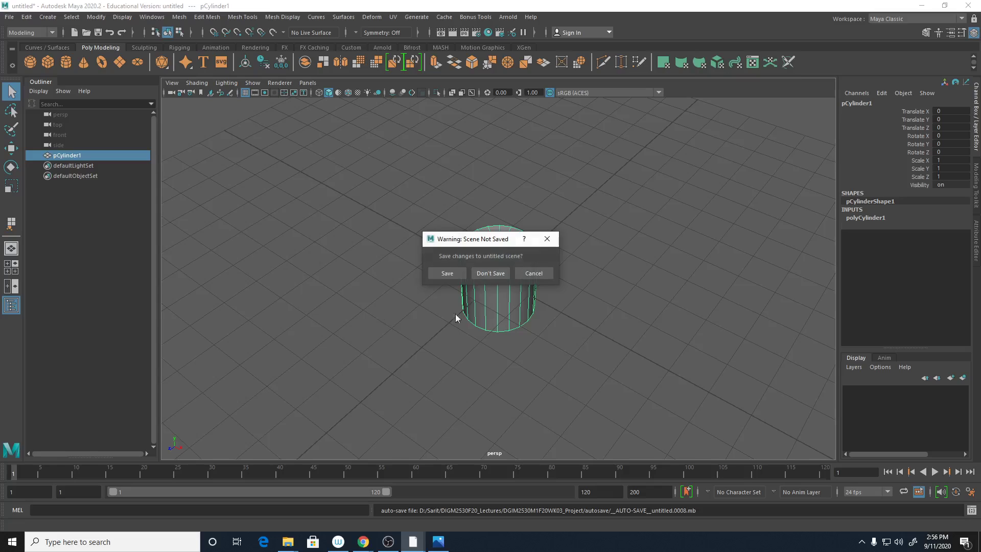
click(491, 273)
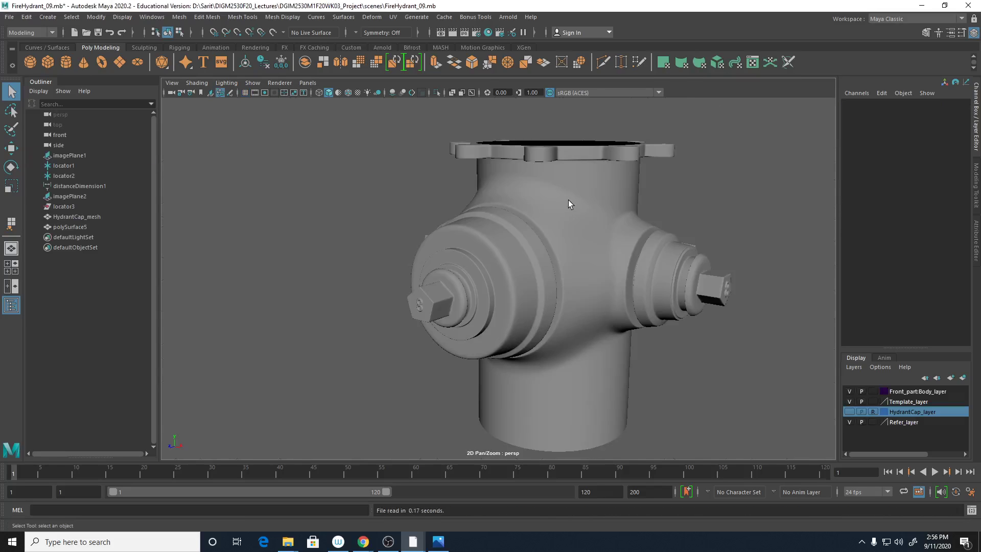
- Show the HydrantCap_layer and turn on wireframe over the shaded display in the perspective view
click(848, 411)
alt+drag(490, 266, 539, 309)
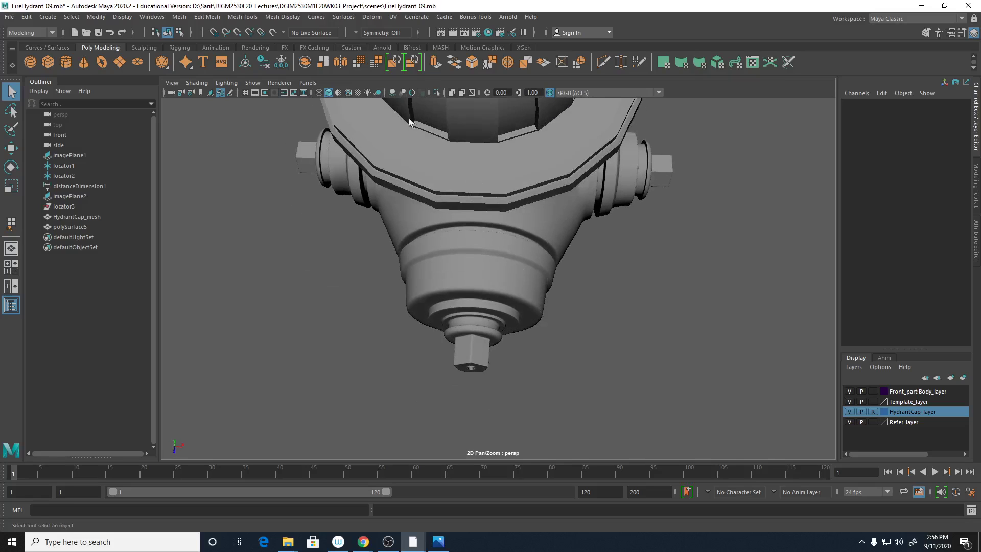
click(348, 92)
alt+drag(606, 306, 602, 241)
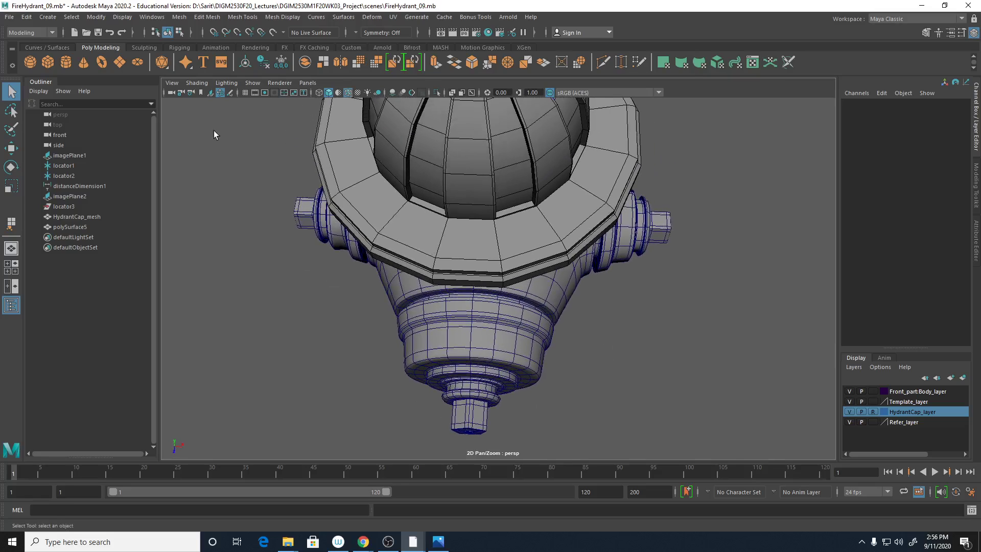
- Create a default polygon cylinder and raise it to about 21.3 in Translate Y, near the top of the hydrant body
click(65, 61)
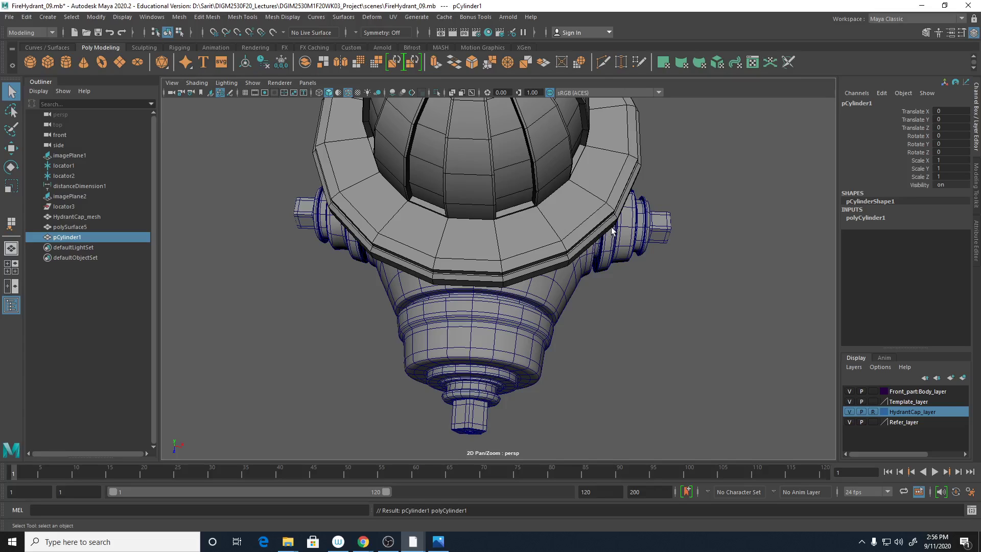
key(w)
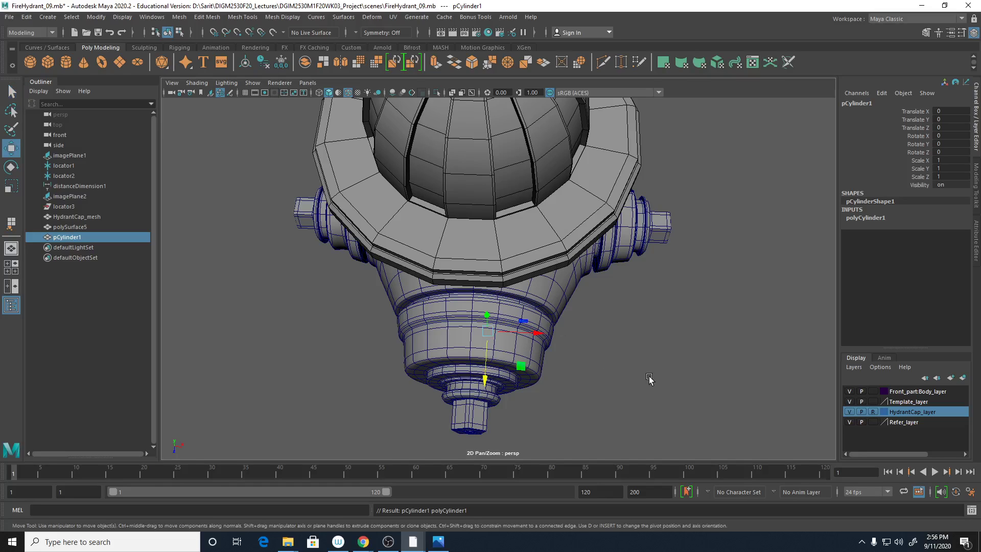
alt+drag(650, 381, 540, 337)
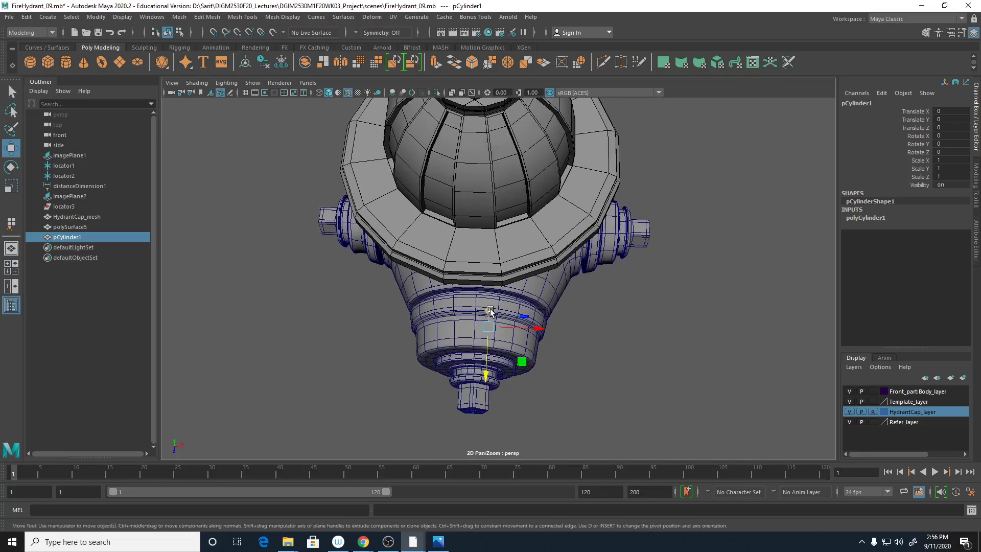
drag(489, 312, 500, 169)
alt+drag(497, 143, 595, 190)
- Using wireframe display, move the cylinder onto the cap's front brim, about 25.6 in Translate Y and 4.9 in Translate Z, and restore shading
key(4)
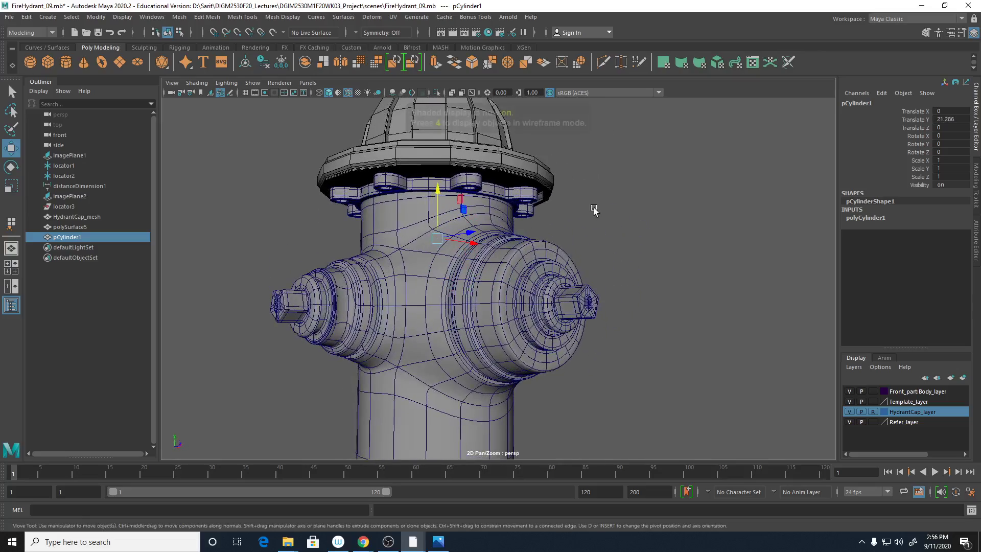
alt+drag(632, 307, 567, 356)
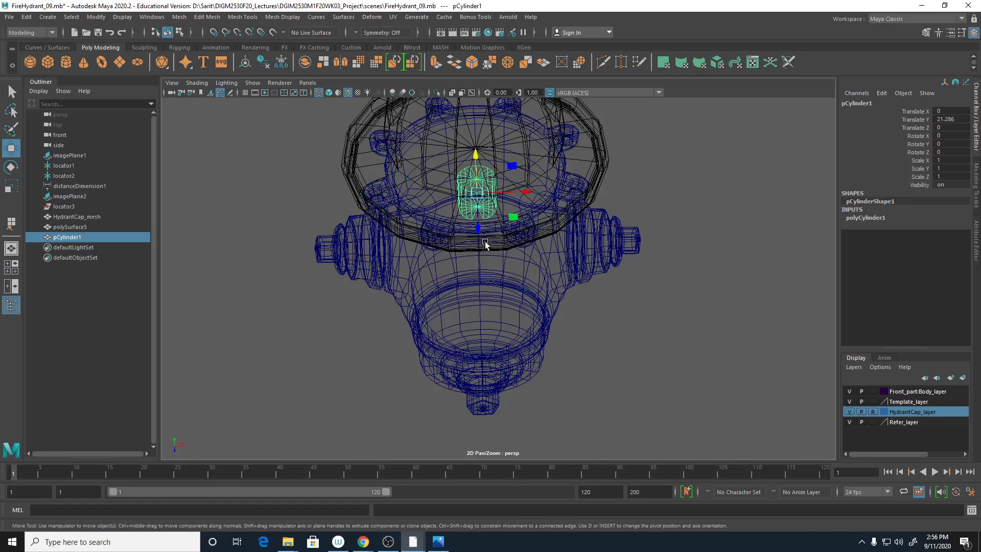
drag(478, 229, 479, 264)
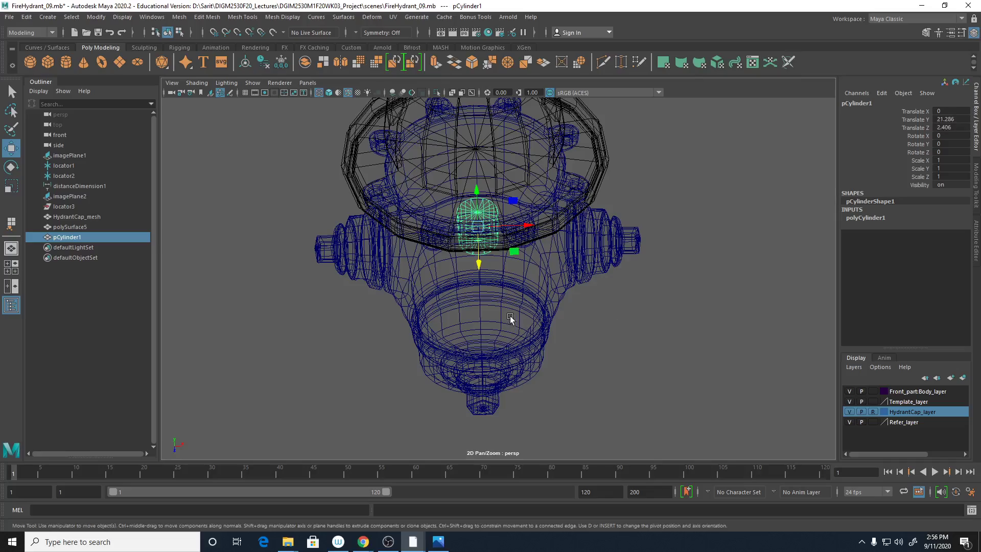
alt+drag(510, 324, 604, 259)
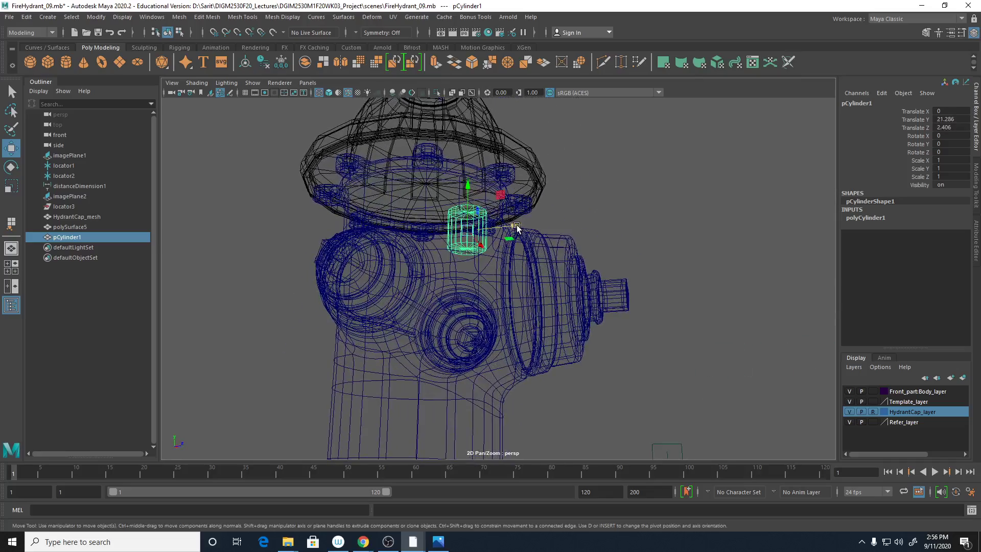
drag(513, 226, 543, 225)
alt+drag(546, 261, 526, 321)
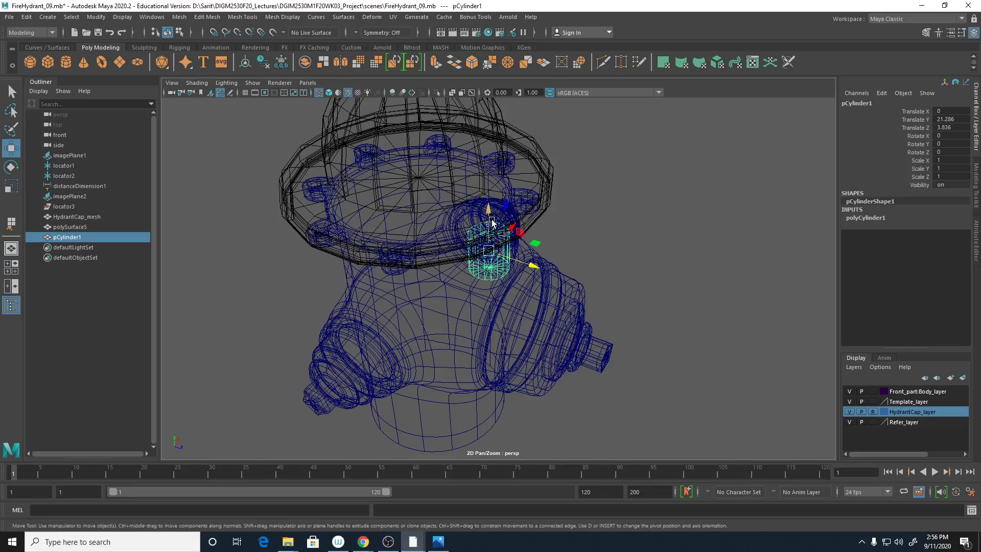
mouse_move(494, 240)
mouse_down()
mouse_move(498, 211)
mouse_move(541, 281)
mouse_up()
key(5)
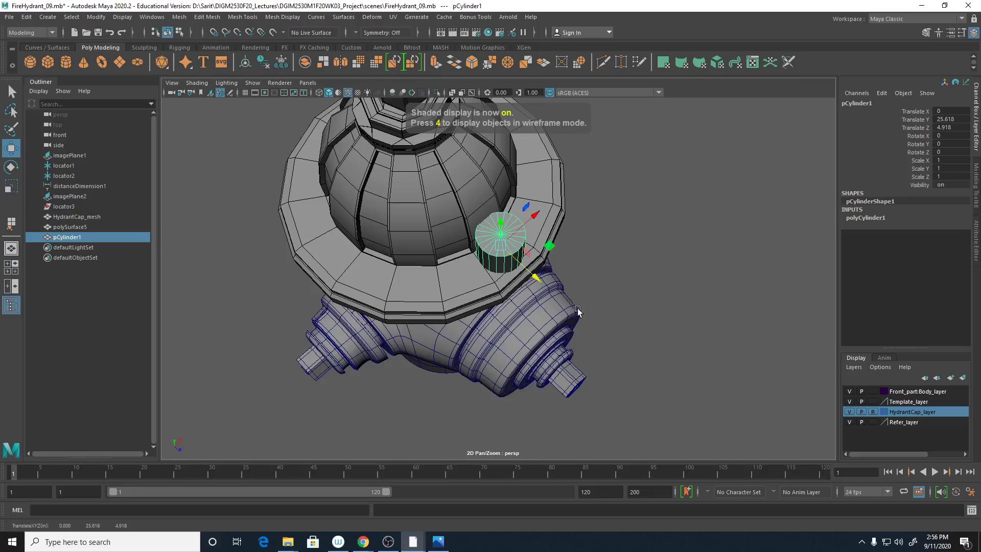
- Reduce the cylinder's radius to 0.4 to suit a bolt on the cap's brim, trying 0.75 and 0.5 first
alt+drag(578, 310, 357, 204)
alt+drag(578, 257, 508, 386)
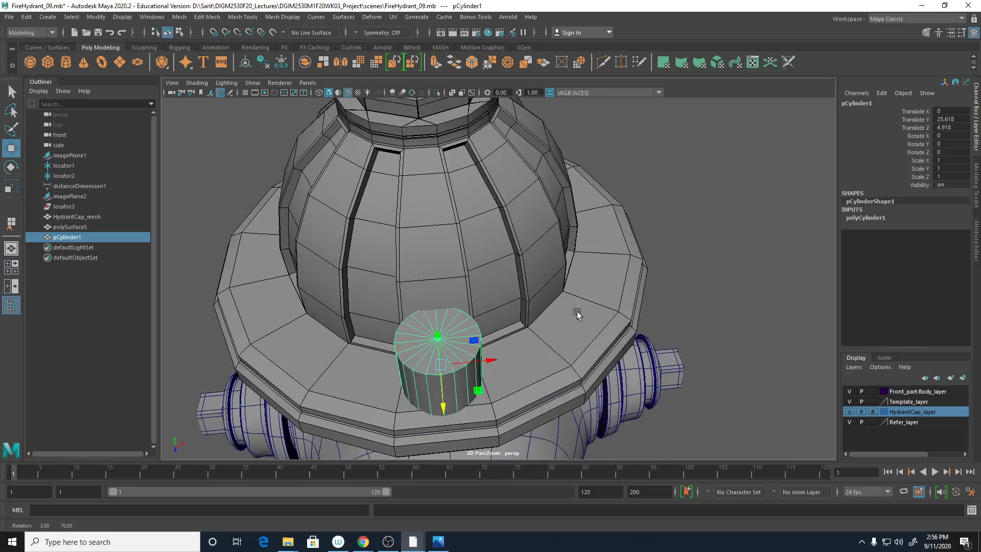
click(870, 218)
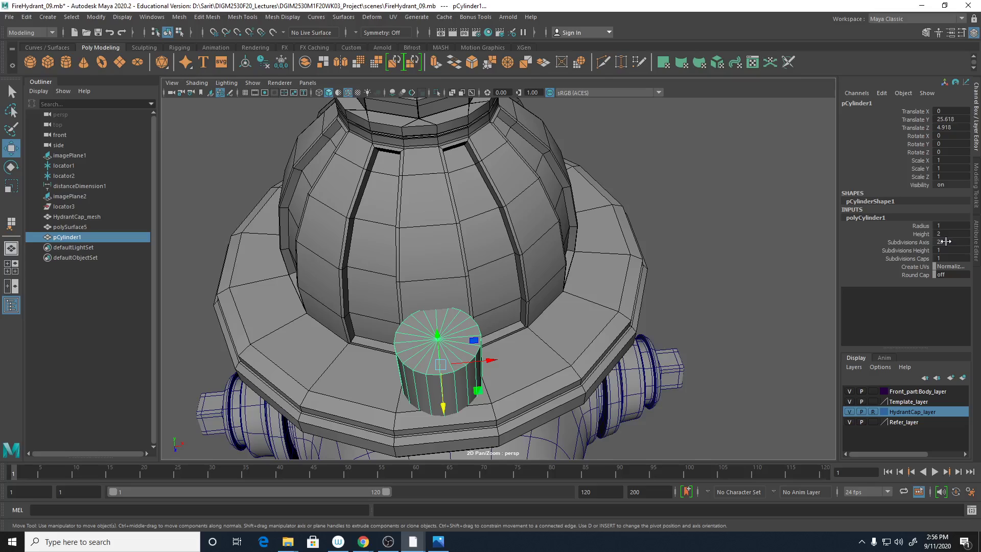
click(942, 225)
text(.75)
key(Return)
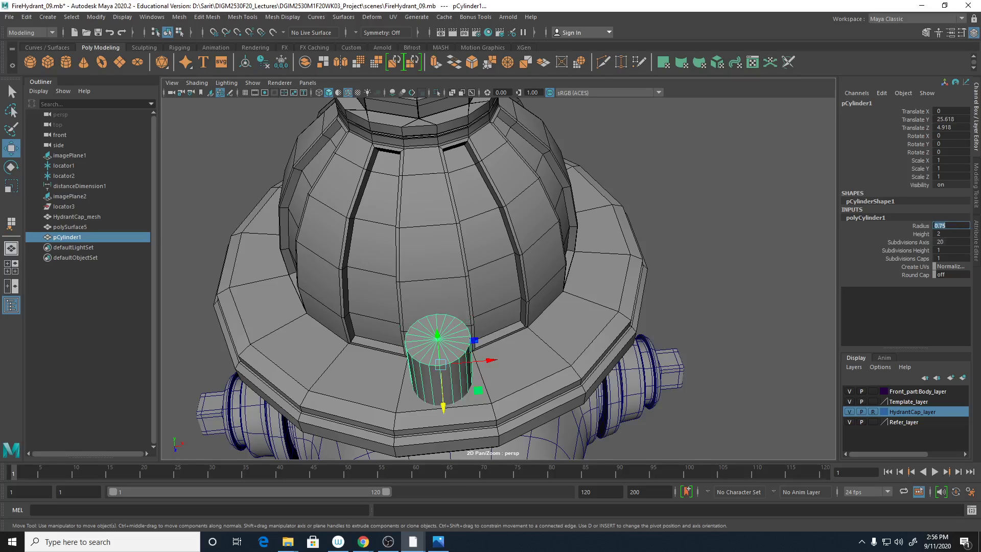
key(Return)
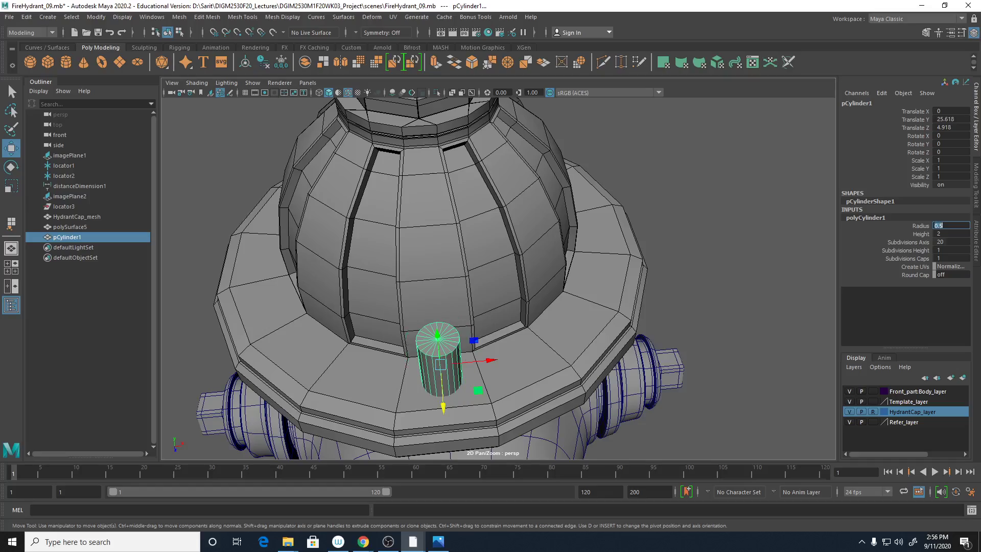
mouse_move(595, 371)
alt+mouse_down()
mouse_move(596, 305)
mouse_move(580, 307)
mouse_move(587, 339)
mouse_move(604, 357)
alt+mouse_up()
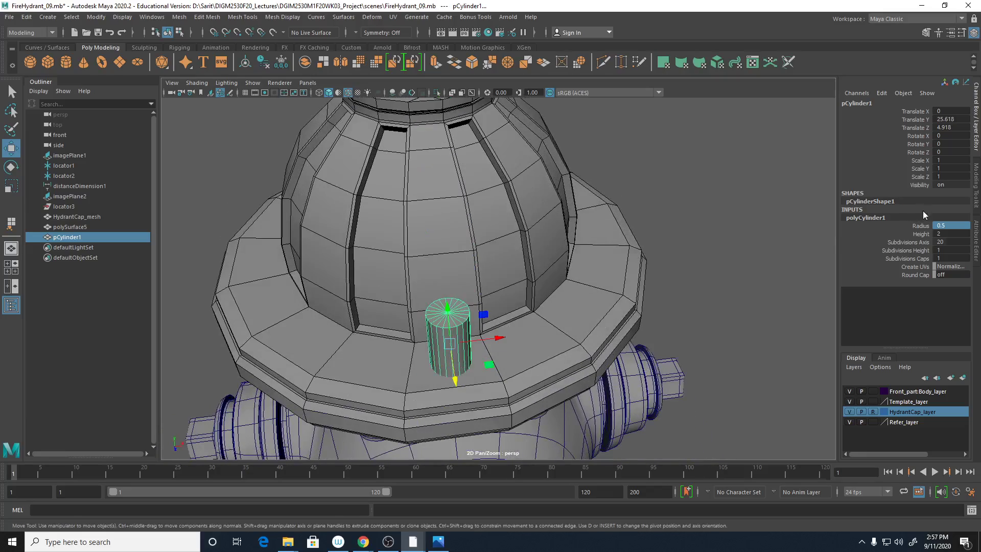
click(953, 225)
text(.4)
key(Return)
- Switch to the Fire Hydrant 002 photo to check the bolts around the cap, and minimize it
alt+drag(584, 314, 616, 347)
click(438, 541)
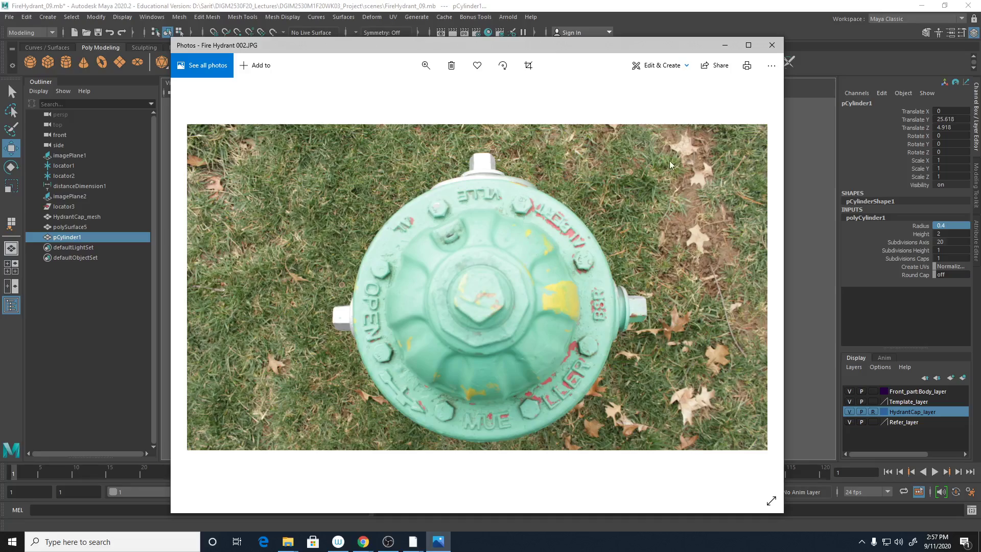
click(725, 45)
- Move the cylinder into a bolt lug below the cap, at about X -1.96, Y 23.06 and Z 4.8
alt+drag(577, 288, 477, 198)
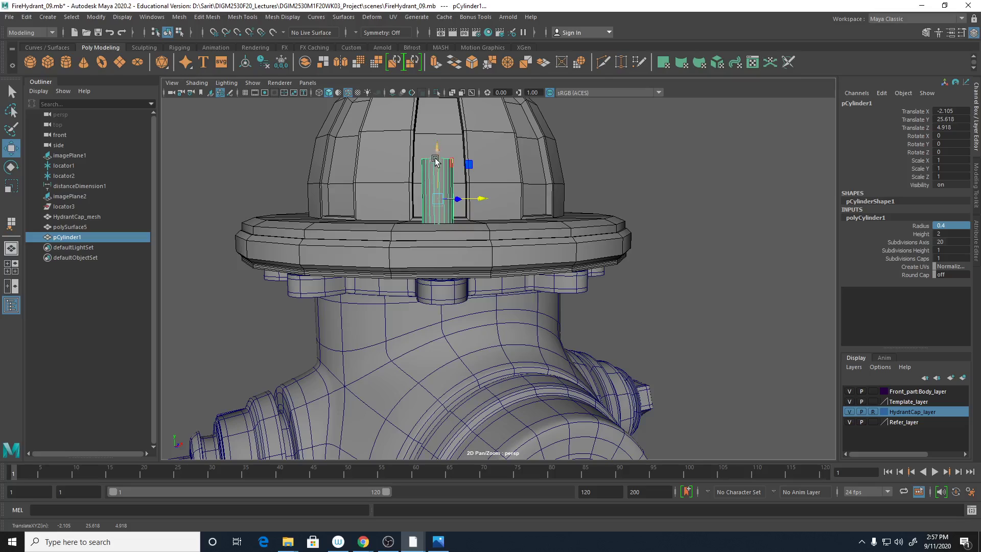
drag(434, 160, 436, 244)
alt+drag(537, 357, 478, 216)
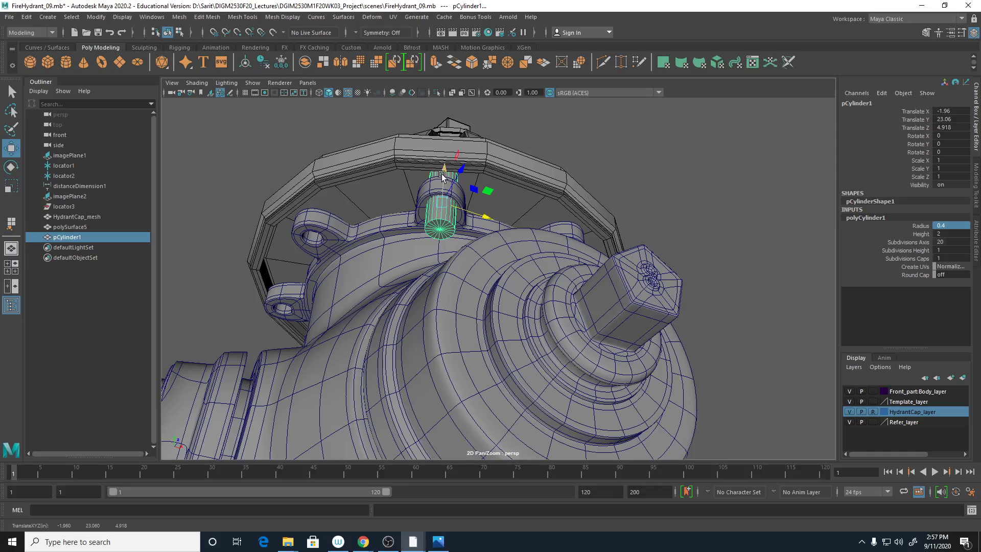
drag(442, 173, 463, 180)
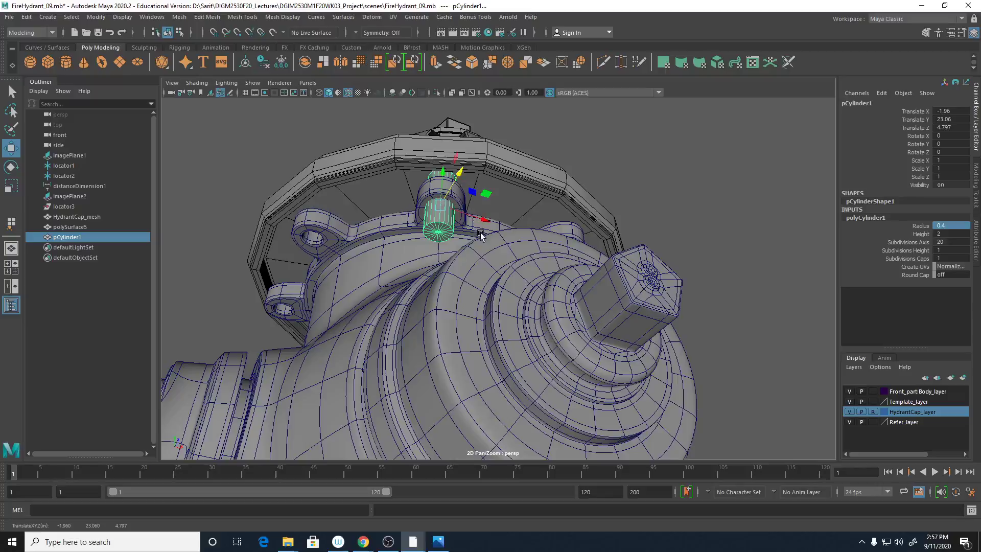
- Return the cylinder to the origin by setting its Translate X, Y and Z to 0, with wireframe display on
key(4)
alt+drag(475, 233, 536, 235)
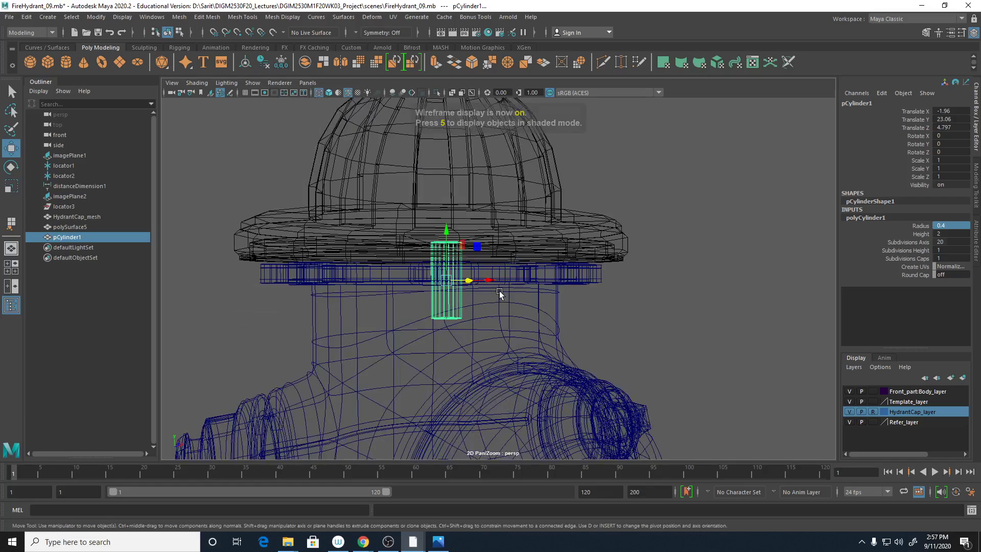
drag(957, 112, 954, 128)
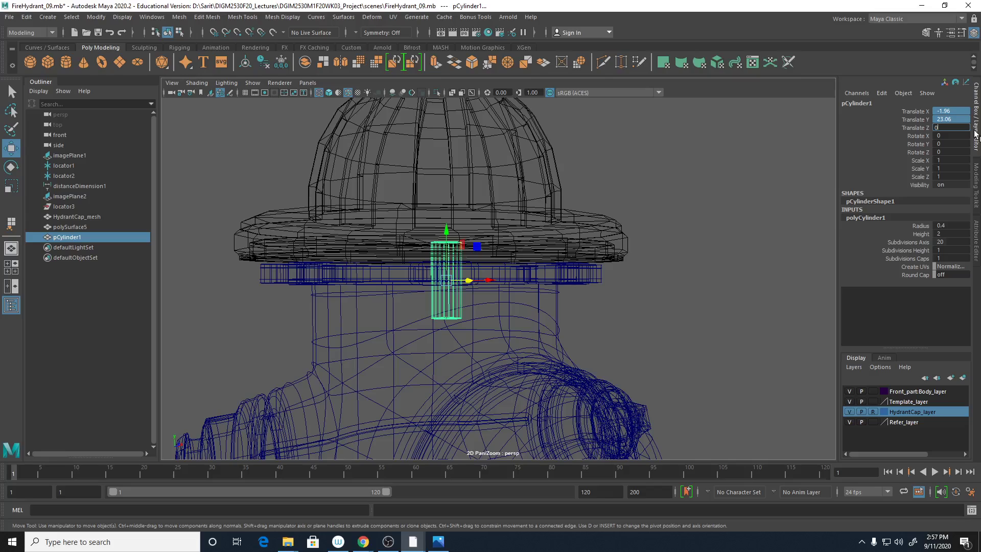
key(Return)
scroll(368, 311, down, 5)
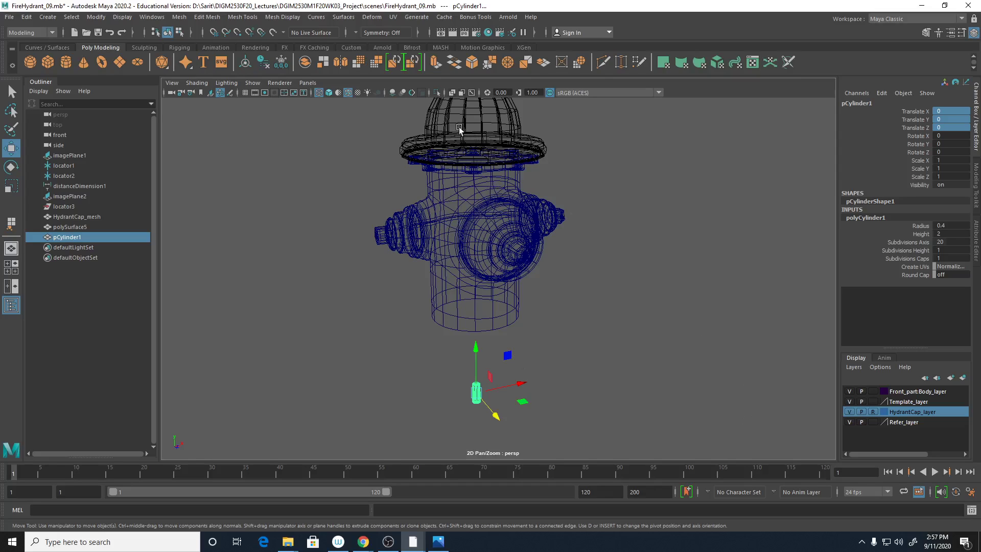
- Hide the HydrantCap_layer and rename the Front_part:Body_layer as Body_layer
click(849, 412)
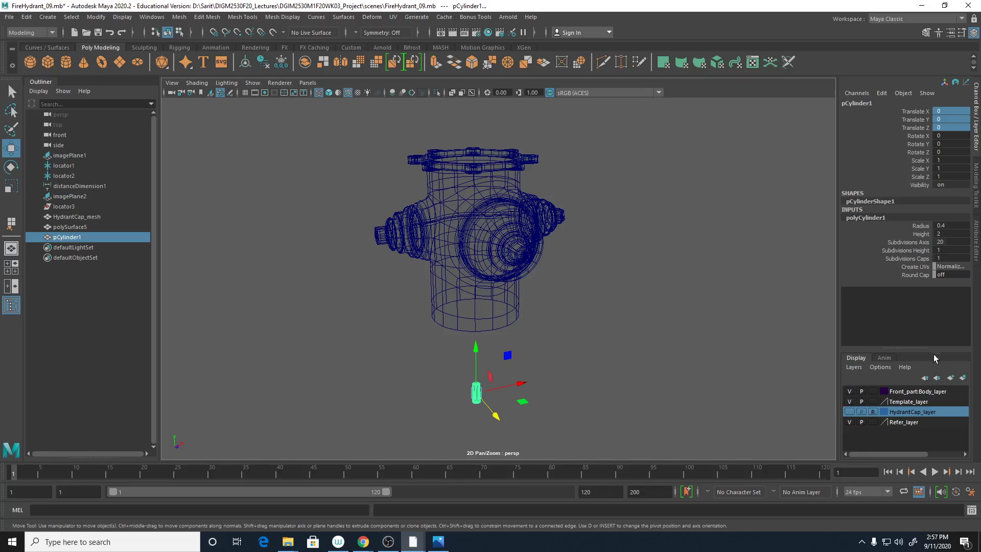
click(532, 235)
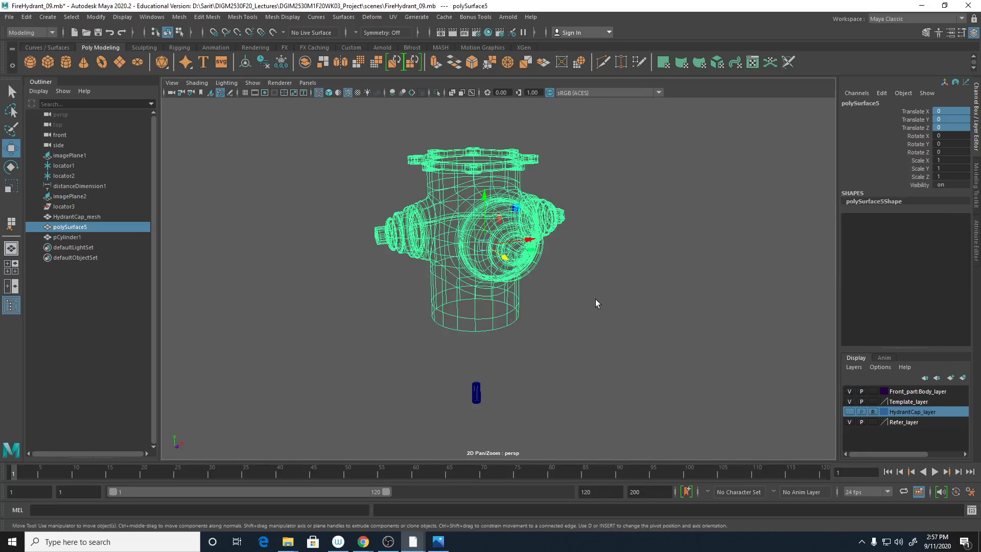
click(854, 367)
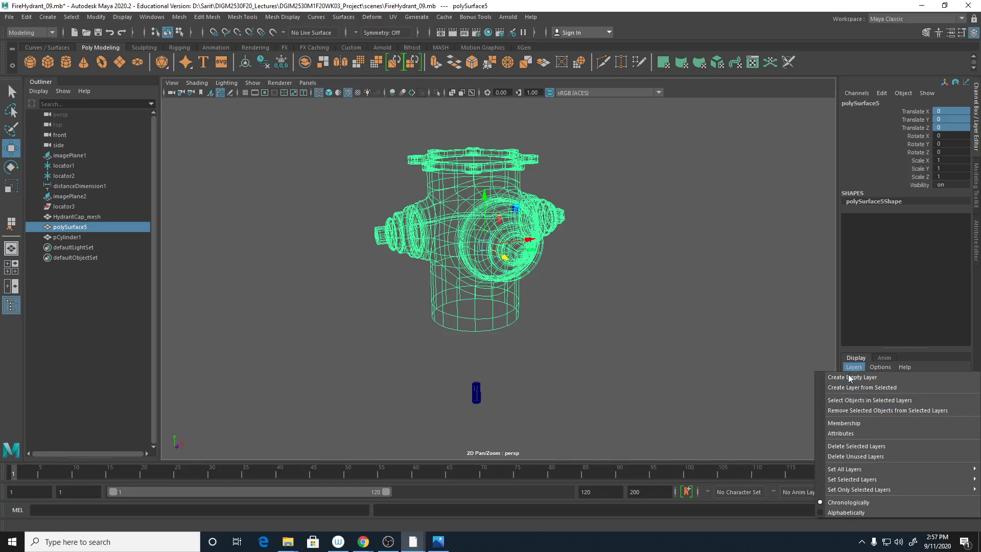
click(702, 301)
click(928, 394)
double_click(931, 393)
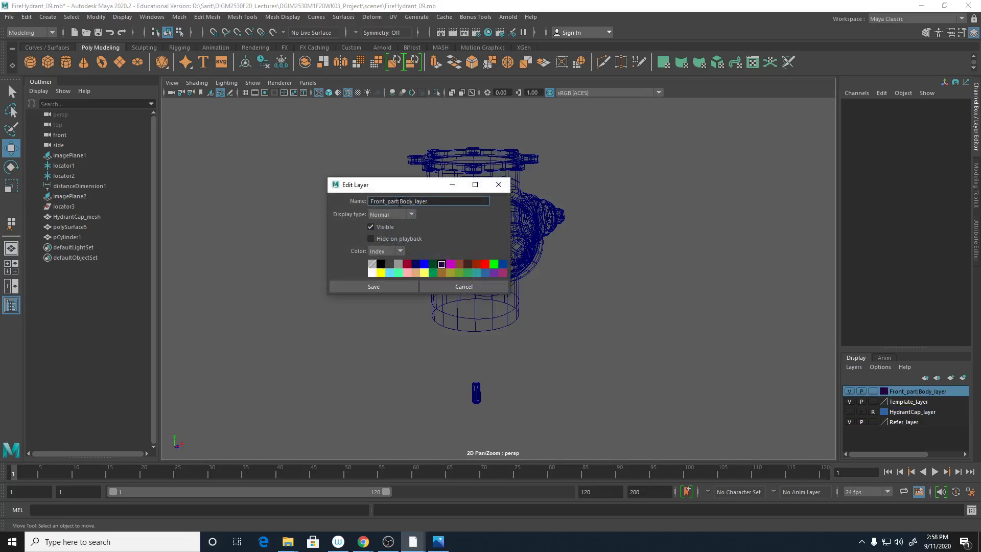
drag(401, 201, 301, 200)
key(BackSpace)
click(393, 289)
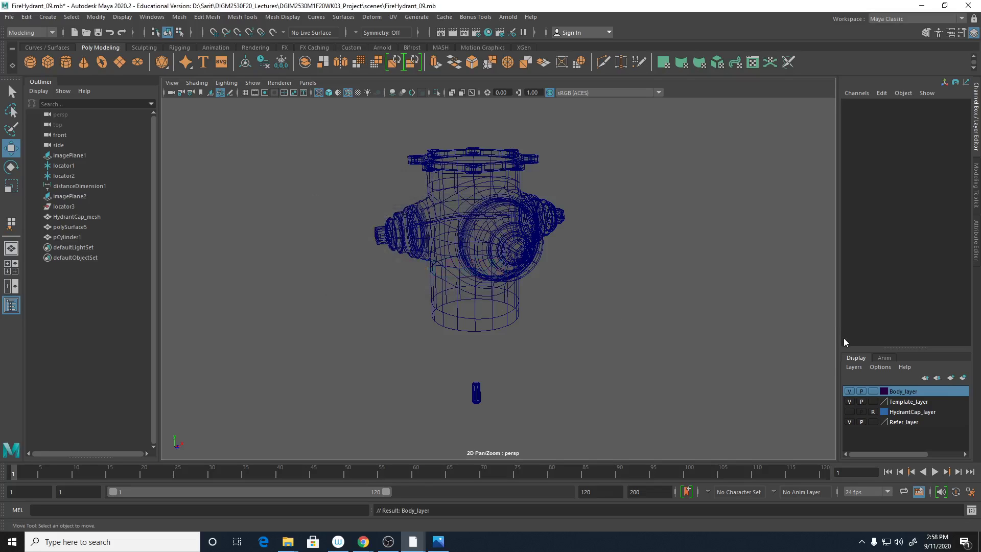
- Add the hydrant body mesh polySurface5 to the Body_layer
click(453, 189)
right_click(898, 392)
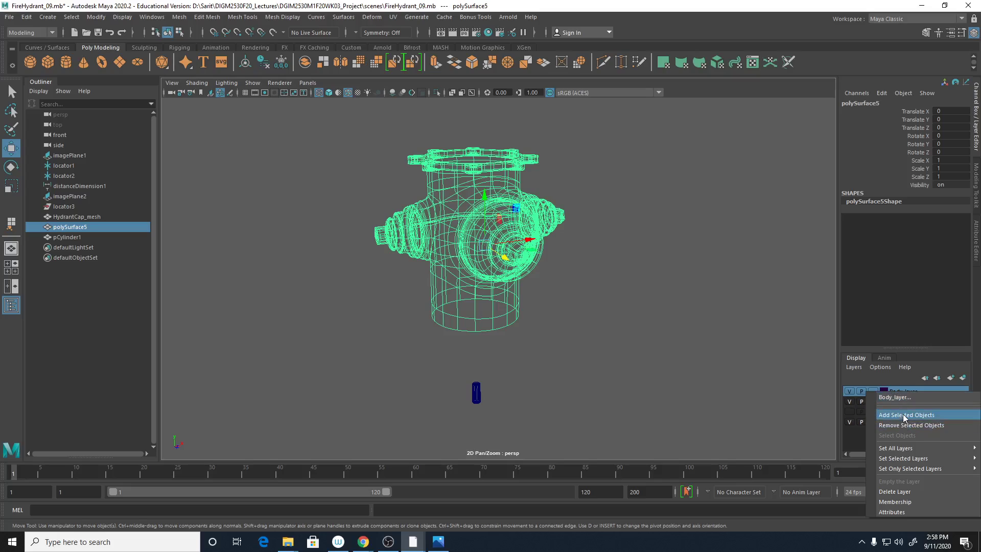
click(902, 414)
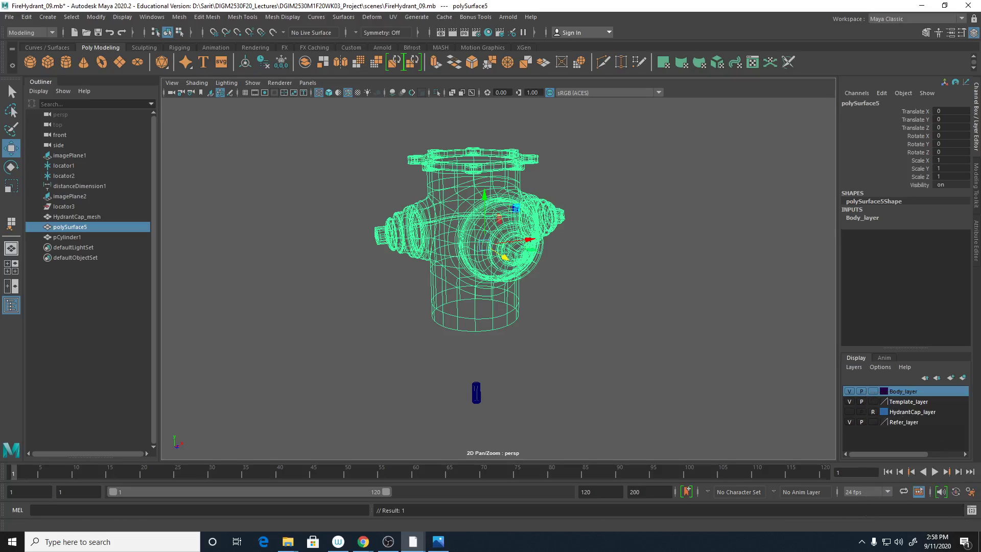
- Hide the Template_layer, and toggle the Body_layer's visibility off and on, leaving the hydrant body shown
click(848, 392)
click(767, 367)
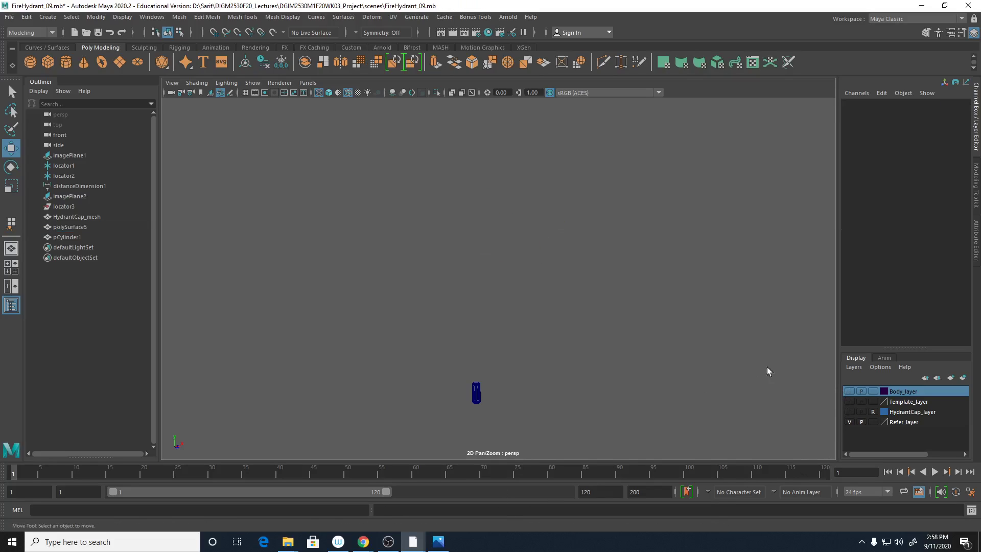
click(848, 391)
click(848, 391)
click(848, 392)
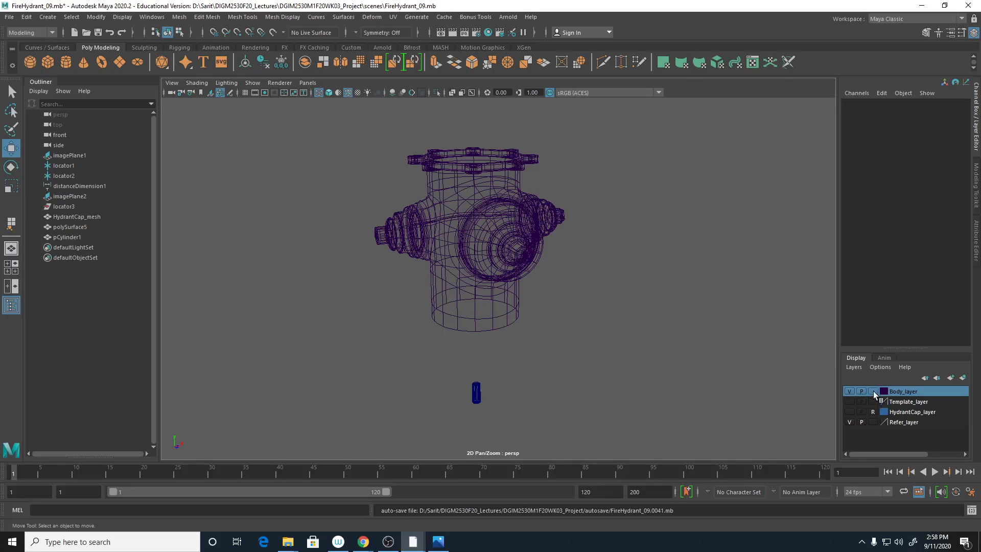
- Set the Body_layer's display type to Reference, trying Template first, and restore shaded display
click(873, 391)
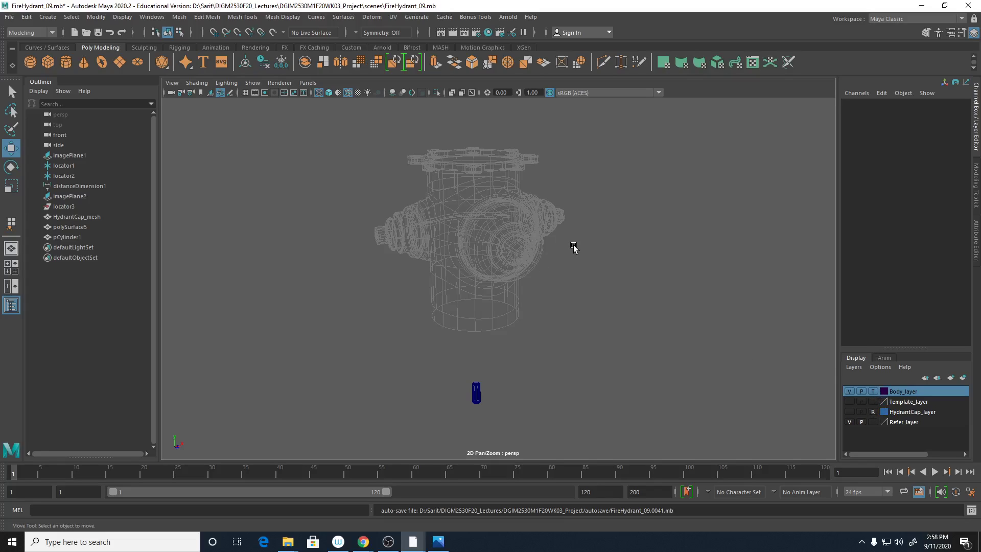
click(873, 392)
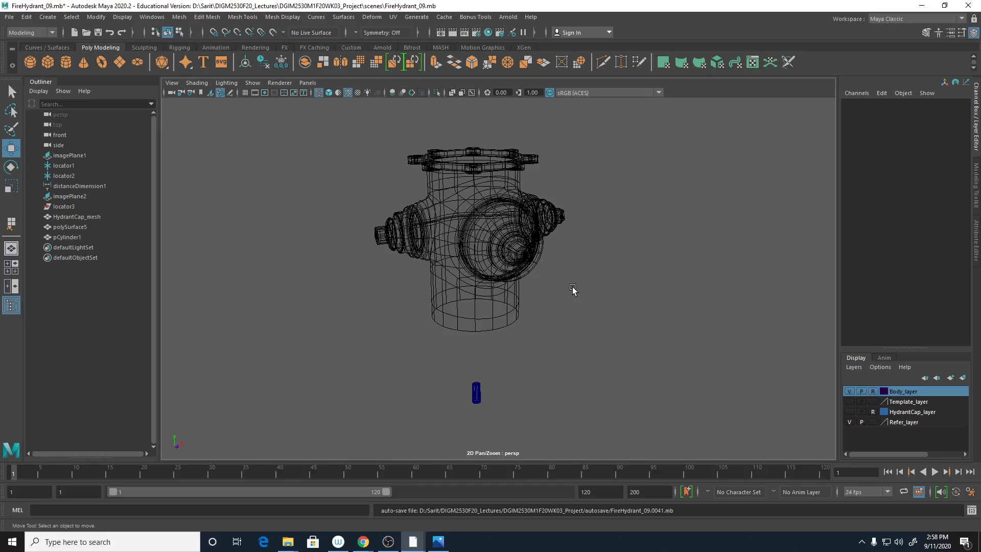
key(5)
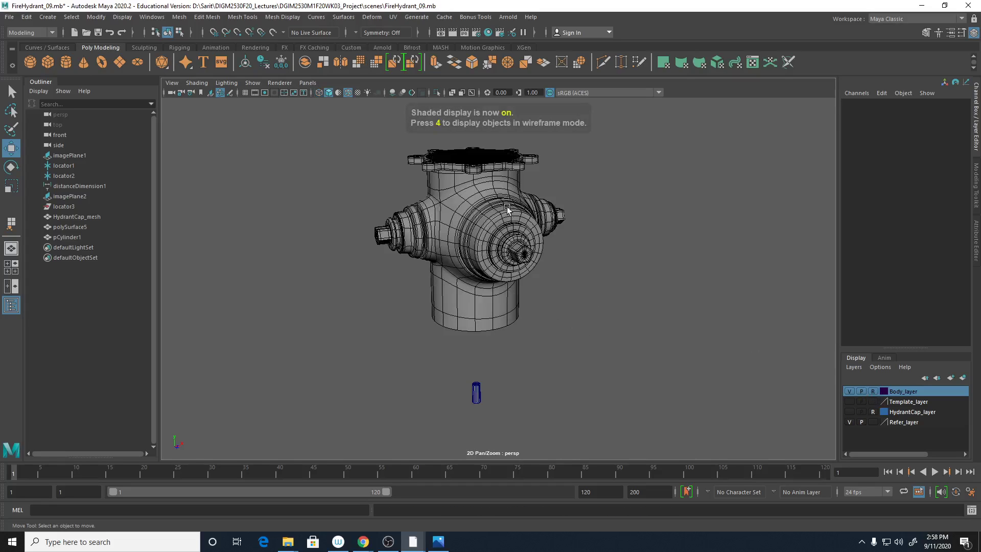
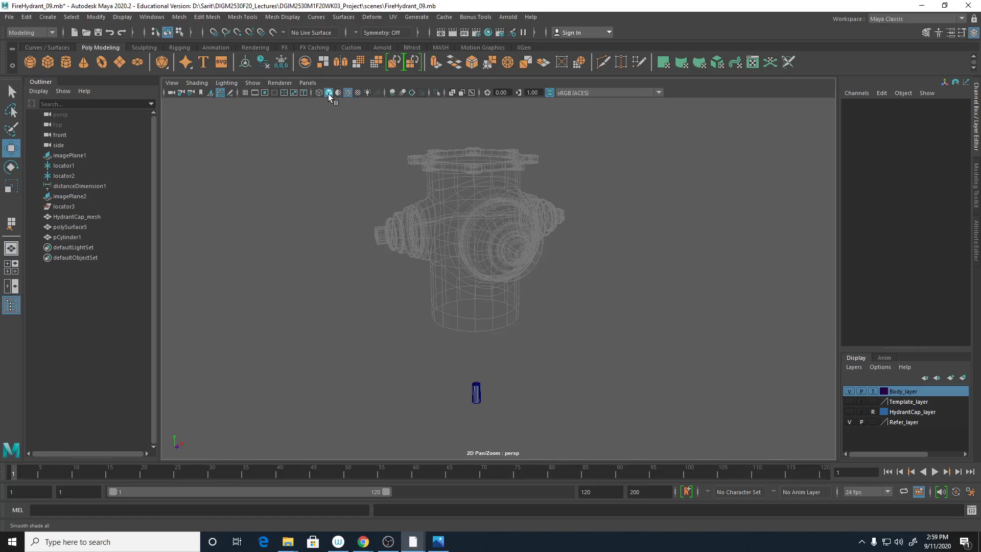
- Set the Body_layer's display type to Reference and hide it, leaving the perspective view with its grid shown
click(873, 390)
click(849, 391)
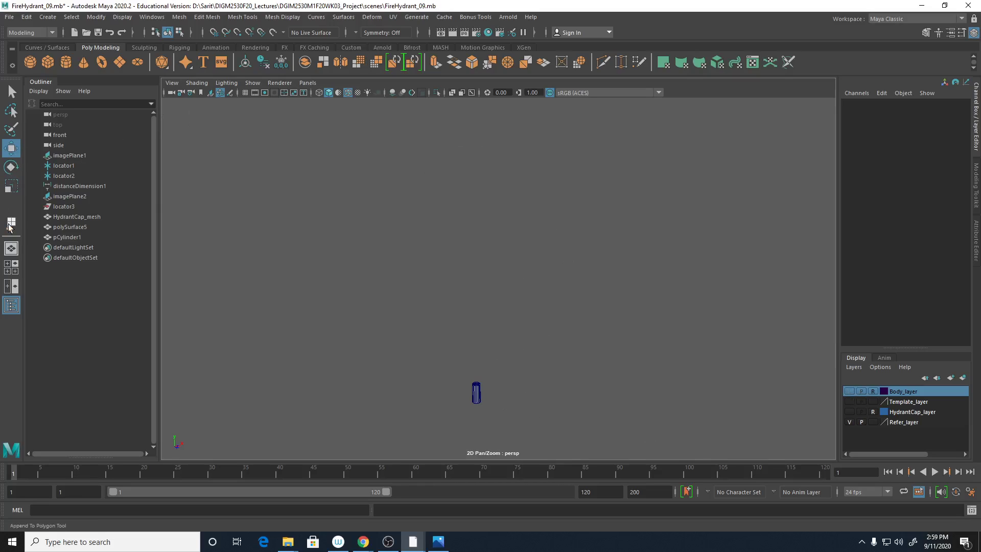
click(245, 93)
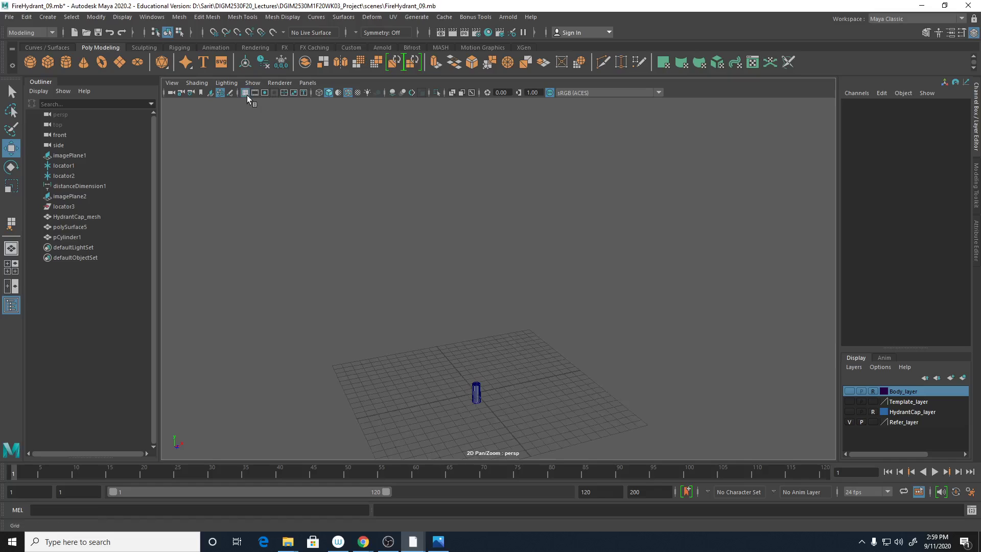
- Select and frame the small cylinder pCylinder1, and set its Subdivisions Axis to 6 to make it hexagonal
alt+drag(550, 361, 527, 392)
alt+right_drag(527, 391, 528, 359)
scroll(527, 360, up, 2)
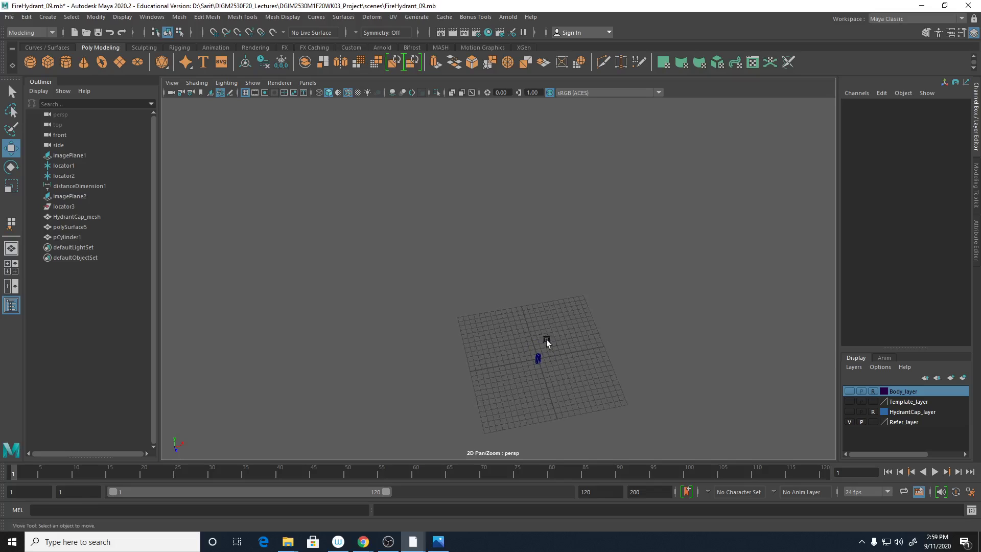
click(538, 357)
key(f)
alt+drag(583, 320, 612, 296)
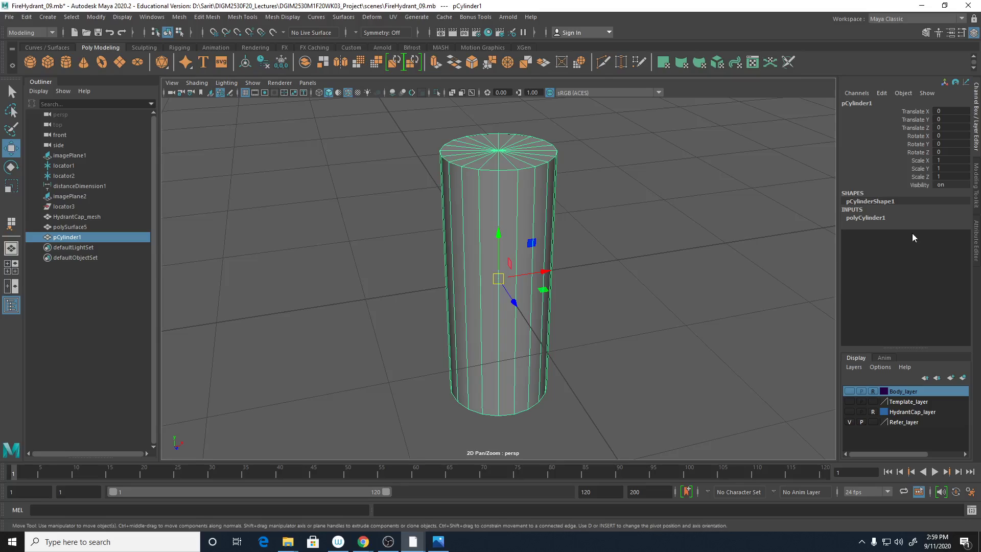
click(871, 219)
double_click(949, 241)
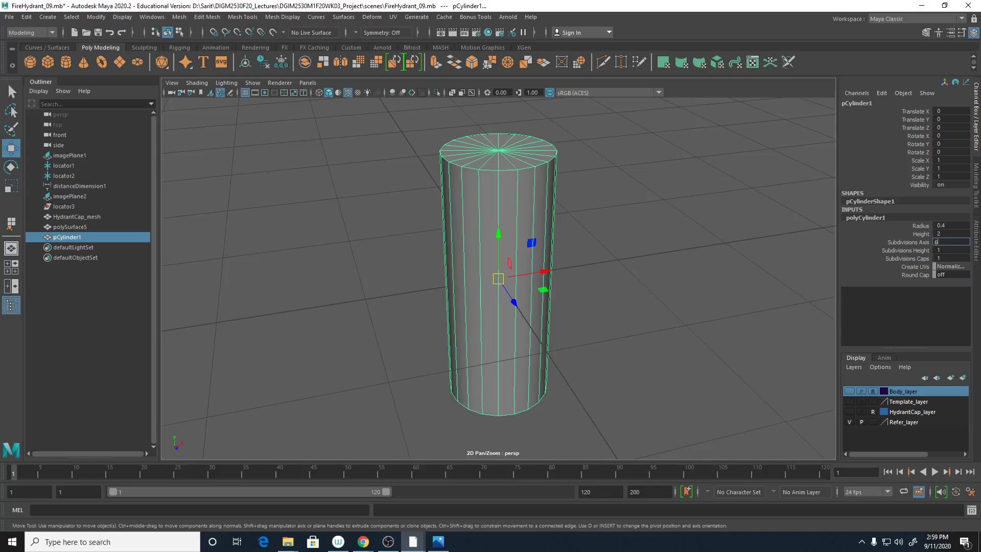
key(Return)
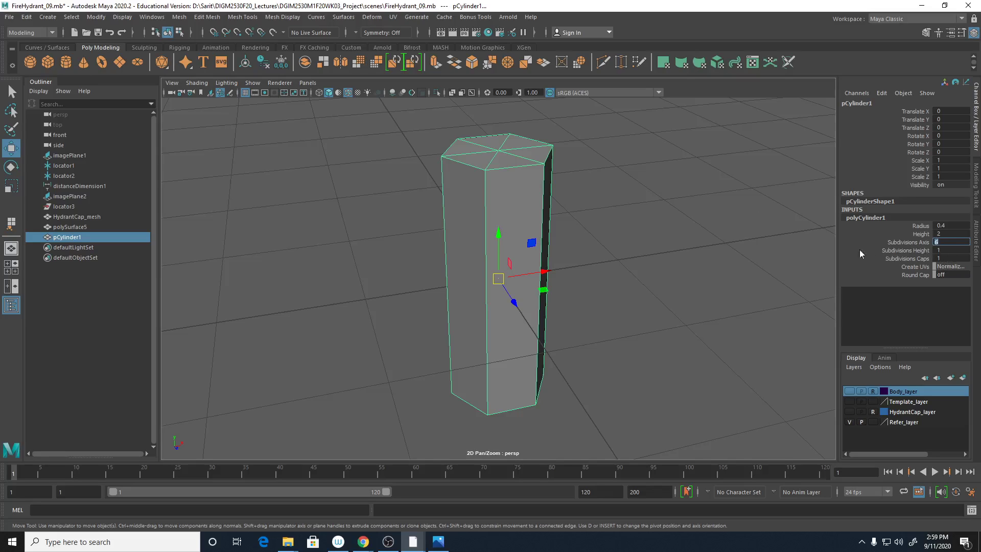
- Set the cylinder's Subdivisions Caps to 2, checking the smooth preview and returning to the unsmoothed display
click(923, 257)
alt+drag(699, 189, 710, 236)
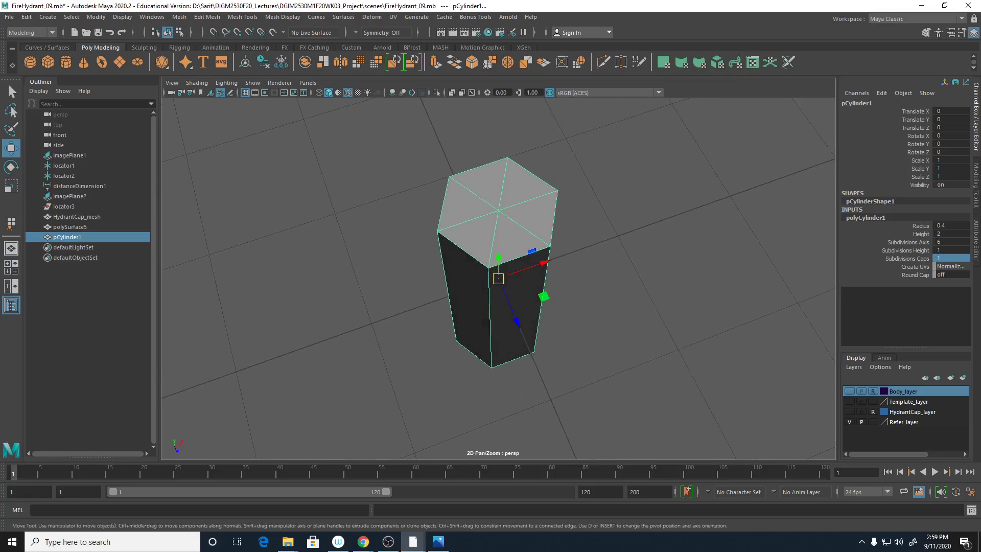
key(2)
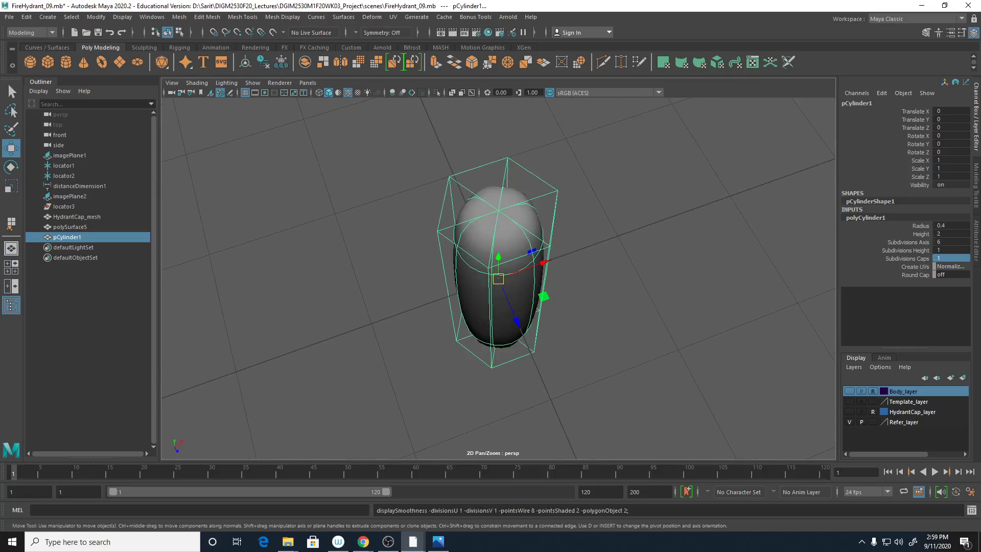
click(950, 259)
key(Return)
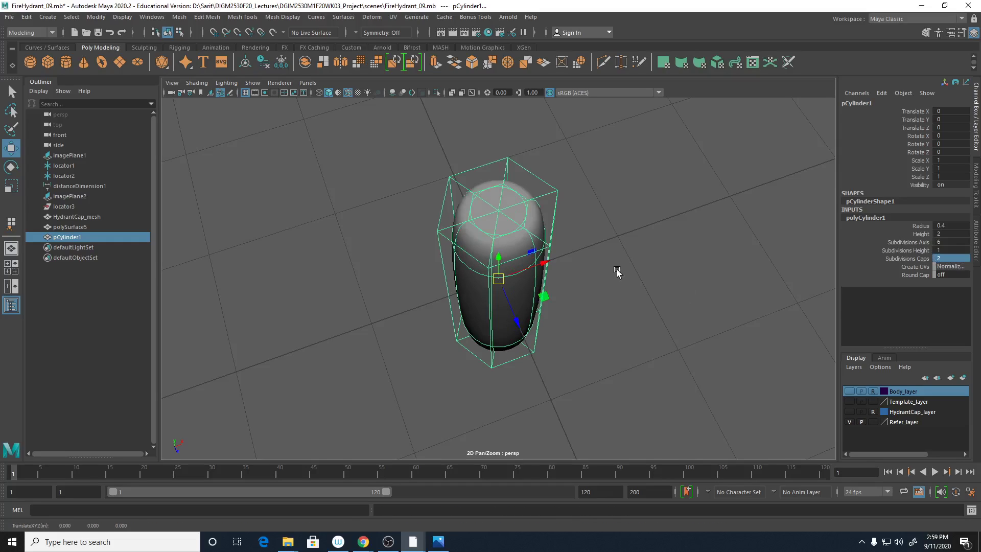
key(1)
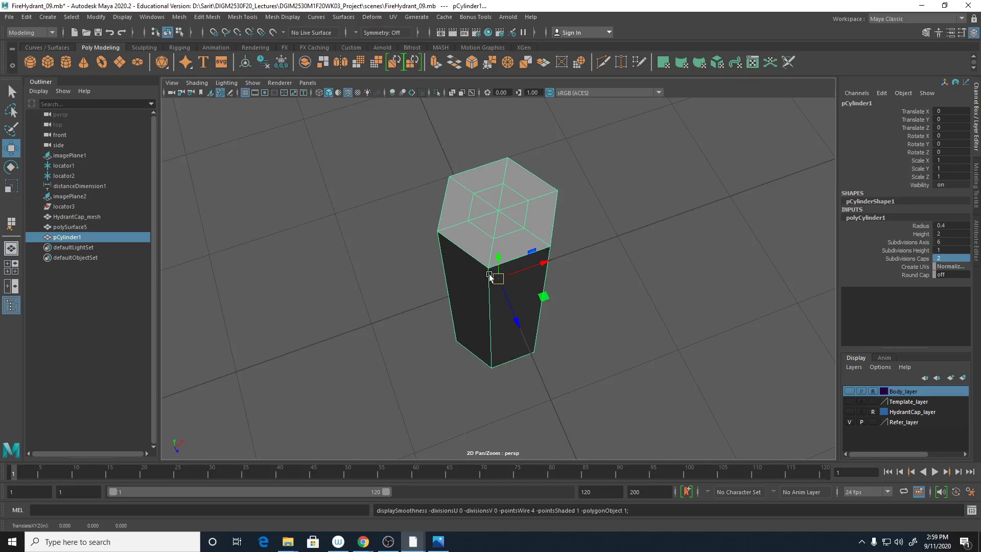
- Set the hexagonal cylinder's height to 0.35, trying 0.4 and 0.2 first
alt+drag(654, 274, 658, 263)
double_click(947, 236)
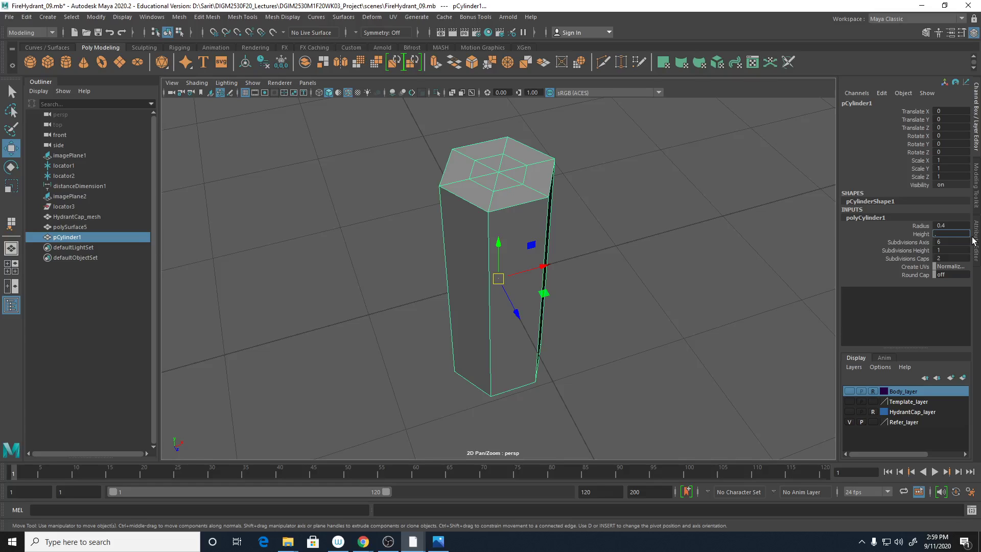
text(.4)
key(Return)
alt+drag(575, 391, 453, 300)
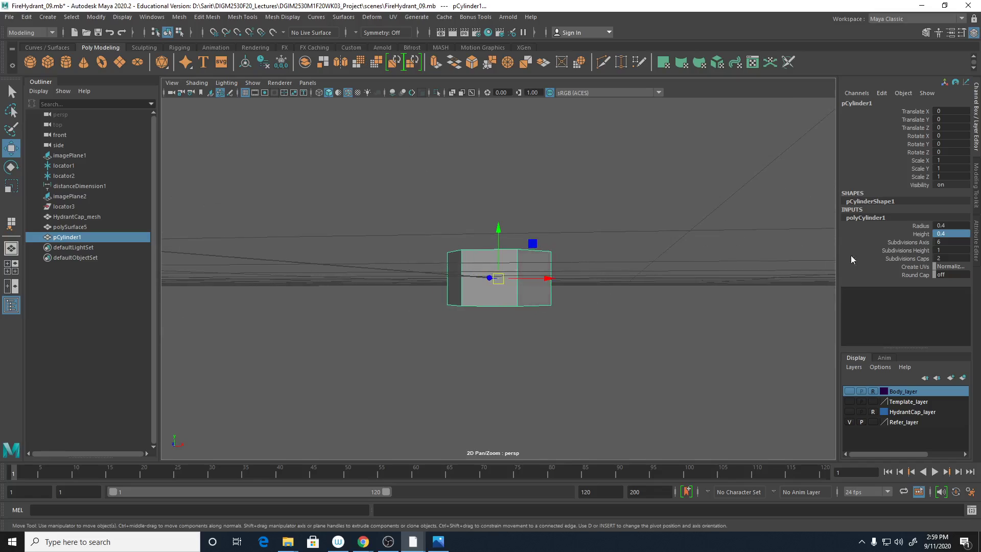
double_click(947, 234)
text(.2)
key(Return)
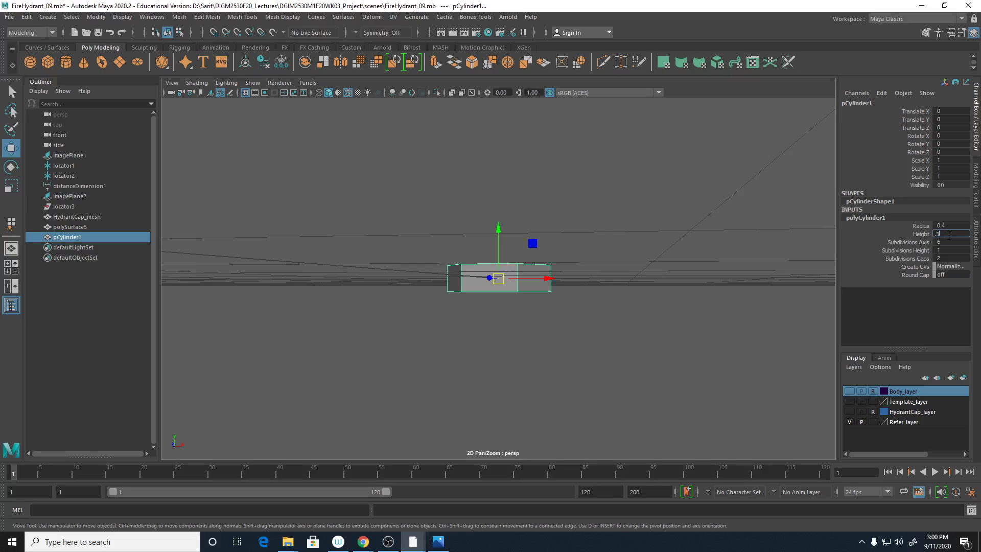
text(.35)
key(Return)
alt+drag(663, 228, 641, 255)
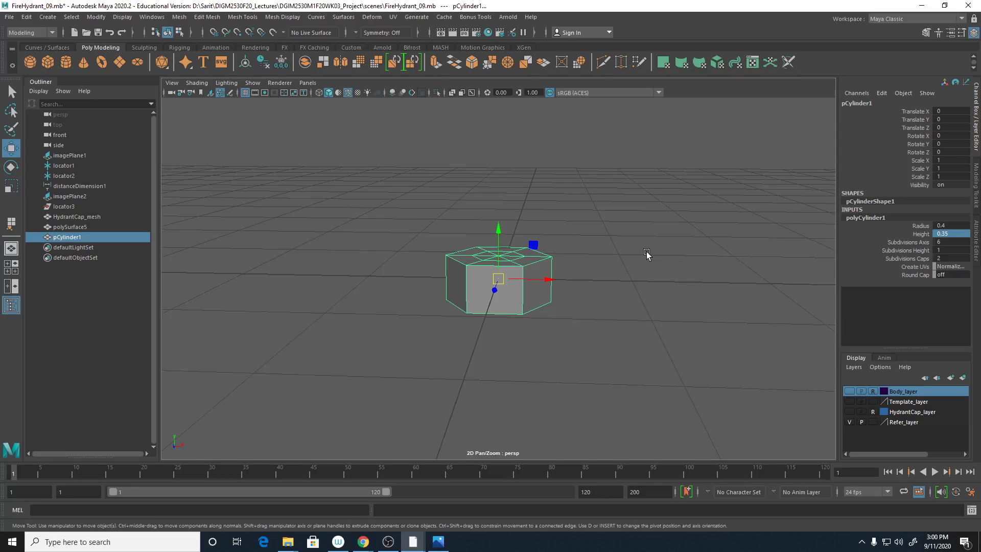
alt+right_drag(541, 292, 591, 305)
alt+drag(591, 304, 583, 338)
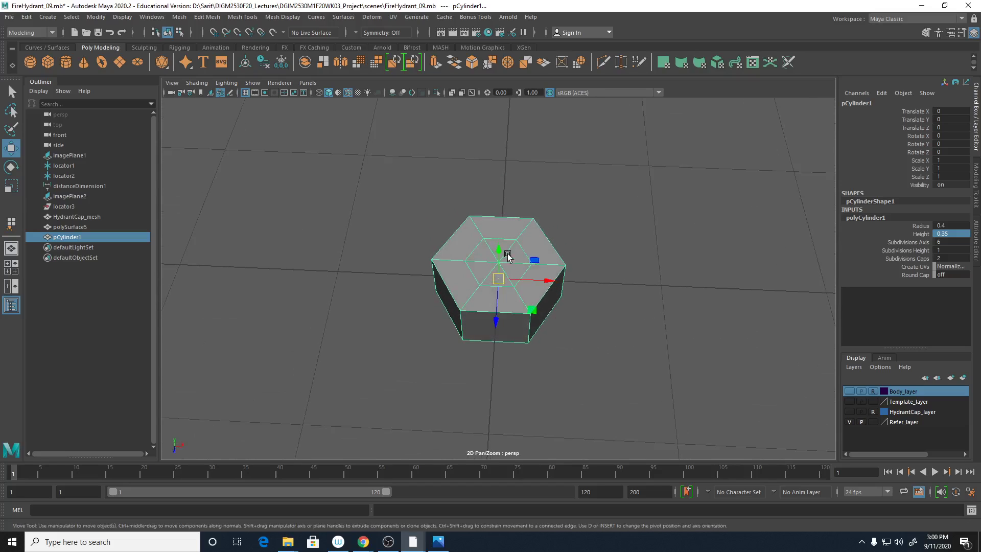
right_click(519, 249)
right_drag(519, 249, 520, 232)
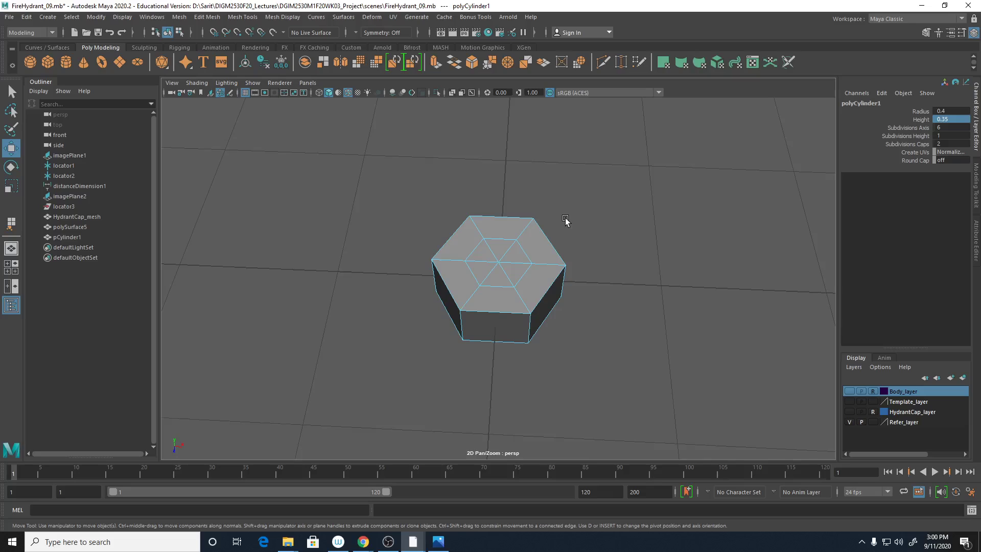
- Show the Template_layer and the Body_layer, and maximize the top view around the cylinder and the hydrant's bolt holes
alt+right_drag(560, 363, 328, 301)
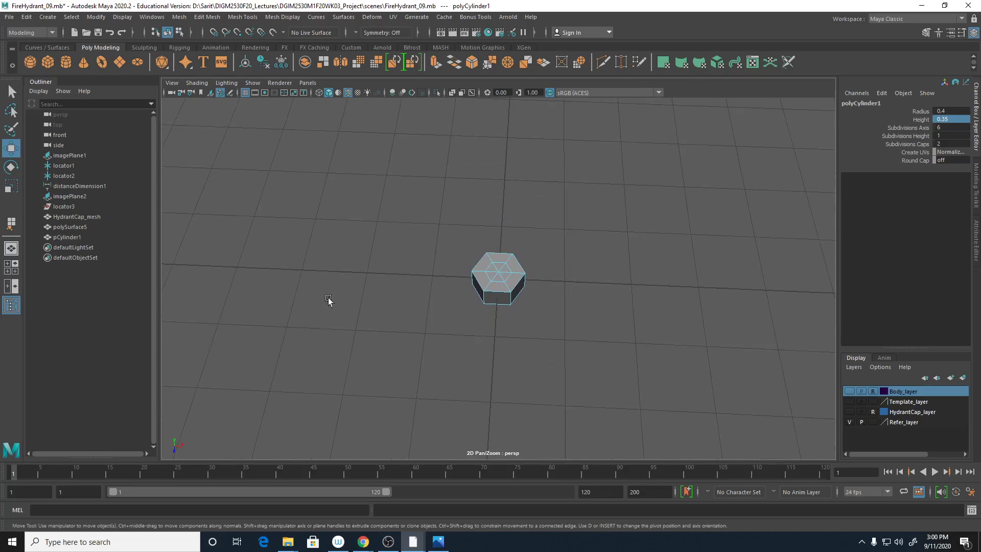
click(849, 402)
key(space)
scroll(668, 213, down, 5)
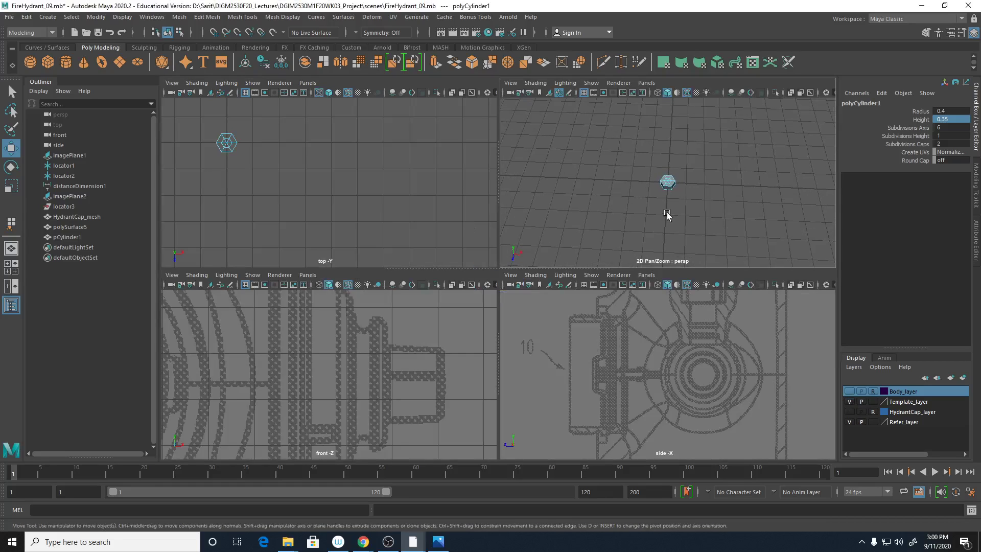
click(849, 391)
alt+drag(673, 200, 677, 225)
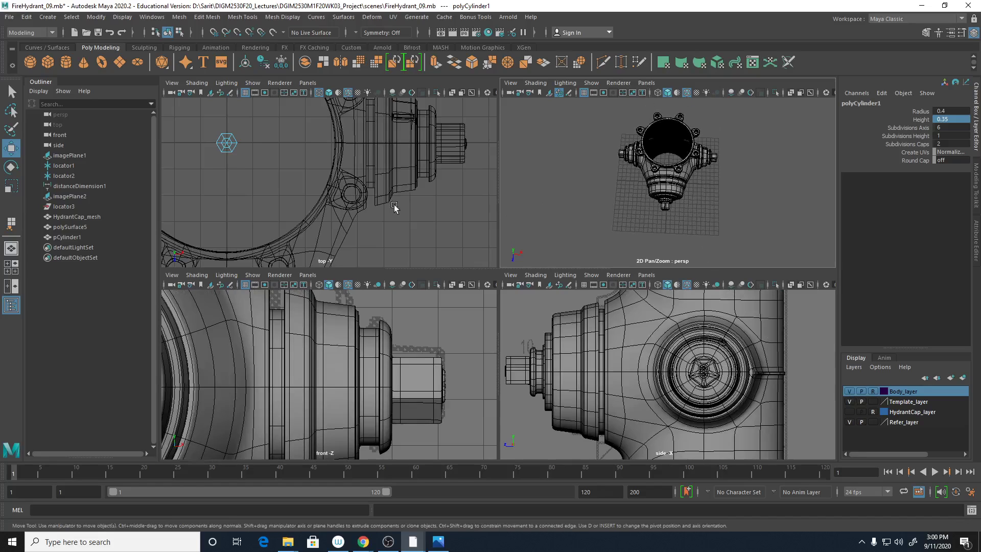
key(space)
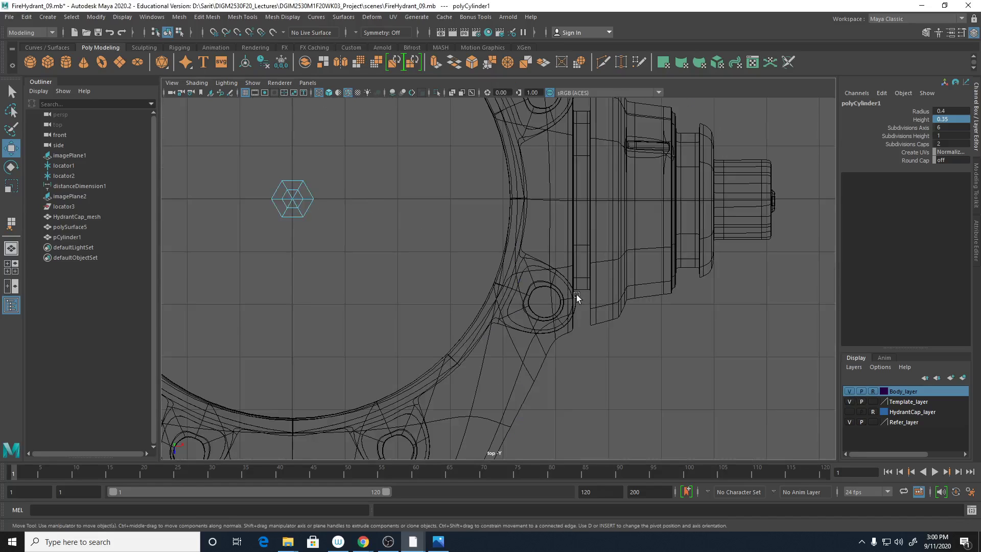
- Return the cylinder to object mode and move it onto the nearby flange bolt hole, at about X 4.795 and Z 1.946
scroll(617, 291, up, 5)
right_drag(280, 180, 306, 166)
middle_drag(281, 223, 587, 341)
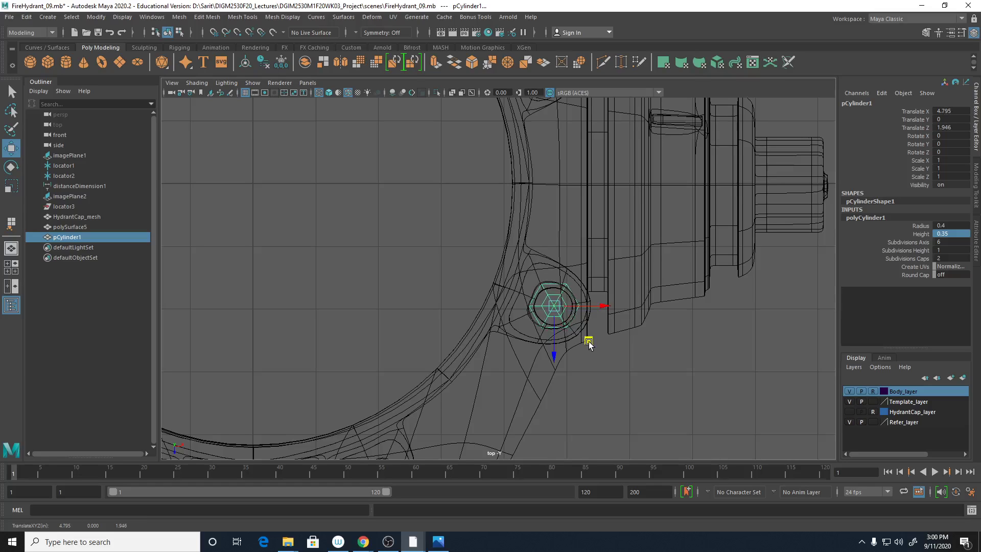
key(space)
alt+middle_drag(728, 248, 726, 225)
scroll(725, 225, up, 2)
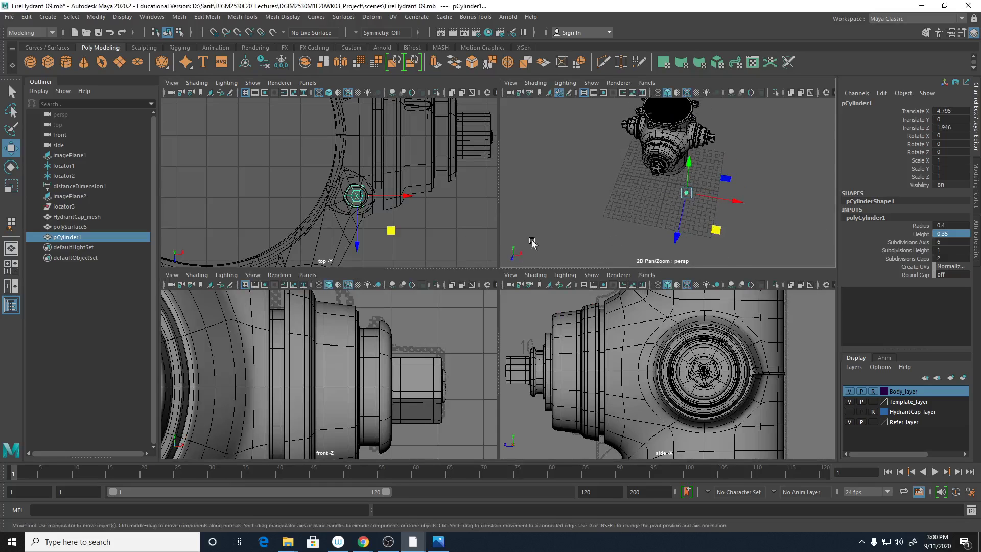
- Center the hexagonal cylinder more precisely over the bolt hole in the top view, moving it to X 4.775
key(space)
scroll(680, 341, up, 3)
scroll(680, 340, up, 2)
scroll(668, 330, up, 4)
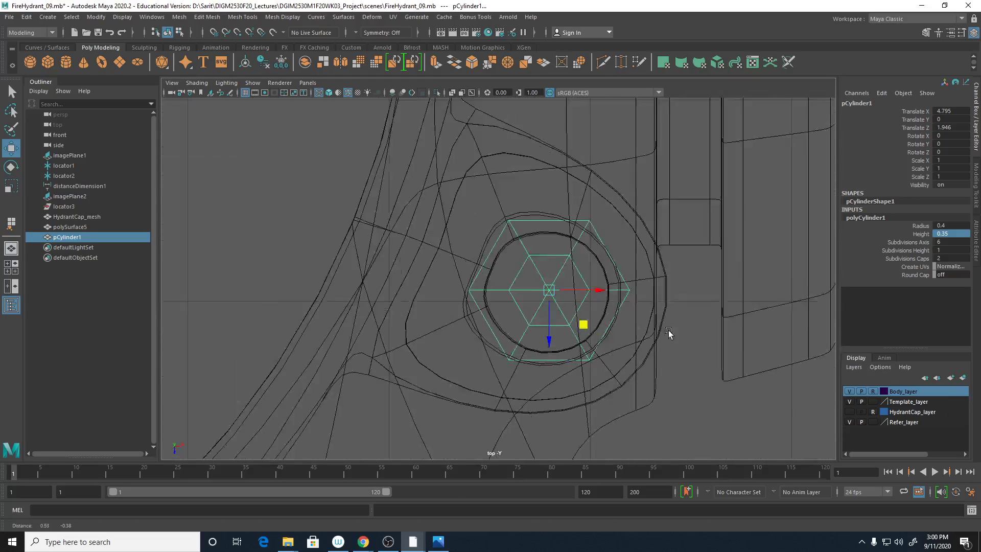
drag(559, 247, 552, 247)
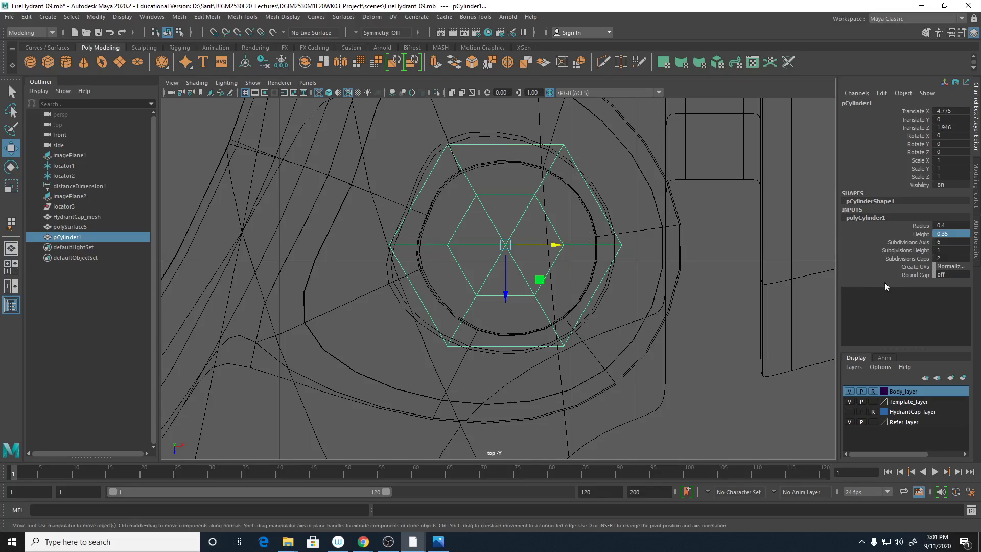
- Select the cylinder's center and inner cap ring vertices in the top view and scale them slightly outward in X and Z
right_click(531, 197)
click(522, 200)
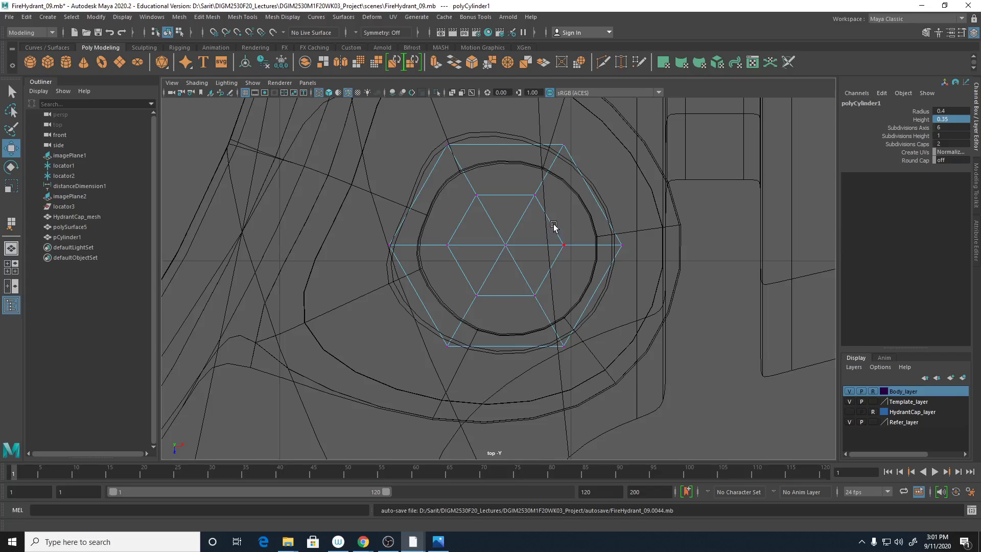
drag(449, 180, 574, 317)
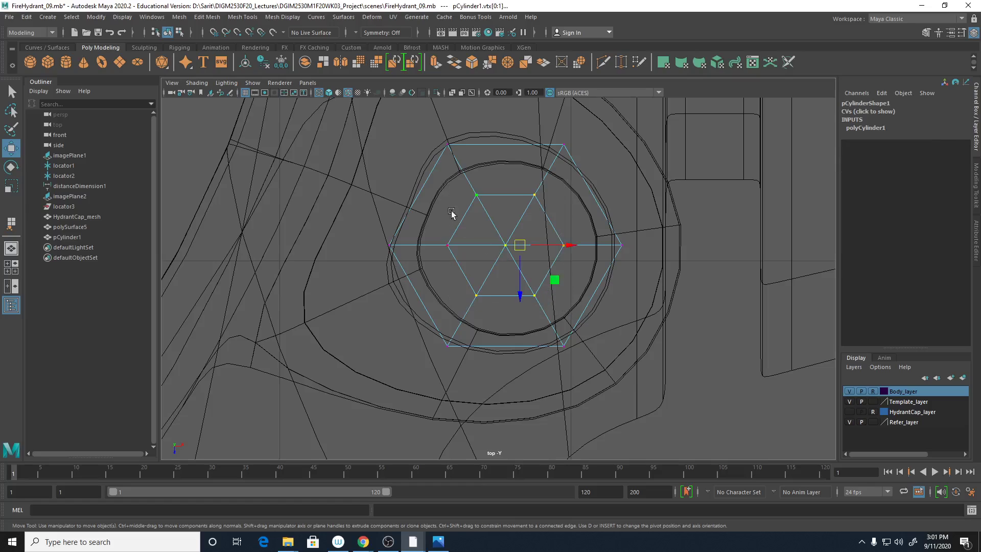
drag(438, 176, 587, 323)
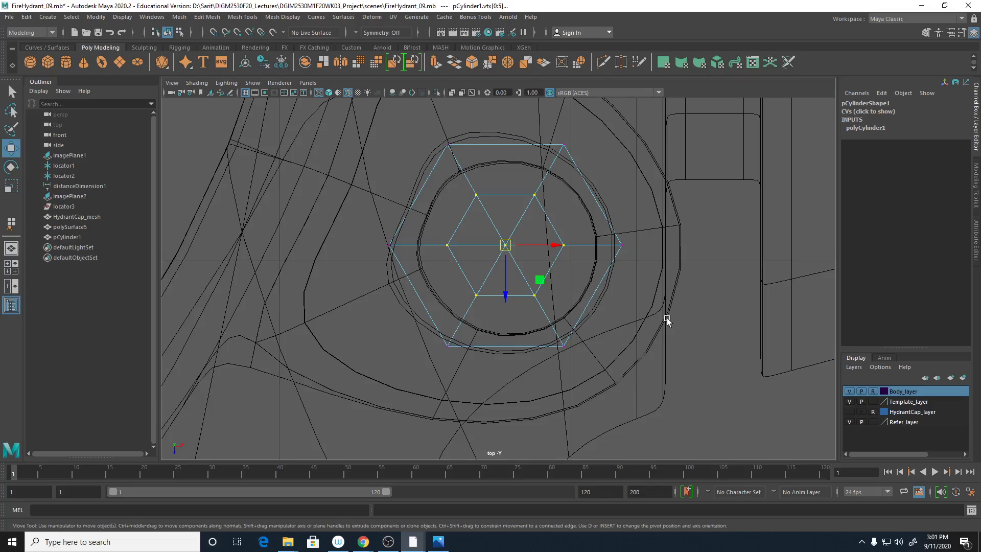
click(866, 127)
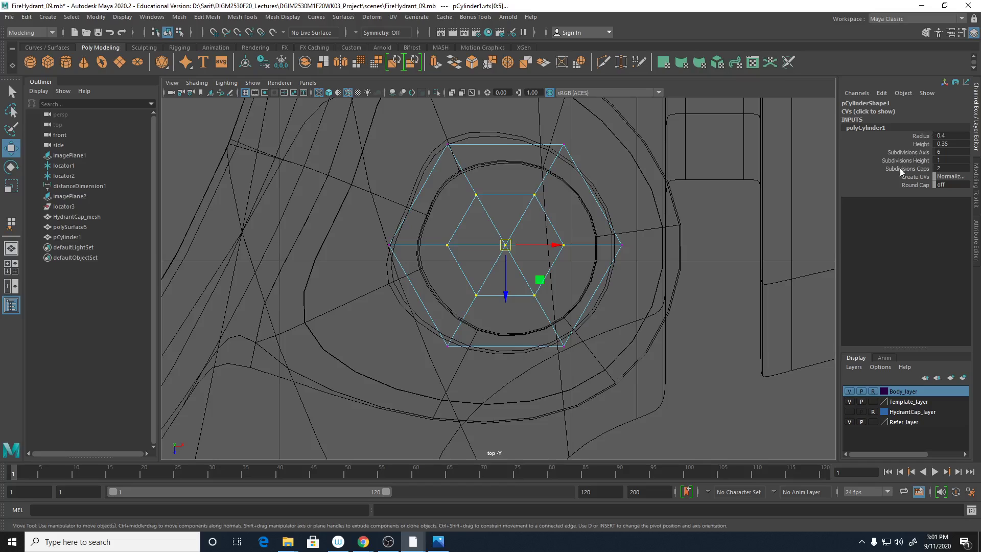
key(space)
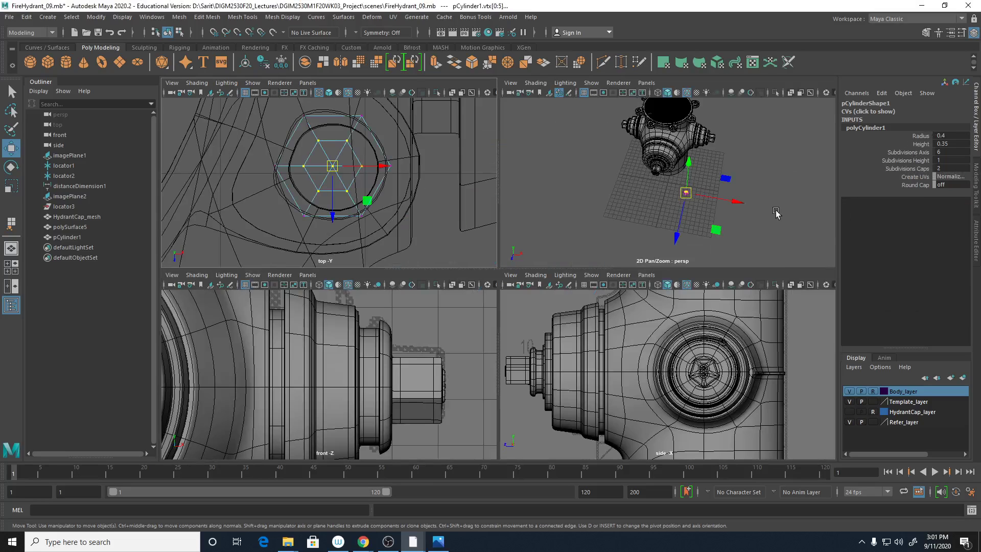
key(space)
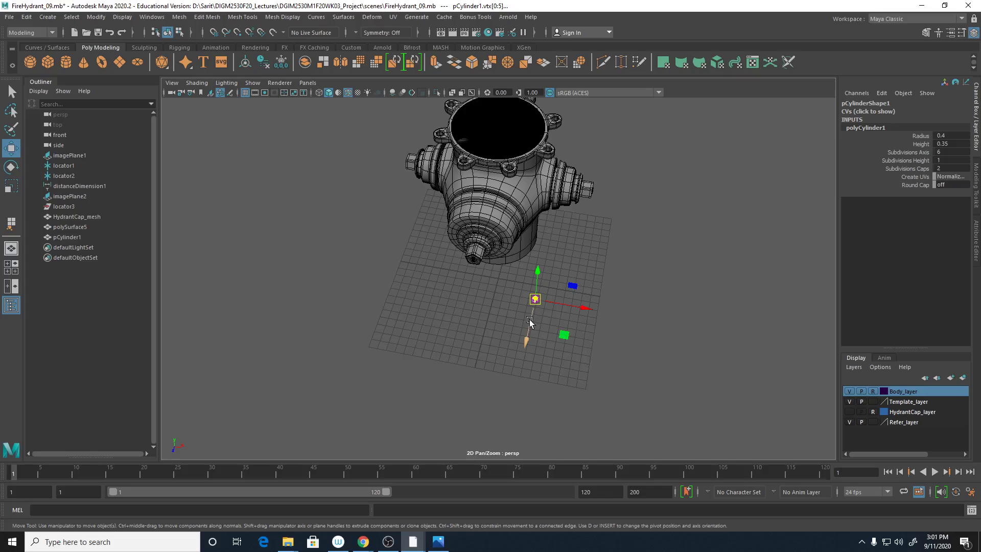
key(space)
key(space)
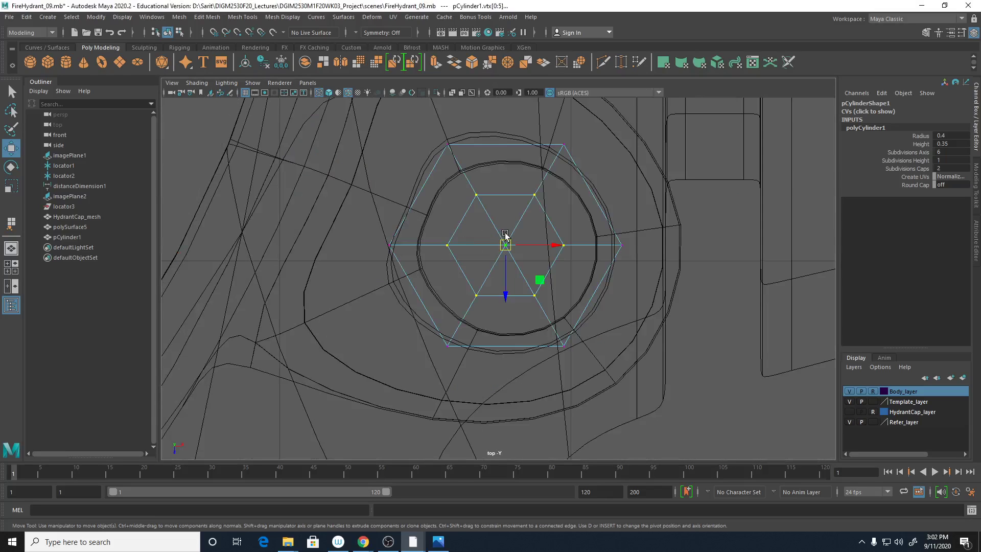
key(r)
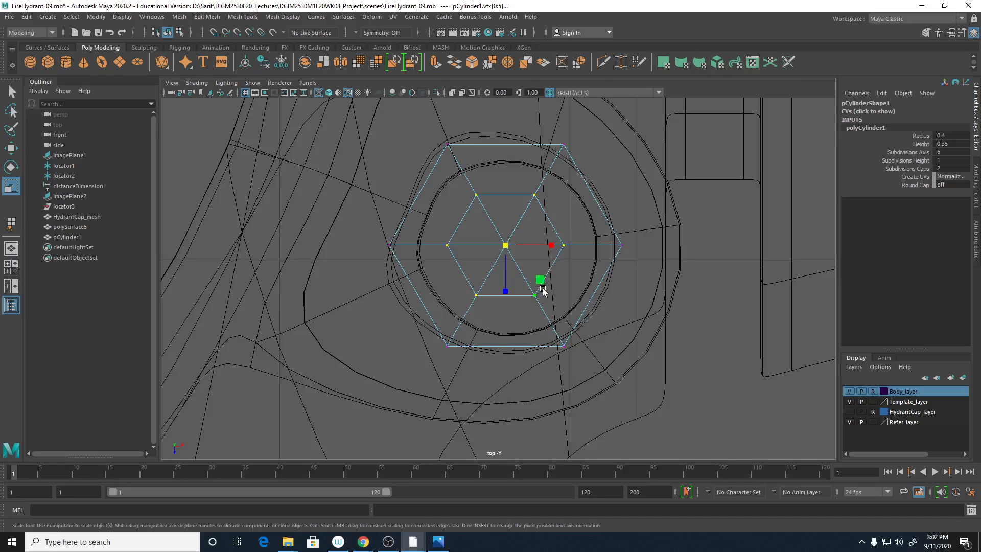
mouse_move(540, 281)
mouse_down()
mouse_move(553, 287)
mouse_move(542, 285)
mouse_up()
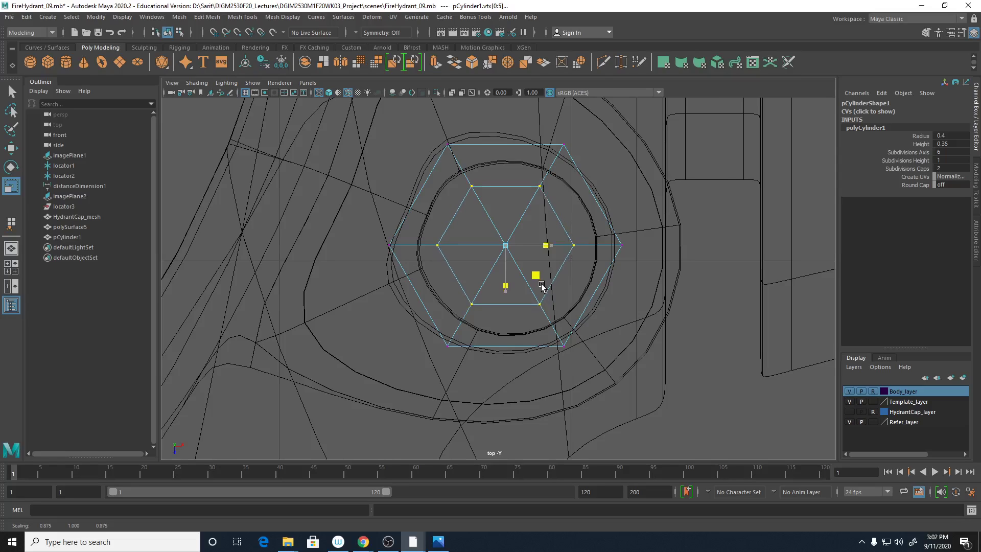
drag(541, 286, 540, 285)
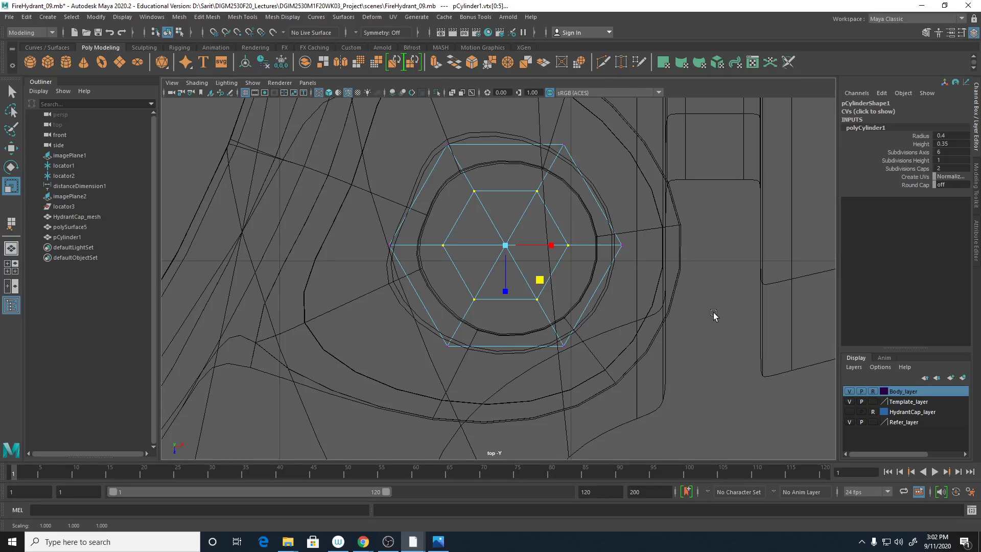
- Scale the selected cap vertices slightly farther outward in X and Z, and check the cylinder in perspective wireframe
drag(539, 280, 545, 284)
key(space)
key(space)
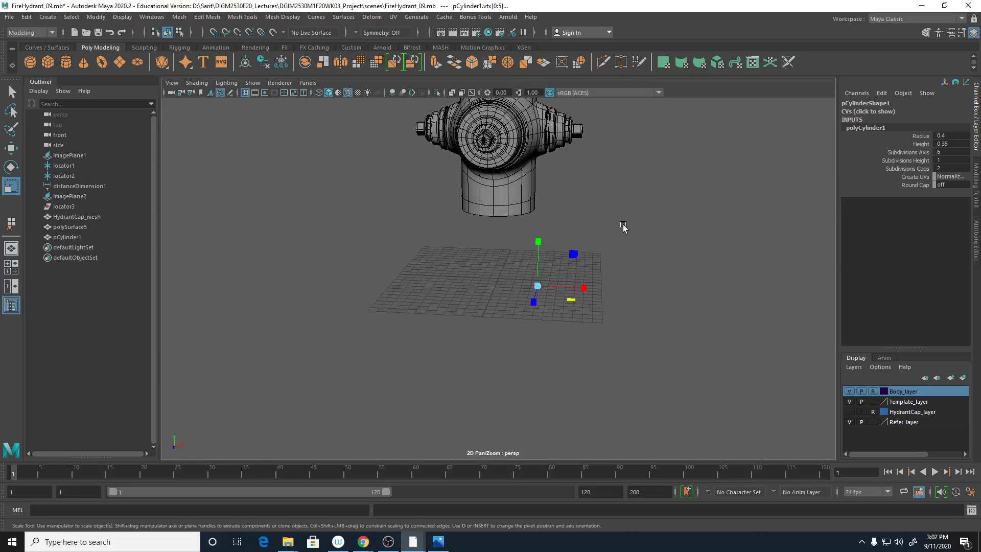
scroll(615, 287, up, 3)
key(f)
alt+drag(597, 317, 574, 328)
key(4)
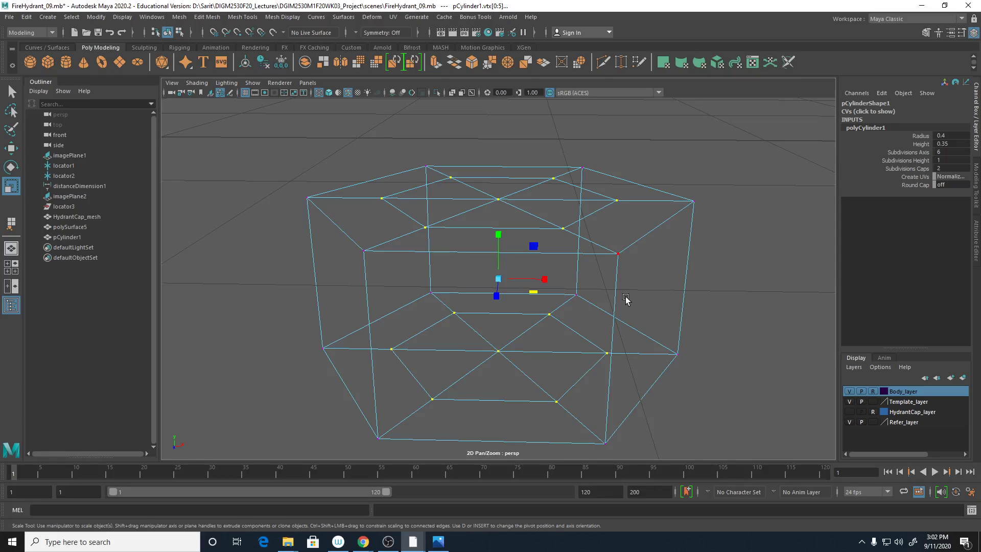
- Return the hexagonal cylinder to object mode and duplicate it in place
right_drag(577, 233, 632, 217)
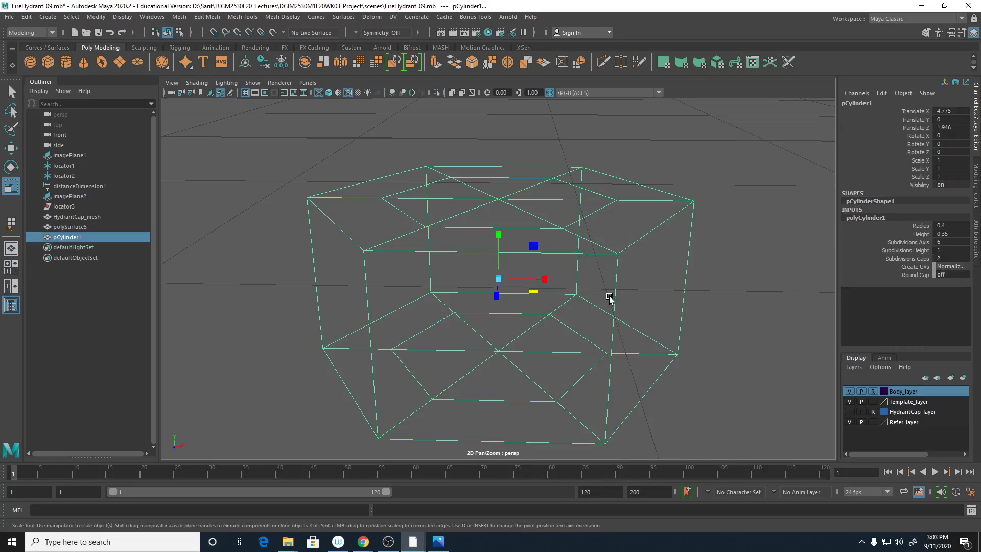
key(ctrl+d)
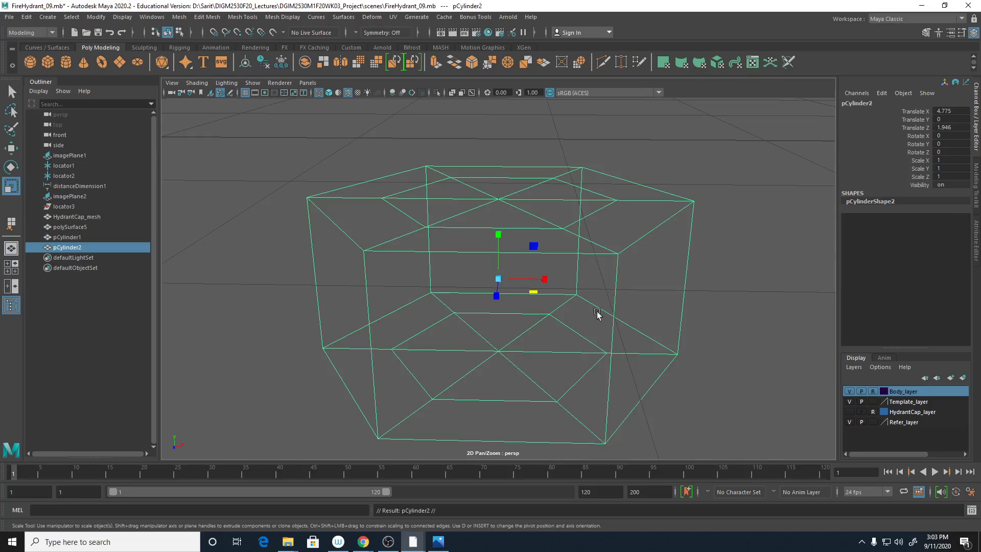
key(w)
drag(500, 232, 499, 325)
key(ctrl+z)
- Select both hexagonal cylinders and set their Translate X, Y and Z to 0
drag(364, 150, 537, 352)
drag(954, 128, 953, 108)
text(0)
key(Return)
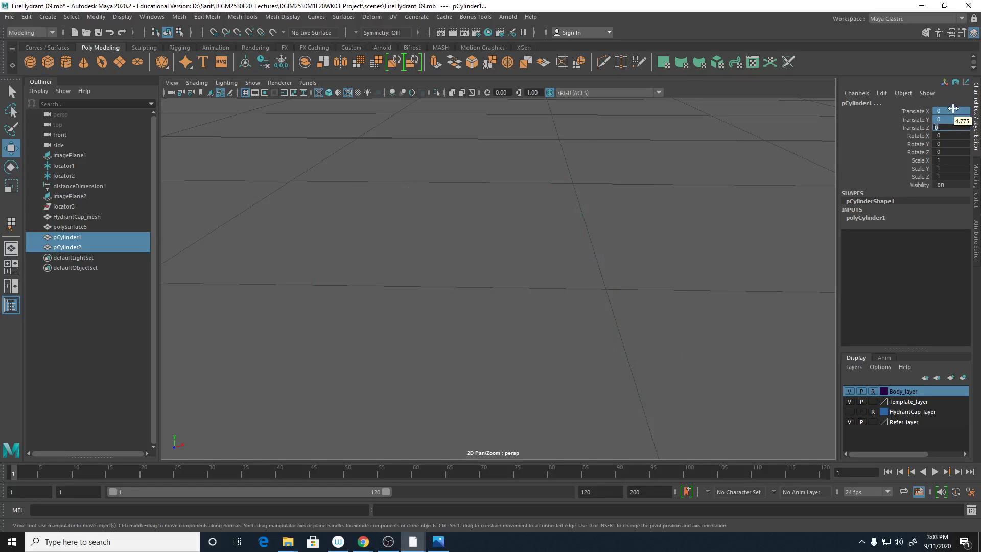
- Move the duplicate cylinder away from the original along X to about 1.227
key(f)
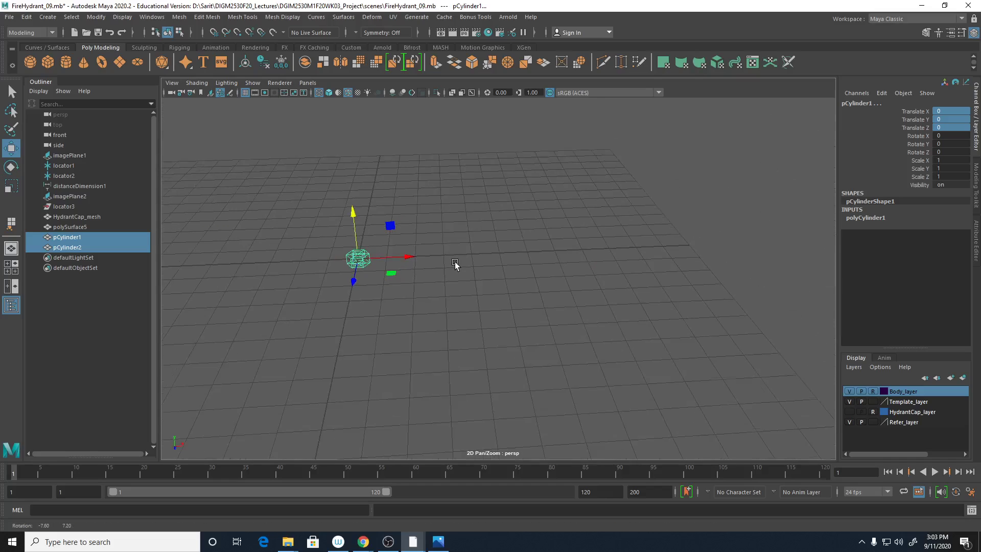
scroll(388, 317, up, 10)
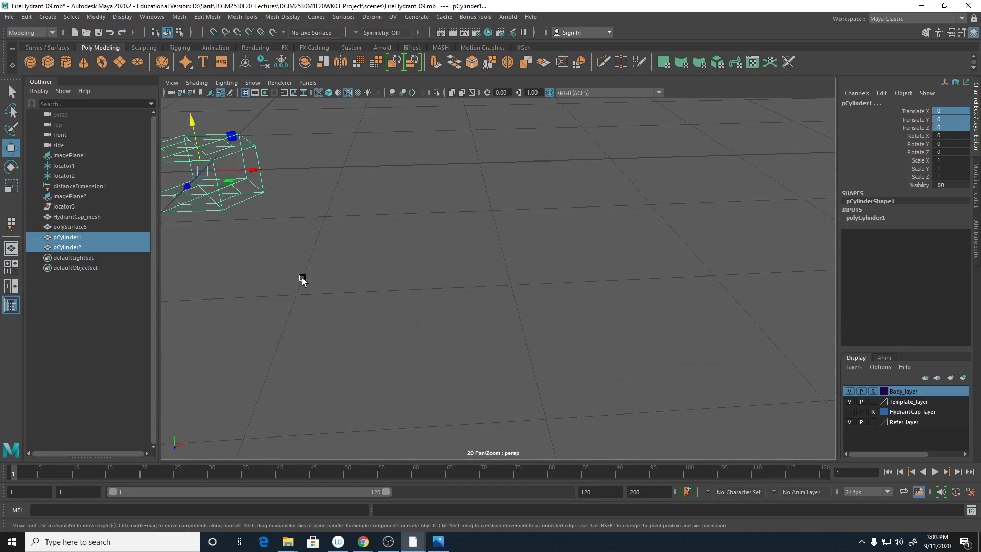
alt+middle_drag(302, 280, 389, 302)
click(389, 301)
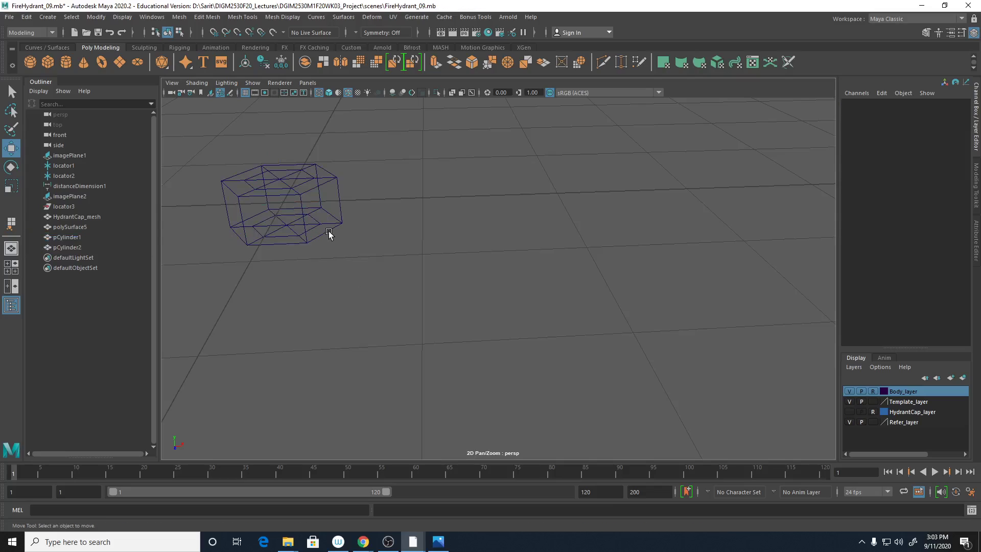
click(328, 237)
drag(332, 200, 502, 197)
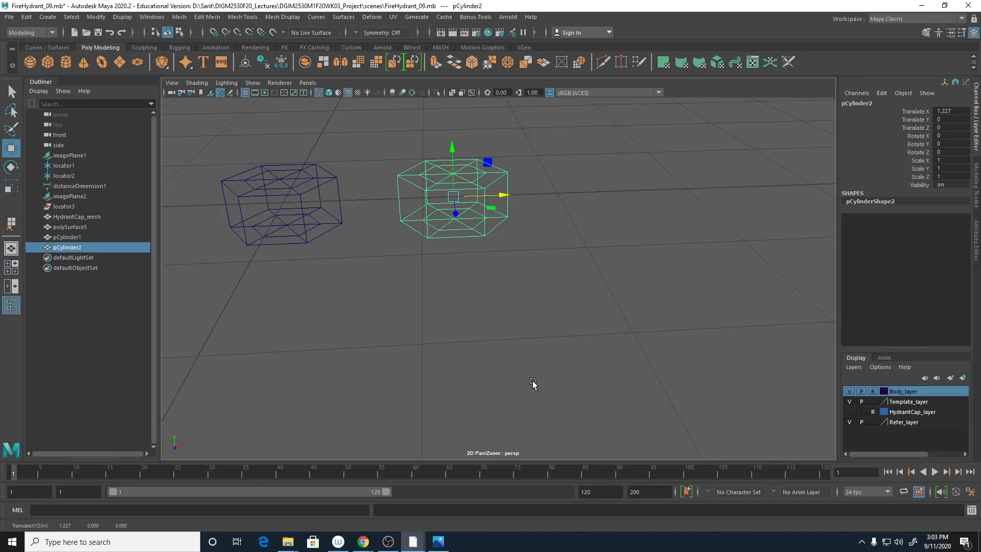
click(500, 324)
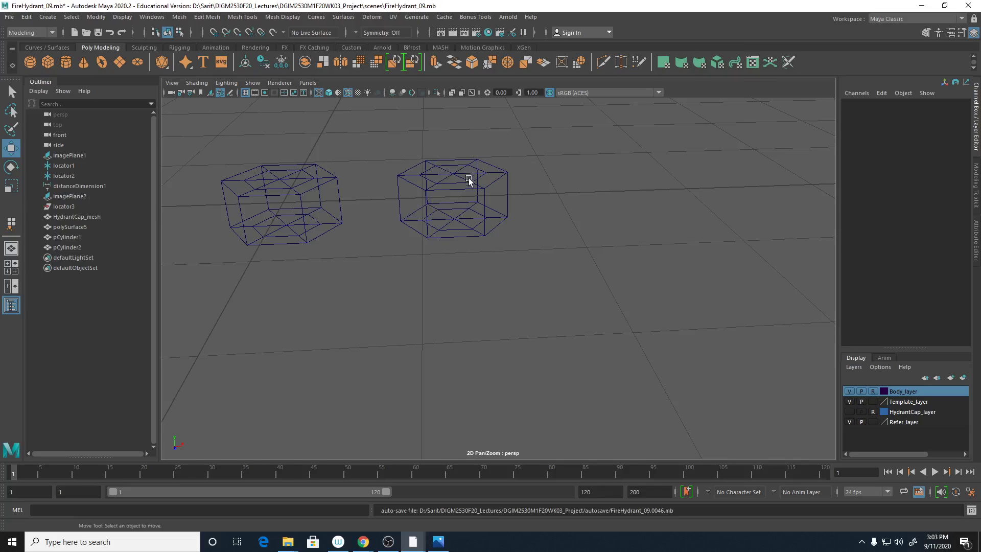
- Examine the two hexagonal cylinders side by side from several angles, in wireframe and shaded display
alt+drag(492, 191, 508, 304)
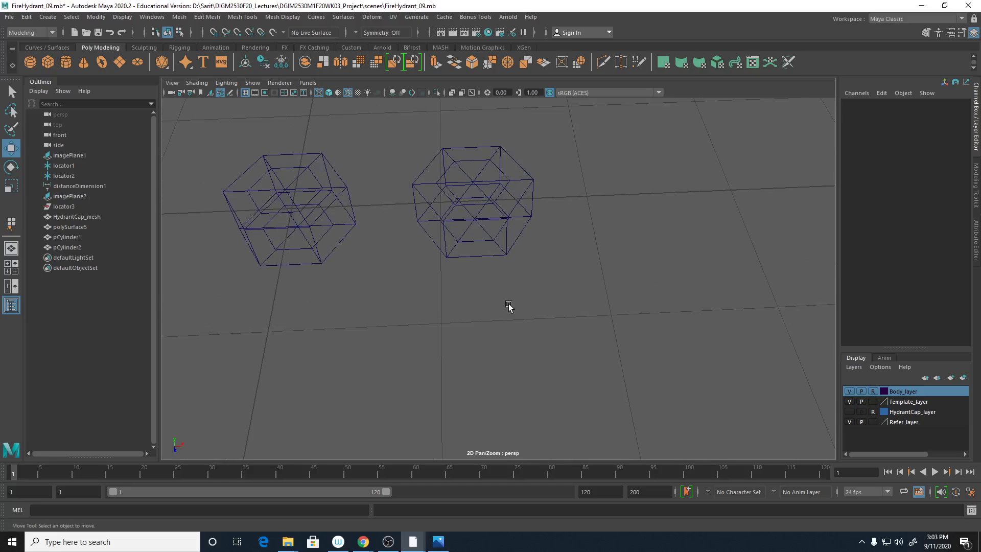
click(501, 236)
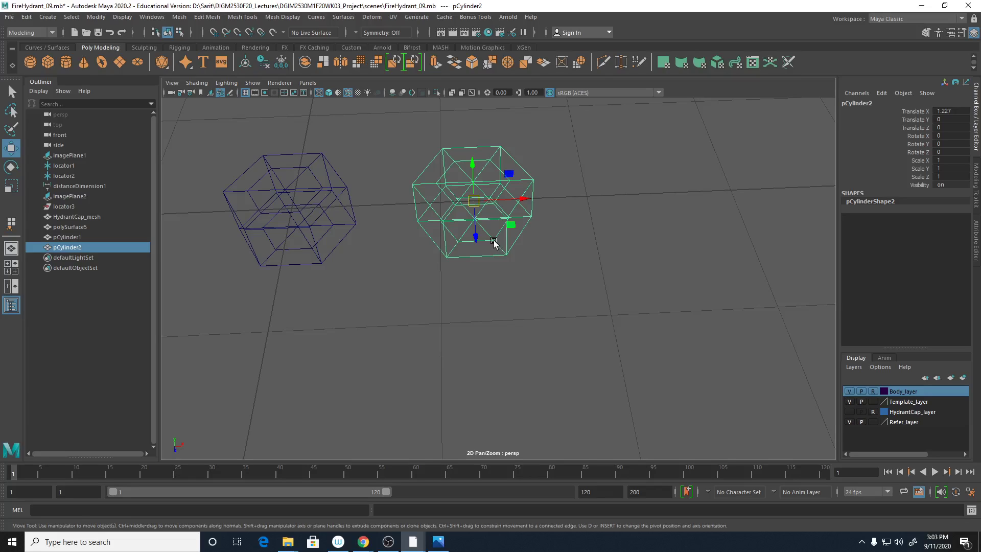
alt+drag(425, 276, 451, 265)
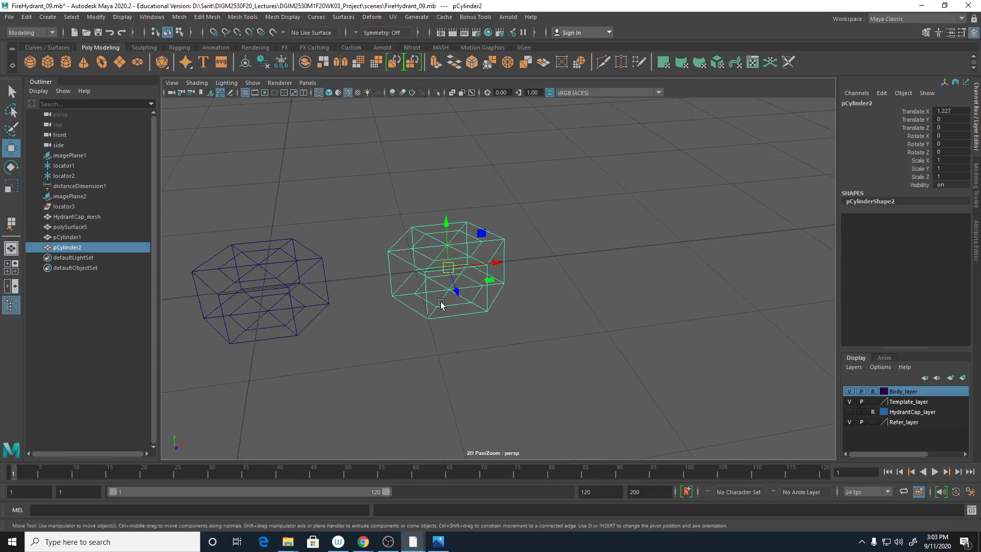
key(5)
alt+drag(453, 394, 428, 366)
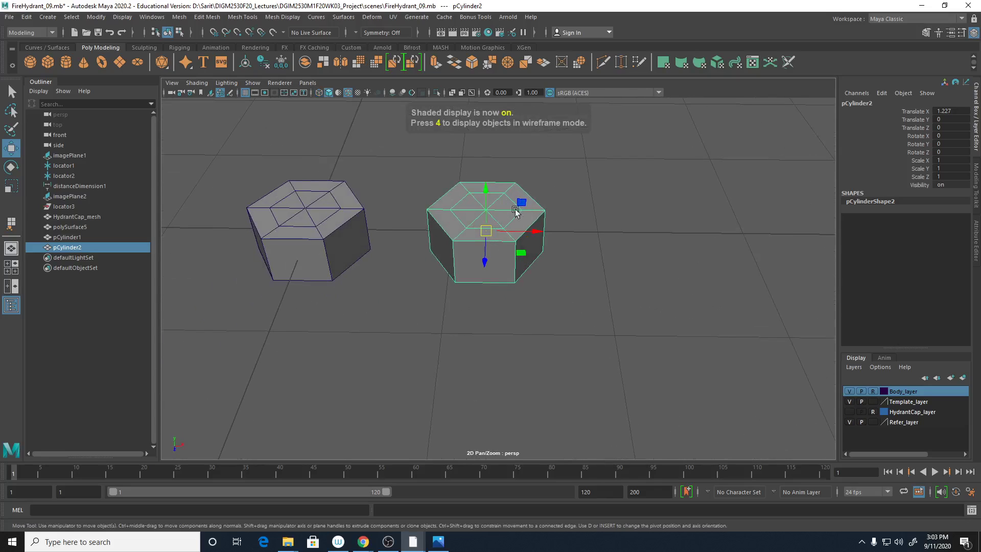
click(472, 333)
- Select the outer edge loops around the top and bottom caps of the original cylinder at the origin
click(327, 253)
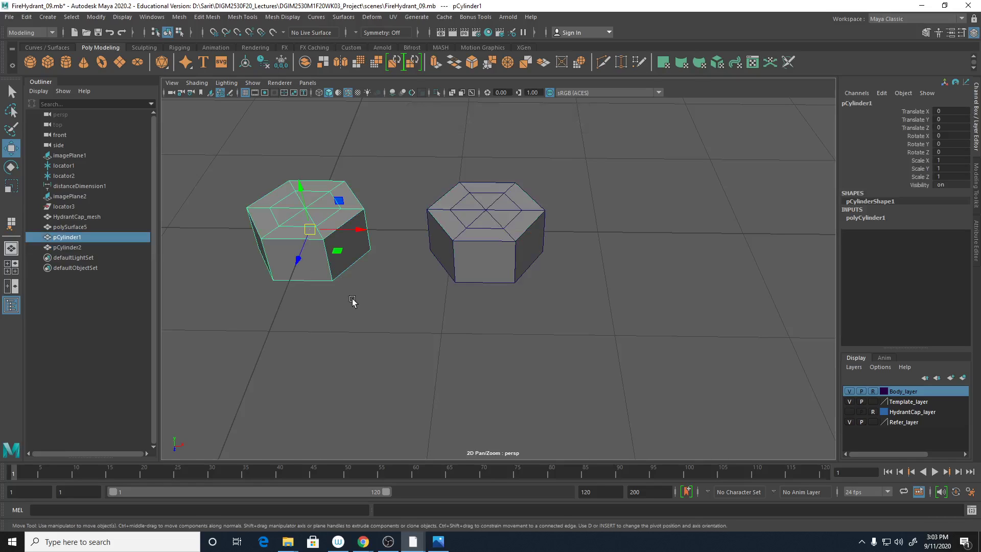
scroll(582, 254, up, 3)
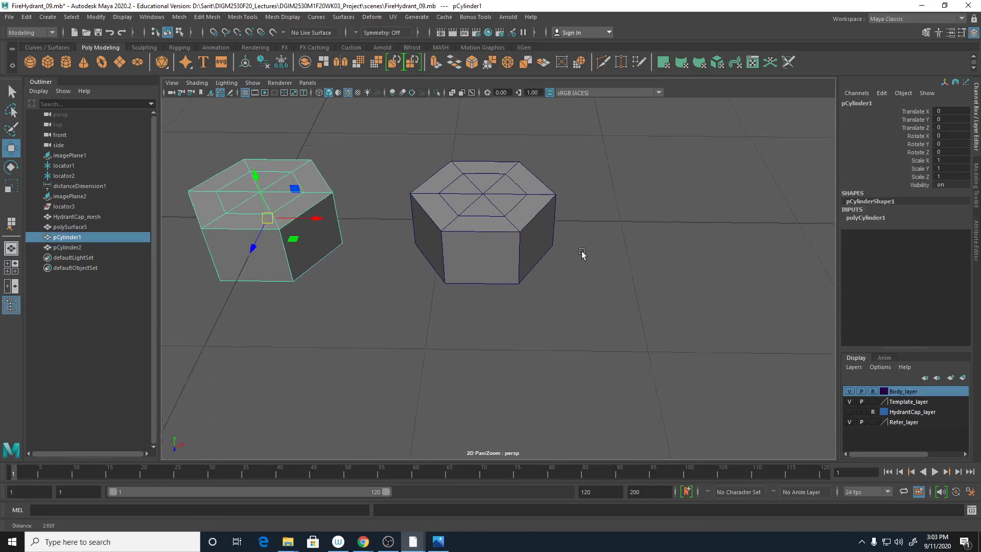
alt+middle_drag(560, 291, 730, 323)
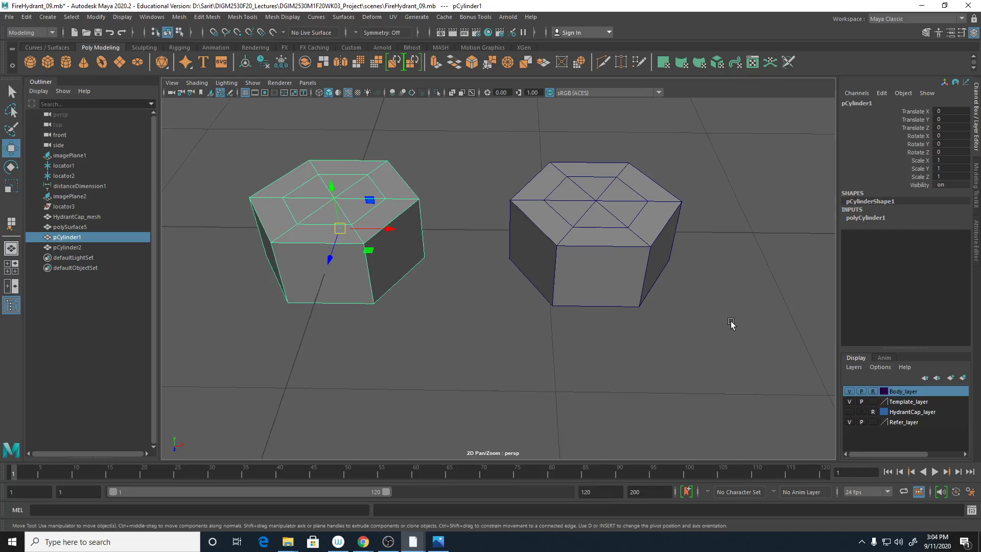
scroll(618, 258, up, 2)
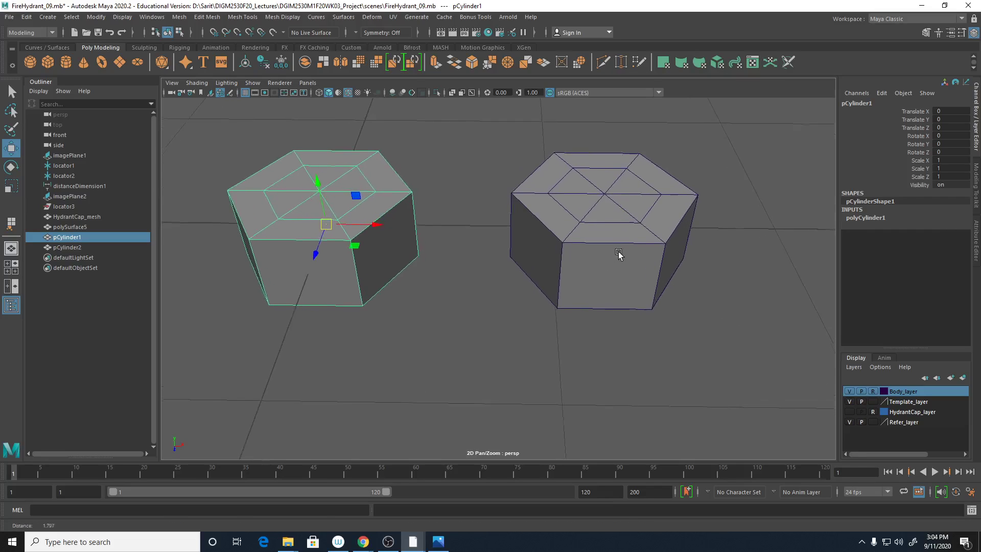
right_drag(364, 255, 366, 234)
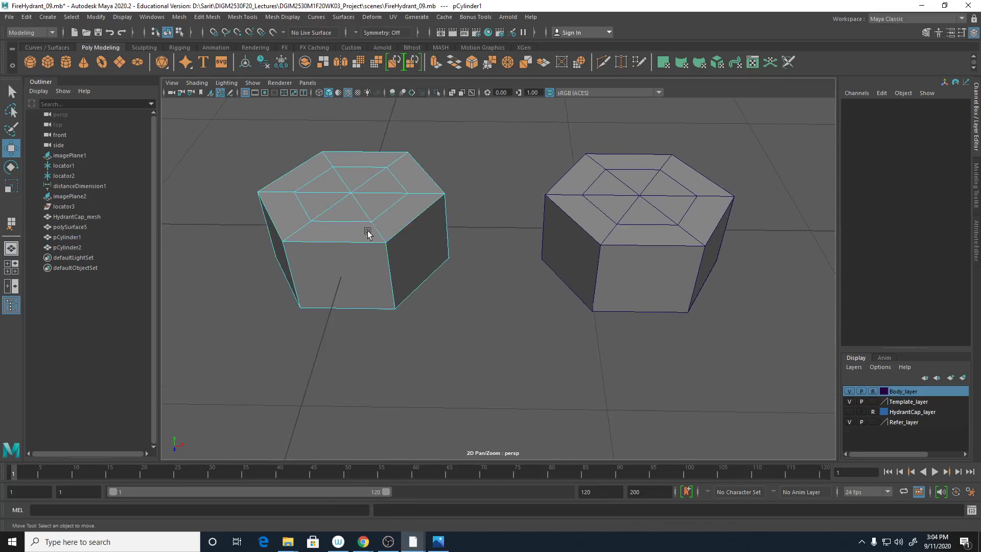
double_click(373, 243)
shift+double_click(373, 307)
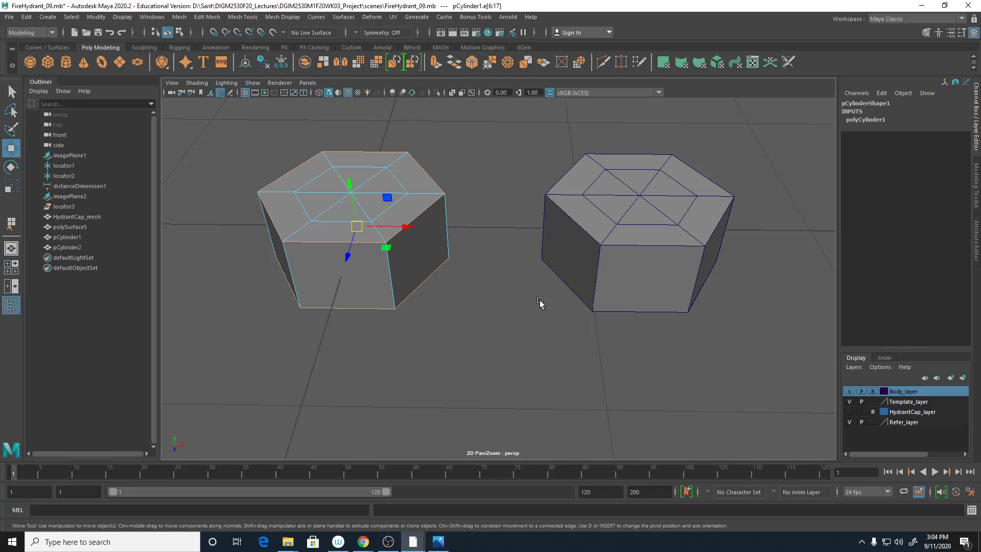
key(4)
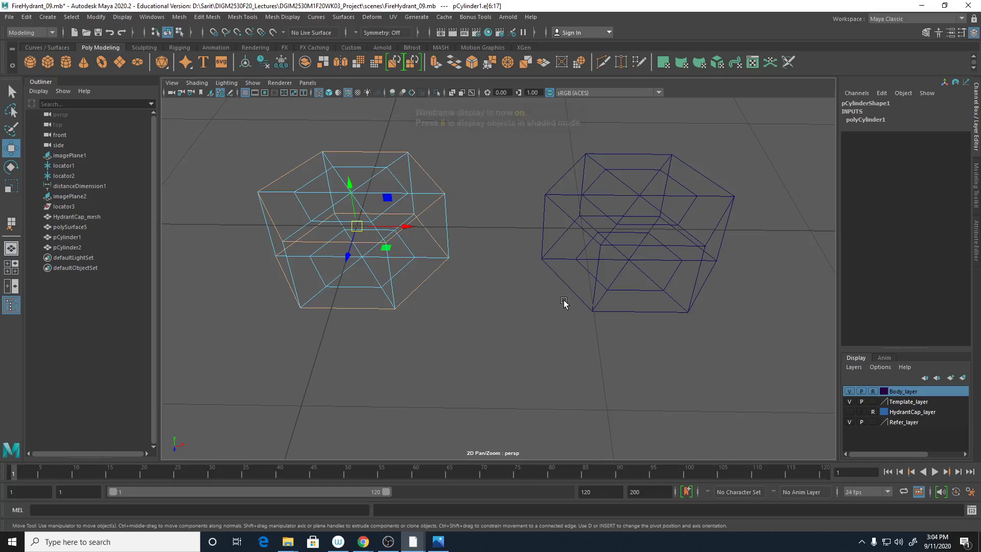
- Check the bolt heads in the reference photo, and bevel the selected cap edge loops with a fraction of 0.15
click(443, 542)
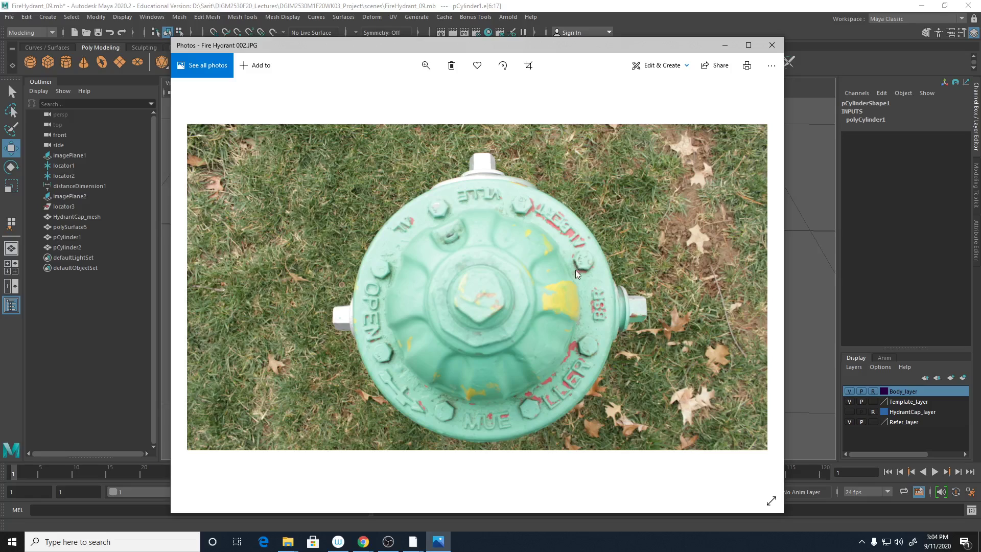
key(alt+Tab)
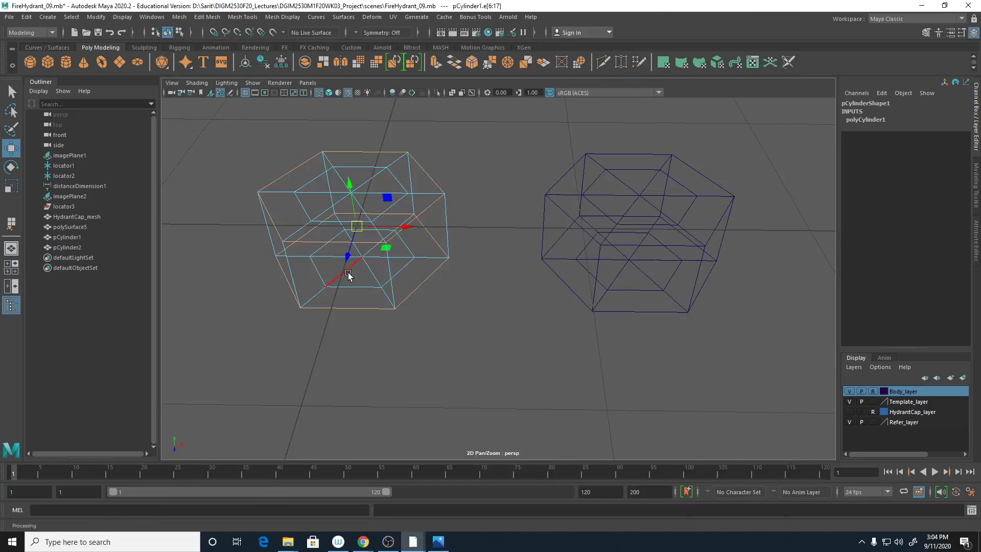
shift+right_click(364, 244)
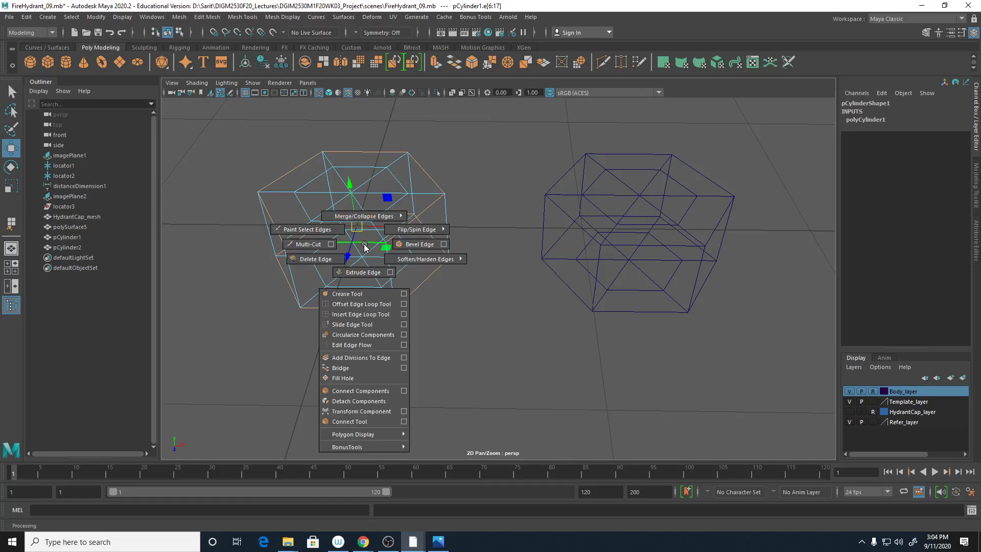
click(392, 244)
key(5)
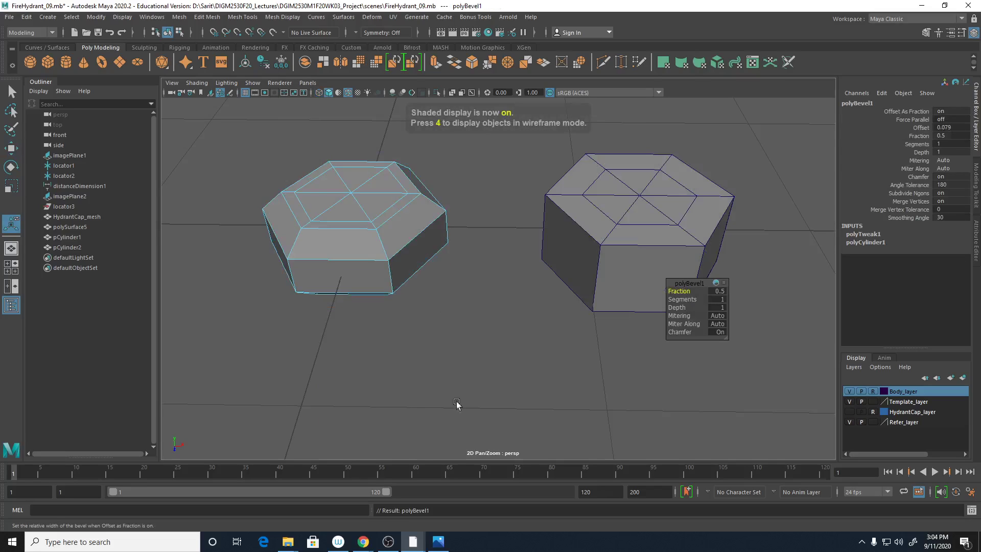
alt+drag(416, 357, 449, 320)
alt+middle_drag(449, 319, 528, 266)
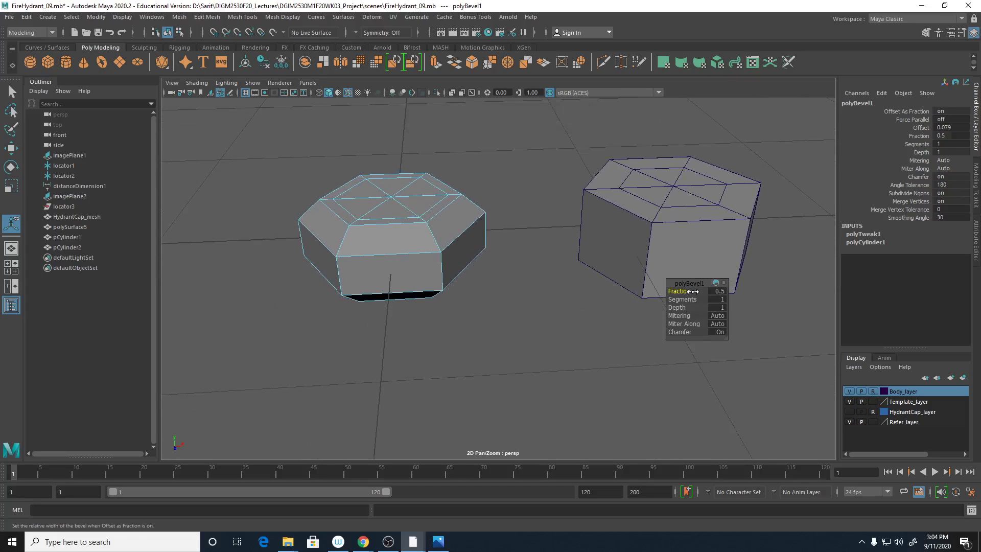
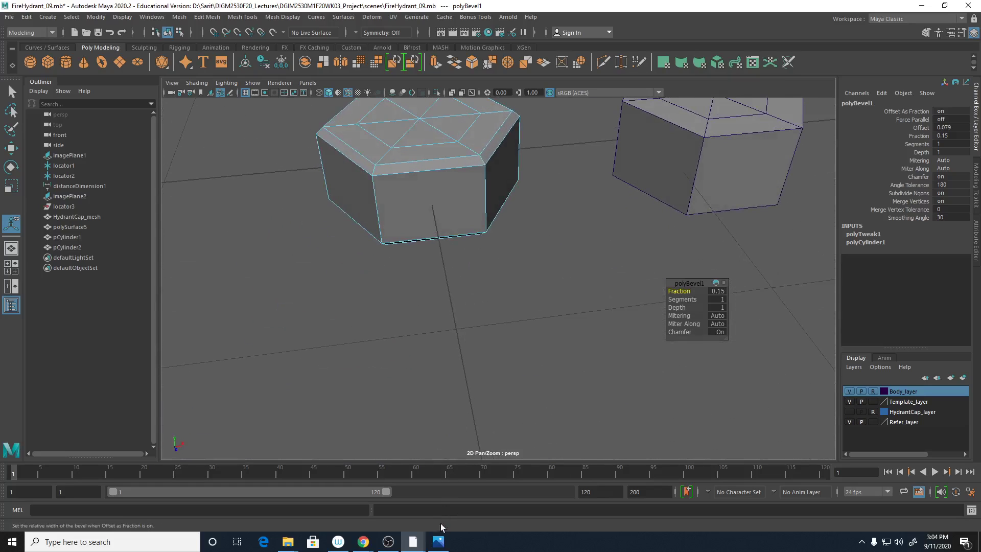
- Switch to Photos and examine the shape of the bolt heads up close in Fire Hydrant 002.JPG
click(438, 542)
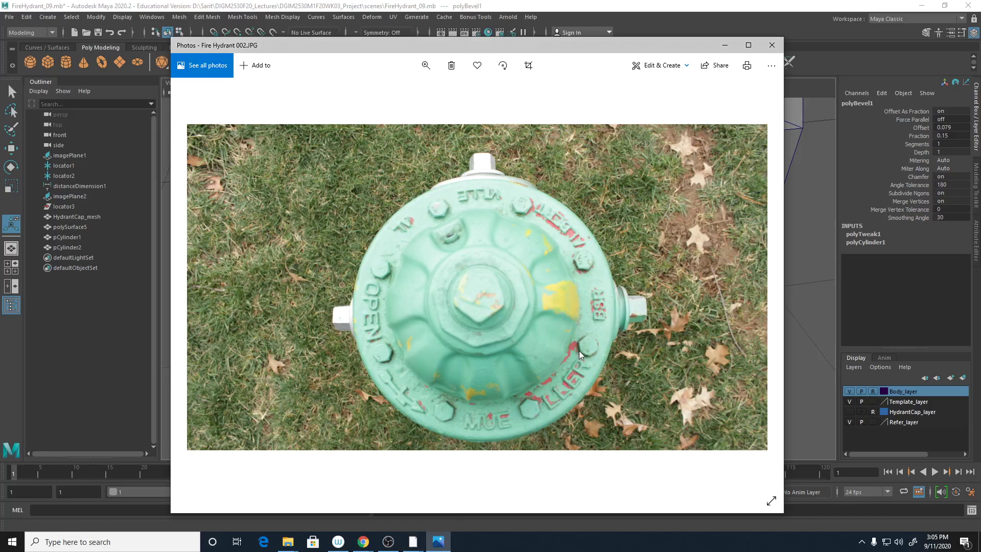
scroll(567, 366, down, 1)
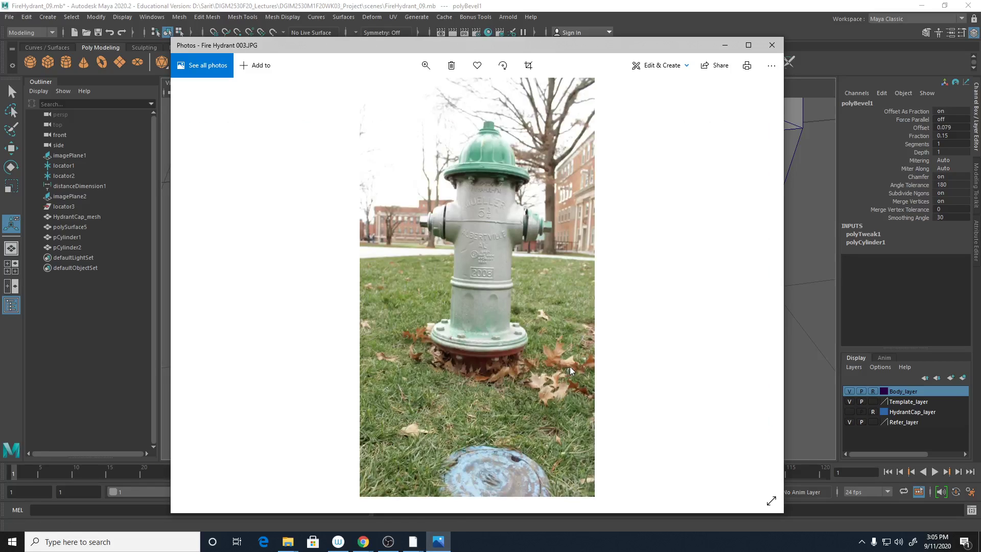
scroll(569, 366, up, 1)
click(425, 65)
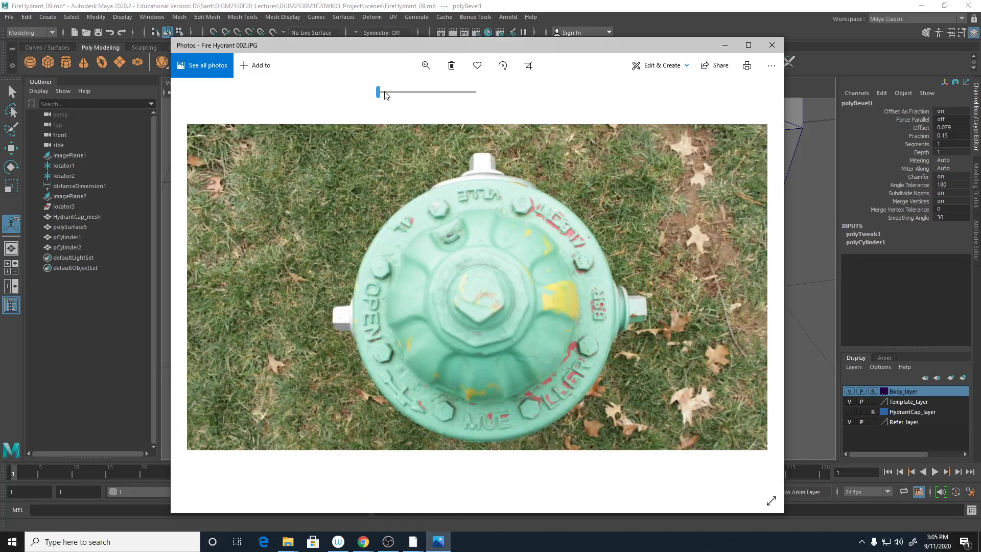
drag(381, 96, 402, 93)
drag(480, 155, 514, 391)
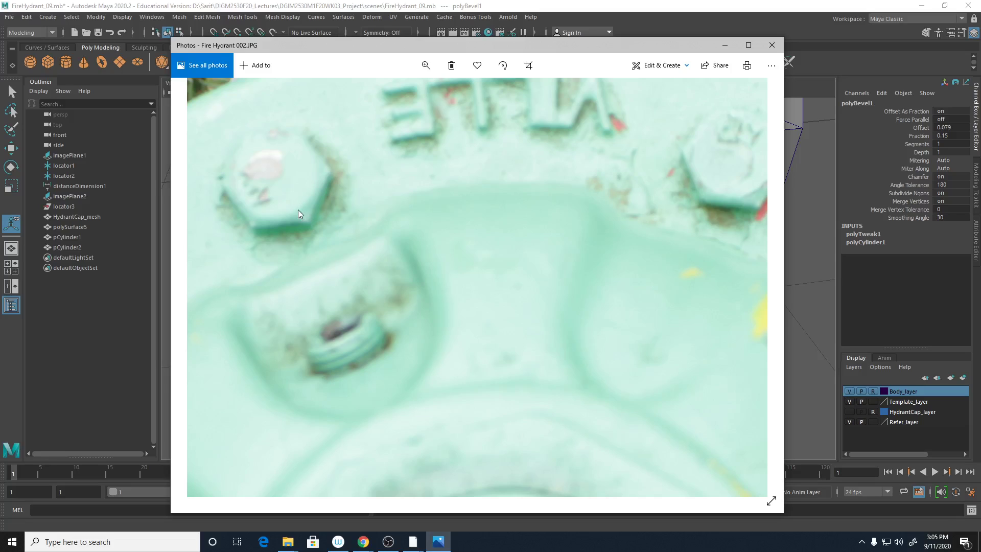
click(724, 45)
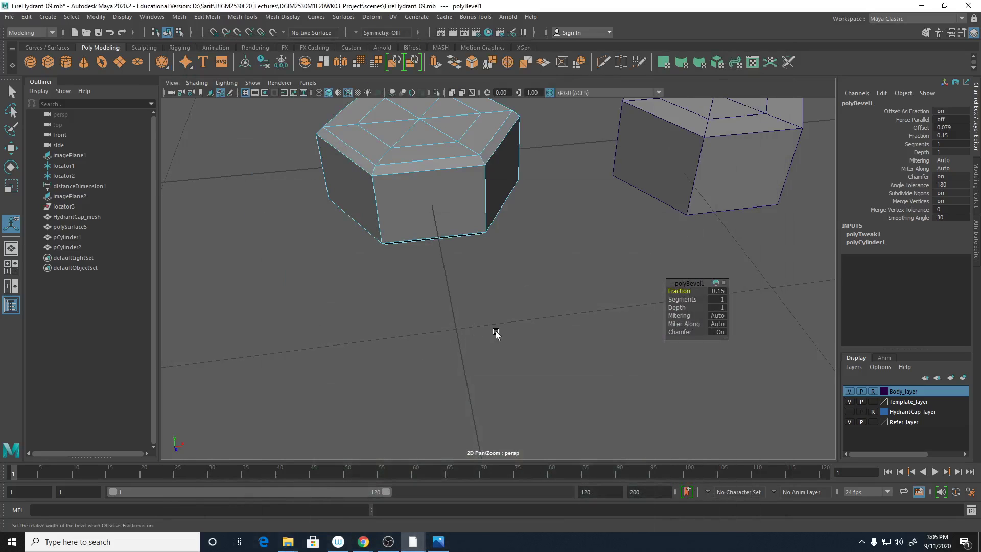
- Back in Maya, inspect the beveled top rim and cap edges of the original cylinder up close
alt+drag(495, 333, 463, 291)
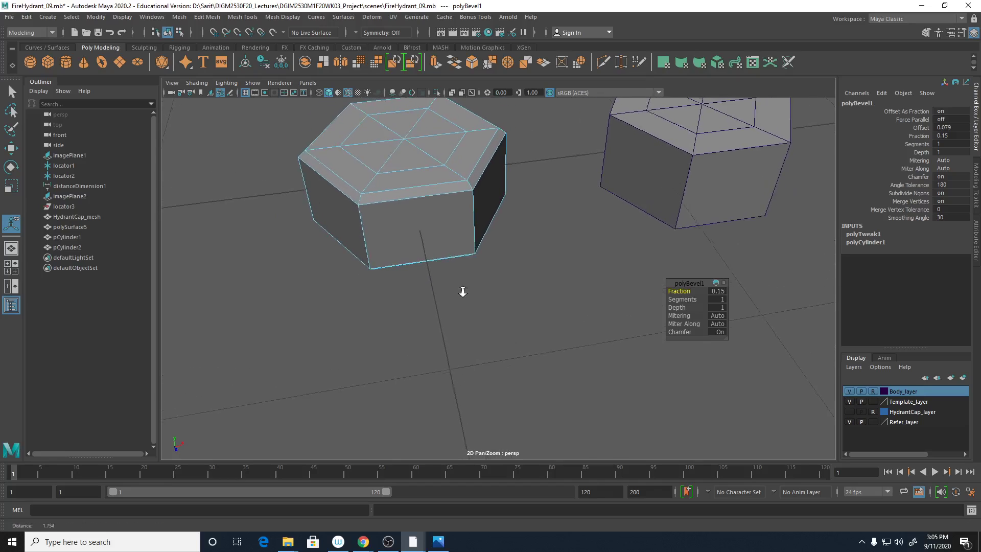
alt+right_drag(463, 291, 551, 291)
mouse_move(466, 240)
alt+mouse_down()
mouse_move(459, 259)
mouse_move(458, 243)
alt+mouse_up()
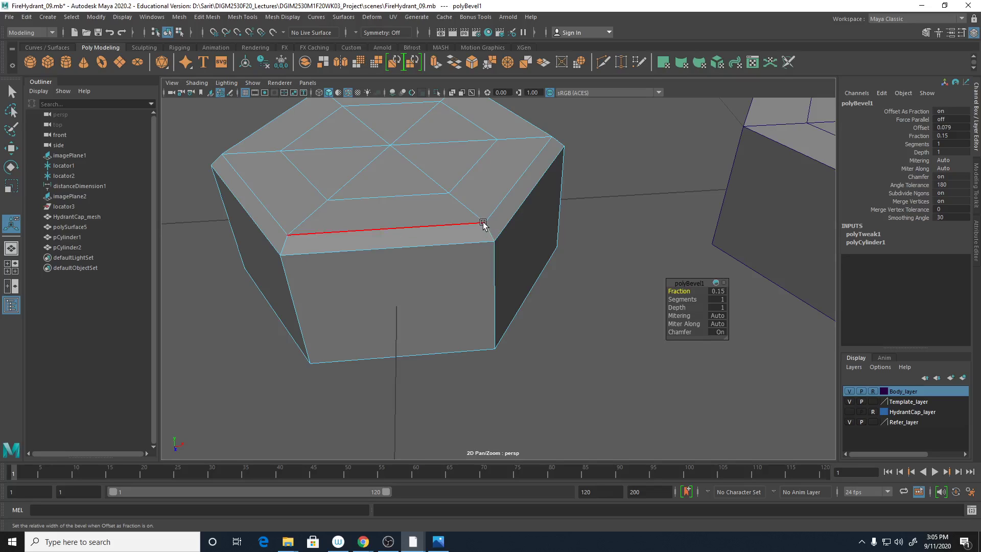
alt+drag(482, 221, 477, 295)
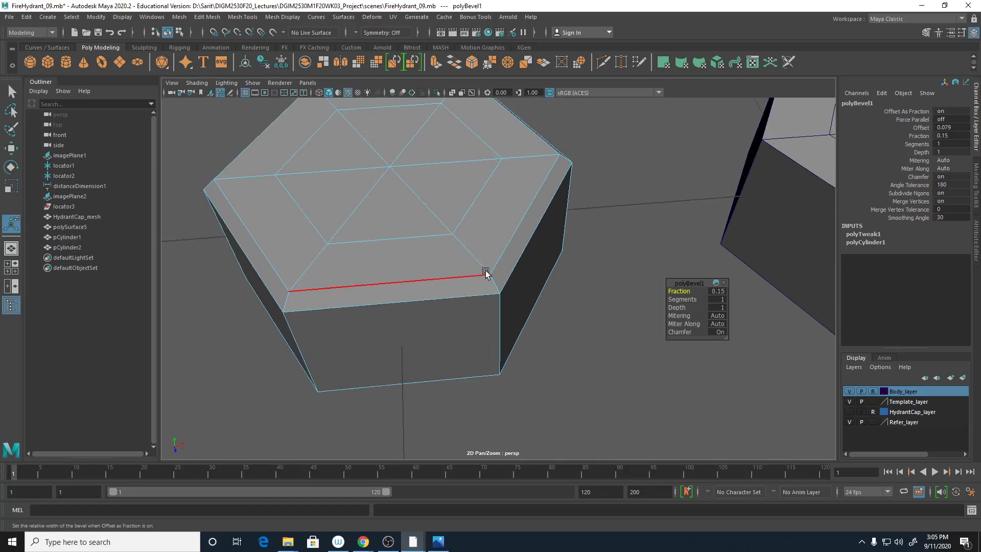
- In the orthographic top view, hide Body_layer and turn on shaded display for the two hexagonal cylinders
key(space)
key(space)
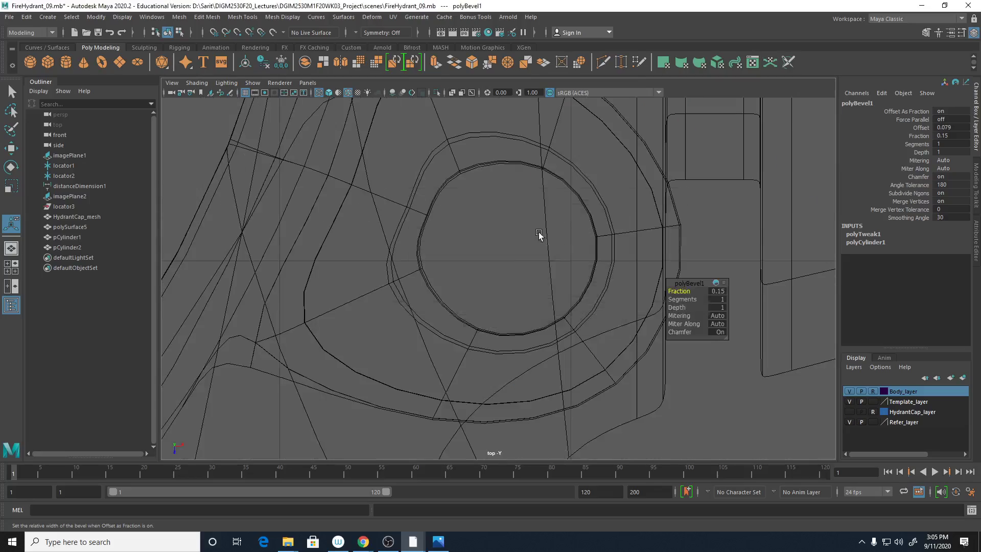
key(space)
key(space)
scroll(348, 221, down, 5)
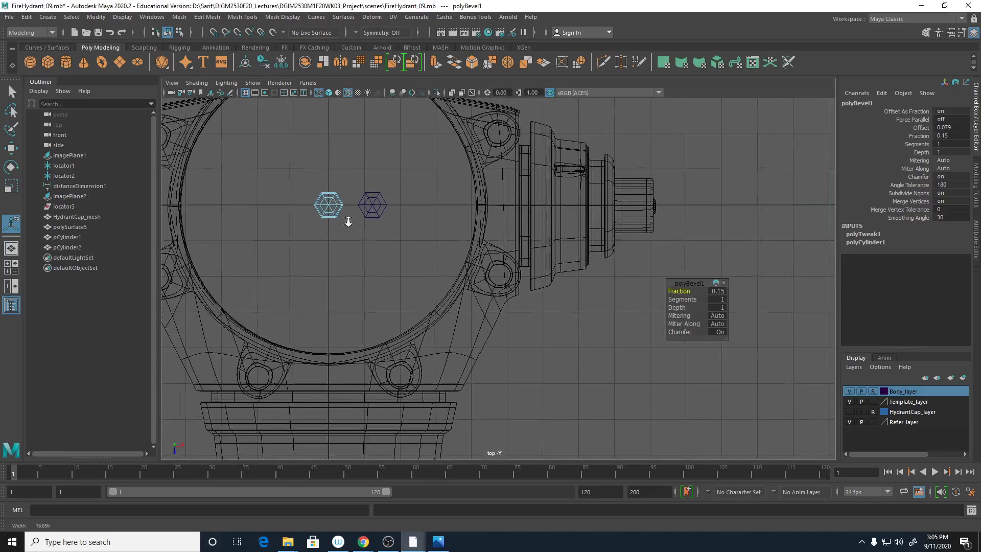
scroll(348, 221, up, 3)
alt+middle_drag(225, 213, 328, 306)
scroll(570, 295, up, 2)
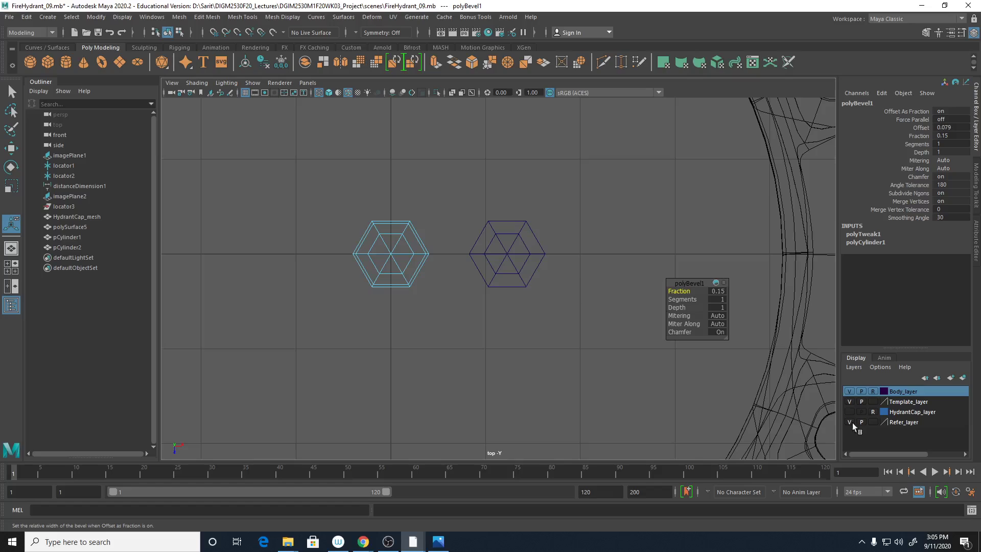
click(849, 392)
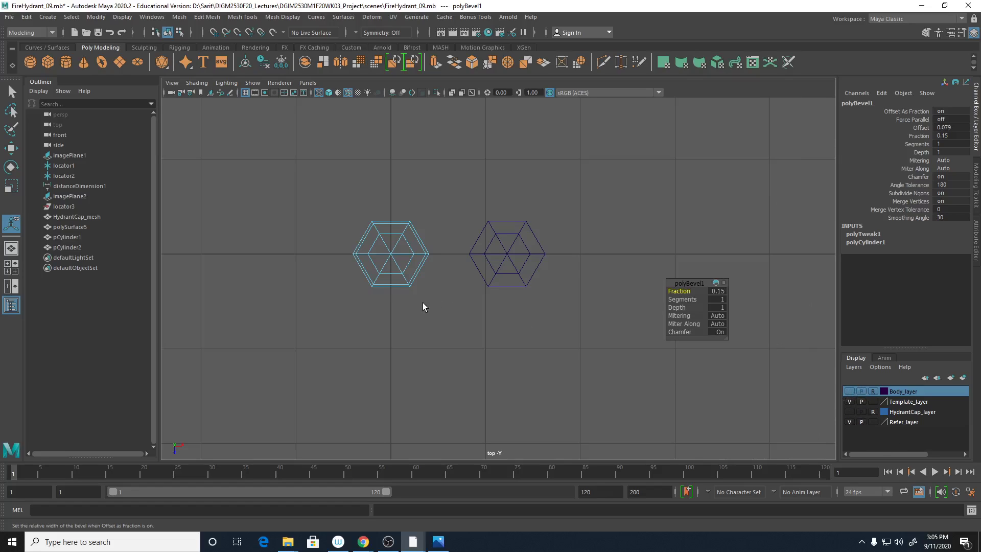
key(5)
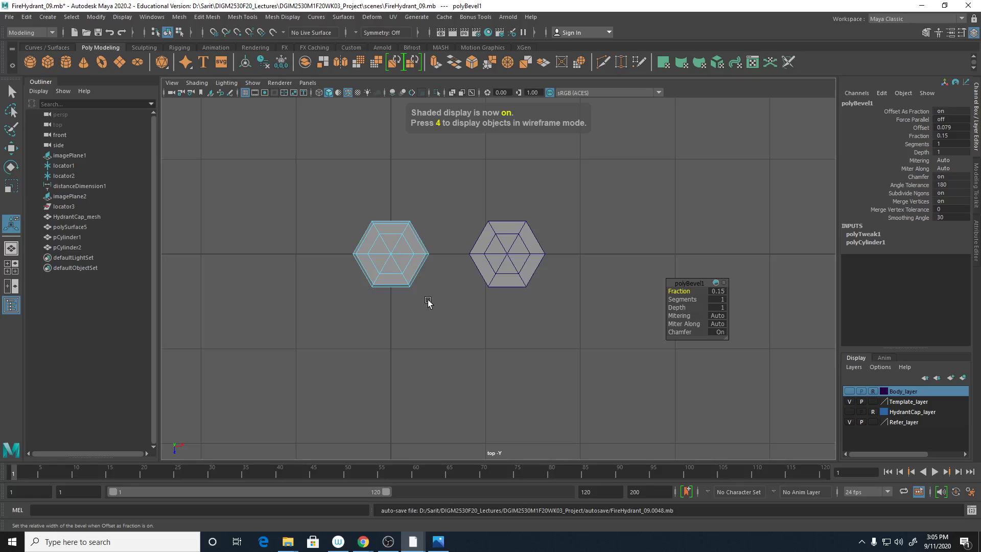
- Select the short corner edges of the beveled rim on the original cylinder from the top view in edge mode
key(a)
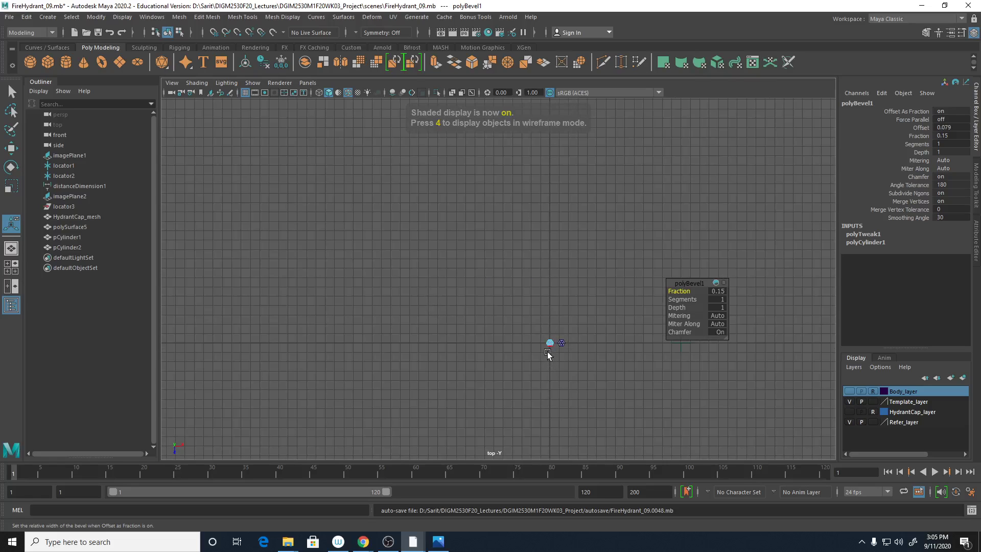
mouse_move(551, 348)
alt+right_down()
mouse_move(694, 395)
mouse_move(426, 300)
mouse_move(536, 327)
alt+right_up()
alt+middle_drag(346, 260, 577, 261)
alt+right_drag(578, 260, 758, 256)
alt+middle_drag(401, 255, 333, 313)
alt+right_drag(332, 313, 388, 274)
alt+middle_drag(387, 274, 382, 355)
alt+right_drag(382, 355, 458, 328)
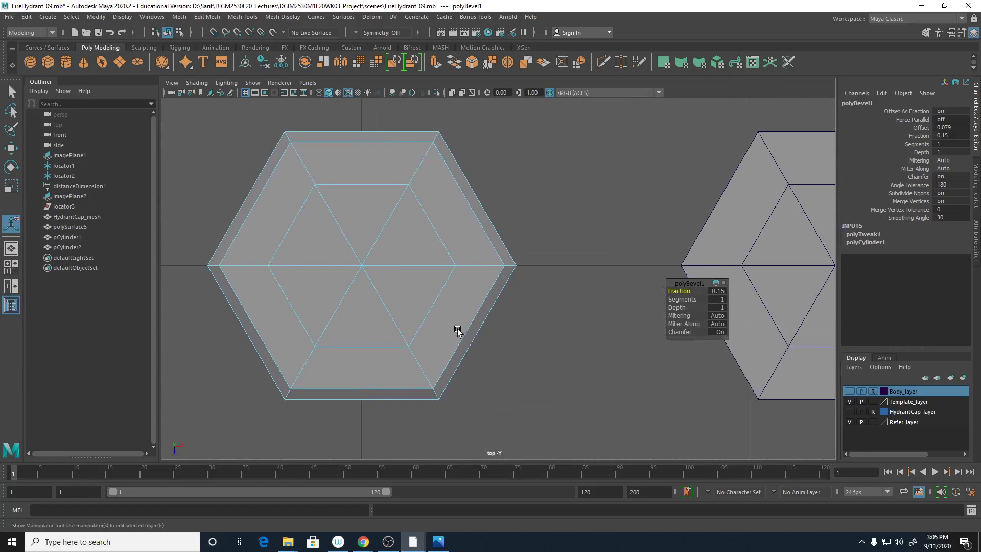
alt+middle_drag(458, 328, 516, 366)
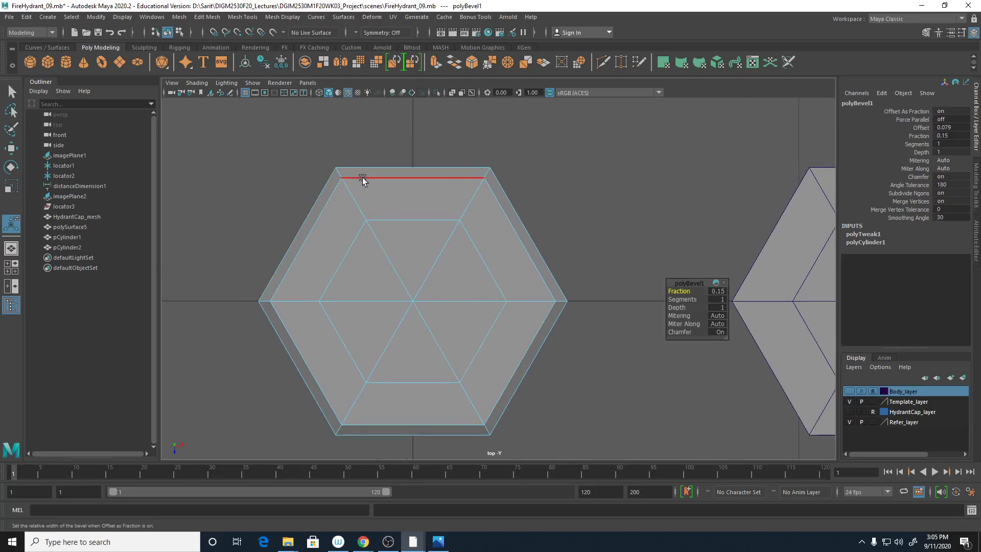
right_drag(350, 184, 345, 157)
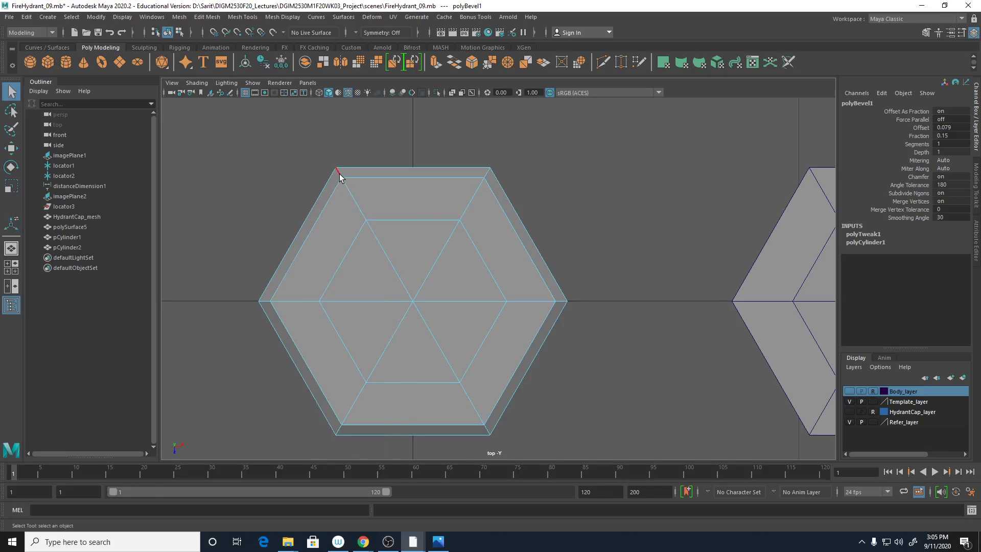
click(341, 177)
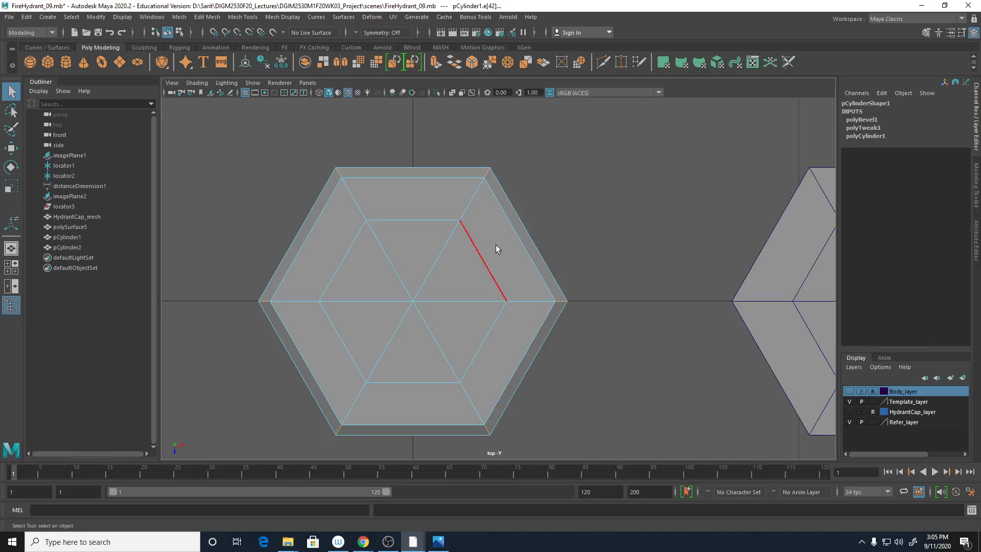
- Return to the perspective view and examine the original cylinder's side faces and vertical corner edges from a low angle
key(space)
key(space)
alt+drag(552, 210, 525, 276)
scroll(572, 255, up, 3)
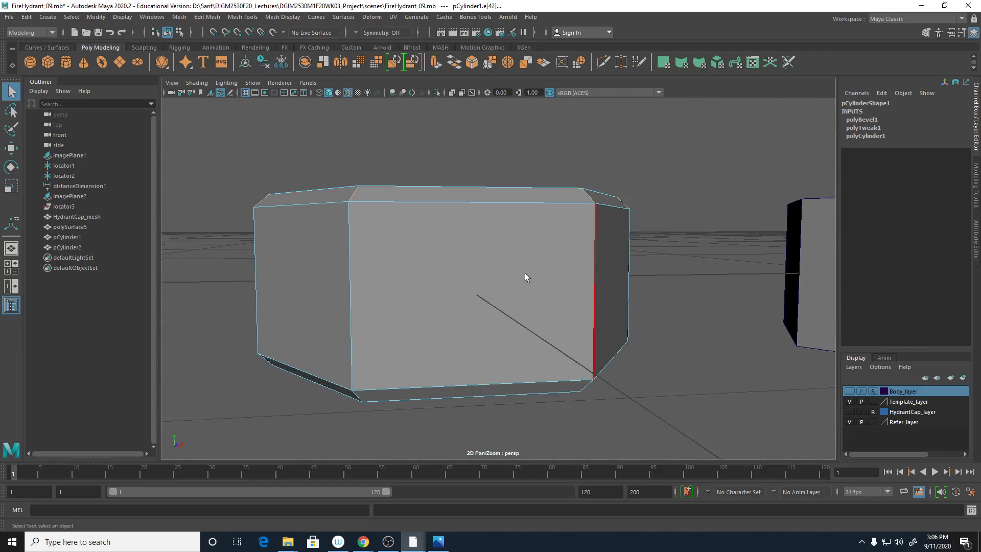
- Bevel the selected short corner edges around the chamfered rim of the hexagonal bolt's top
alt+drag(620, 197, 590, 254)
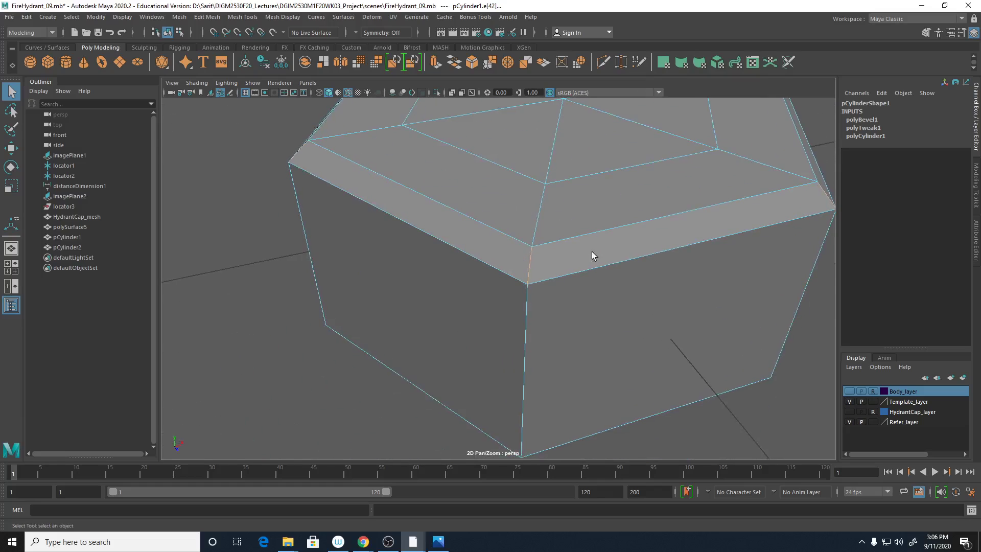
alt+right_drag(591, 254, 587, 277)
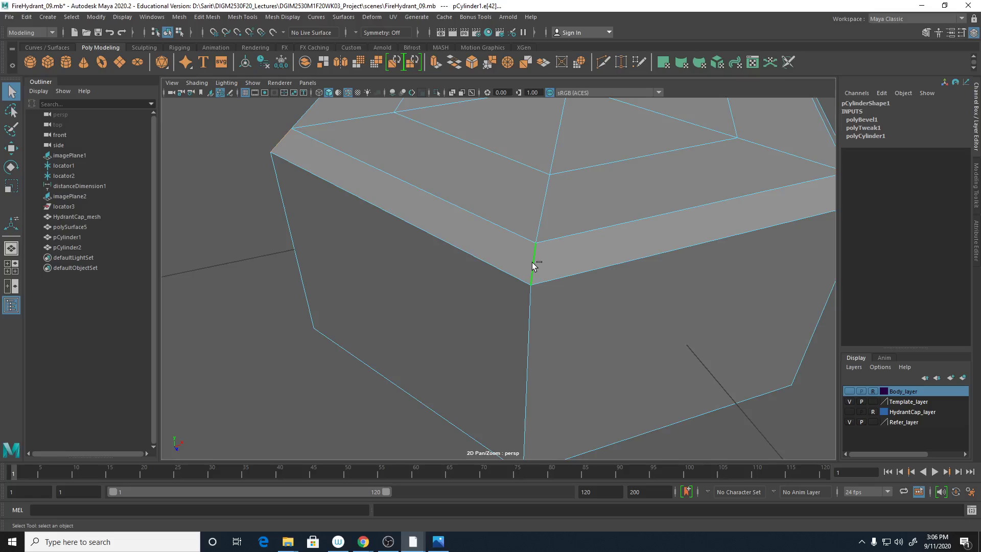
shift+right_click(532, 263)
click(587, 263)
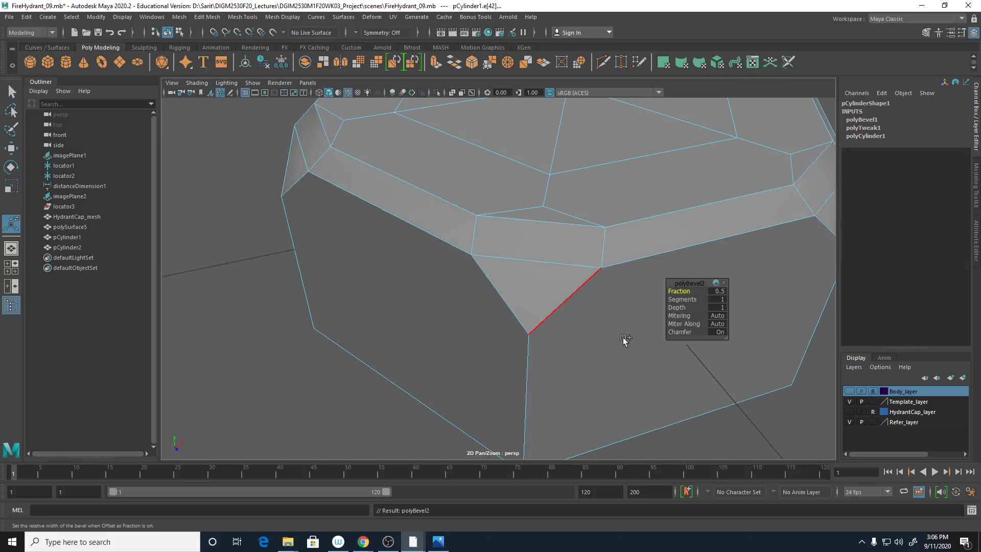
alt+right_drag(669, 396, 610, 374)
alt+drag(584, 360, 691, 362)
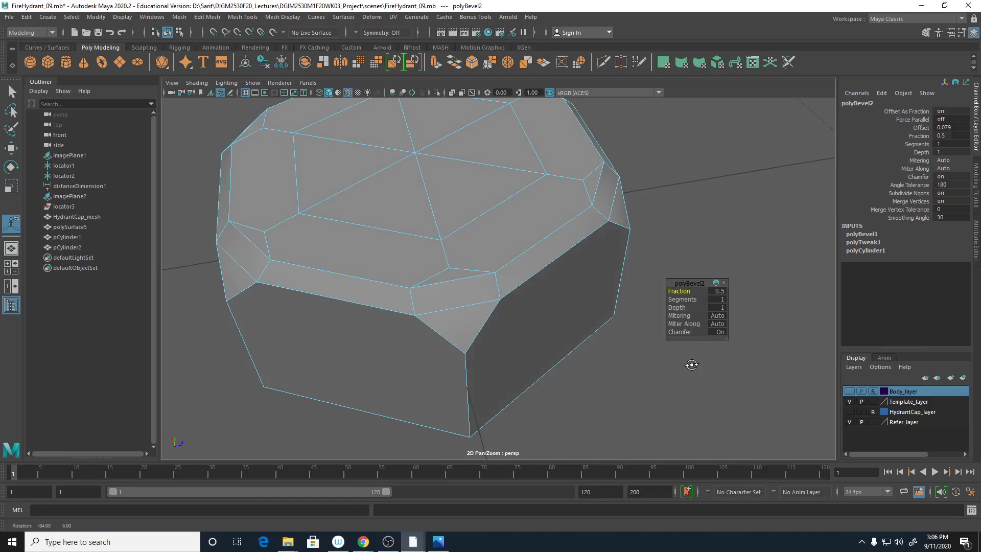
- Set the corner bevel's fraction to 0.25
click(720, 291)
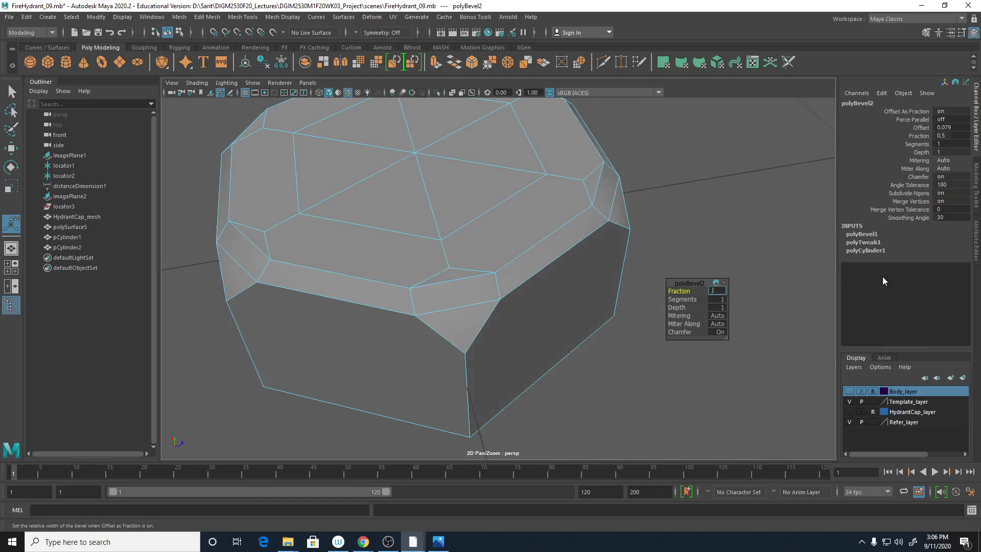
text(.25)
key(Return)
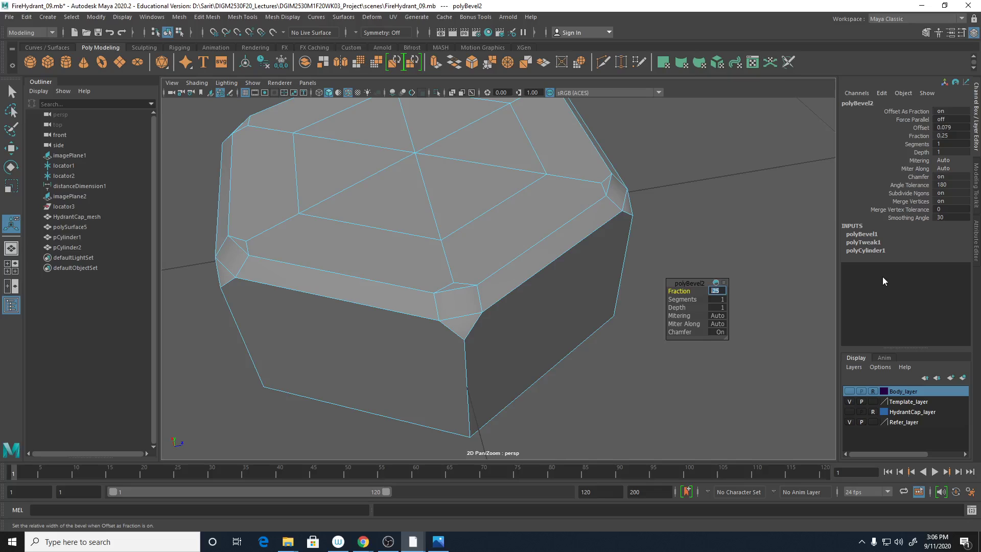
- Set the corner bevel's fraction to 0.3 and inspect the beveled corners from several angles
alt+drag(607, 304, 490, 301)
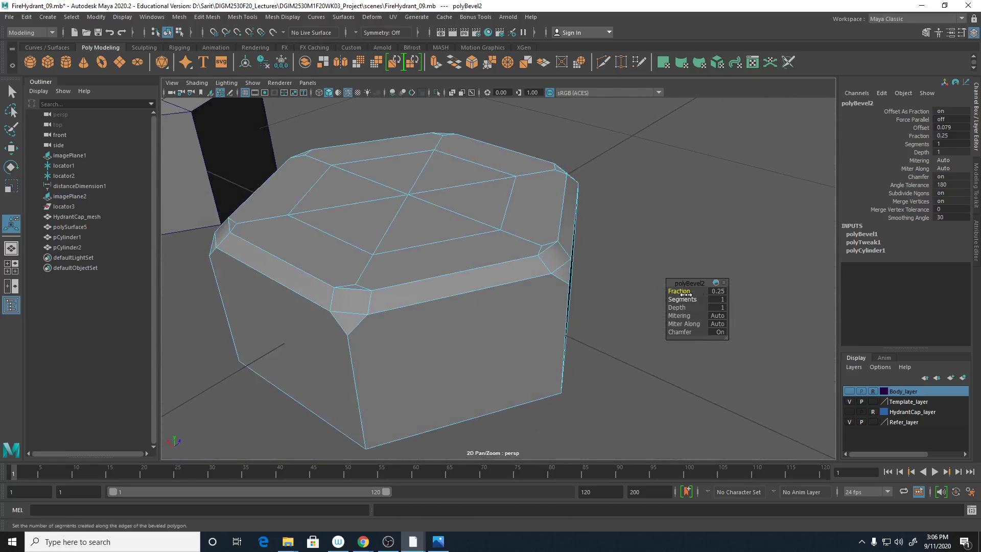
click(718, 290)
text(.3)
key(Return)
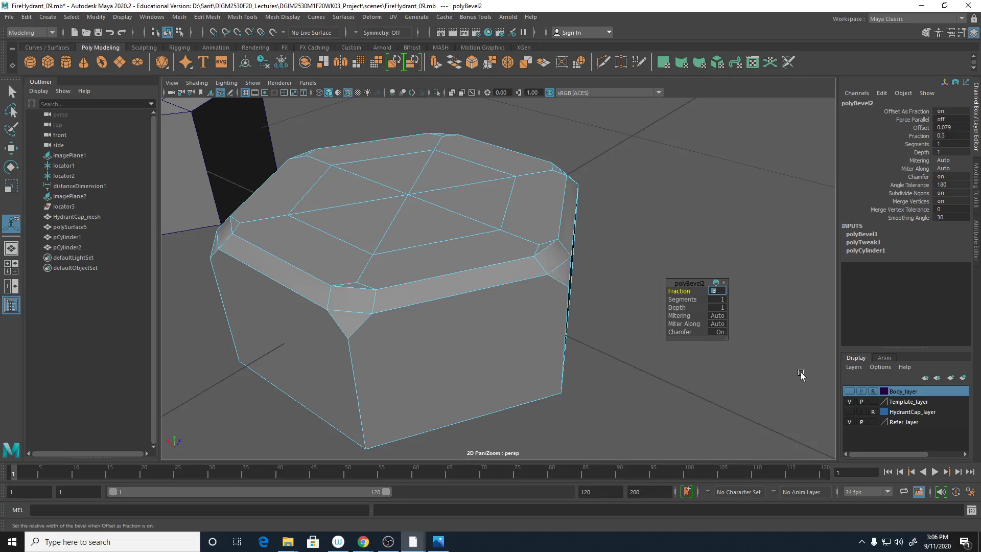
mouse_move(567, 339)
alt+mouse_down()
mouse_move(563, 324)
mouse_move(581, 327)
alt+mouse_up()
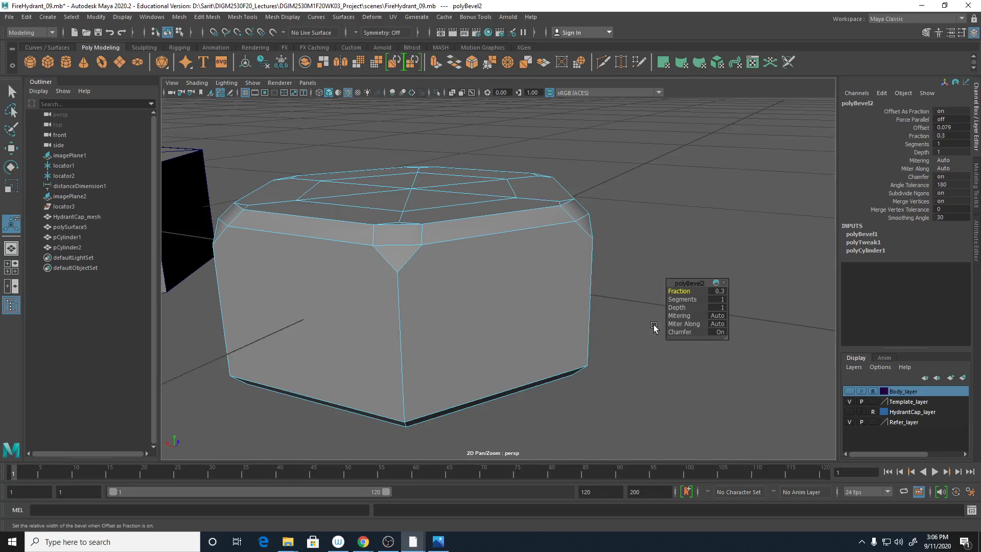
alt+drag(627, 269, 602, 271)
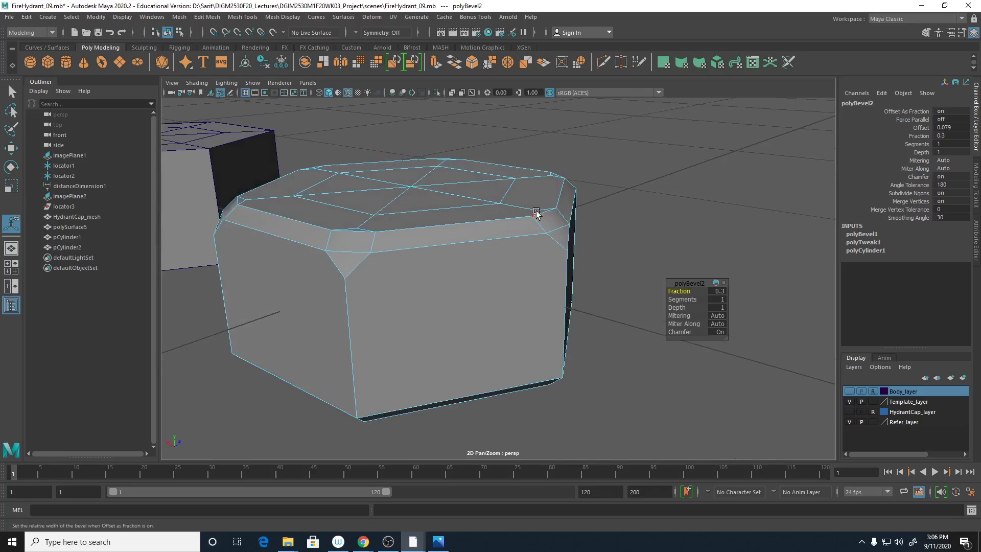
- Return to object mode, clear the selection and turn off the wireframe overlay on shaded objects
right_drag(536, 212, 564, 197)
click(691, 197)
mouse_move(691, 198)
alt+right_down()
mouse_move(524, 301)
mouse_move(506, 299)
mouse_move(545, 285)
mouse_move(595, 293)
mouse_move(619, 282)
alt+right_up()
click(348, 93)
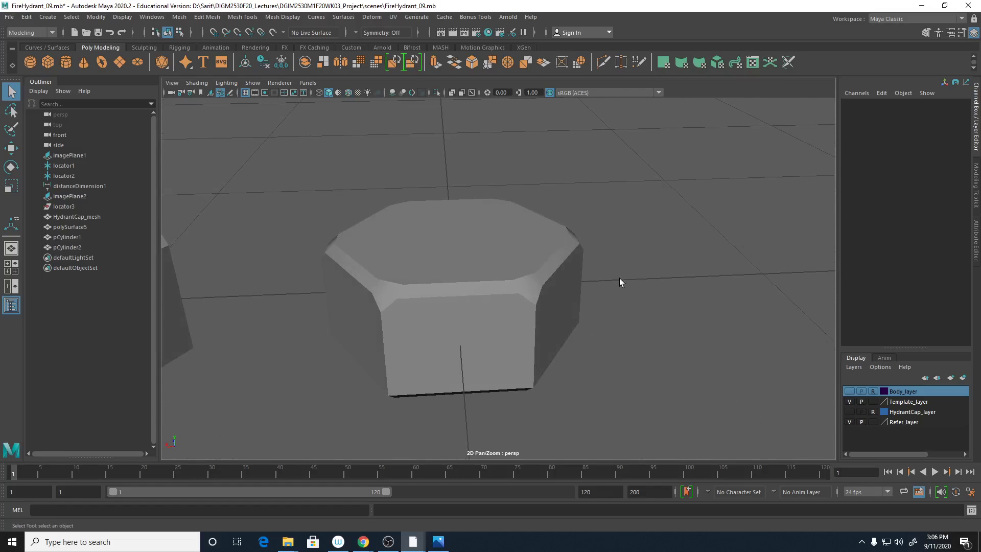
- Select the beveled bolt and preview it smoothed to inspect its rounded top and sides
alt+drag(628, 283, 477, 298)
click(476, 297)
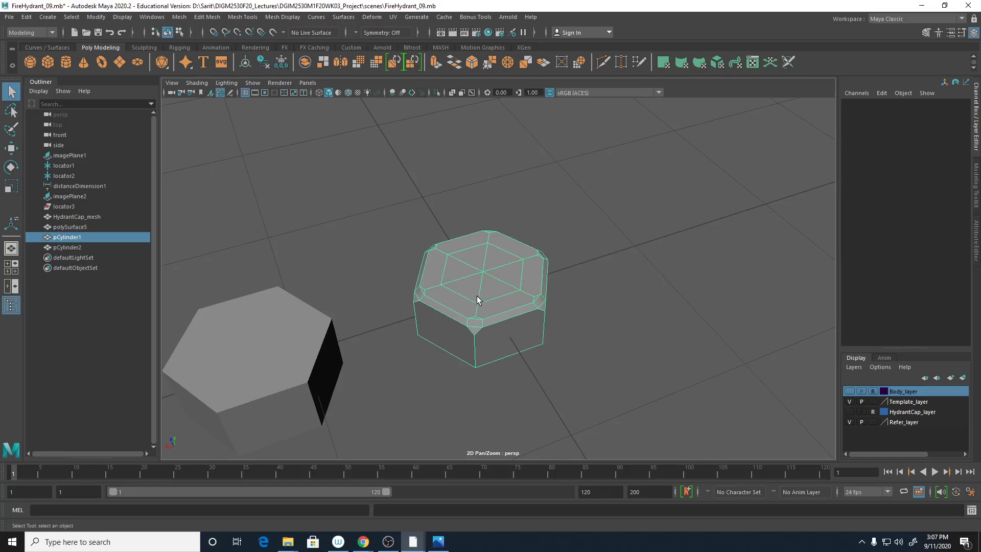
scroll(481, 277, up, 5)
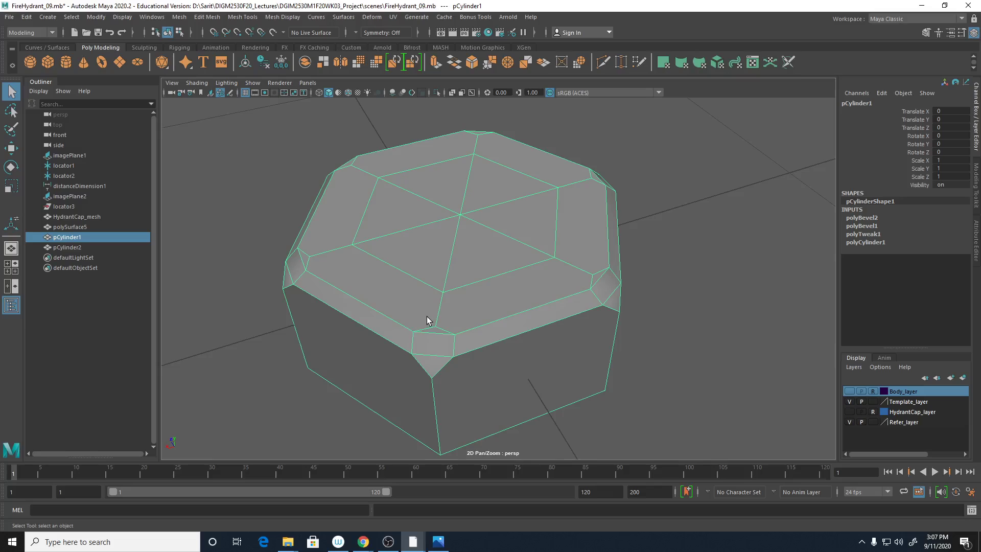
key(3)
alt+drag(616, 378, 581, 363)
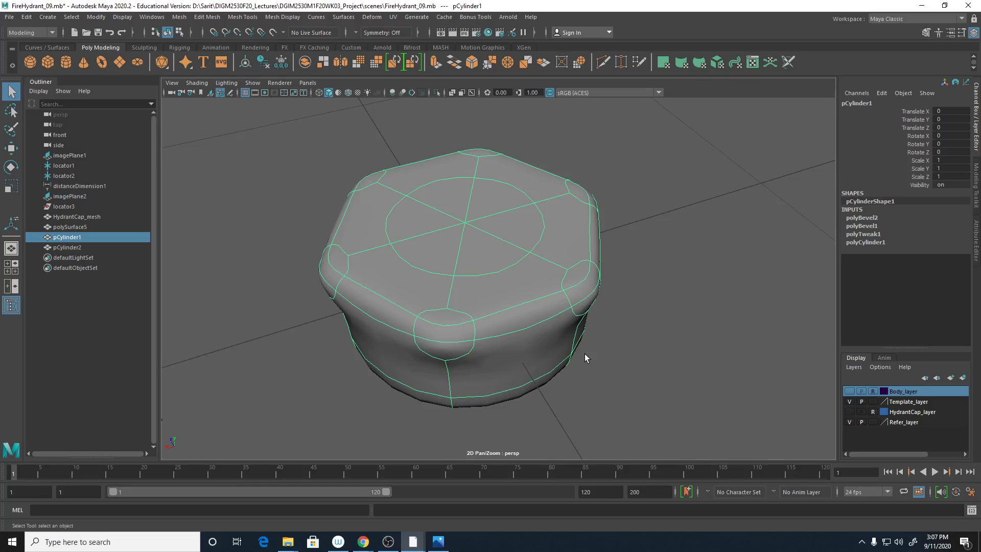
alt+drag(501, 332, 576, 361)
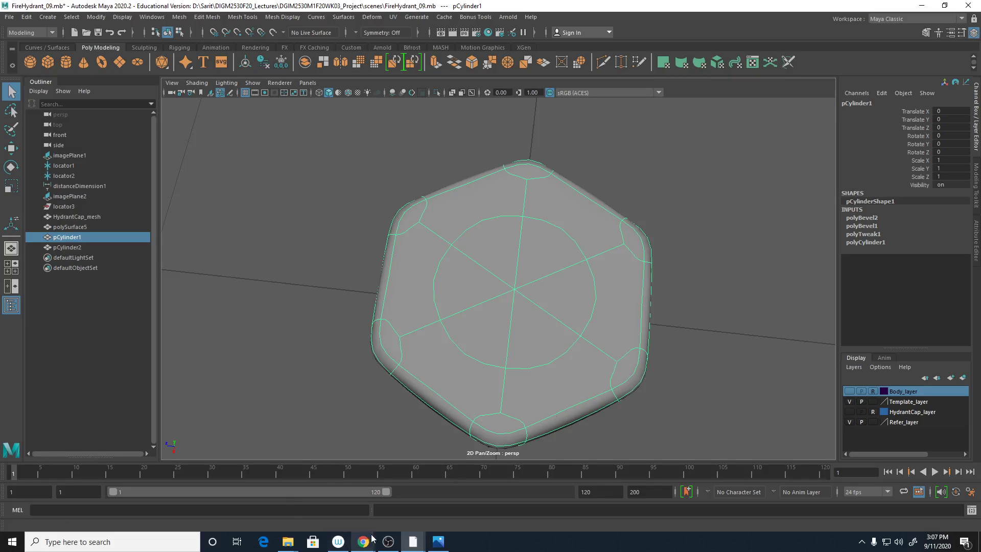
- Switch to Photos and examine a bolt head up close in the top-view fire hydrant reference picture
click(438, 542)
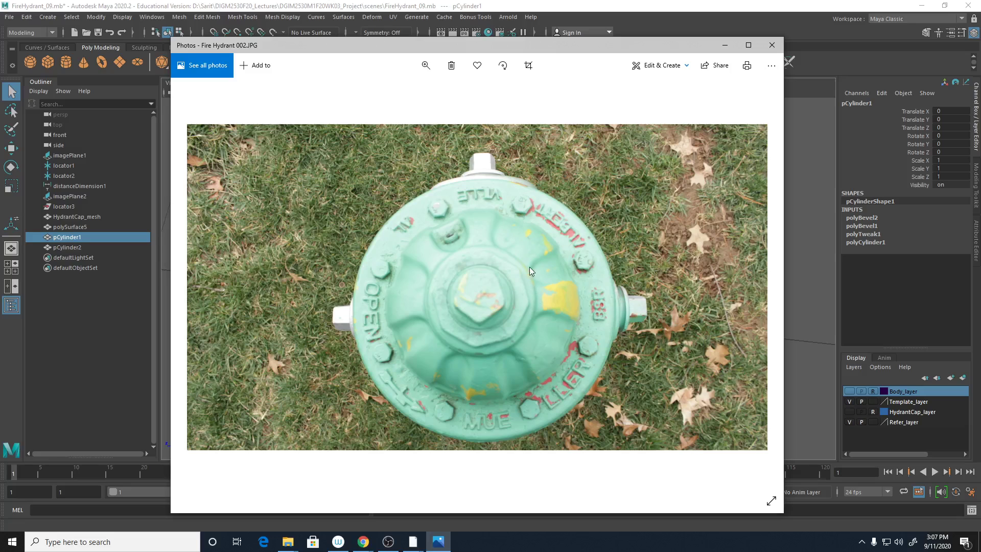
click(425, 65)
drag(377, 92, 407, 101)
drag(475, 297, 495, 429)
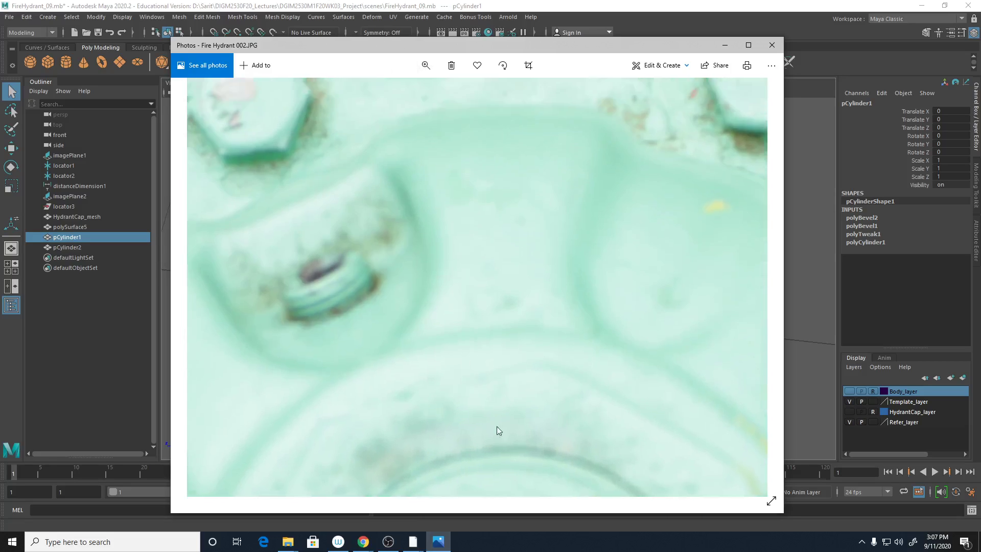
drag(475, 245, 516, 414)
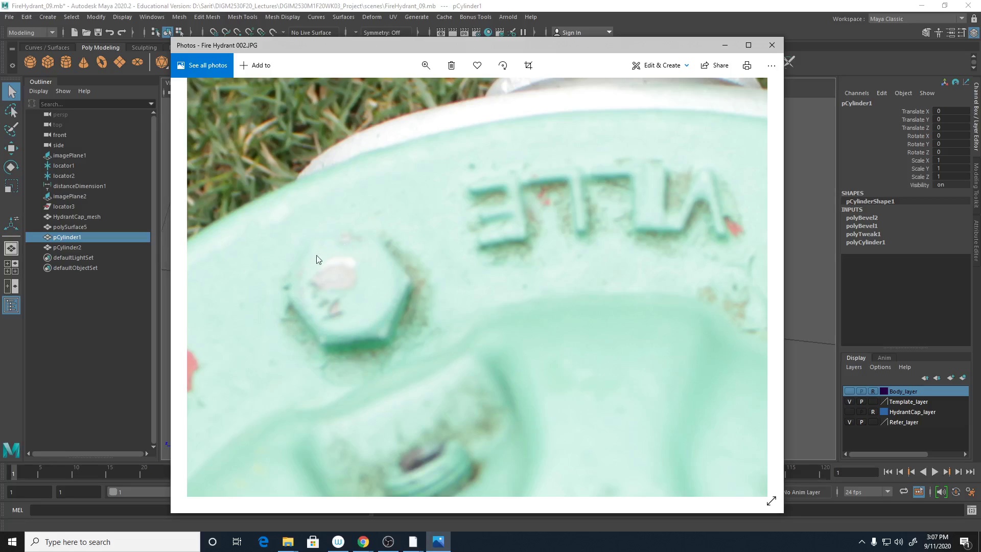
click(724, 45)
- Turn off the bolt's smooth preview and select the inner hexagonal edge loop on its top
scroll(429, 394, up, 3)
right_drag(466, 261, 467, 232)
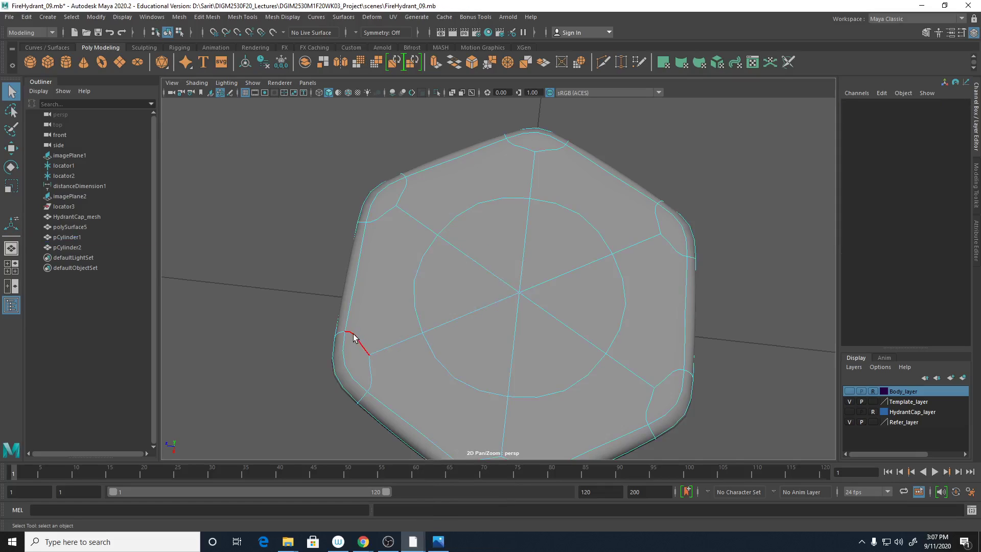
click(372, 356)
key(1)
alt+drag(503, 328, 499, 258)
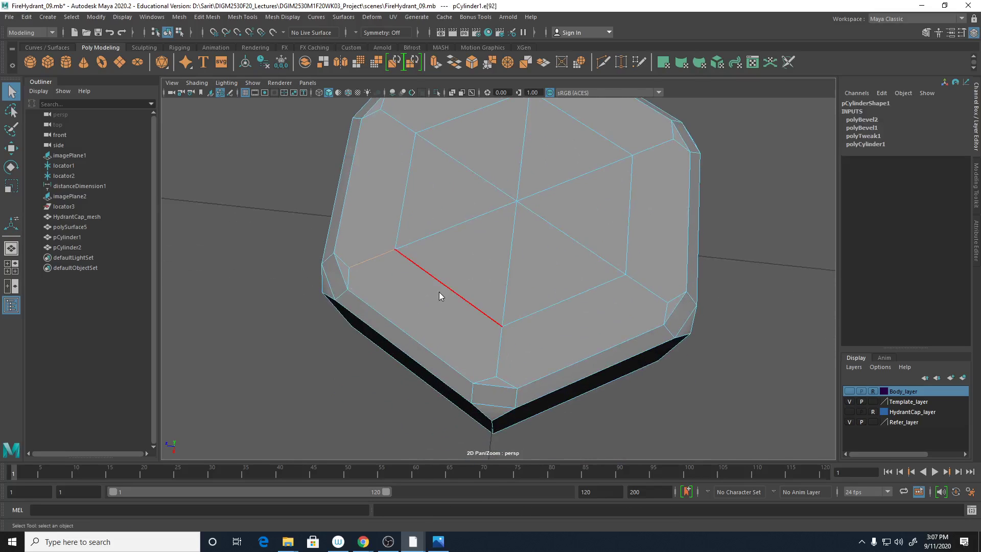
right_drag(439, 296, 435, 280)
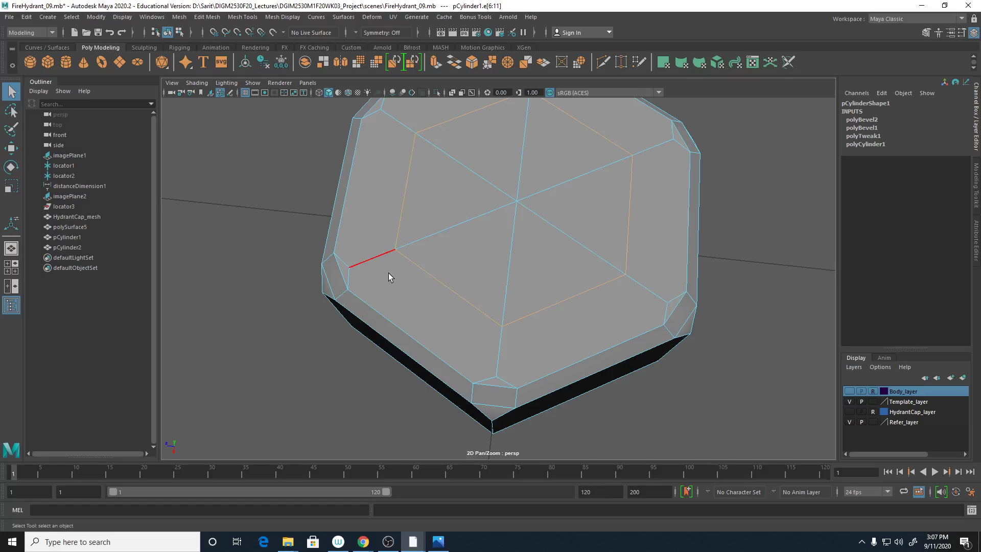
shift+right_drag(390, 276, 322, 273)
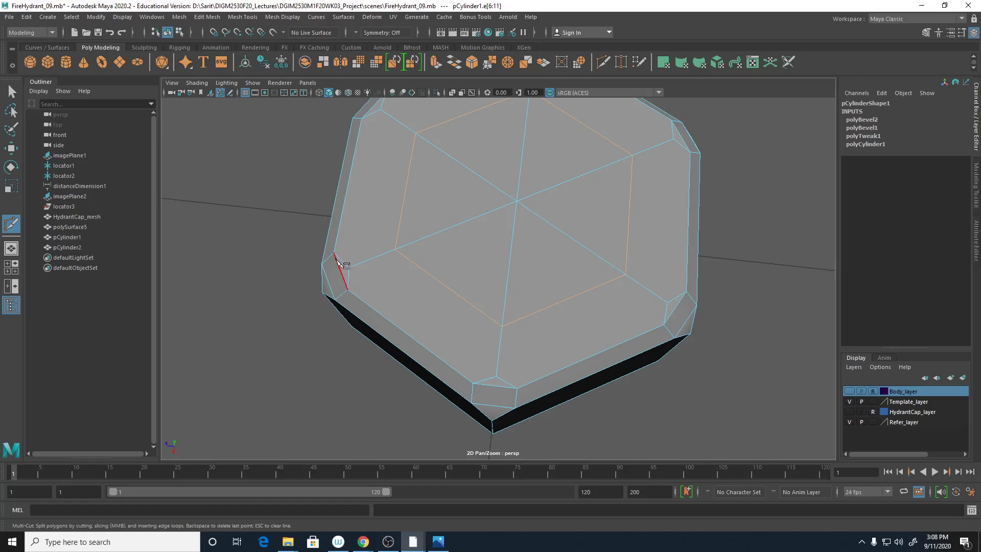
click(348, 268)
key(Escape)
key(Escape)
alt+drag(466, 284, 558, 323)
alt+right_drag(558, 324, 670, 342)
alt+drag(670, 343, 619, 357)
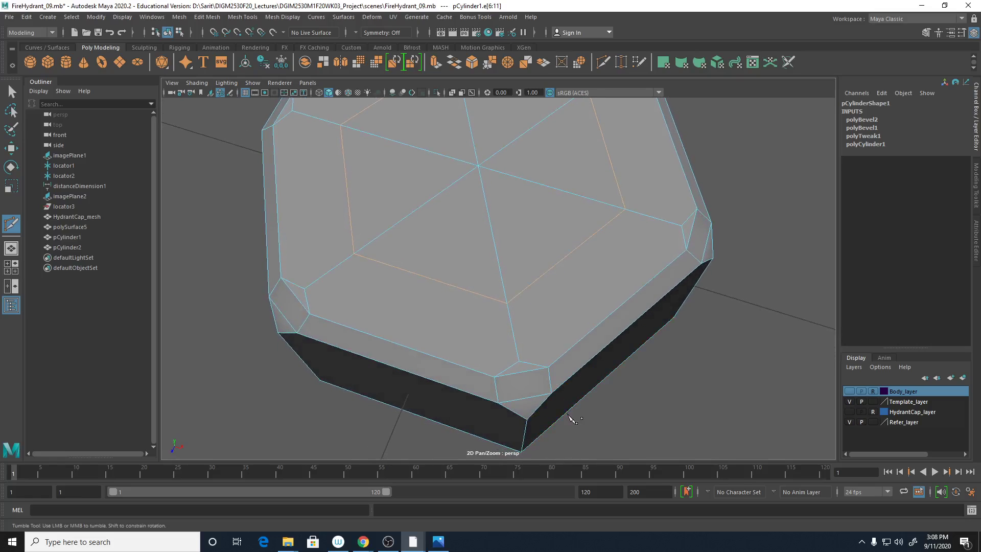
click(477, 165)
click(13, 93)
- Extrude the six triangular faces at the center of the bolt's top with an offset of 0.01
right_drag(436, 210, 437, 245)
click(435, 244)
shift+click(387, 208)
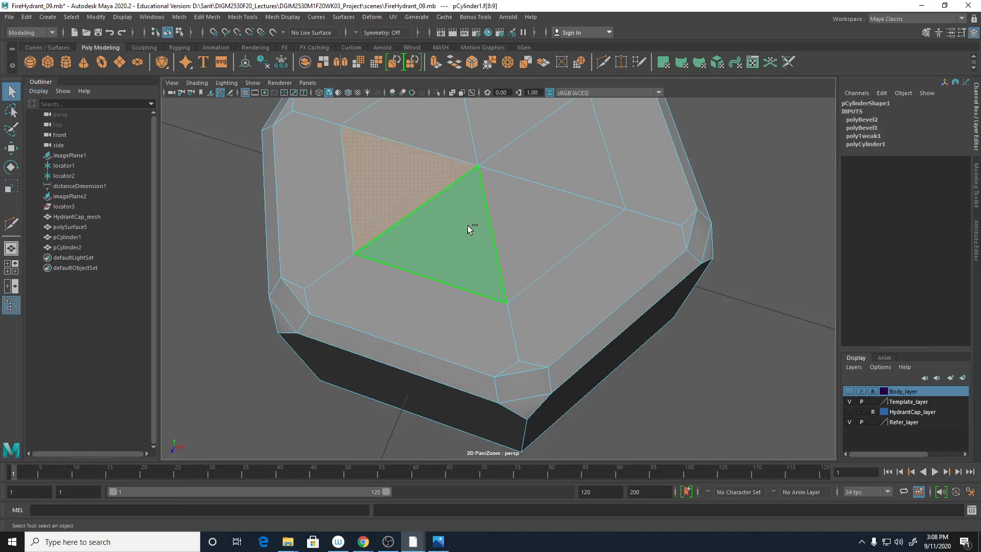
click(370, 218)
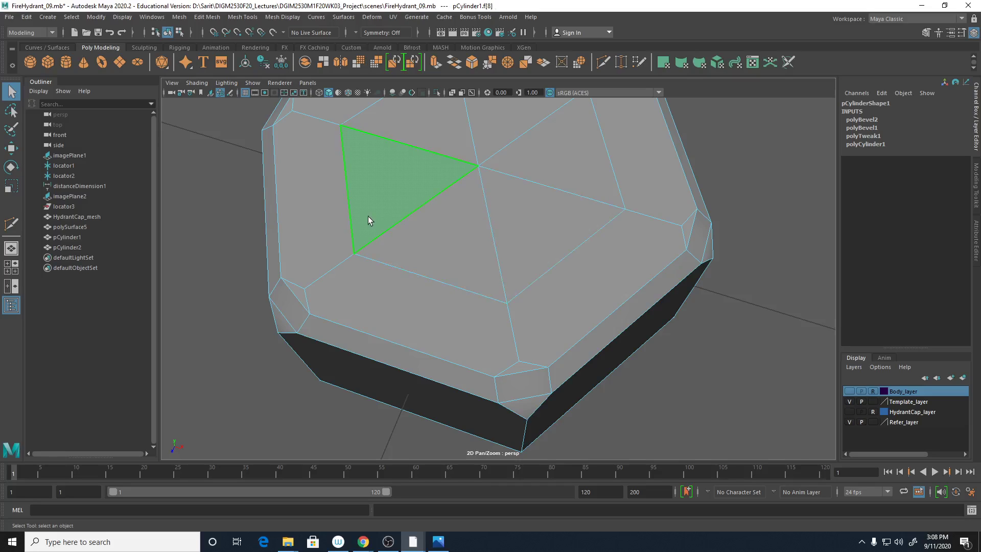
click(396, 249)
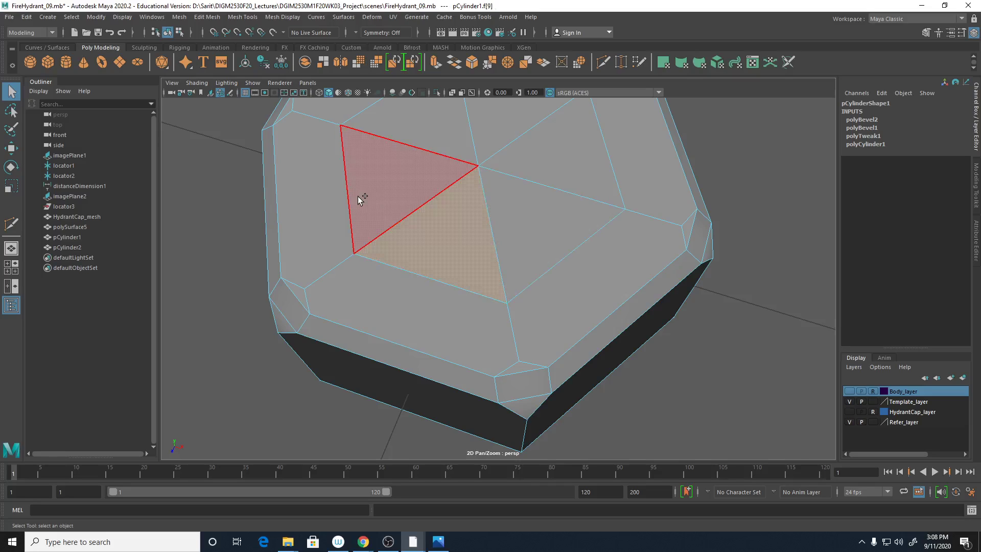
shift+click(394, 213)
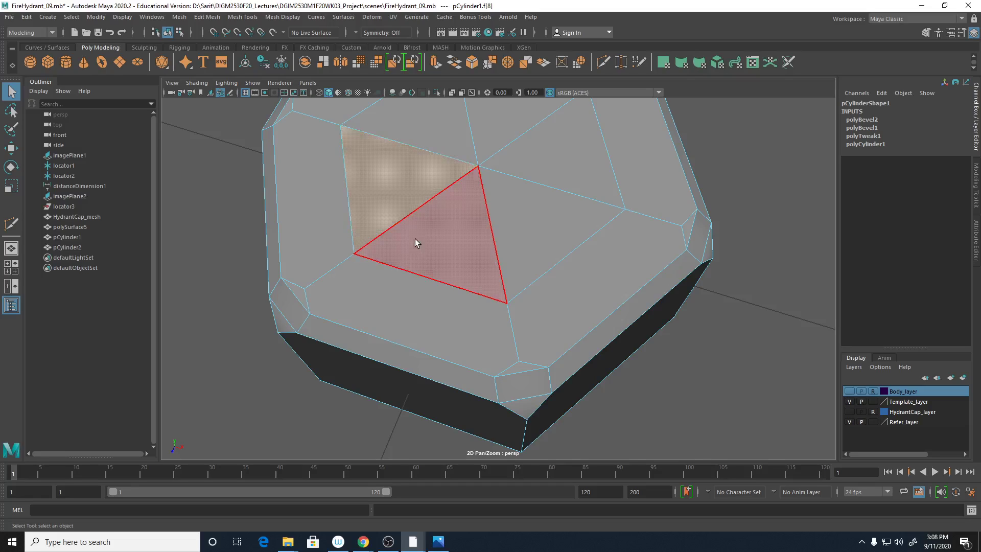
shift+click(513, 214)
shift+click(541, 164)
shift+click(503, 129)
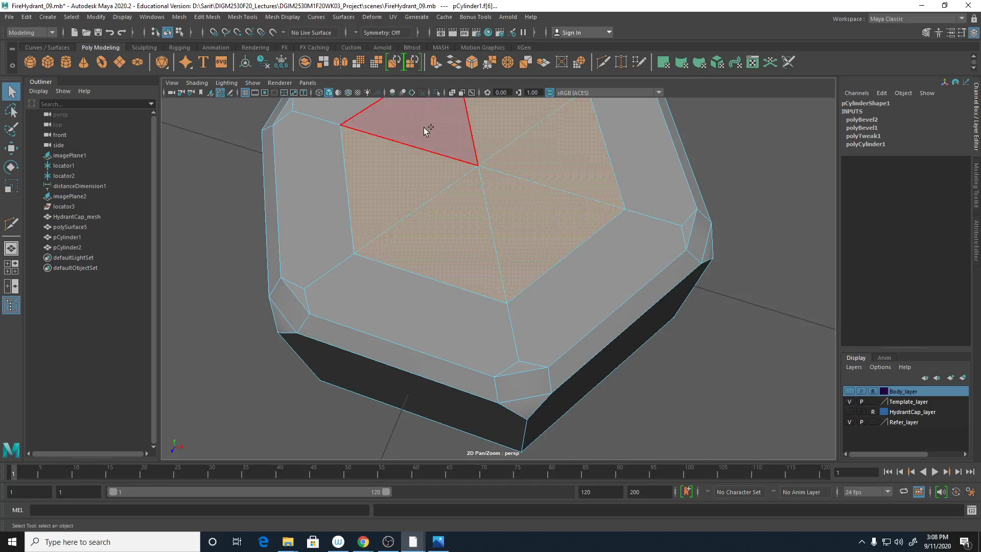
shift+click(424, 129)
shift+right_click(434, 184)
click(432, 211)
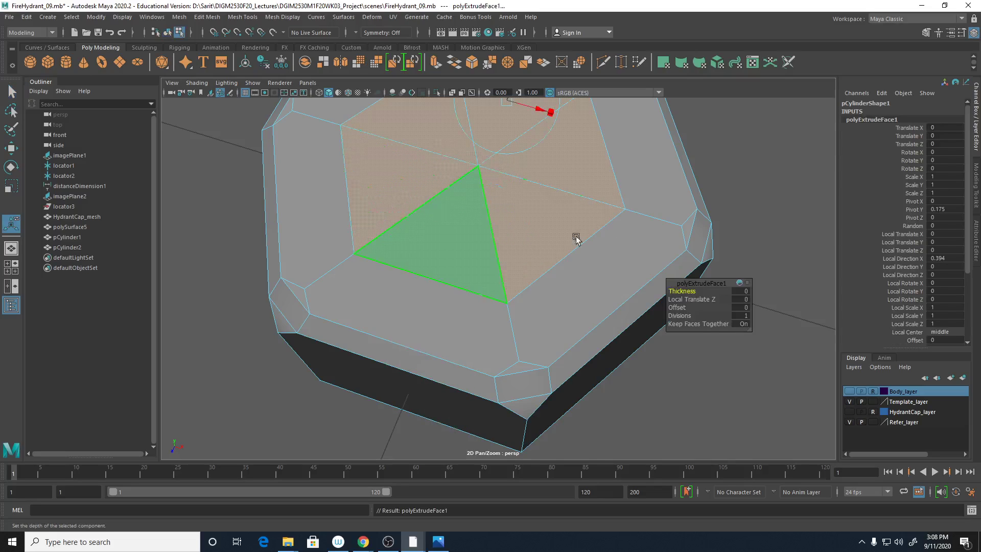
click(741, 308)
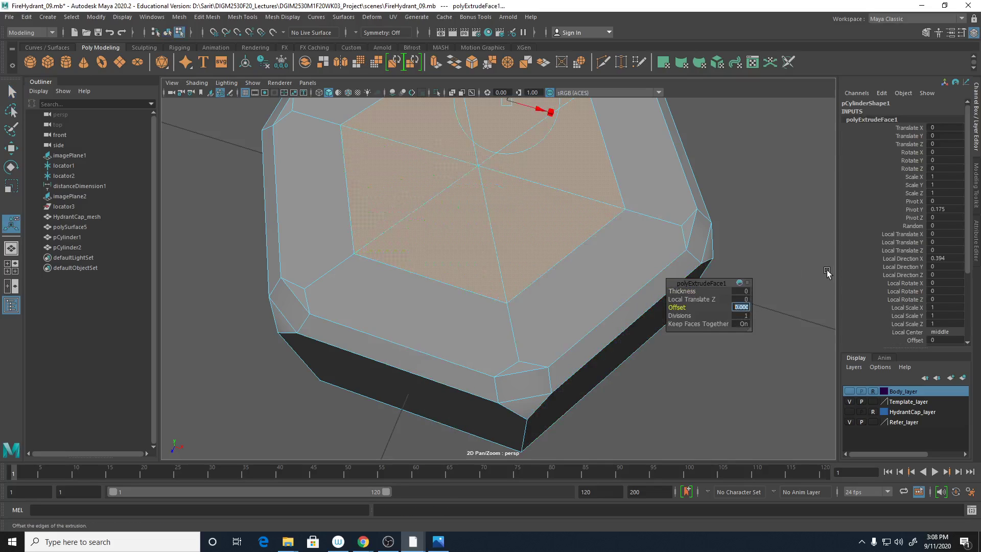
text(.01)
key(Return)
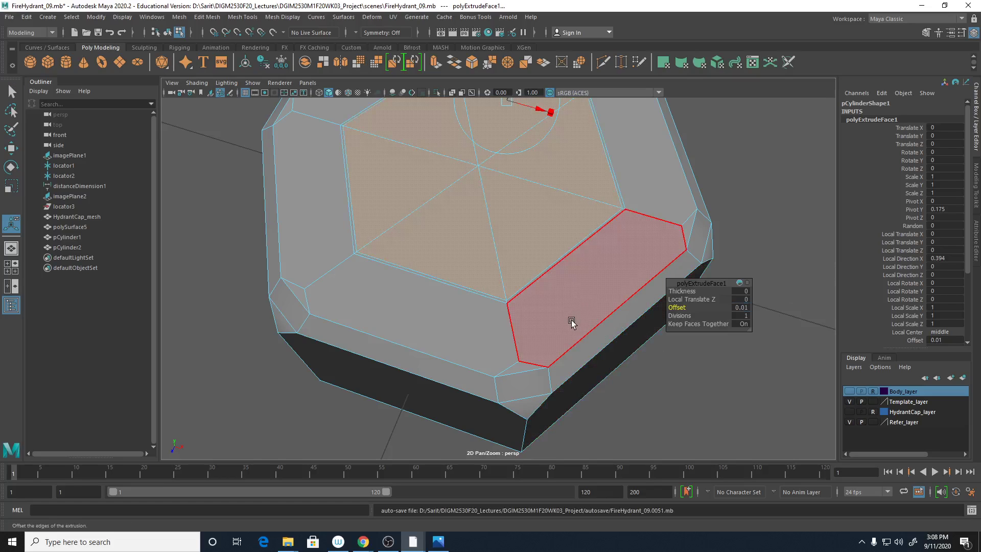
- Scale the outer hexagonal edge loop around the extruded top faces outward and turn on the smooth preview
right_drag(571, 258, 566, 231)
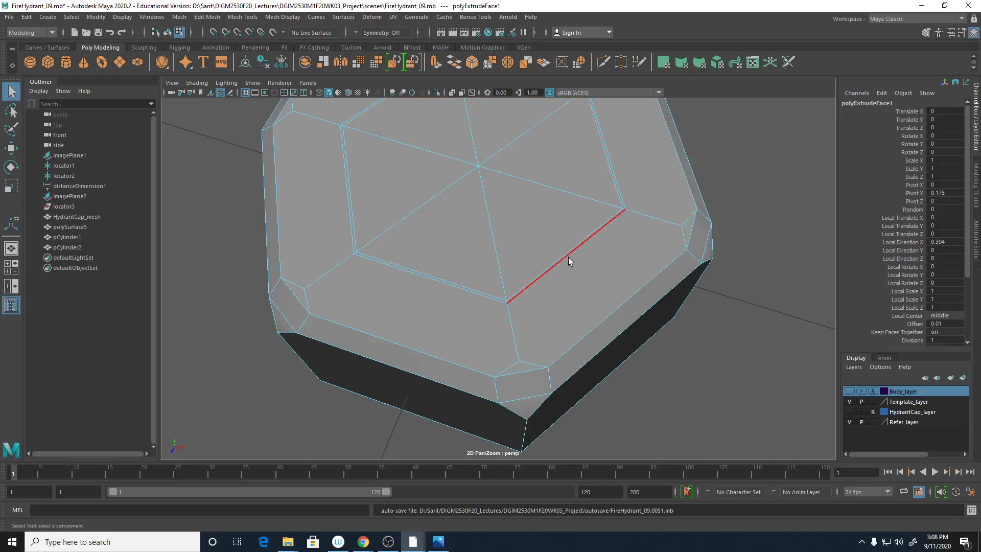
double_click(568, 257)
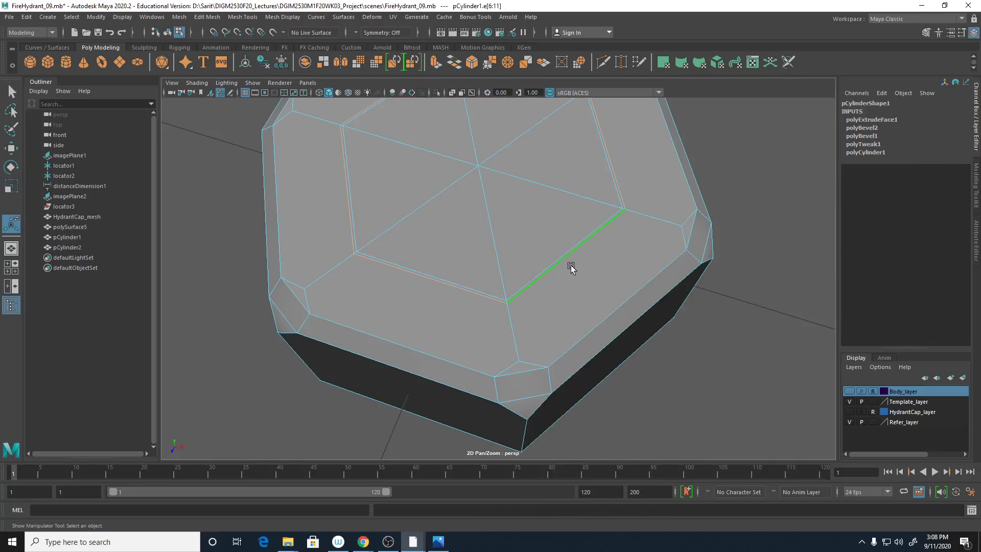
key(r)
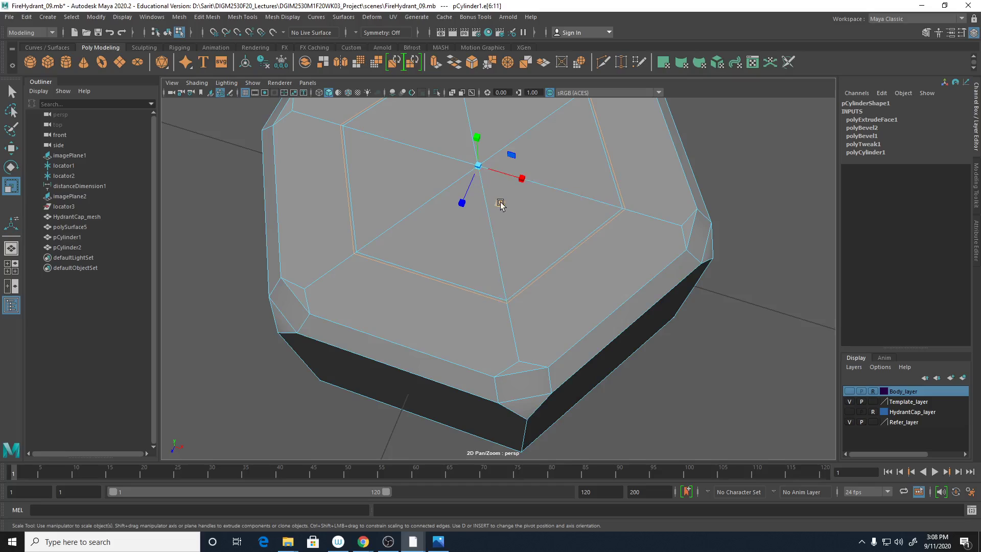
drag(499, 202, 516, 206)
key(3)
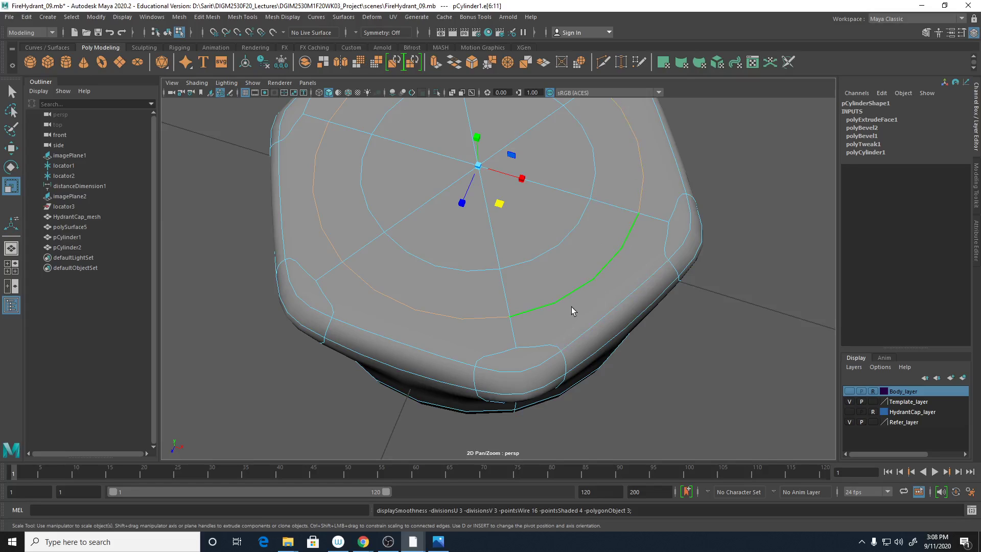
- Turn off the smooth preview and try to scale the outer hexagonal edge loop on the bolt's top closer to the corner bevels
key(1)
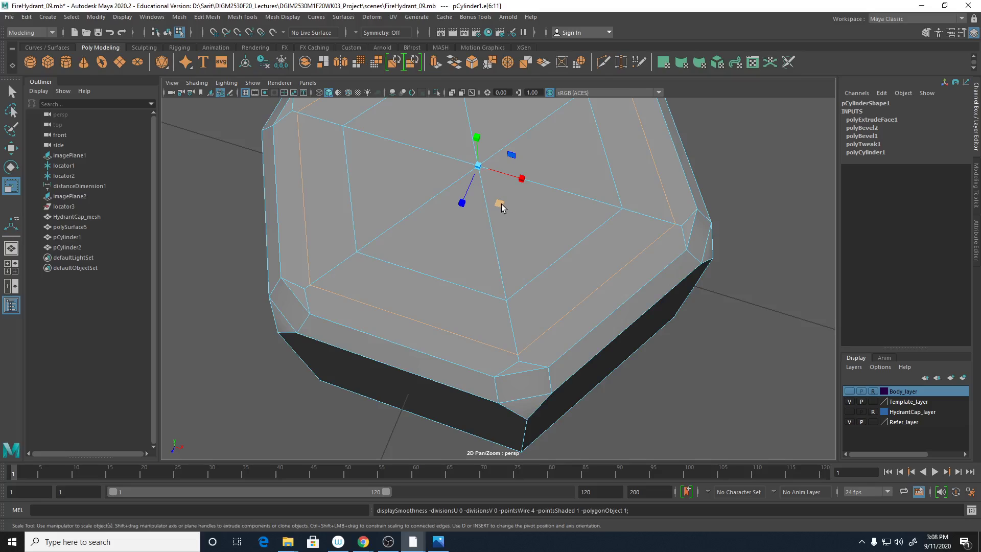
drag(501, 205, 502, 204)
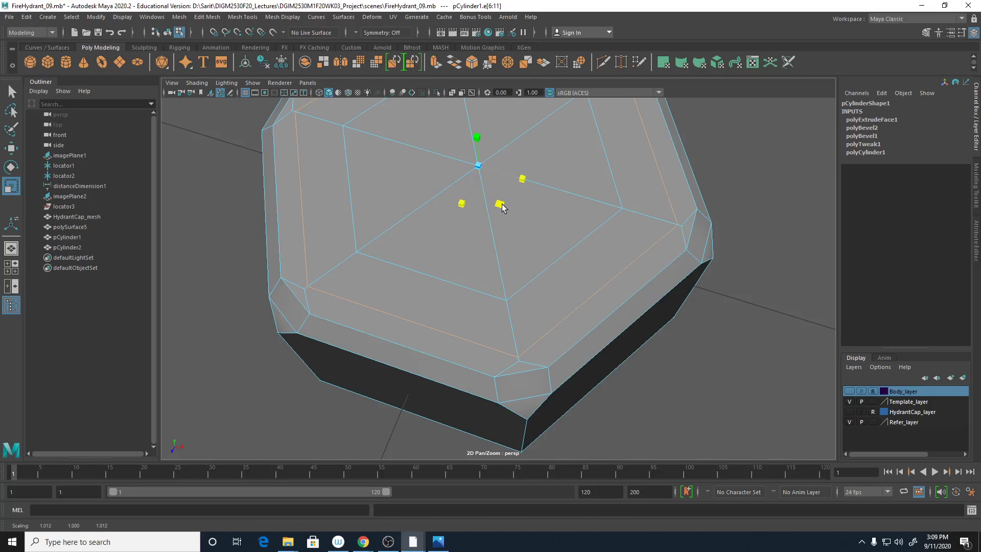
drag(502, 204, 500, 203)
alt+drag(385, 306, 493, 347)
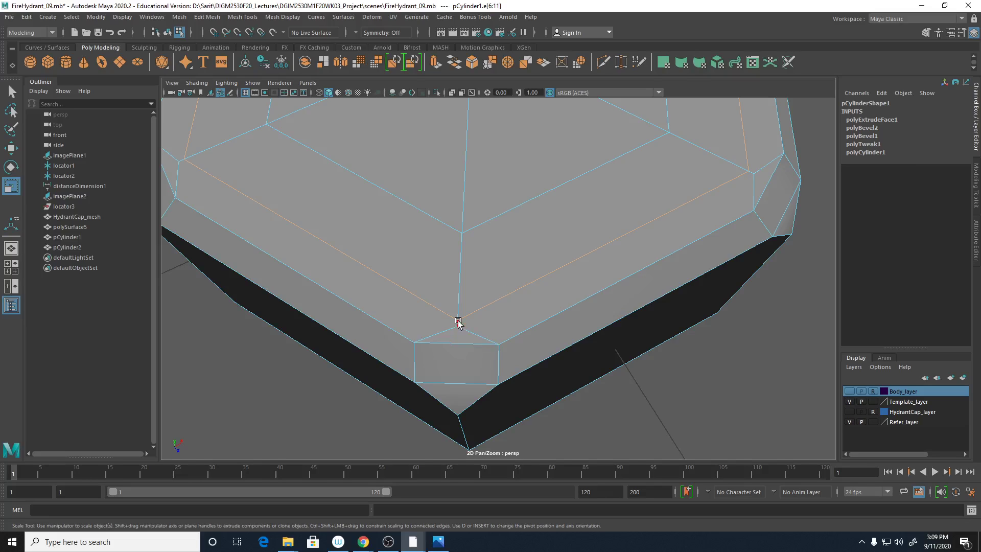
alt+drag(519, 309, 501, 304)
alt+middle_drag(501, 305, 521, 323)
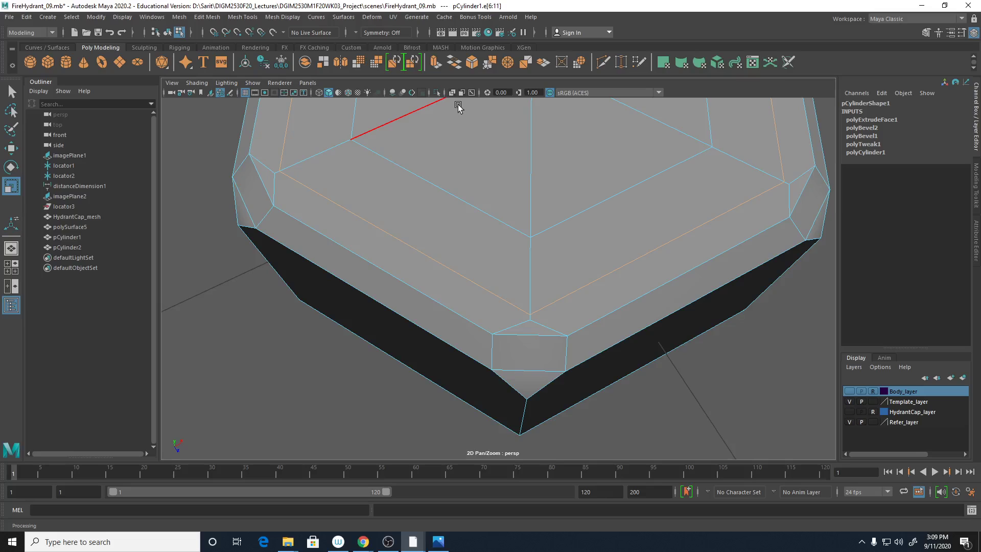
alt+right_drag(529, 299, 482, 299)
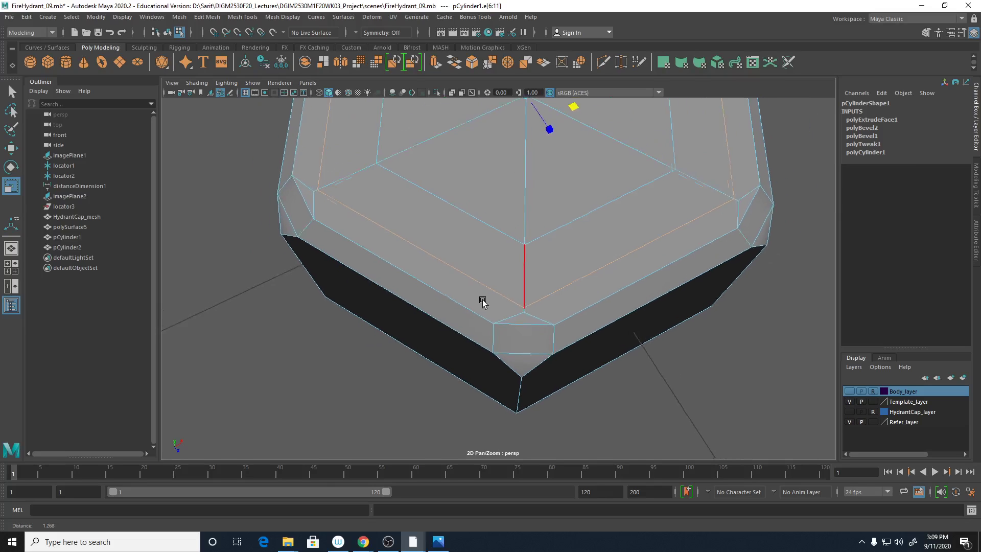
alt+drag(499, 359, 516, 255)
click(568, 121)
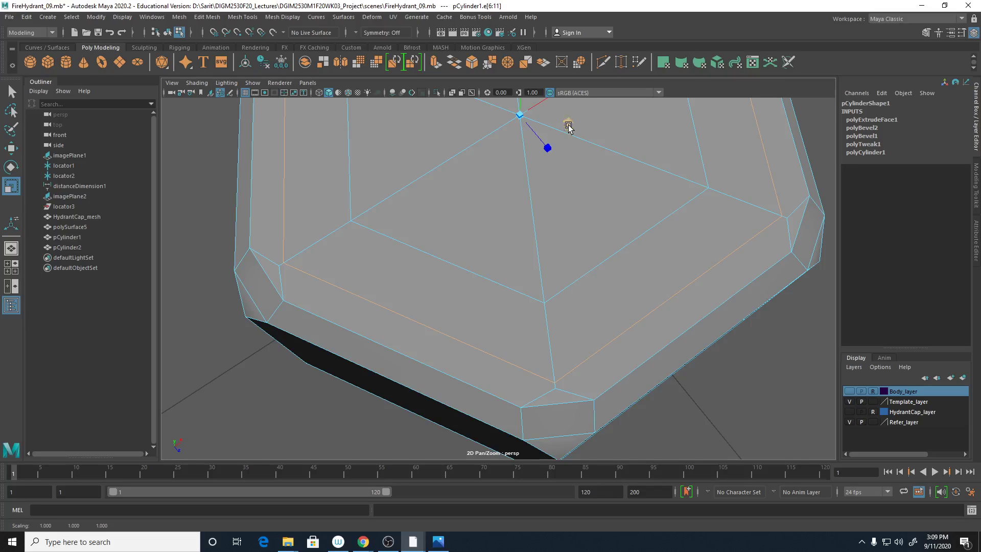
alt+drag(617, 376, 564, 369)
alt+right_drag(565, 369, 627, 393)
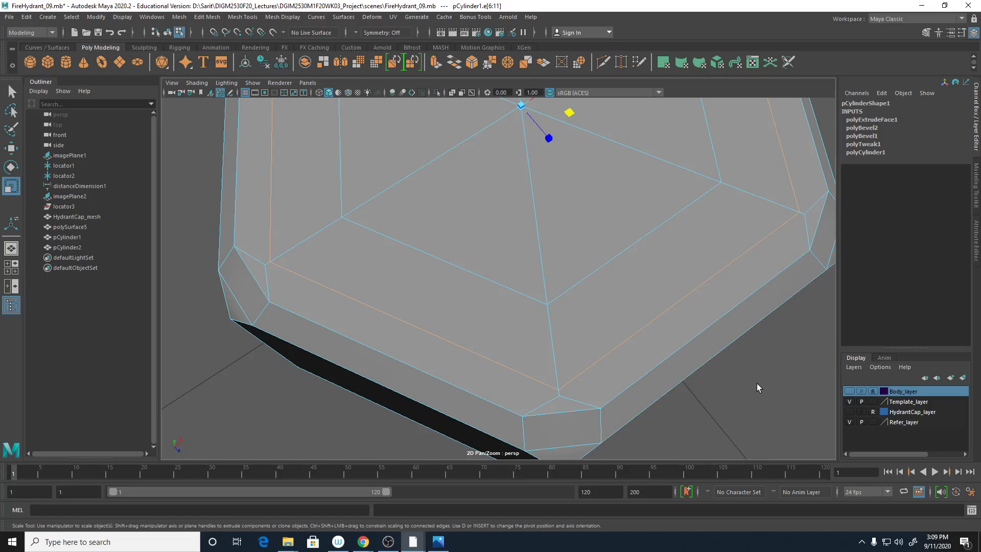
- Undo the edge loop scaling and the offset extrusion of the bolt's central top faces, and clear the selection
key(ctrl+z)
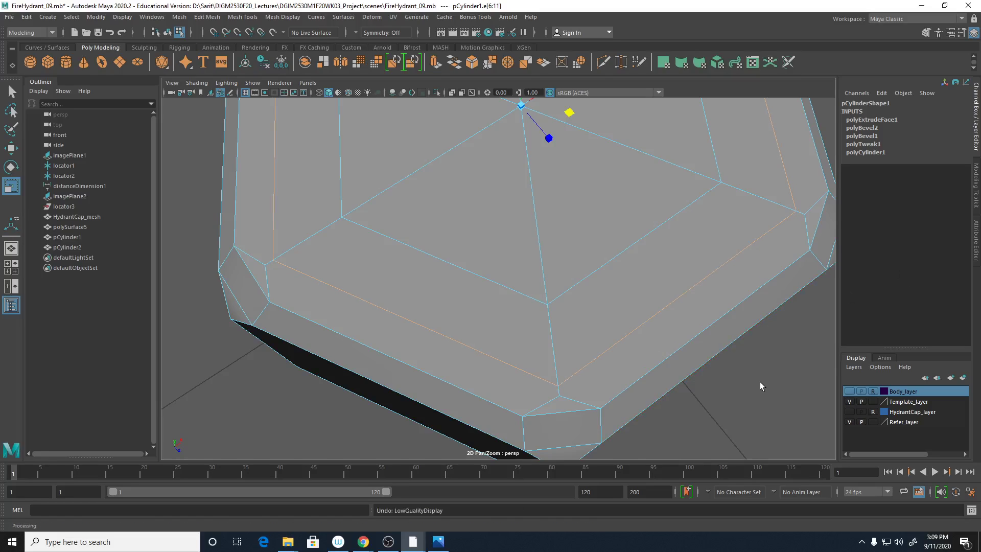
key(ctrl+z)
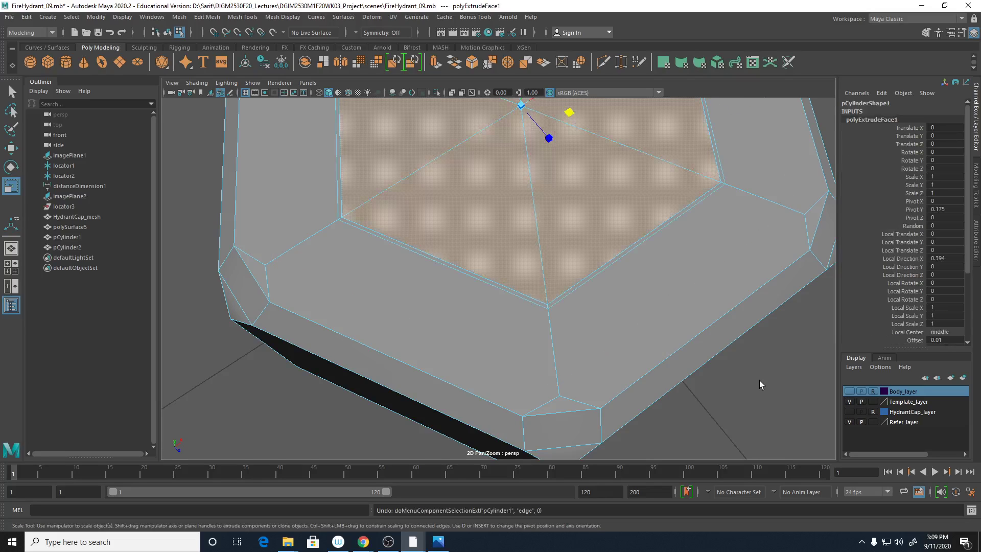
click(762, 379)
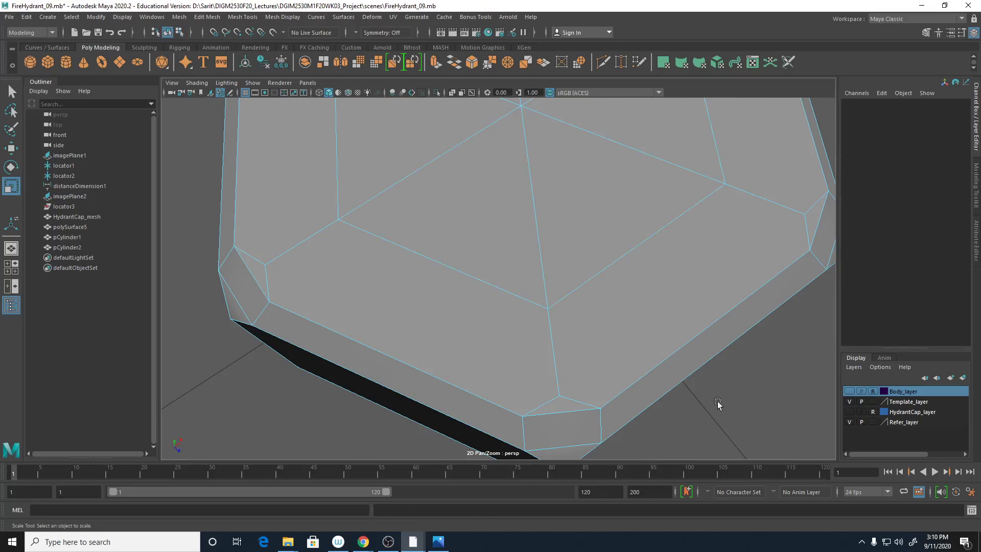
- Multi-Cut edges between the inner corner vertices of the bevels along two adjacent sides of the bolt's top
alt+drag(716, 403, 687, 379)
alt+middle_drag(687, 378, 689, 335)
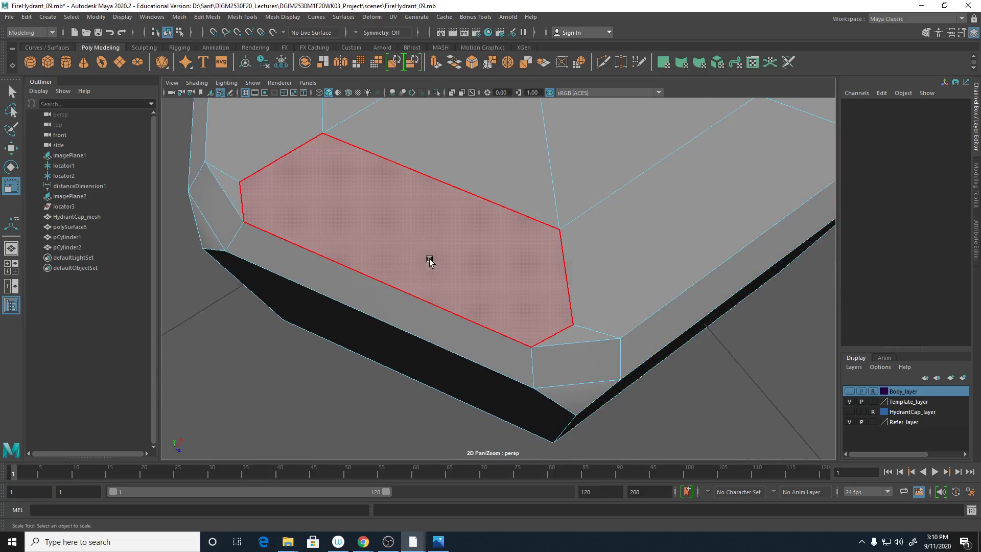
scroll(691, 339, down, 2)
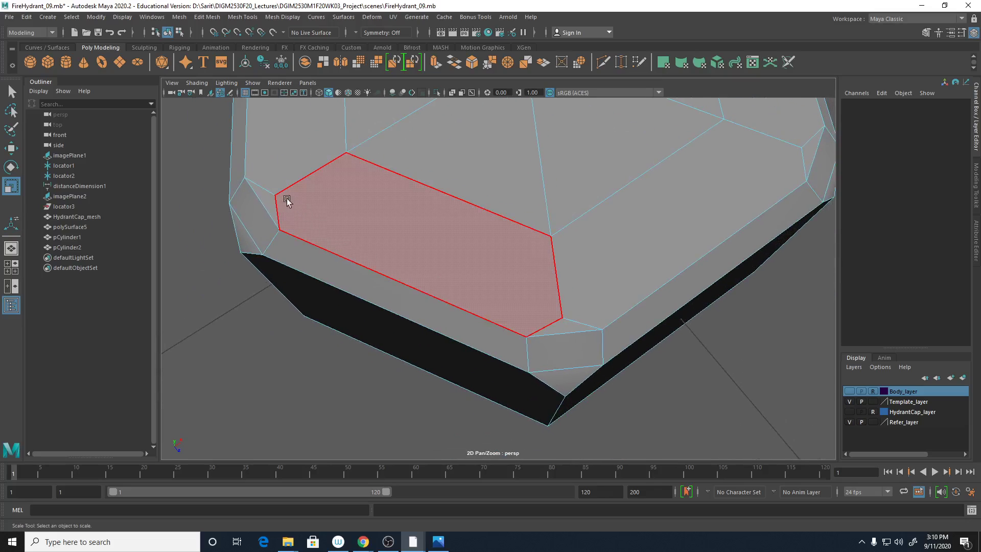
shift+right_click(327, 213)
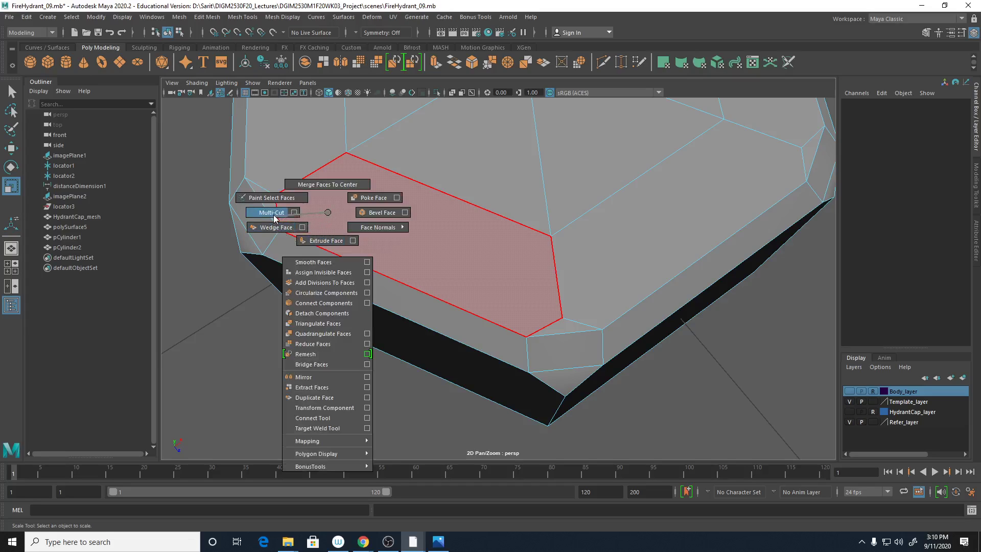
click(271, 211)
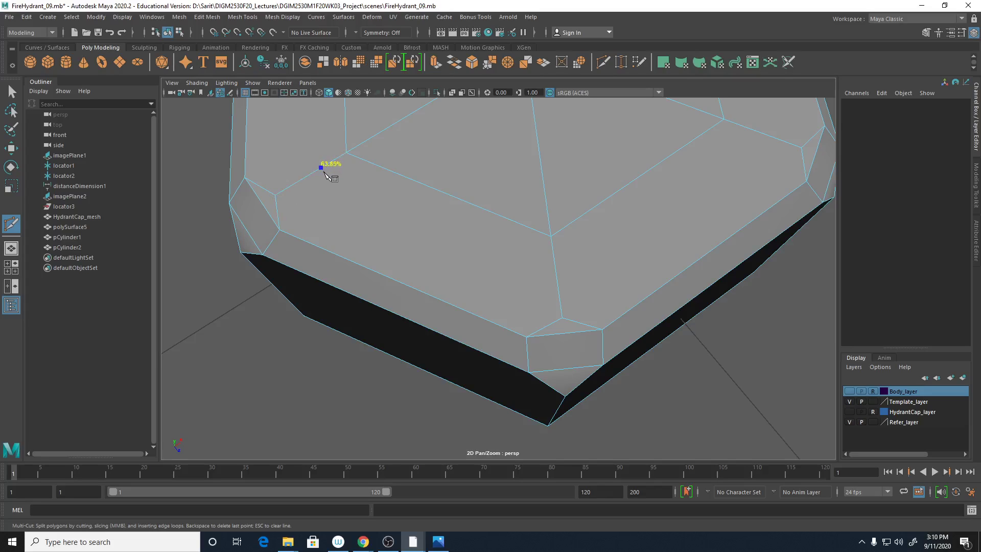
drag(324, 174, 377, 413)
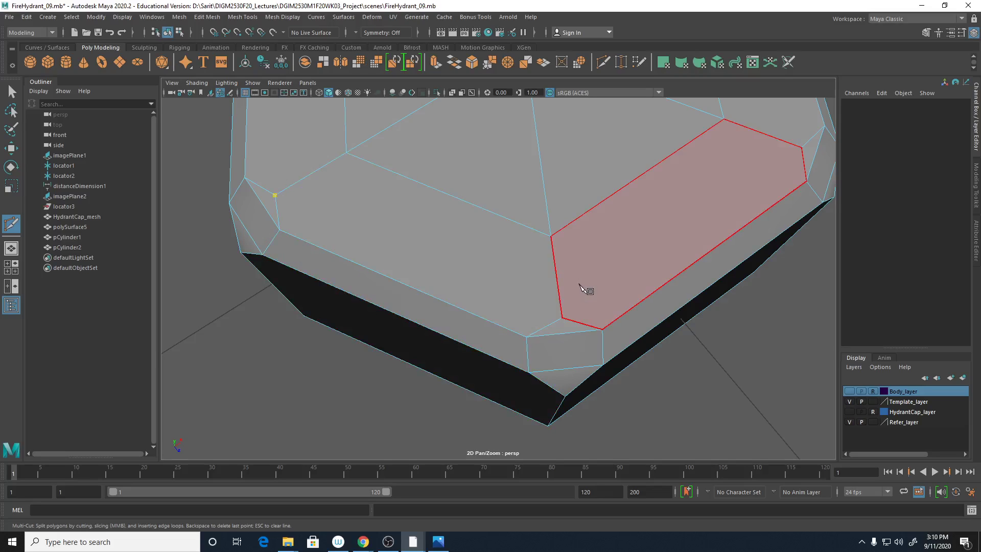
click(562, 317)
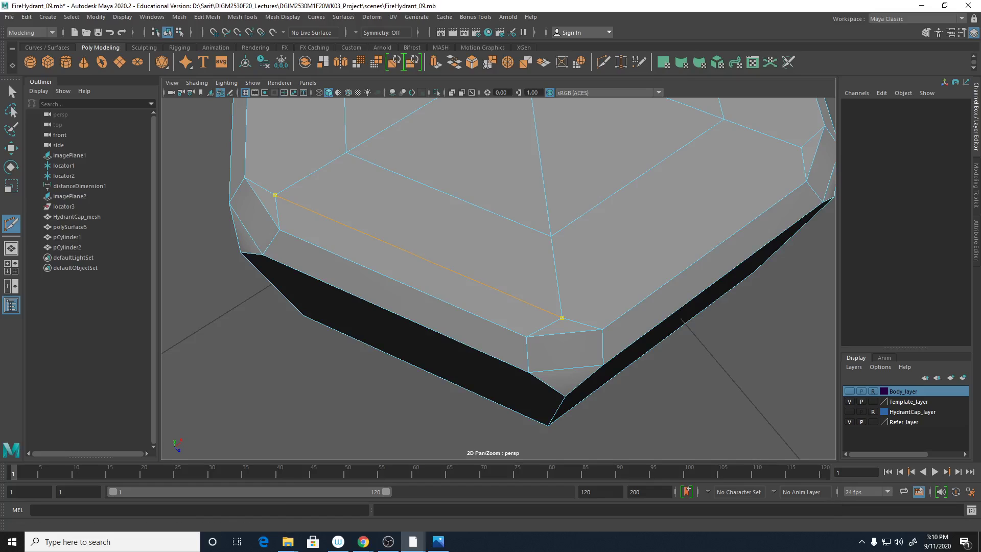
alt+middle_drag(822, 373, 647, 432)
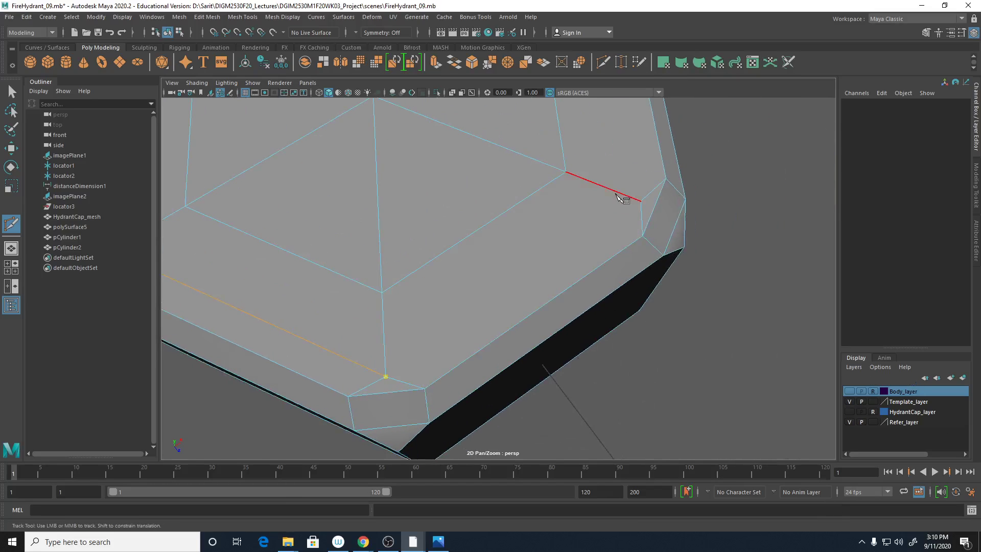
scroll(722, 236, down, 5)
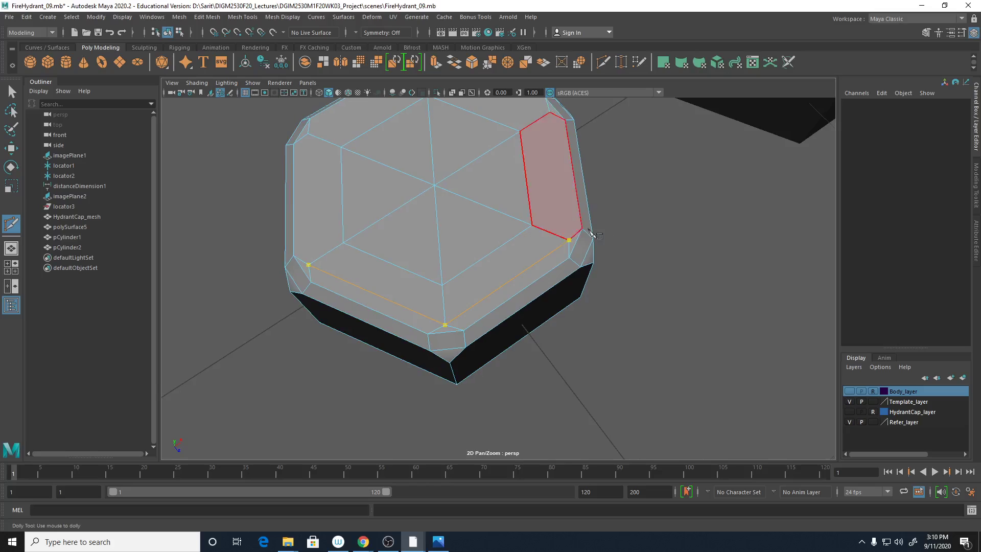
- Multi-Cut edges between the inner bevel corner vertices along the remaining four sides of the top, closing the hexagonal ring
alt+middle_drag(609, 280, 610, 312)
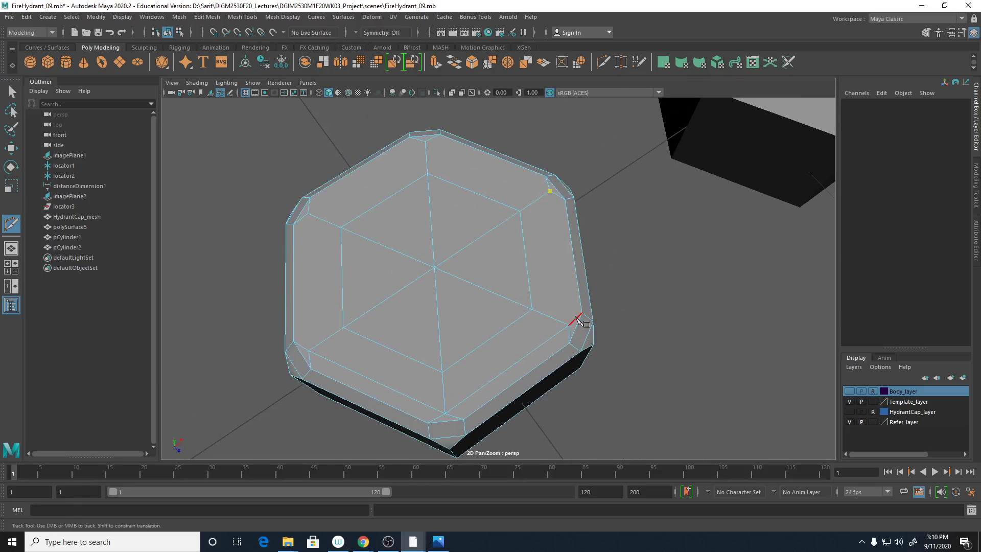
click(566, 330)
click(552, 193)
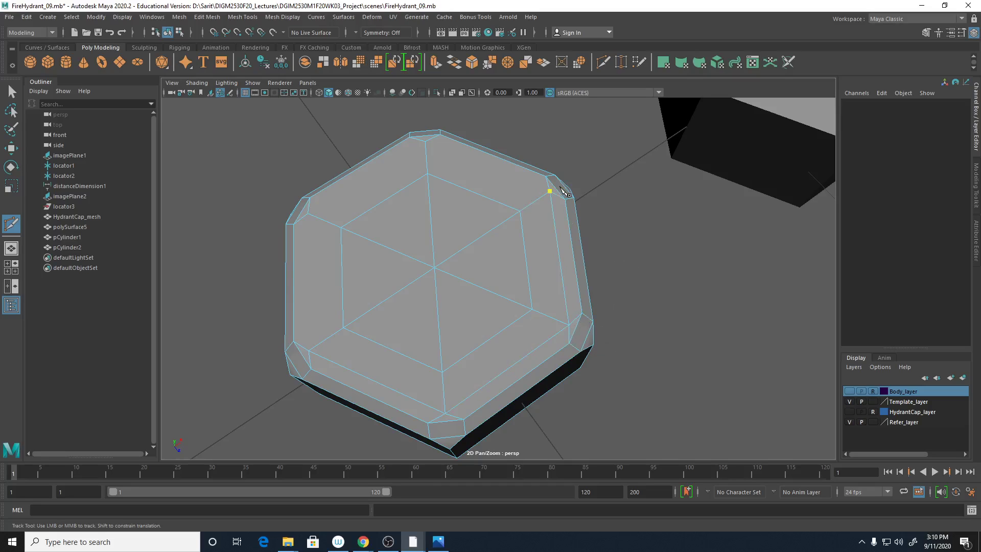
click(425, 141)
click(309, 215)
click(309, 351)
key(Return)
- Multi-Cut a closed ring of edges around the bolt's side walls, joining the lower tips of all six corner bevels, and exit the tool
scroll(634, 370, down, 2)
alt+drag(634, 367, 613, 346)
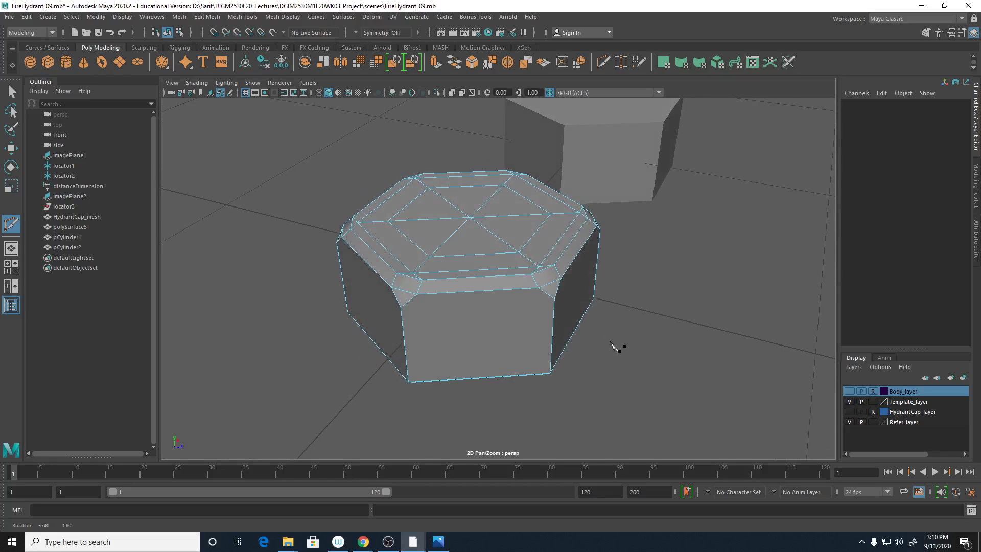
click(401, 307)
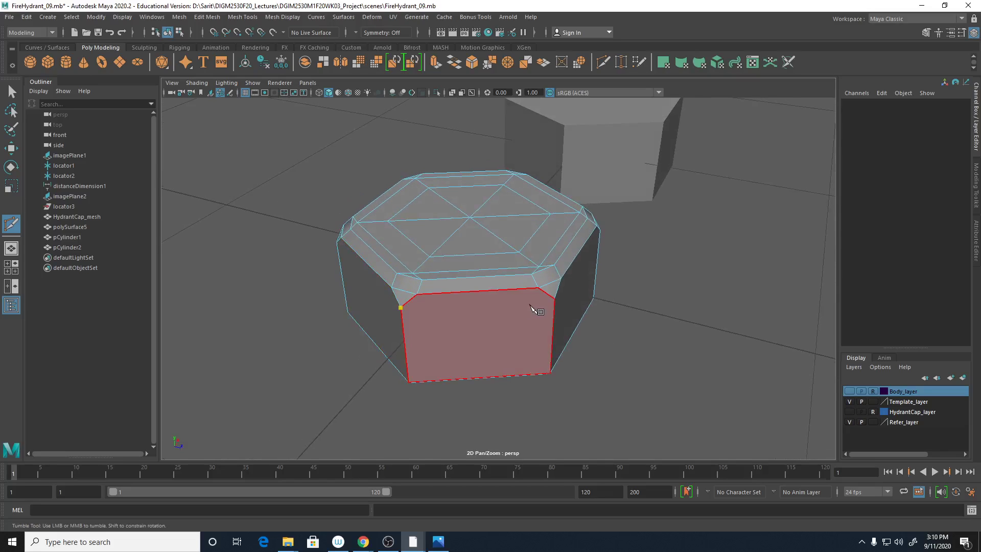
click(553, 297)
alt+drag(580, 322, 514, 287)
click(532, 259)
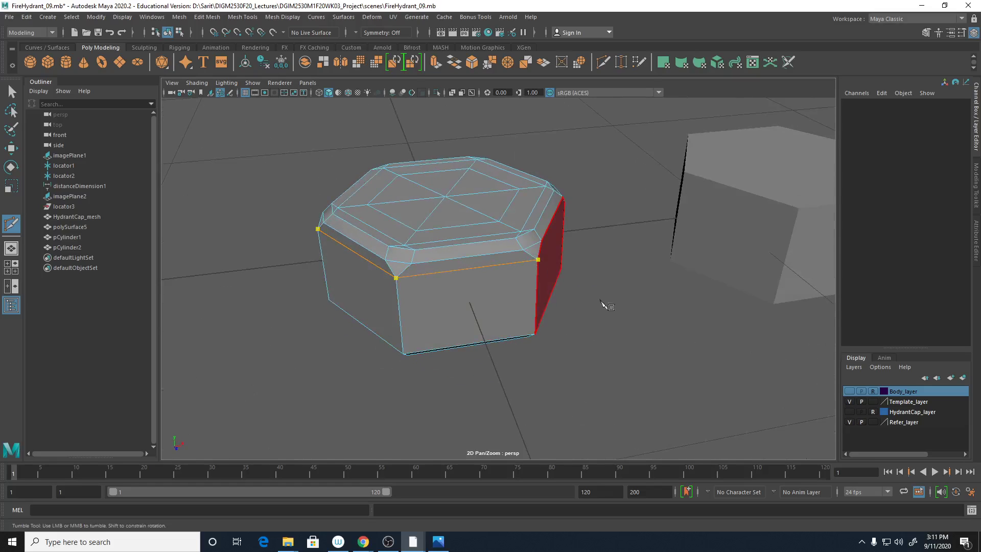
alt+drag(604, 304, 498, 273)
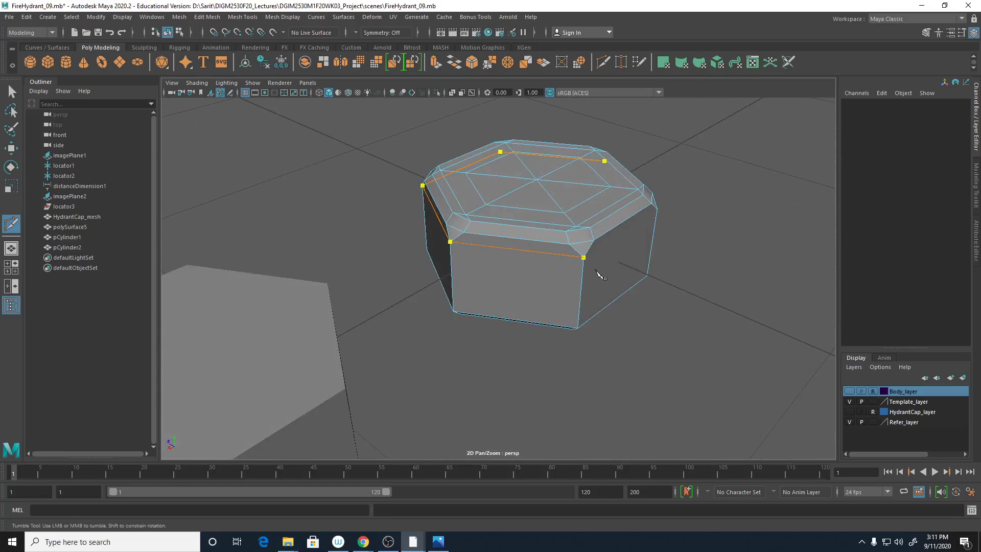
alt+drag(602, 274, 510, 273)
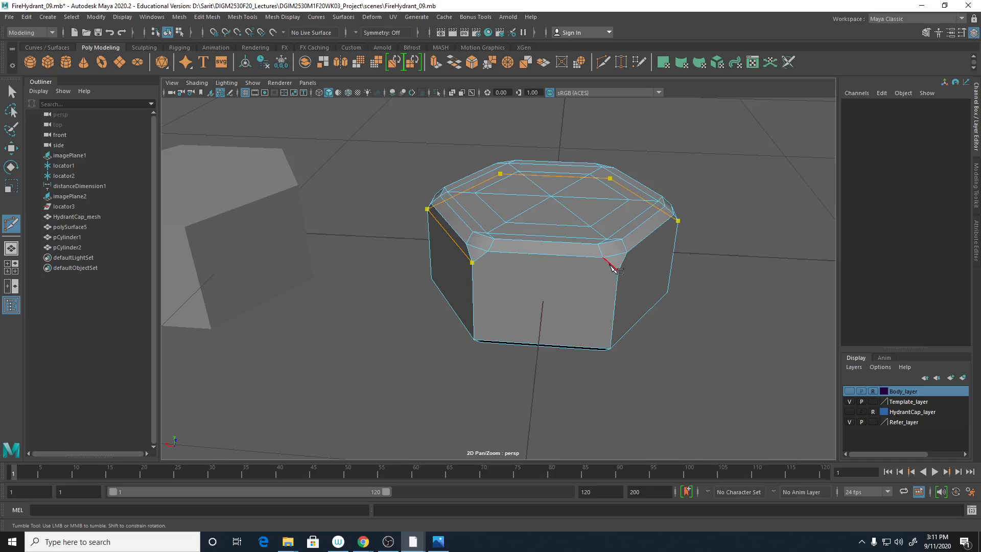
alt+drag(715, 317, 600, 314)
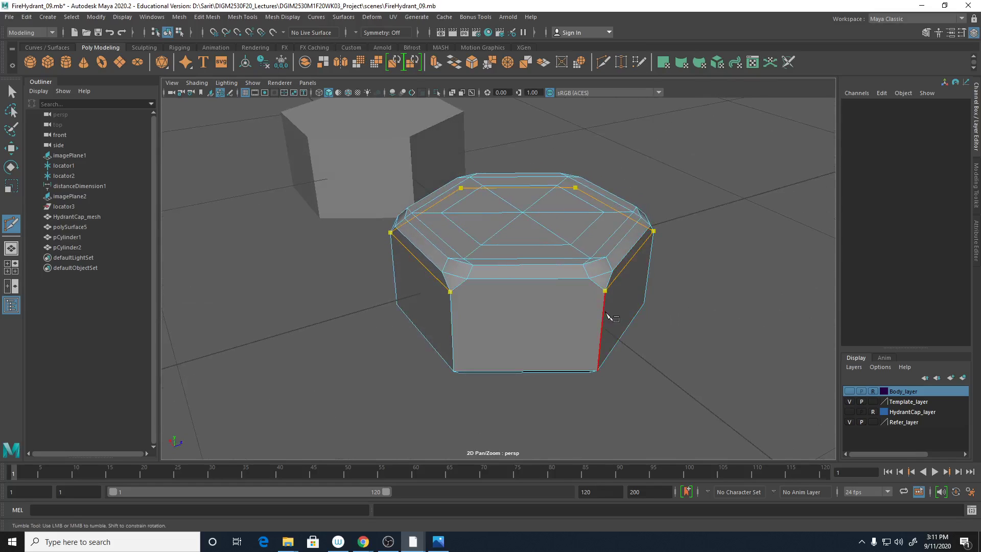
click(624, 281)
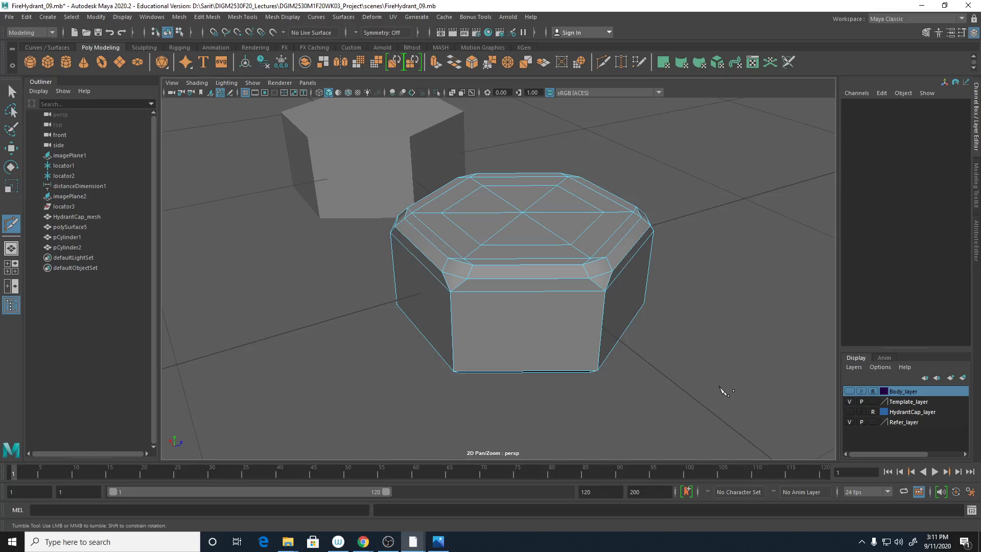
alt+drag(631, 404, 668, 409)
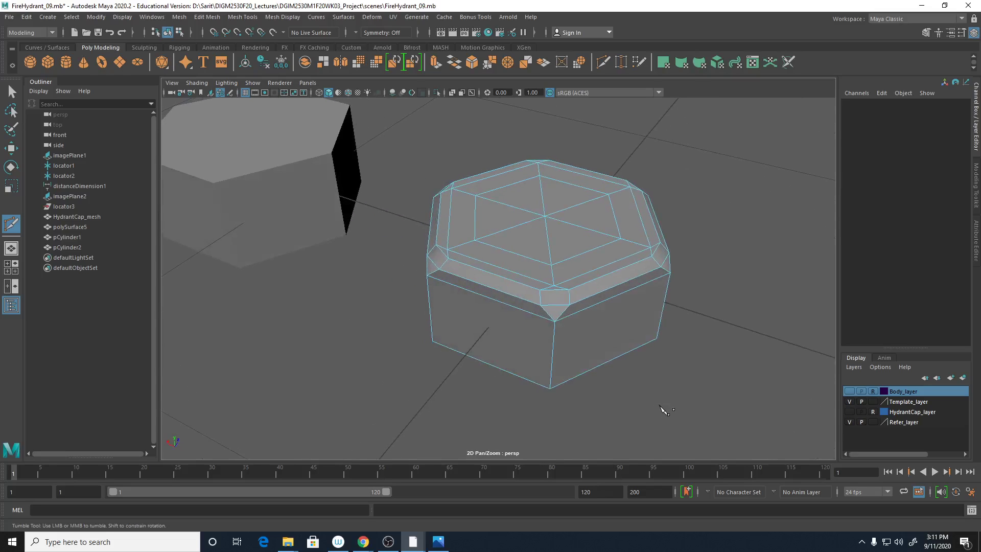
click(12, 91)
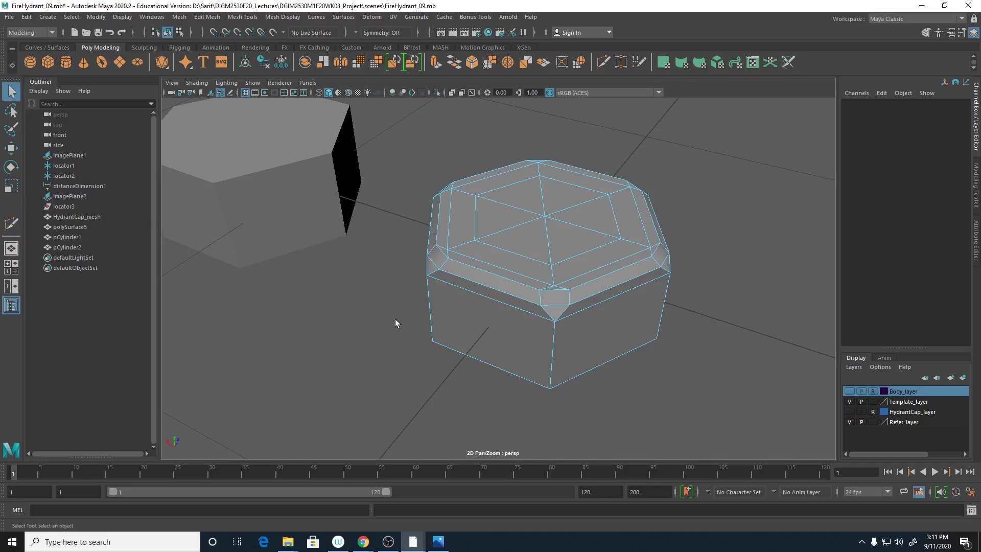
- Activate Multi-Cut and preview an edge loop around the bolt's vertical side faces without inserting it
mouse_move(574, 341)
alt+mouse_down()
mouse_move(579, 307)
mouse_move(608, 302)
mouse_move(610, 285)
mouse_move(587, 332)
alt+mouse_up()
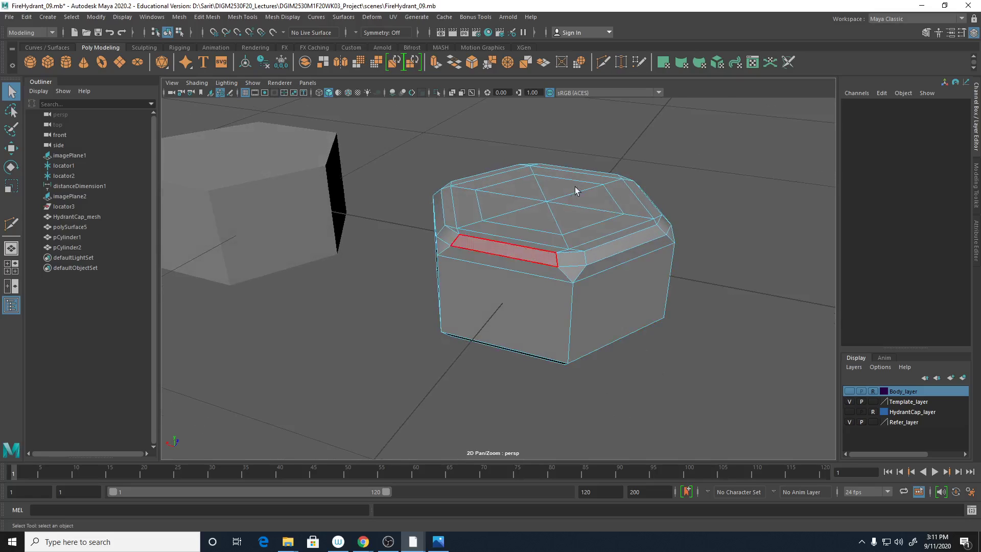
alt+drag(600, 312, 602, 244)
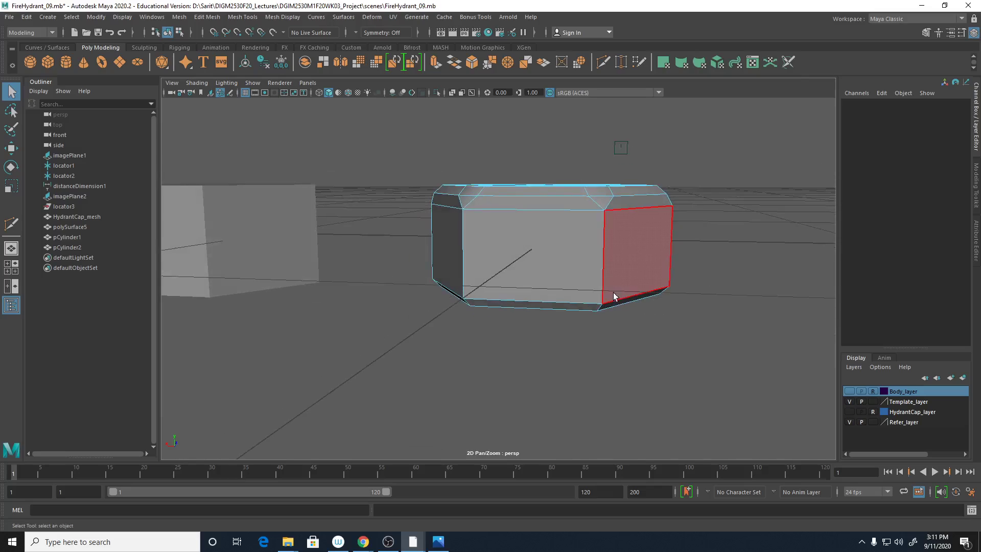
shift+right_click(604, 251)
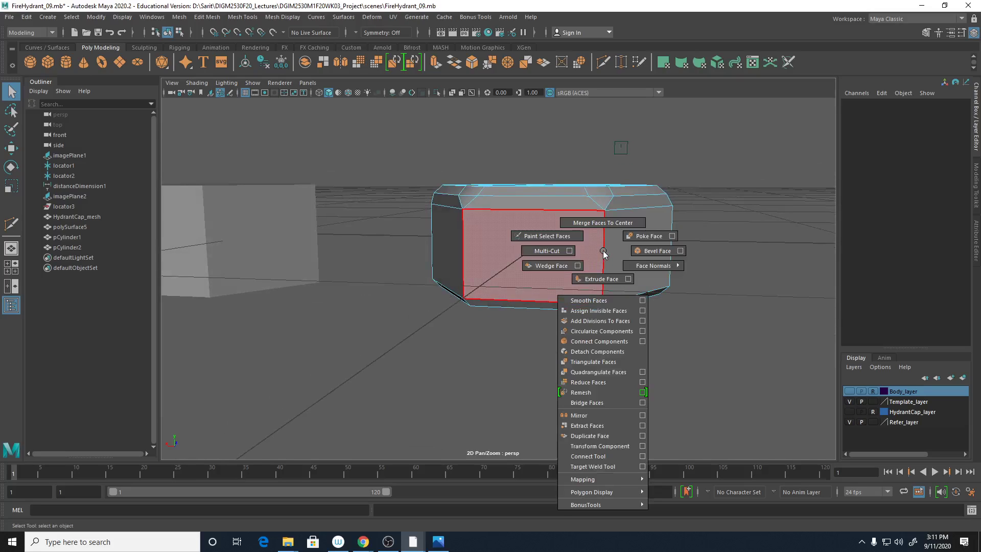
click(536, 253)
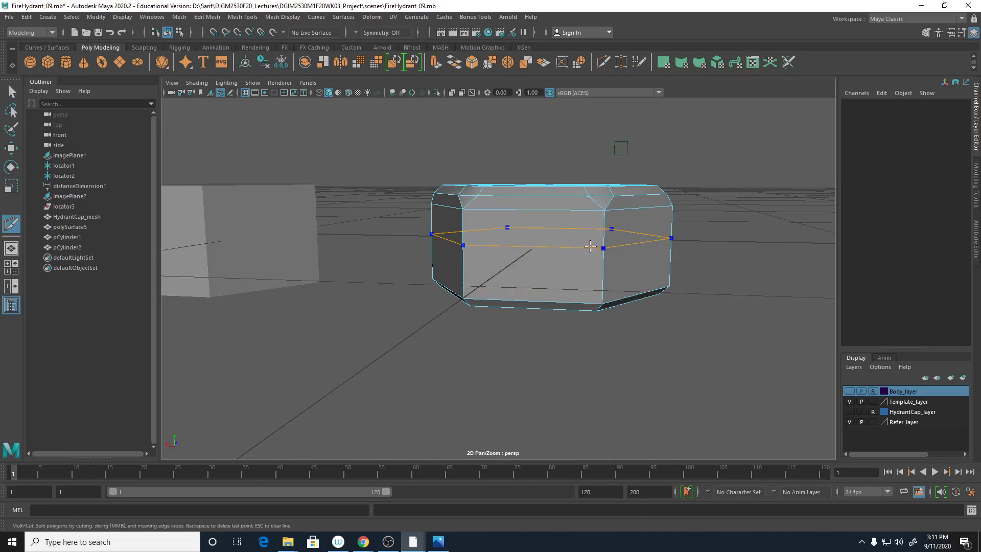
alt+drag(757, 221, 730, 251)
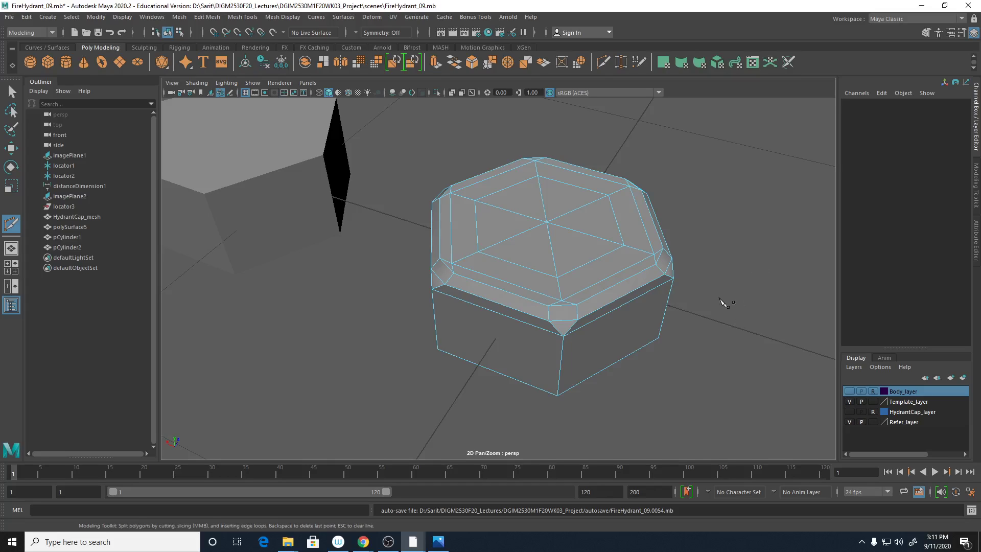
alt+drag(682, 331, 696, 324)
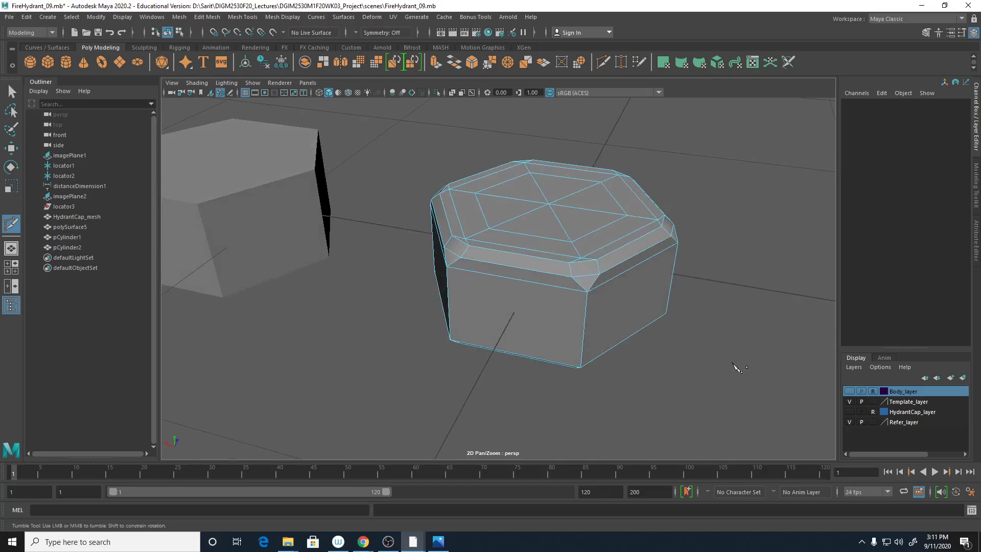
- Preview the bolt in smooth mesh display and return it to the unsmoothed display
alt+drag(733, 365, 677, 361)
key(3)
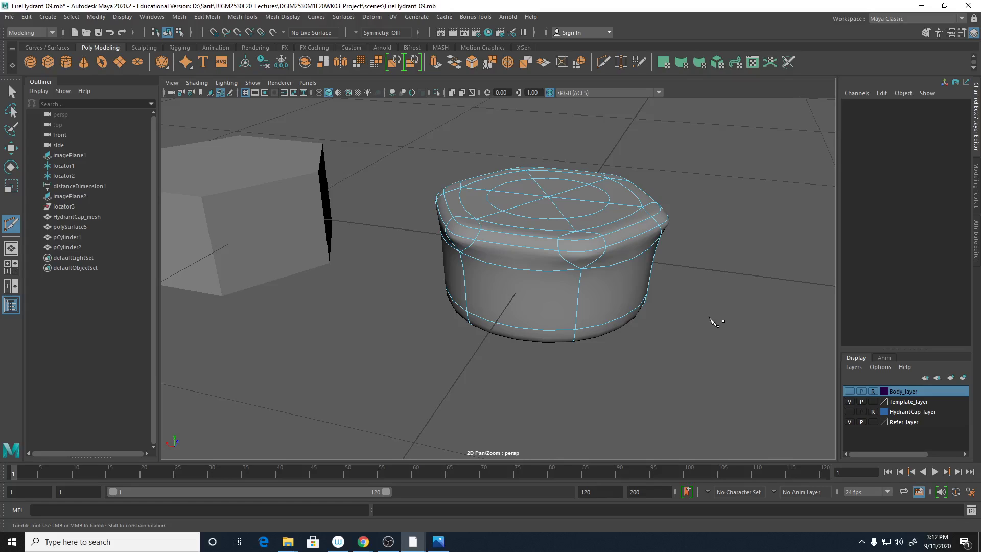
key(1)
mouse_move(693, 351)
alt+mouse_down()
mouse_move(650, 347)
mouse_move(717, 357)
mouse_move(698, 355)
alt+mouse_up()
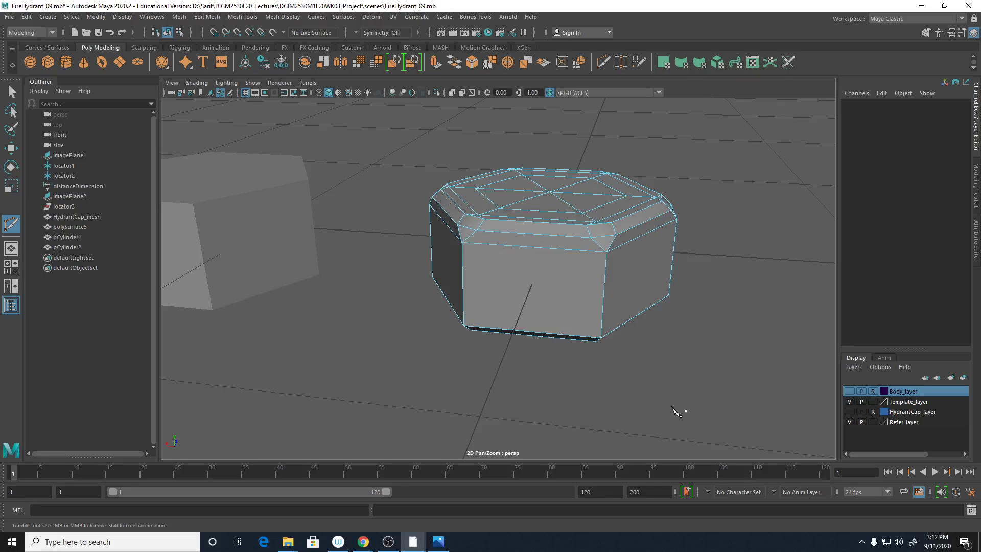
- Insert an edge loop around the middle of the bolt's side walls and delete all the faces below that loop
ctrl+click(605, 289)
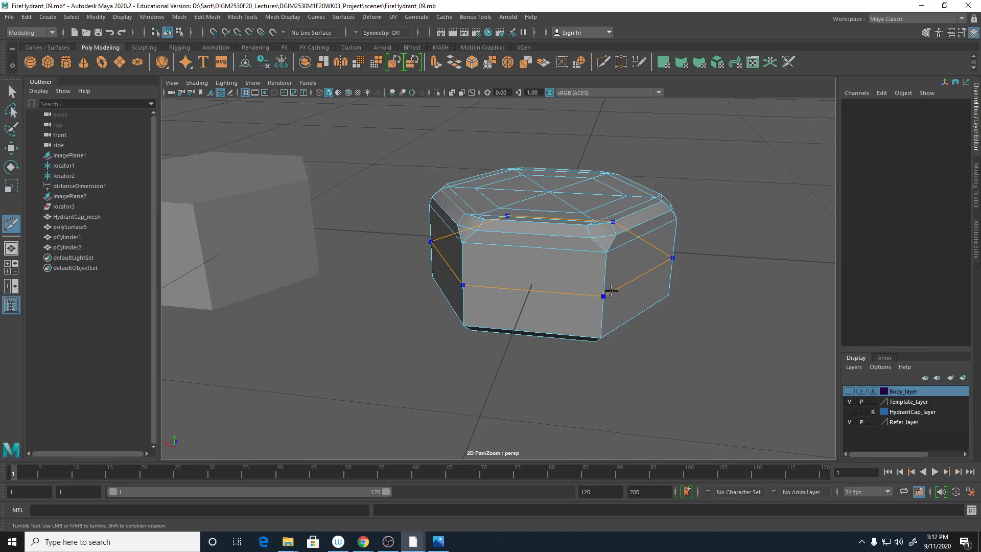
ctrl+drag(619, 282, 614, 289)
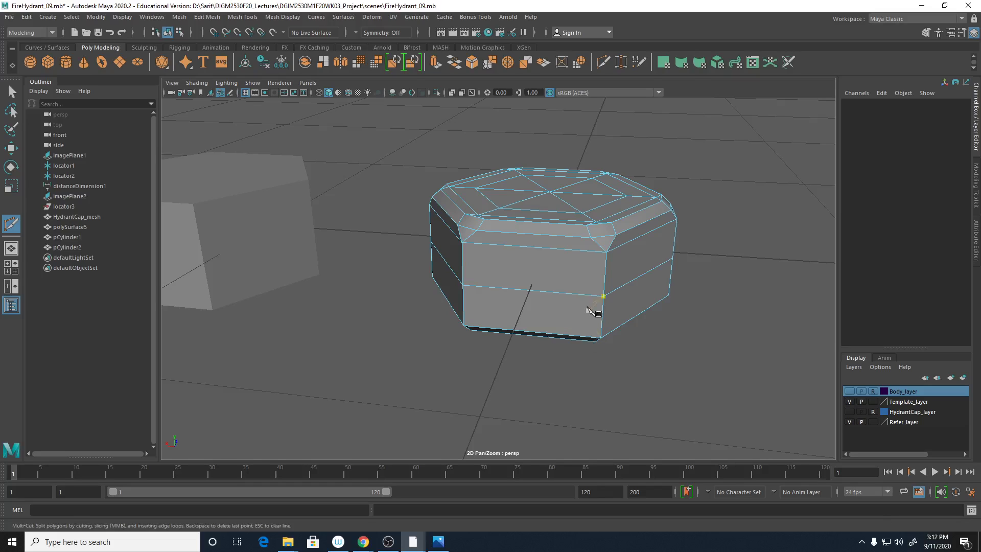
alt+drag(641, 335, 651, 307)
click(12, 93)
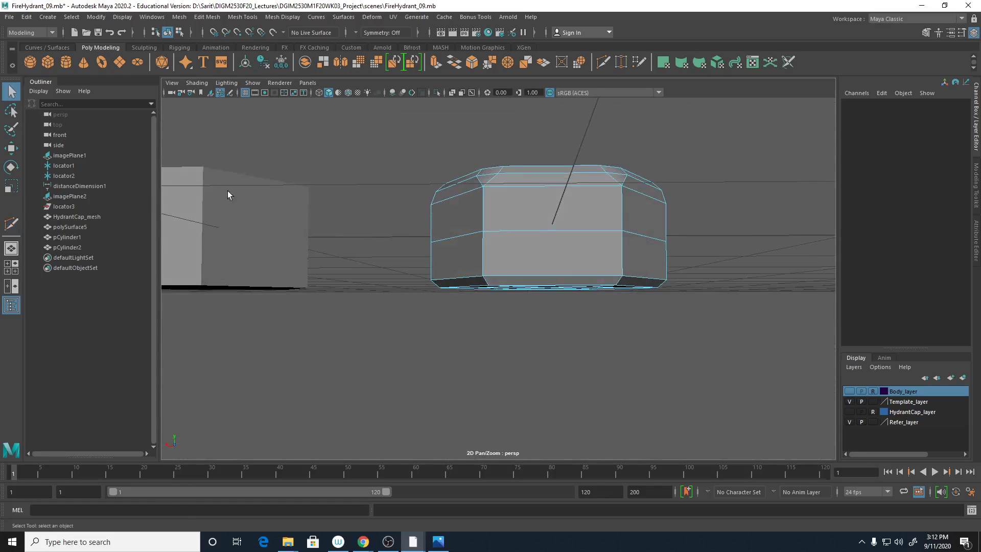
drag(411, 263, 738, 320)
alt+drag(738, 320, 933, 382)
click(697, 372)
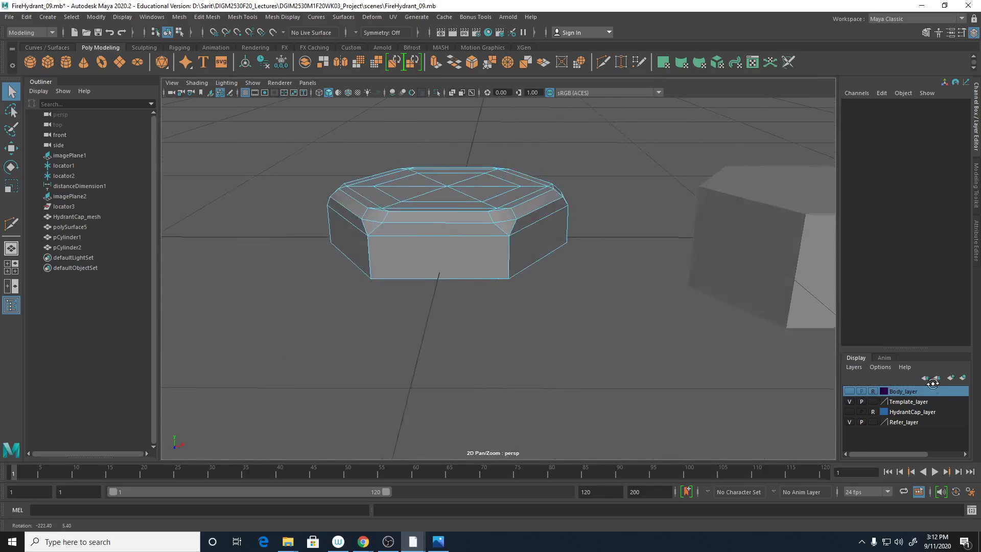
- Select the whole bolt in object mode and toggle on the display of its border edges
alt+drag(540, 390, 549, 389)
alt+right_drag(544, 397, 650, 307)
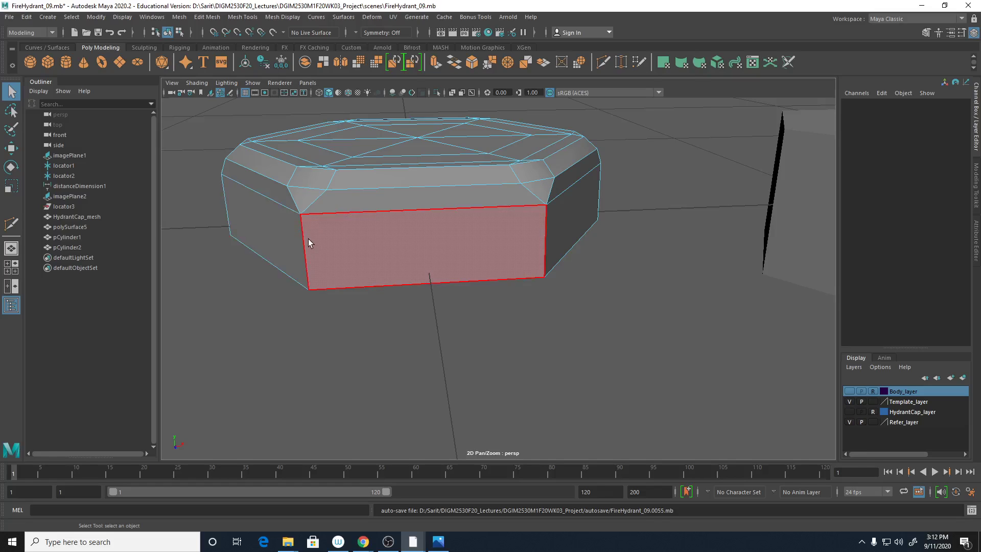
alt+drag(569, 279, 547, 269)
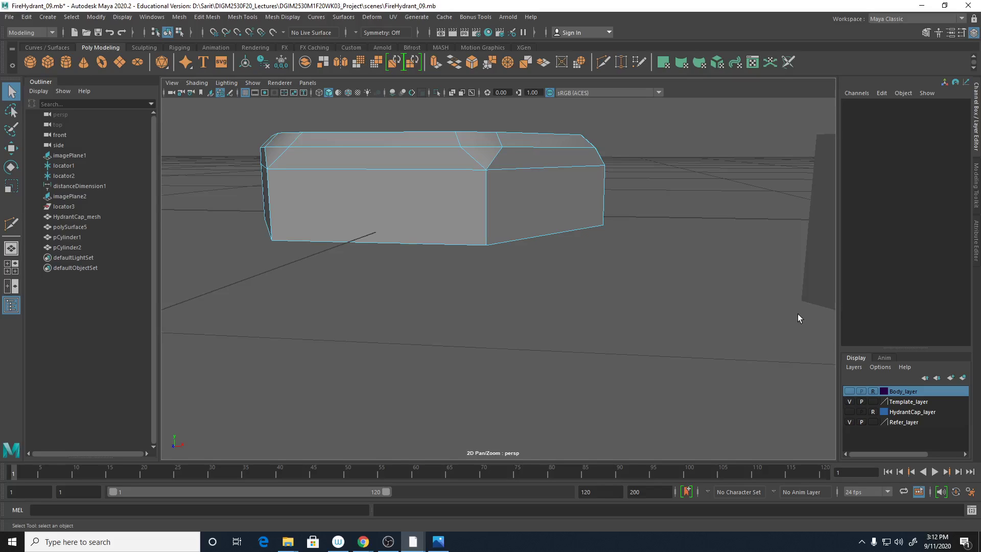
mouse_move(630, 266)
alt+mouse_down()
mouse_move(633, 256)
mouse_move(624, 270)
alt+mouse_up()
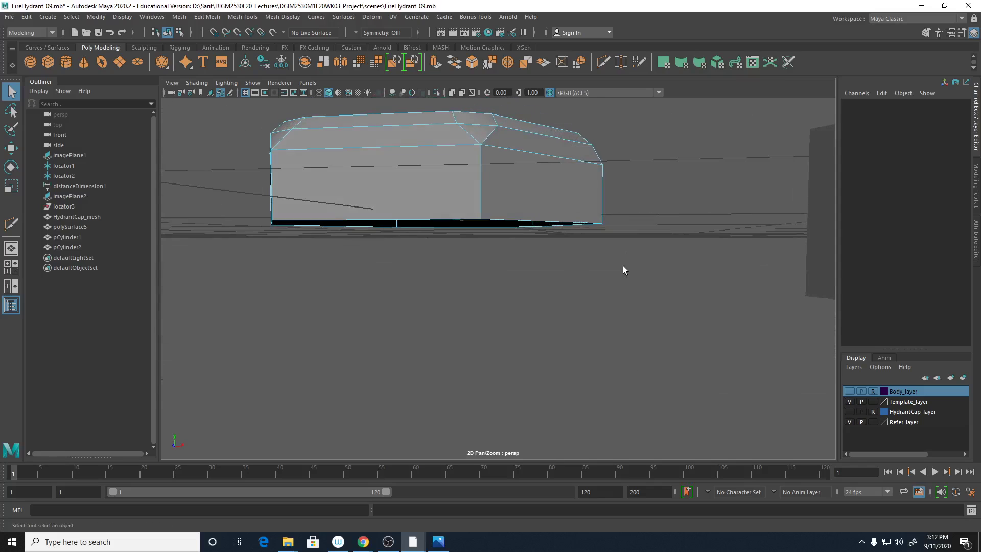
right_drag(566, 183, 598, 170)
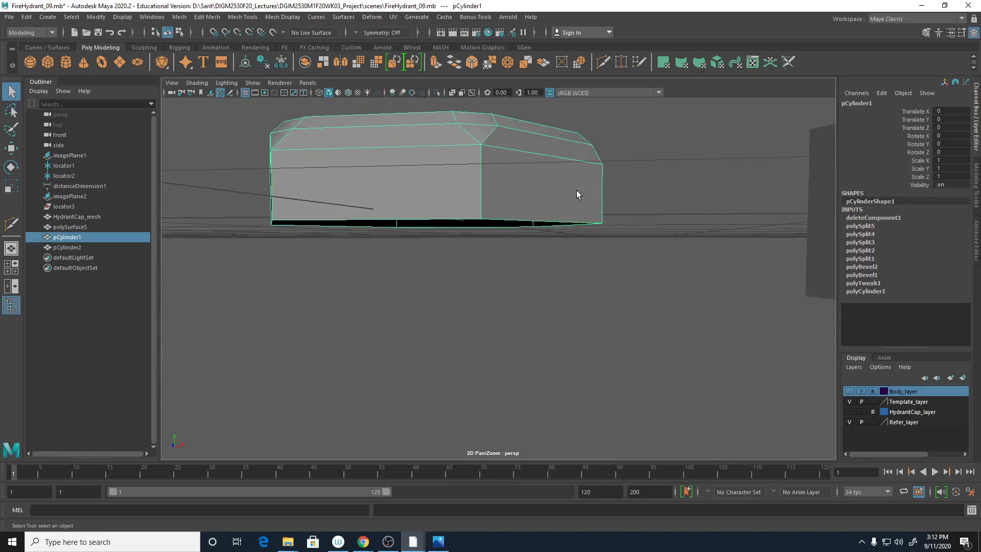
shift+right_click(577, 191)
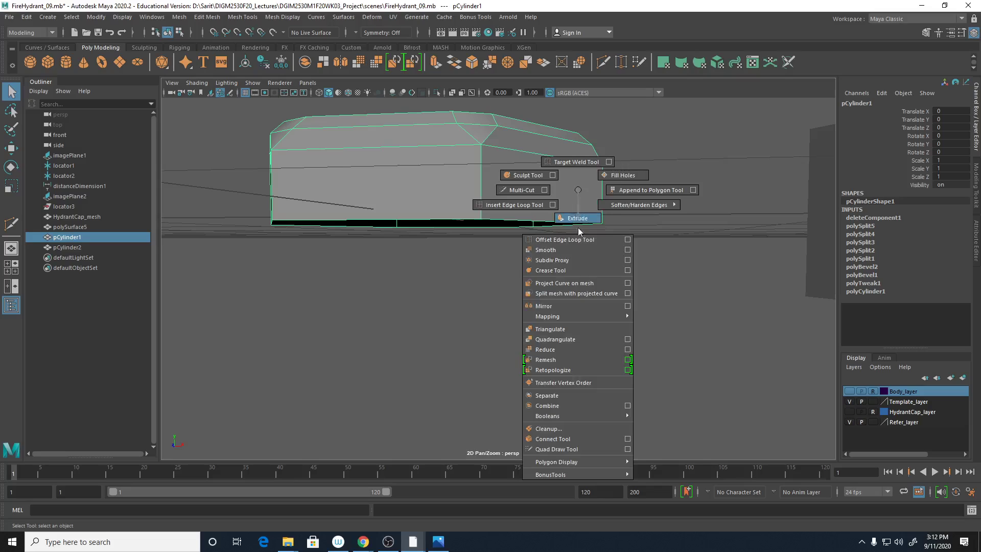
mouse_move(603, 461)
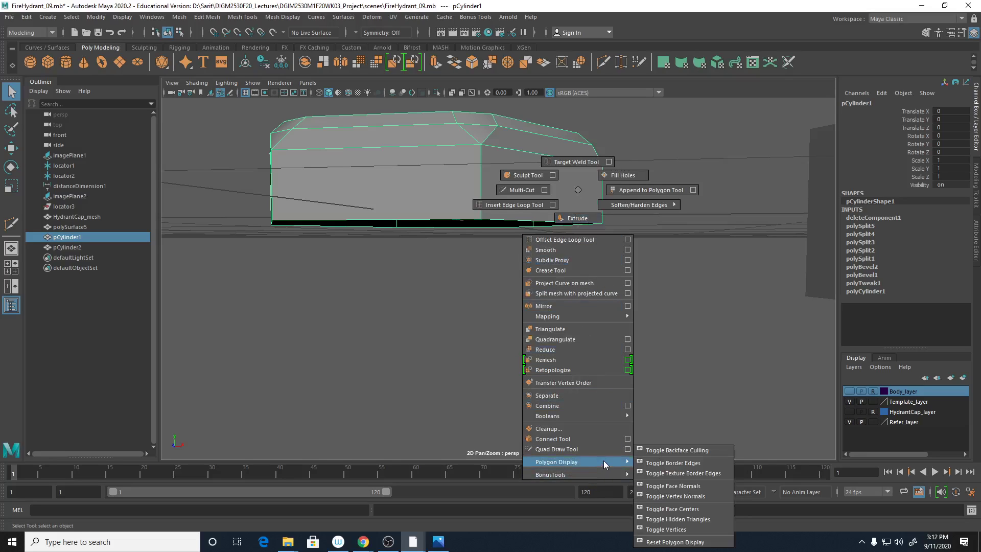
click(673, 463)
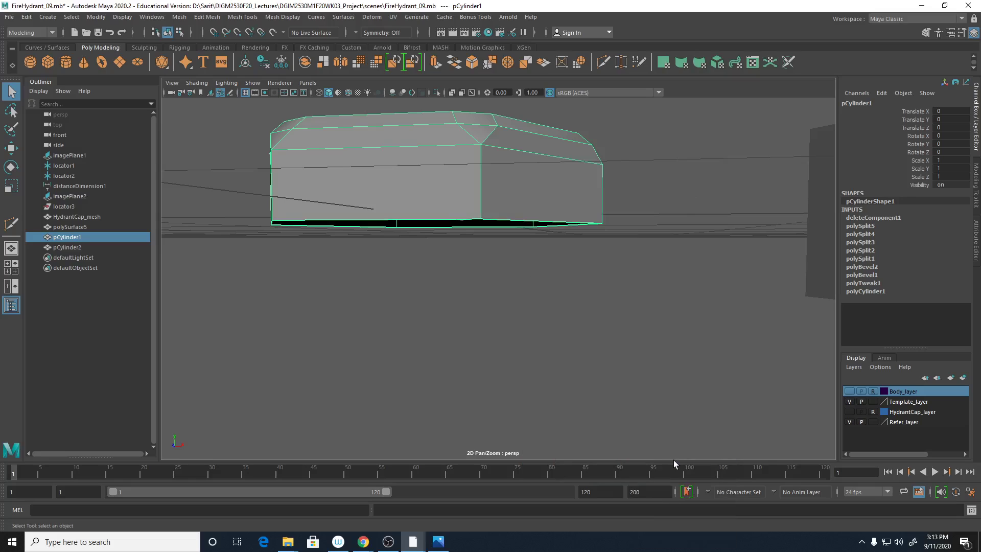
alt+drag(536, 259, 544, 355)
- Turn on the Poly Count heads-up display in the viewport
click(117, 18)
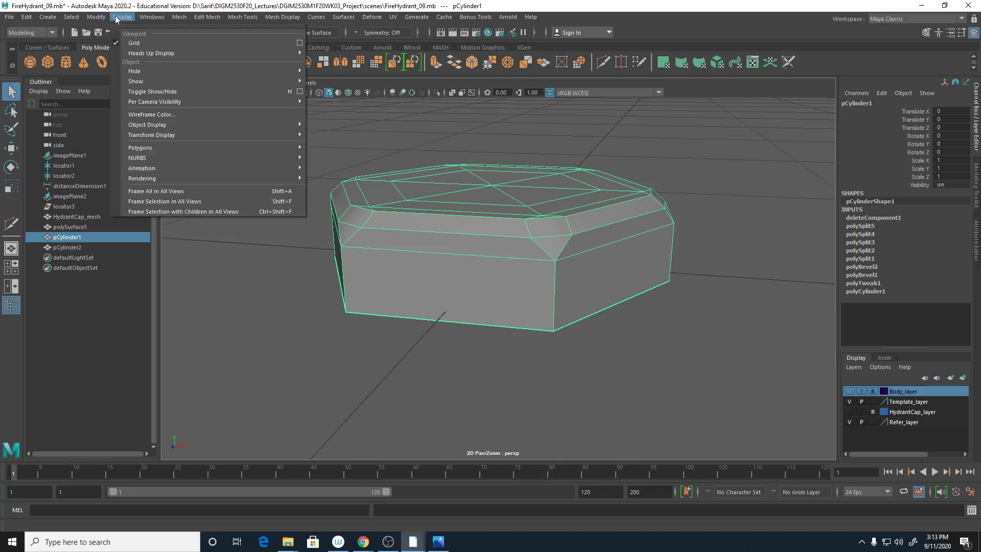
mouse_move(137, 53)
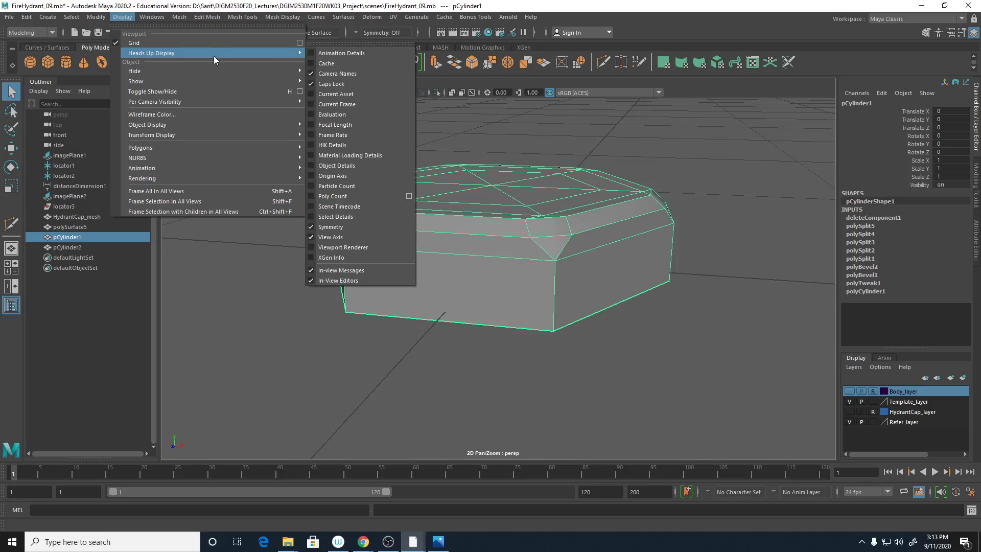
click(339, 199)
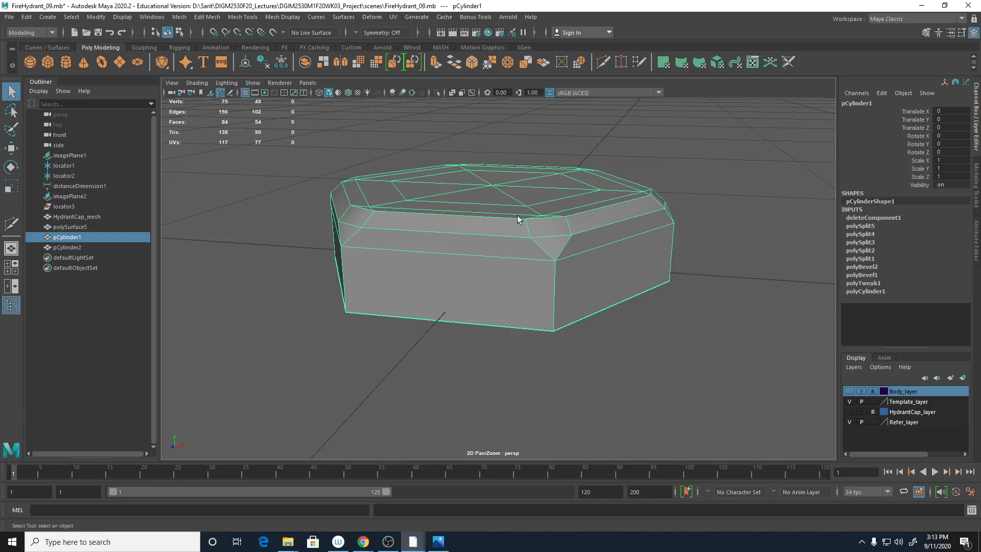
mouse_move(421, 328)
alt+mouse_down()
mouse_move(431, 311)
mouse_move(444, 317)
mouse_move(432, 335)
alt+mouse_up()
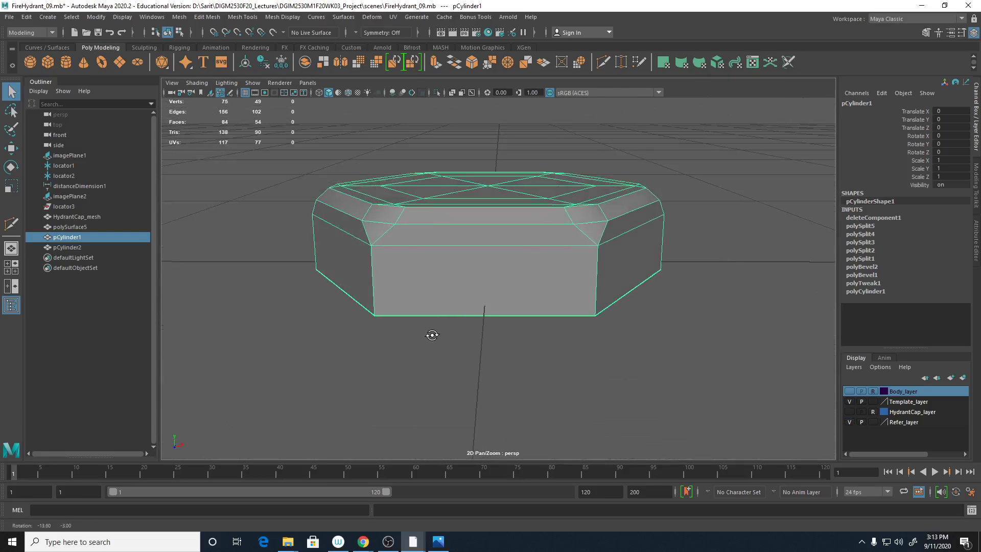
- Open the Mirror options for the bolt and set the mirror axis position to Bounding box
mouse_move(523, 280)
shift+right_down()
mouse_move(555, 264)
mouse_move(507, 263)
mouse_move(525, 256)
mouse_move(522, 274)
shift+right_up()
shift+right_drag(522, 266, 572, 373)
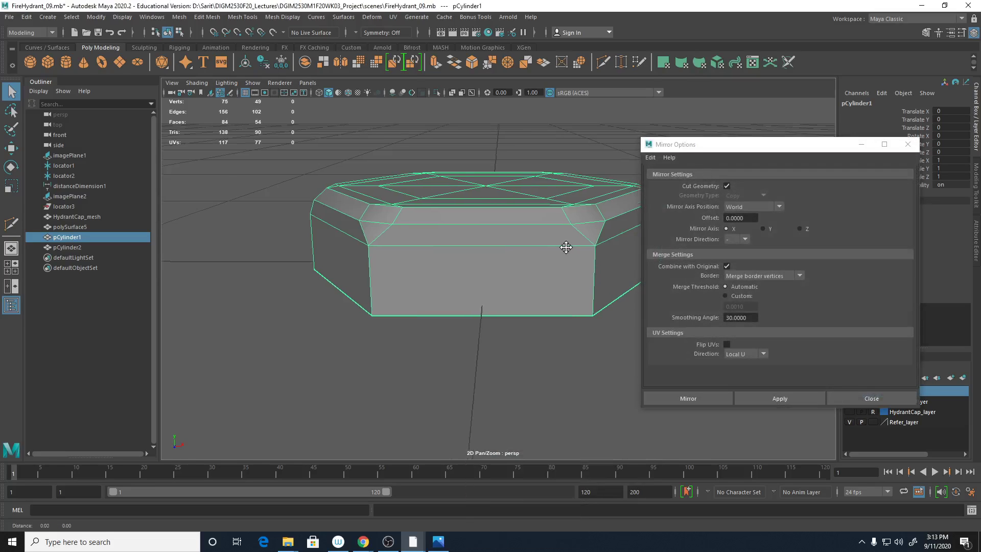
alt+right_drag(564, 247, 499, 260)
alt+drag(499, 261, 499, 226)
alt+right_drag(499, 225, 395, 221)
alt+drag(394, 221, 429, 228)
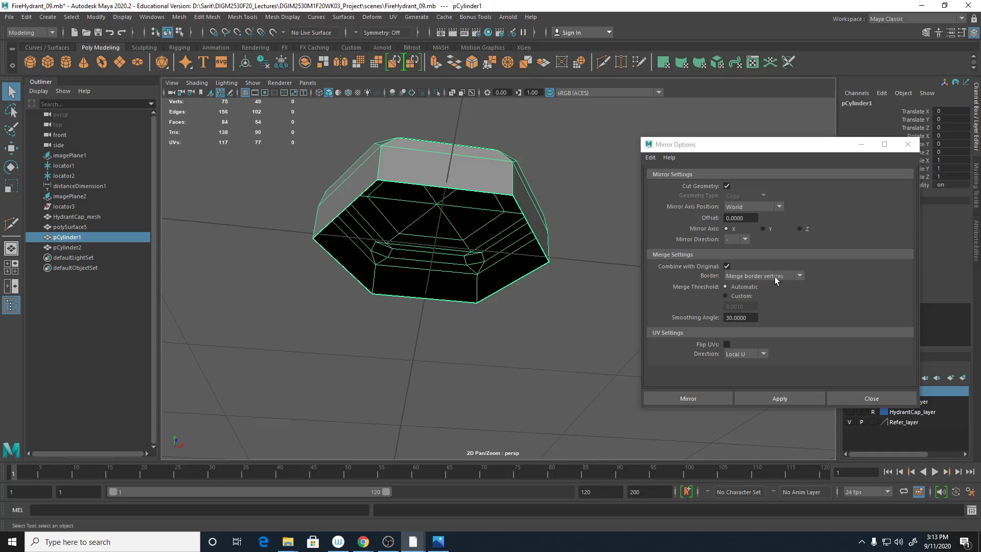
alt+drag(442, 258, 498, 201)
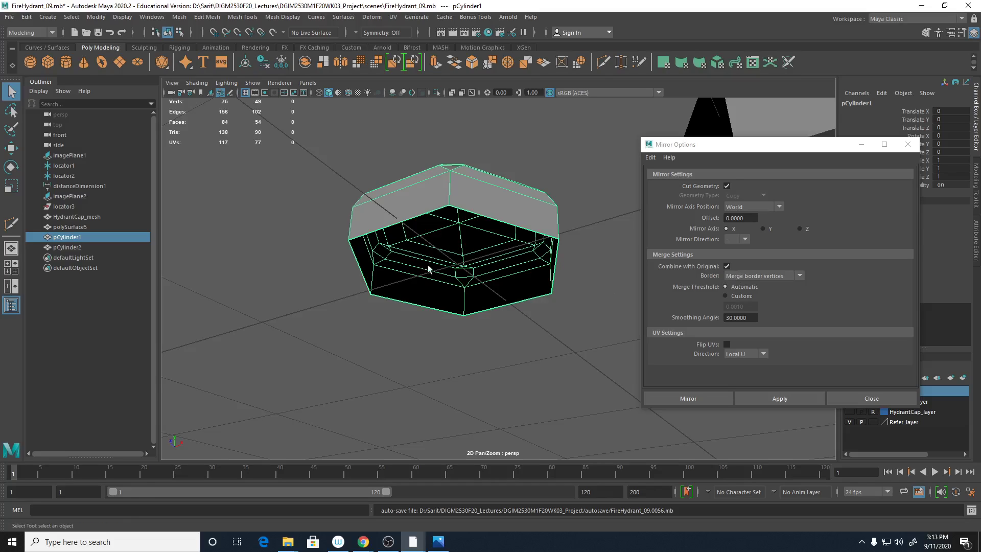
click(753, 207)
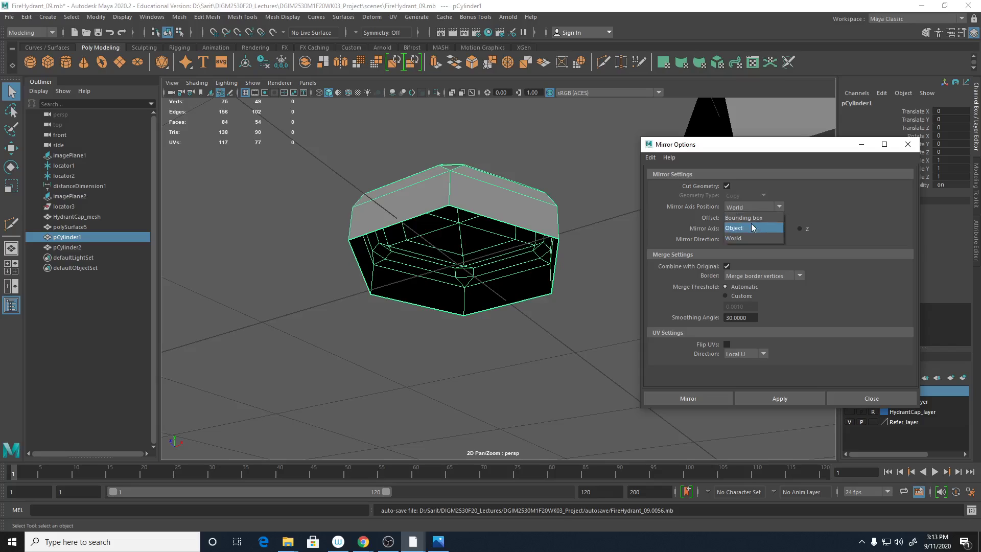
click(752, 217)
- Try mirroring the bolt about its bounding box along the negative X axis, and undo the mirror
alt+drag(472, 338, 499, 378)
alt+drag(426, 297, 432, 289)
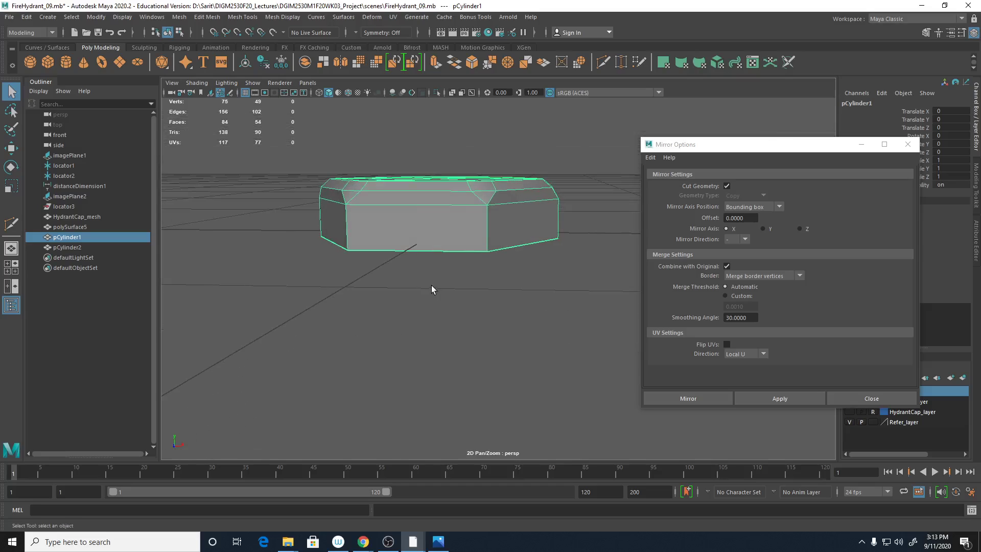
mouse_move(487, 267)
alt+mouse_down()
mouse_move(510, 222)
mouse_move(509, 174)
mouse_move(491, 193)
mouse_move(515, 248)
mouse_move(484, 282)
mouse_move(504, 277)
alt+mouse_up()
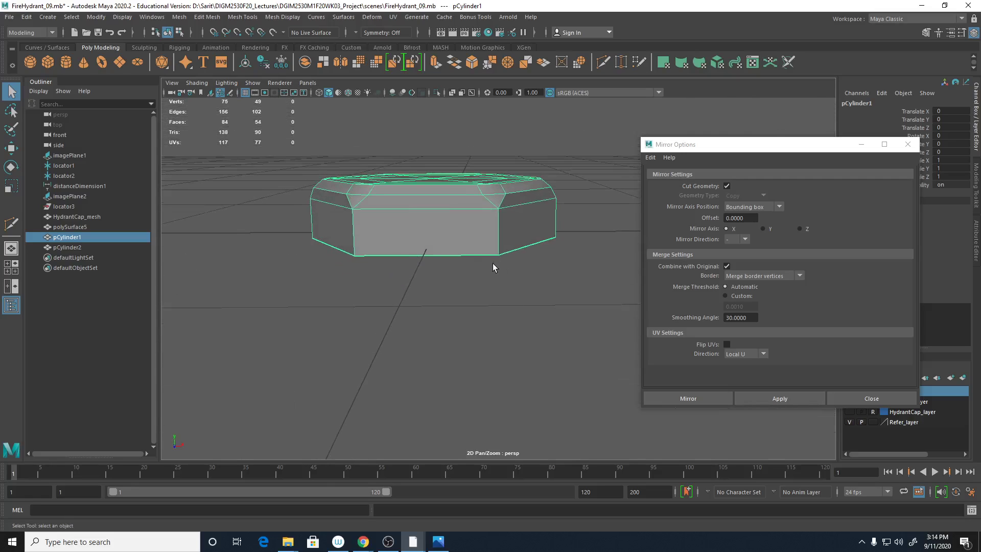
key(space)
scroll(414, 396, down, 5)
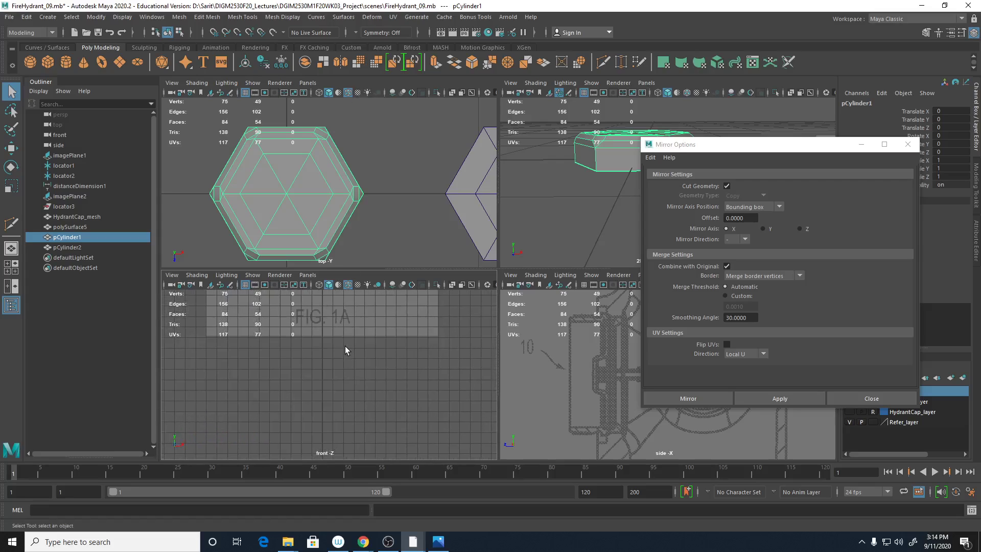
key(f)
scroll(357, 406, down, 3)
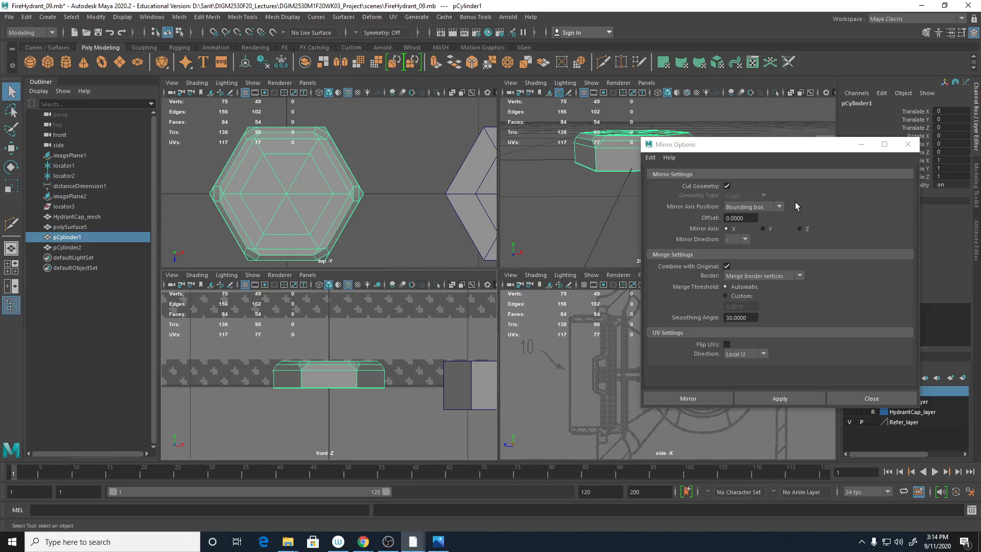
click(765, 396)
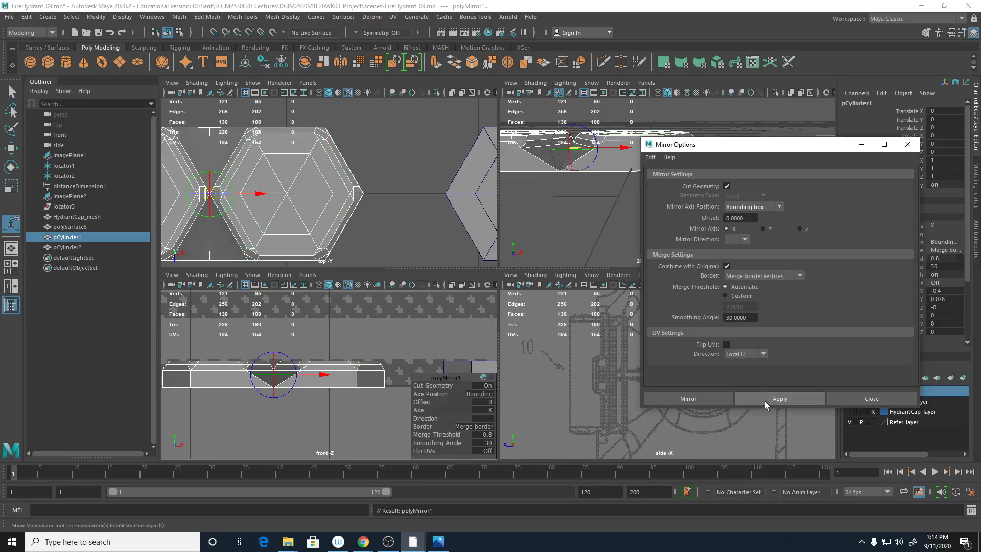
key(ctrl+z)
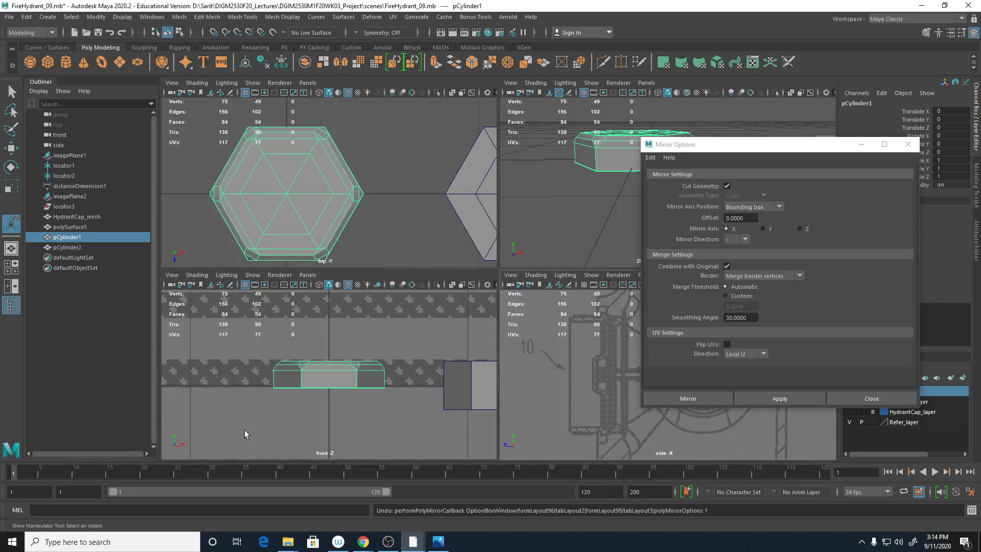
- Set the Move tool's axis orientation to World and rotate the bolt about -34 degrees around Z in the front view
key(w)
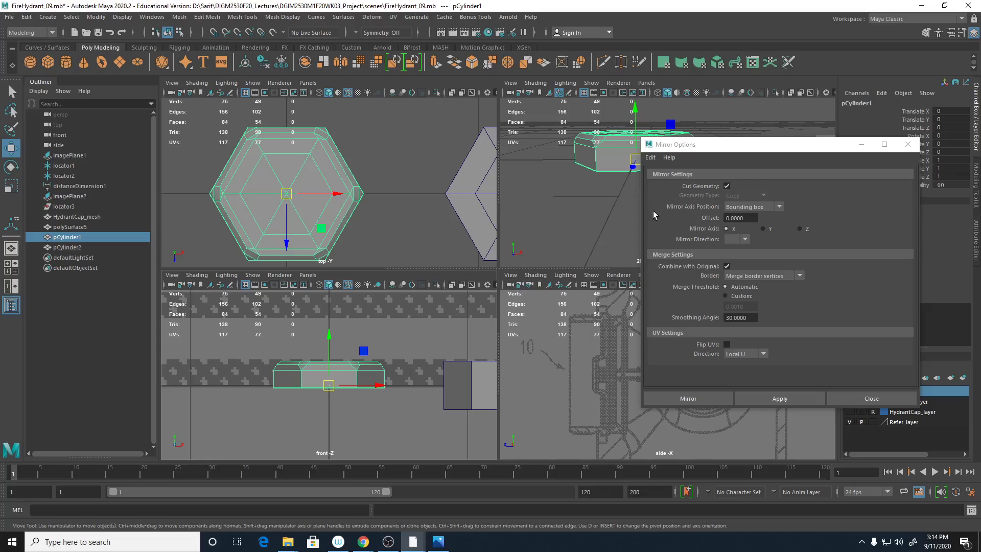
double_click(11, 148)
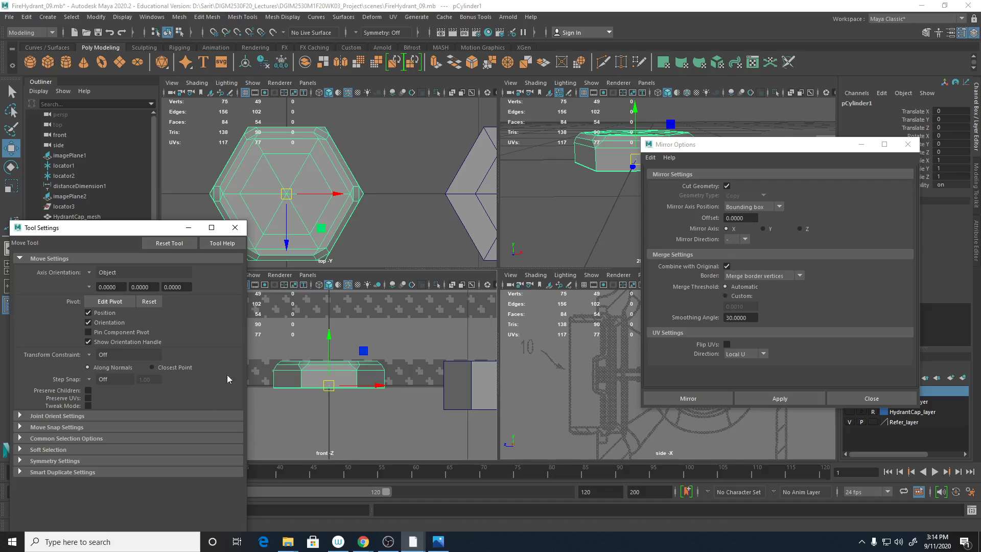
click(89, 272)
click(91, 289)
key(e)
drag(333, 354, 360, 398)
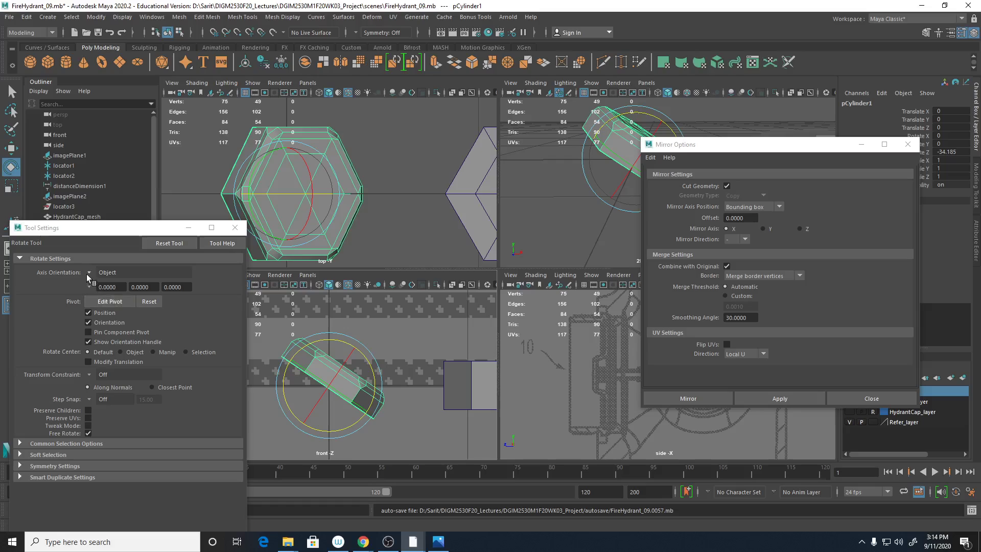
- Enlarge the front view on the tilted bolt and set the Move tool's axis orientation to Object
key(w)
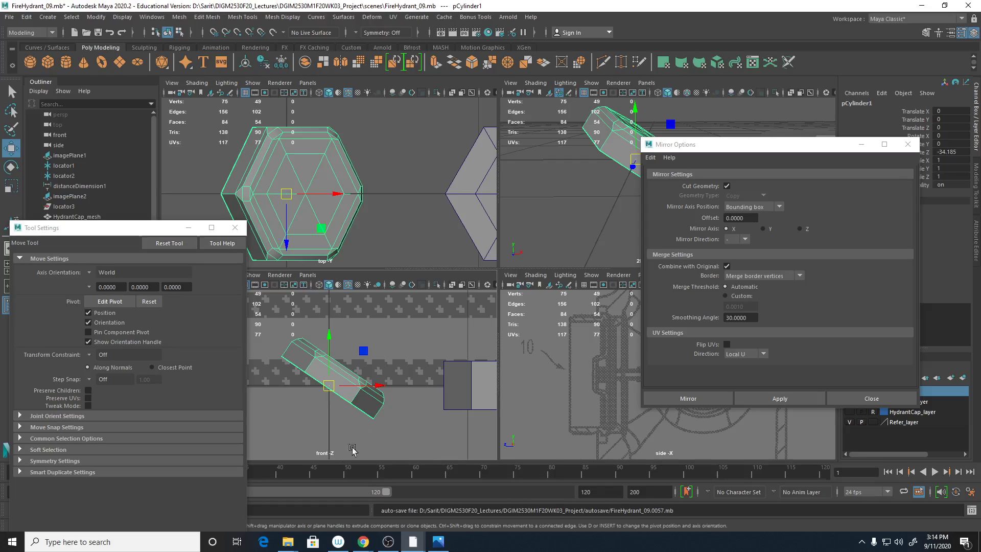
alt+middle_drag(349, 425, 385, 388)
key(space)
alt+middle_drag(471, 378, 296, 296)
click(85, 272)
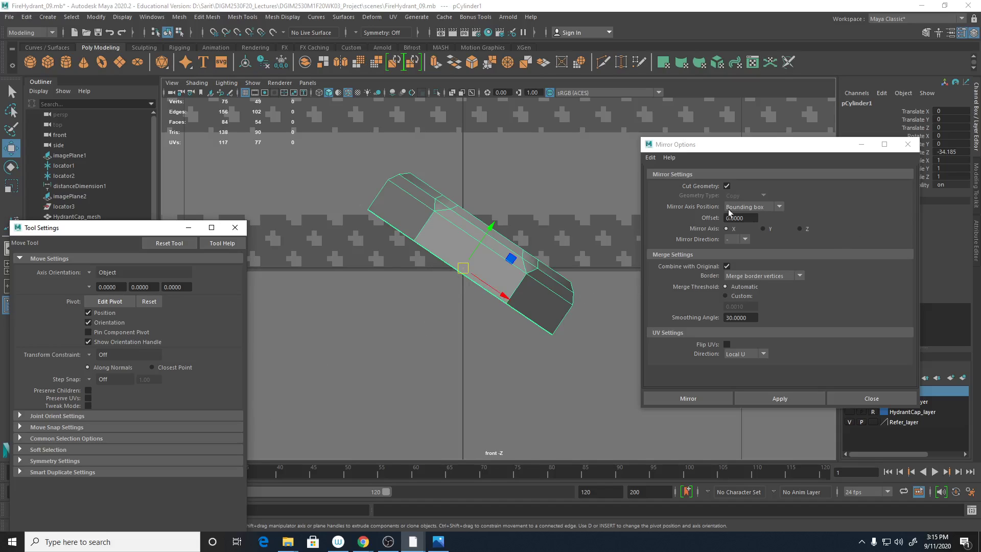
- Switch the mirror axis position to Object and back to Bounding box
click(749, 208)
click(741, 228)
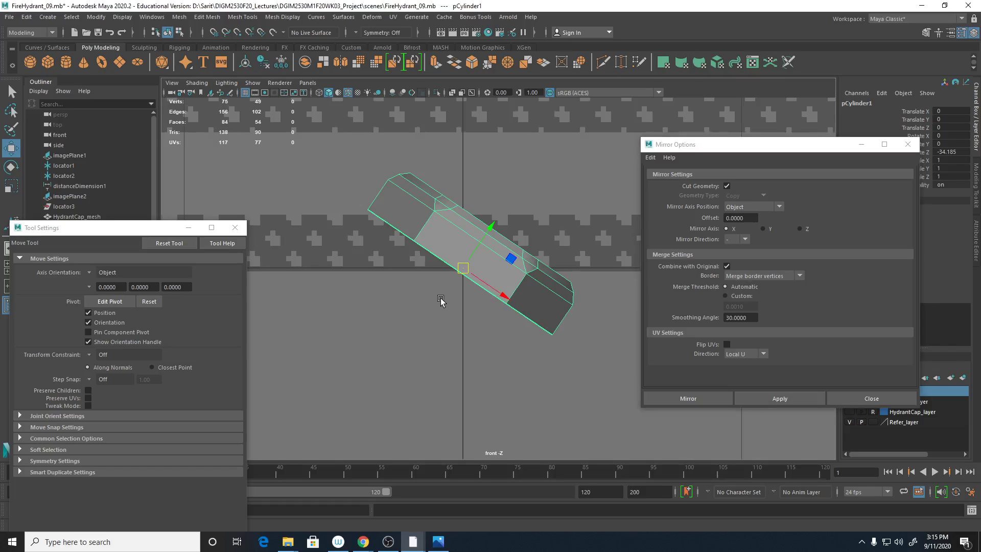
scroll(438, 300, up, 5)
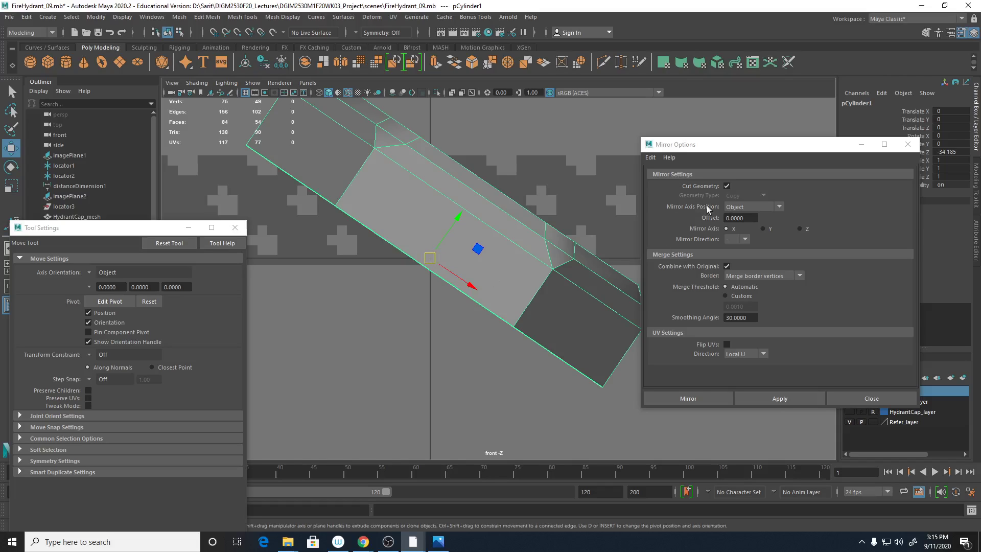
click(745, 207)
click(744, 218)
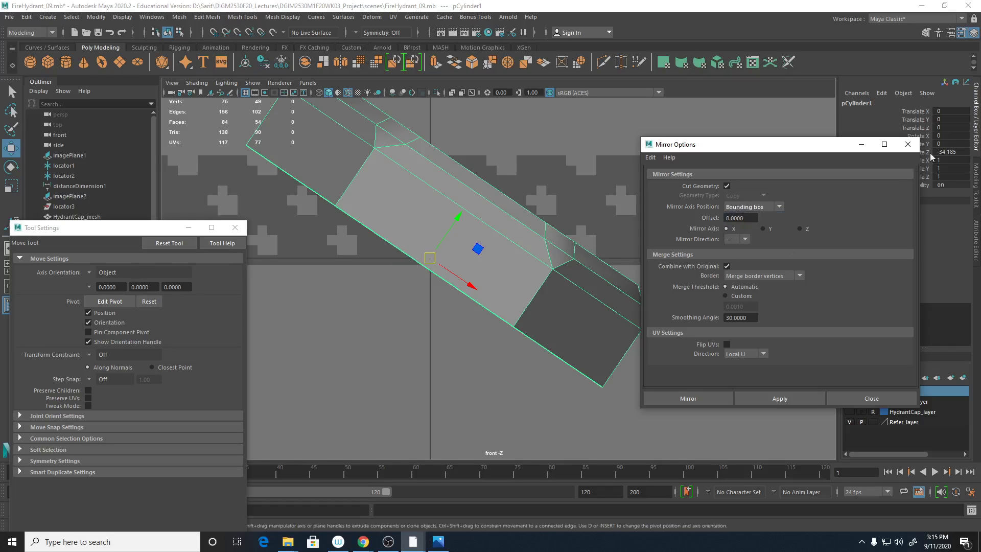
- Reset the bolt's Z rotation to 0
double_click(951, 152)
text(0)
key(Return)
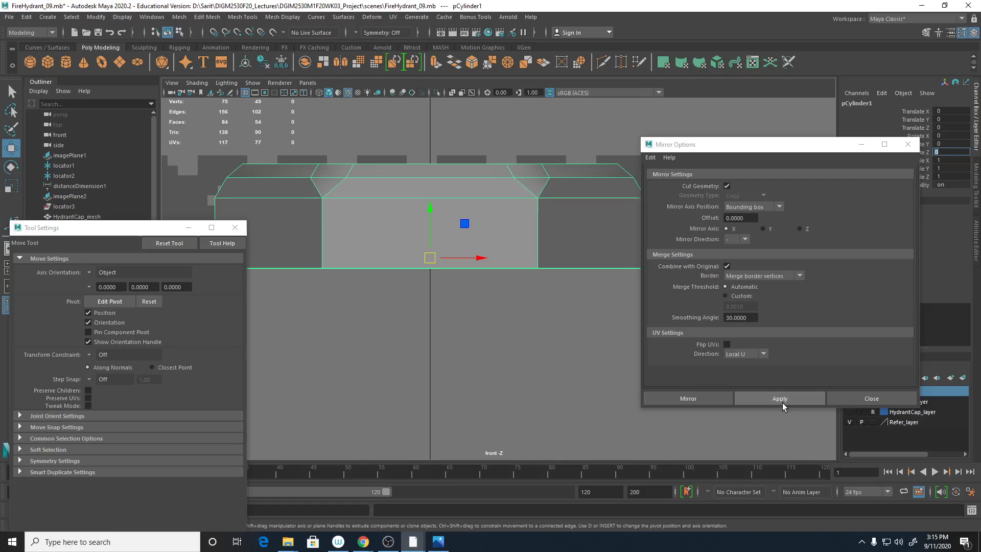
- Mirror the bolt about its bounding box along the negative Y axis, merging the border vertices, and close the mirror options
click(745, 239)
click(768, 231)
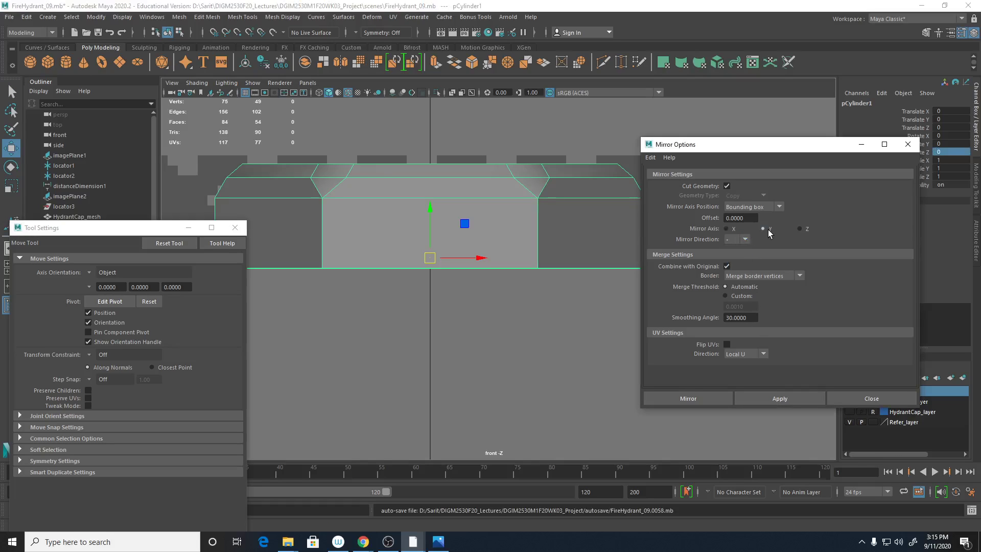
scroll(517, 184, down, 5)
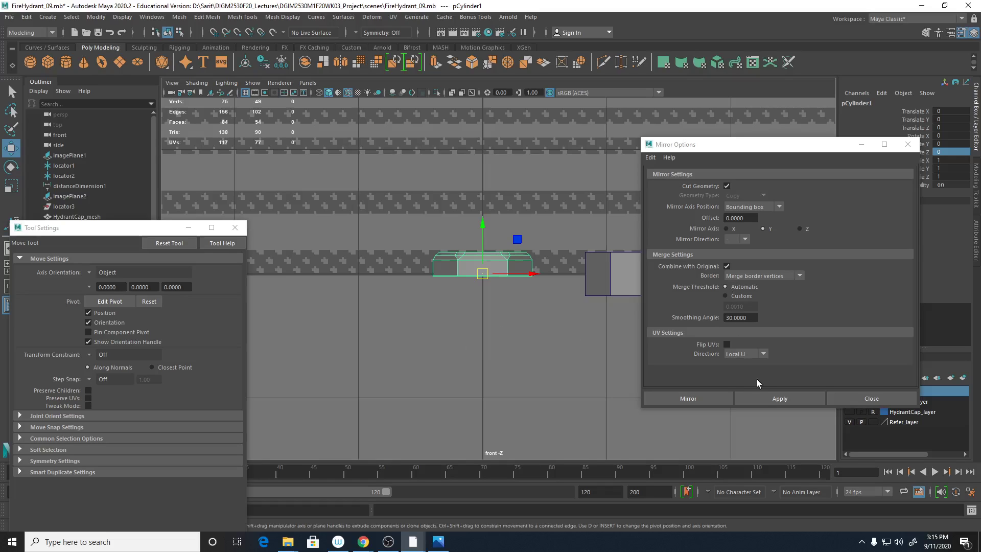
click(766, 397)
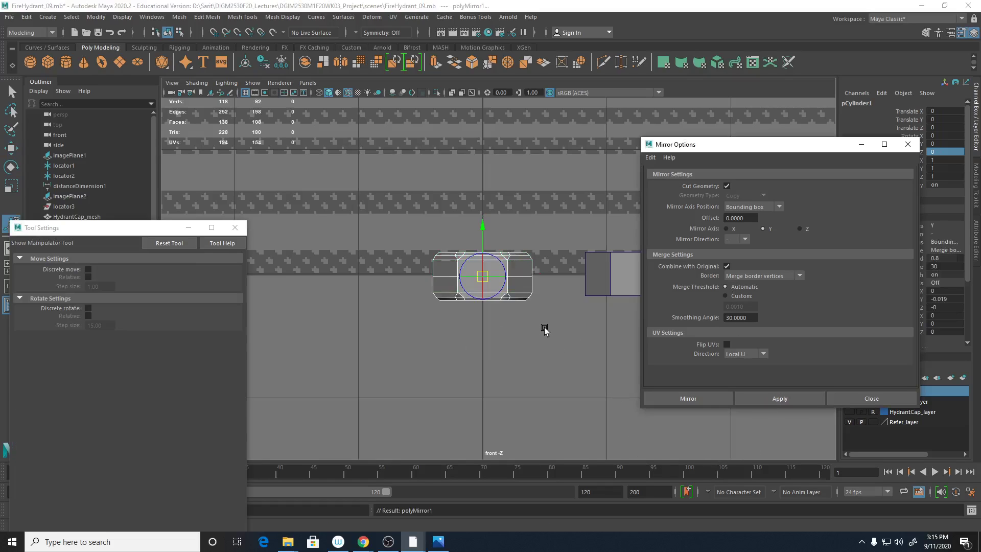
click(587, 344)
click(871, 398)
- Select the horizontal edge loop around the bolt's middle where the mirrored halves meet and delete it
scroll(623, 333, up, 5)
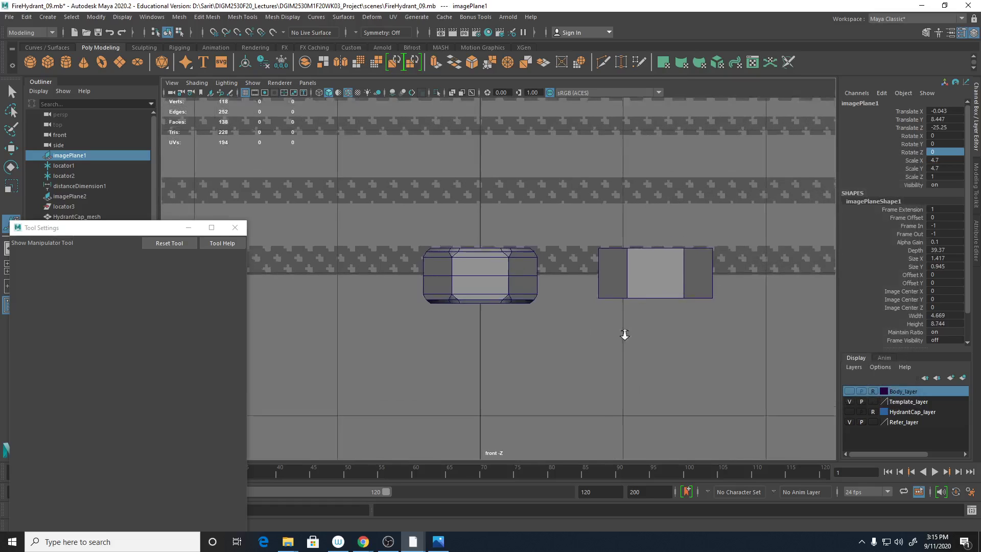
right_drag(528, 282, 526, 230)
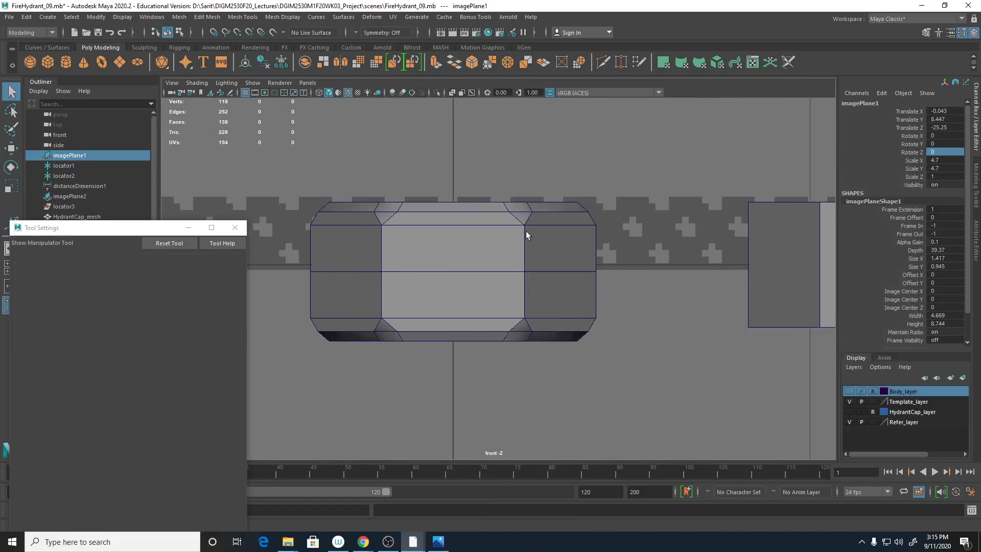
double_click(506, 271)
key(space)
key(space)
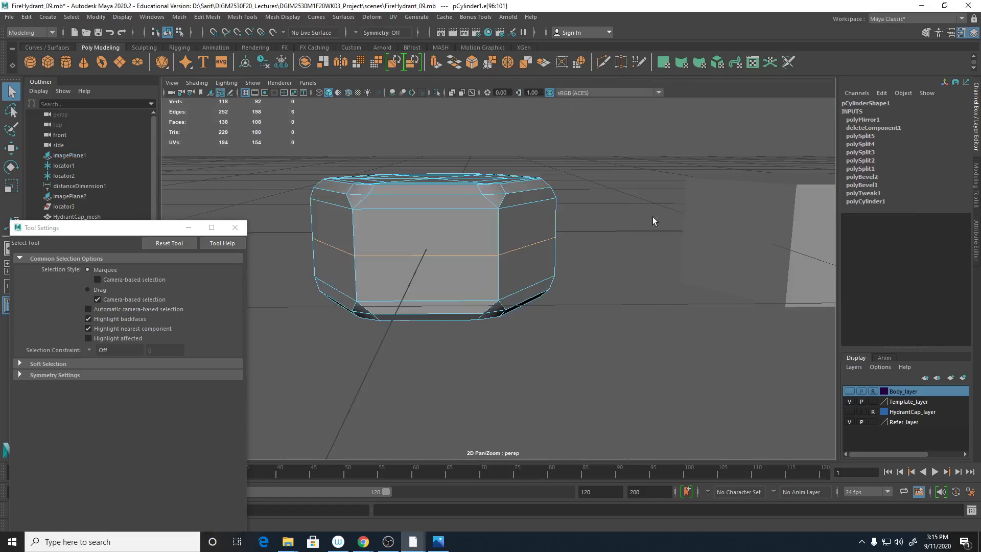
alt+drag(651, 217, 513, 287)
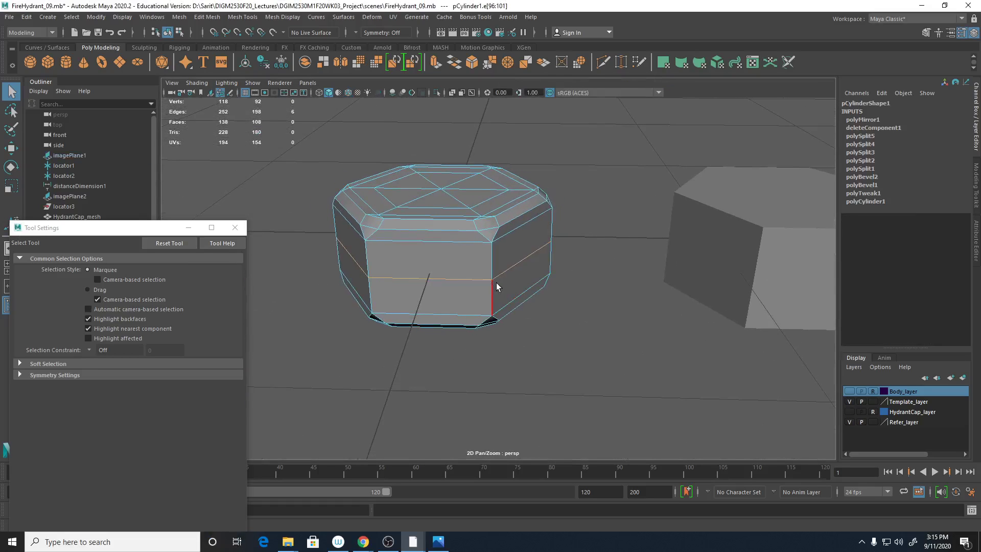
shift+right_drag(485, 276, 445, 293)
- Check the whole bolt in smooth preview and return to the unsmoothed display
alt+drag(564, 396, 577, 376)
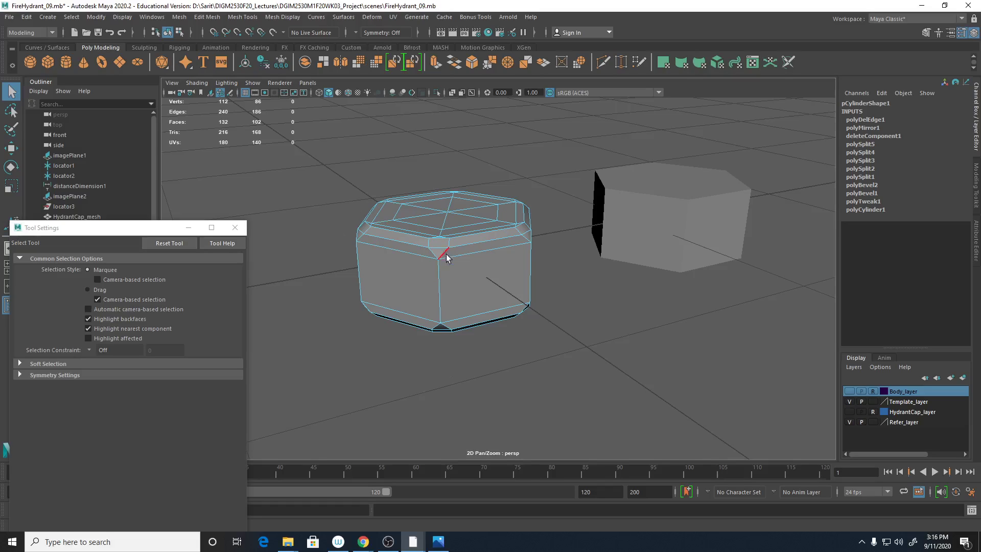
right_drag(454, 266, 485, 243)
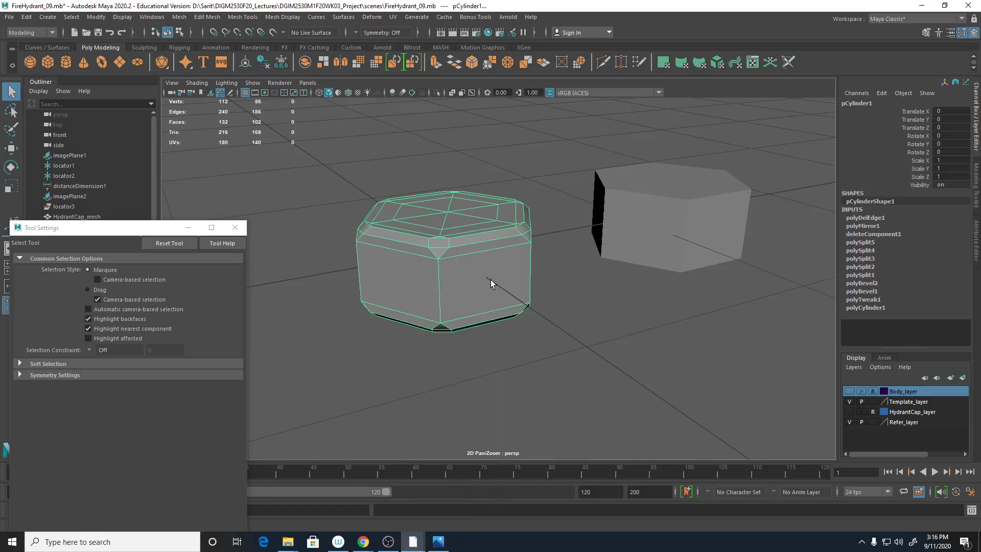
key(3)
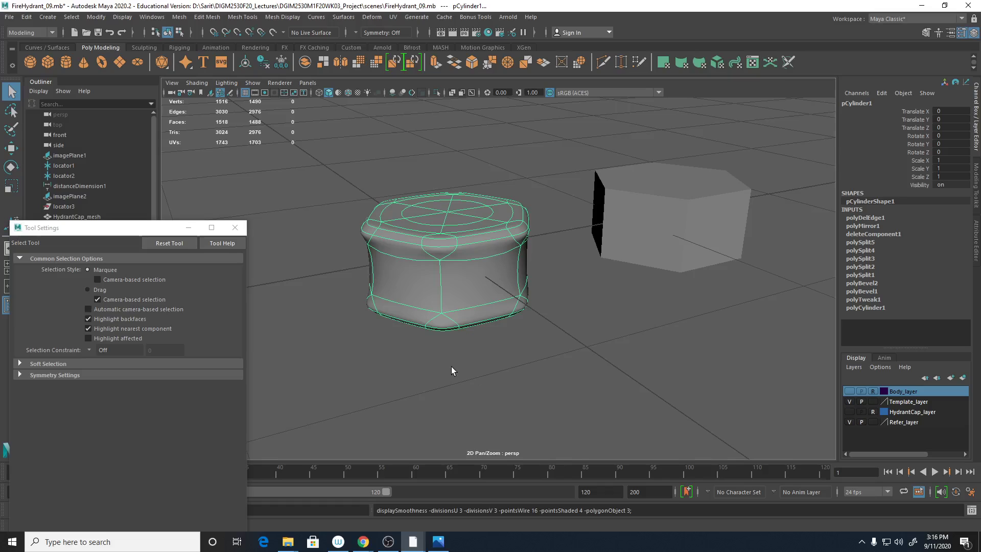
key(1)
- Insert a Multi-Cut edge loop on each side of the bolt's front vertical corner edge
alt+right_drag(390, 303, 436, 291)
alt+drag(436, 292, 503, 291)
shift+right_click(482, 235)
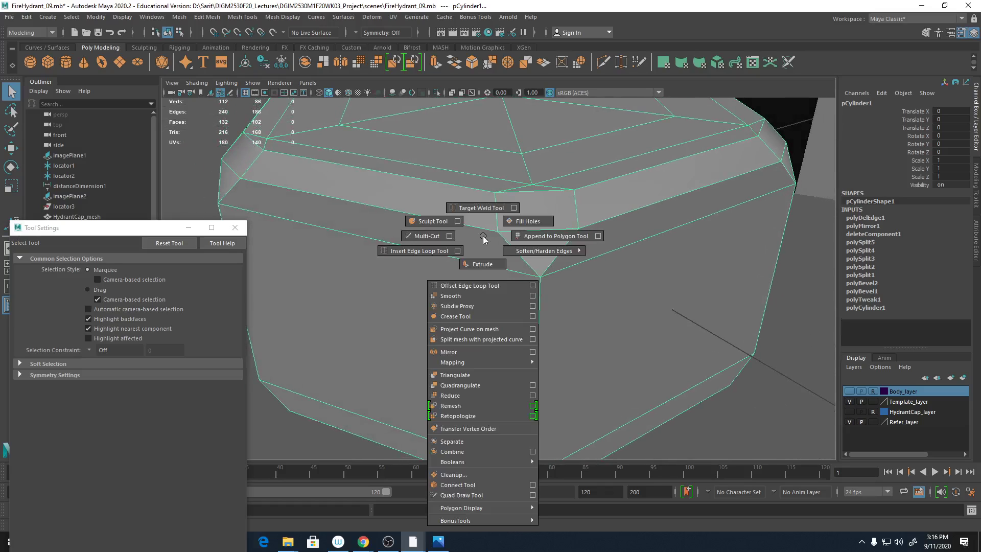
click(427, 236)
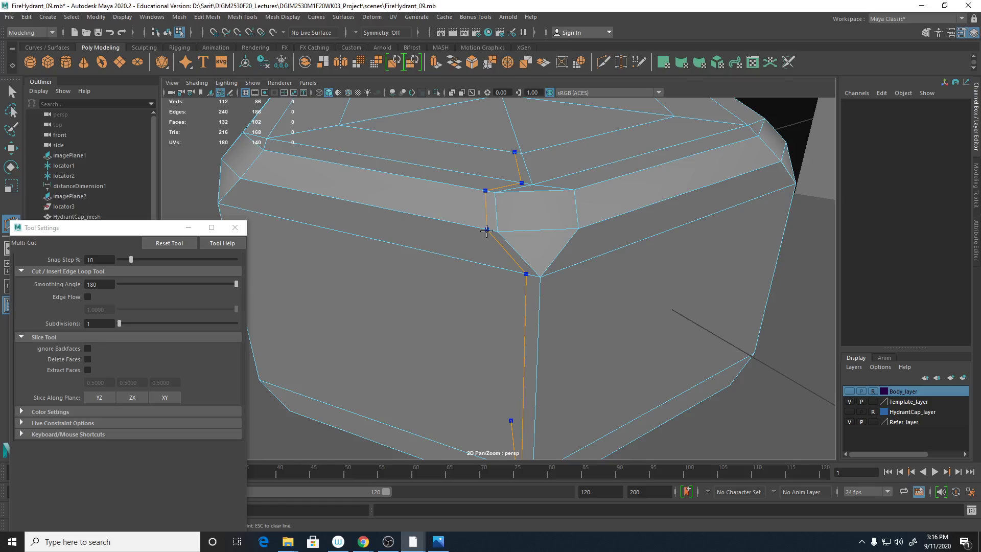
ctrl+click(490, 230)
ctrl+click(586, 229)
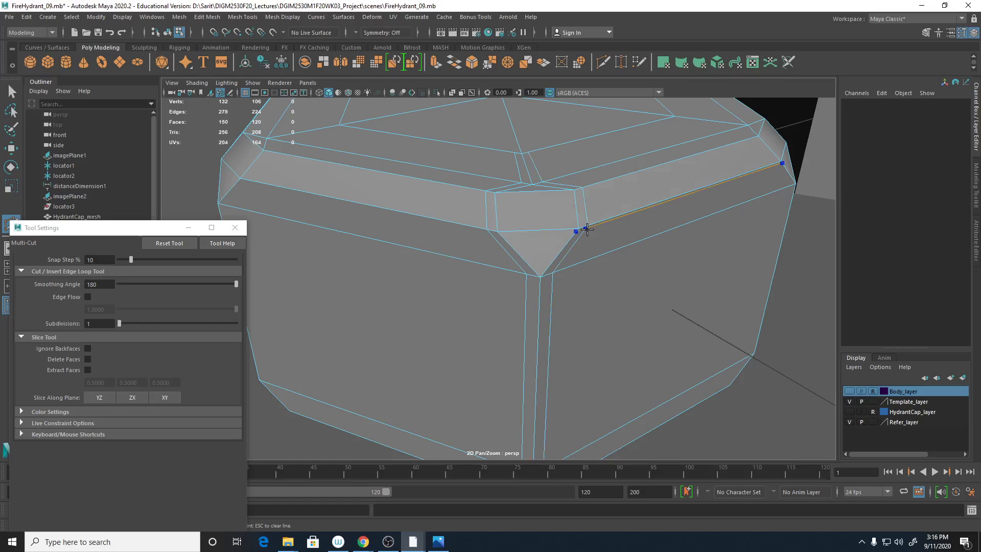
click(552, 272)
- Examine the bolt's supported corner and top face in smooth preview, and return to the unsmoothed display
scroll(592, 314, down, 6)
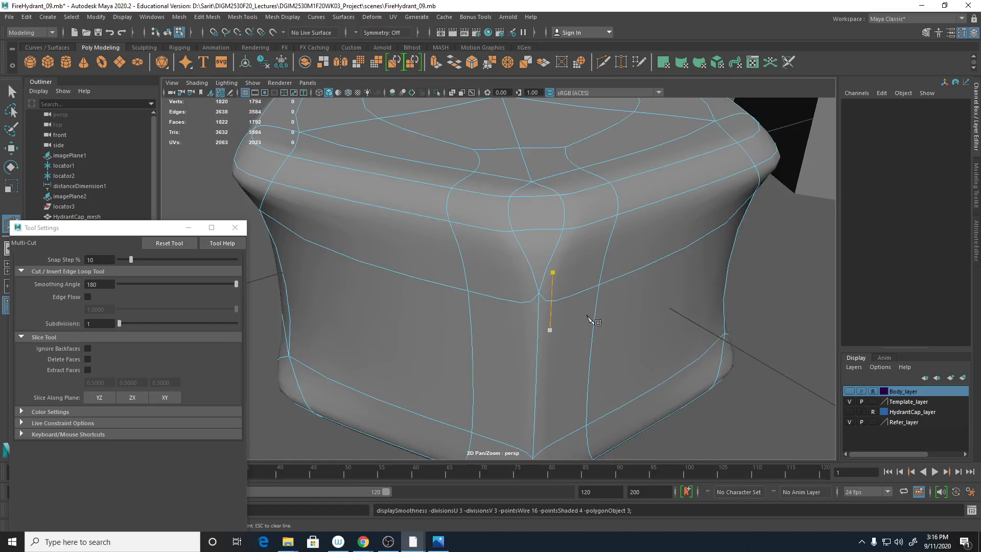
alt+drag(615, 344, 540, 345)
key(3)
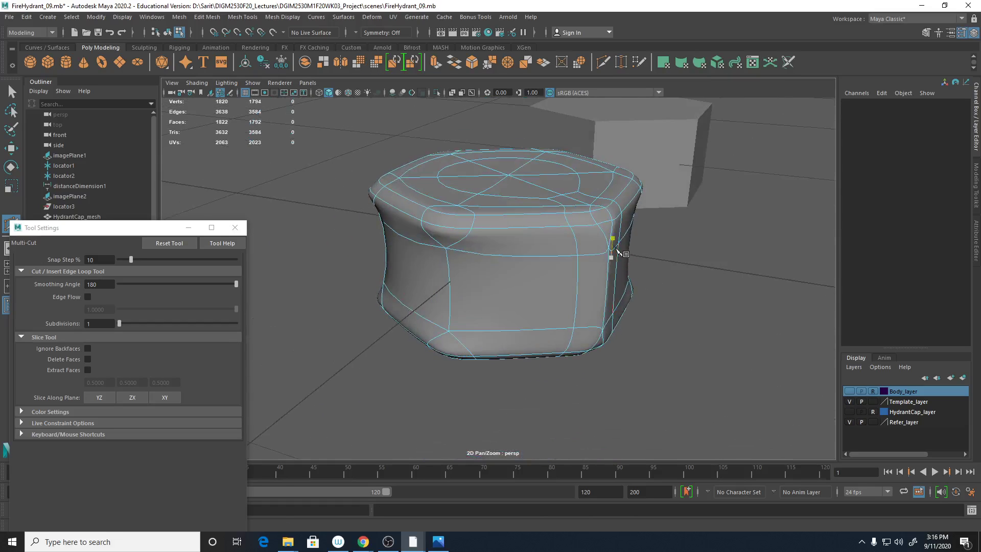
alt+drag(604, 307, 586, 334)
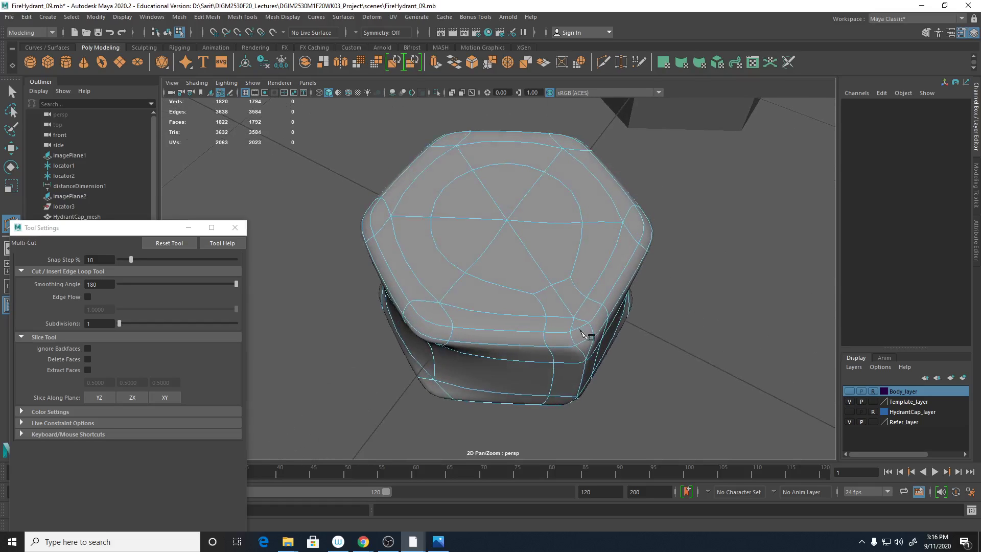
key(1)
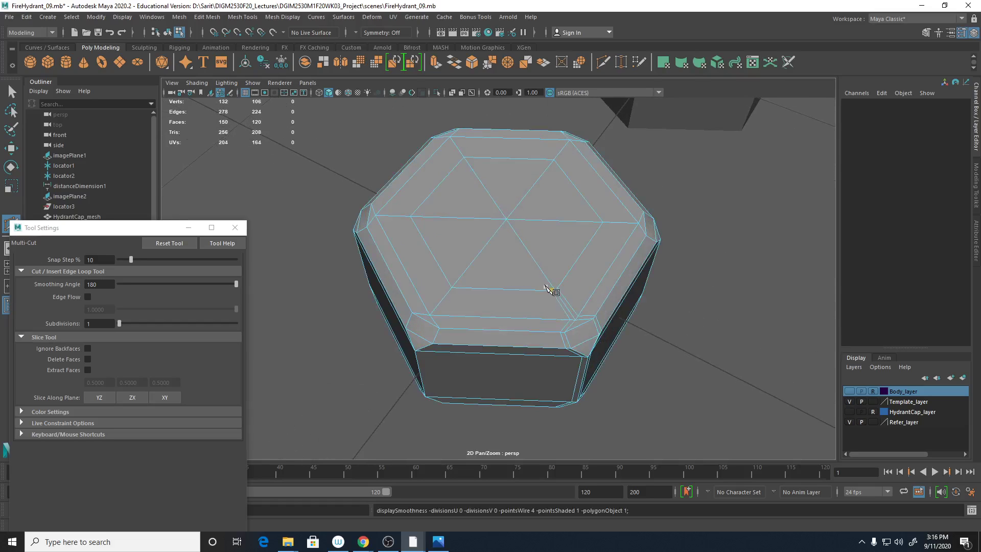
alt+right_drag(548, 291, 605, 317)
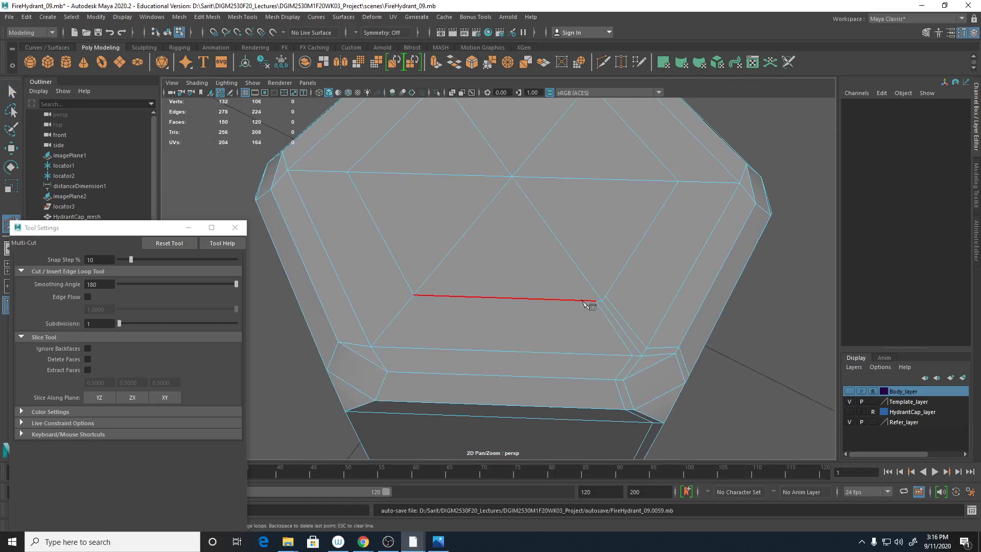
click(593, 302)
key(BackSpace)
click(414, 295)
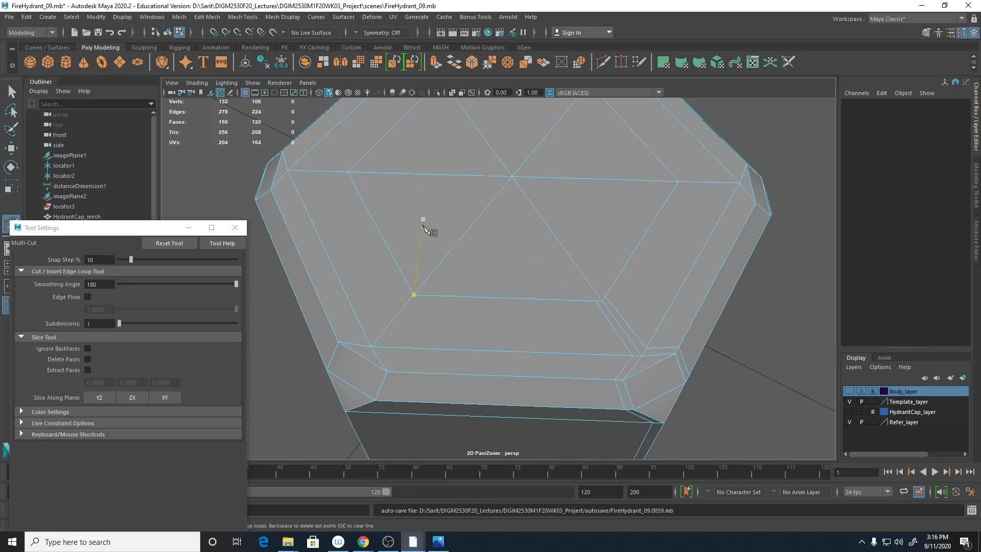
key(BackSpace)
click(601, 301)
scroll(613, 322, down, 5)
alt+drag(613, 322, 569, 357)
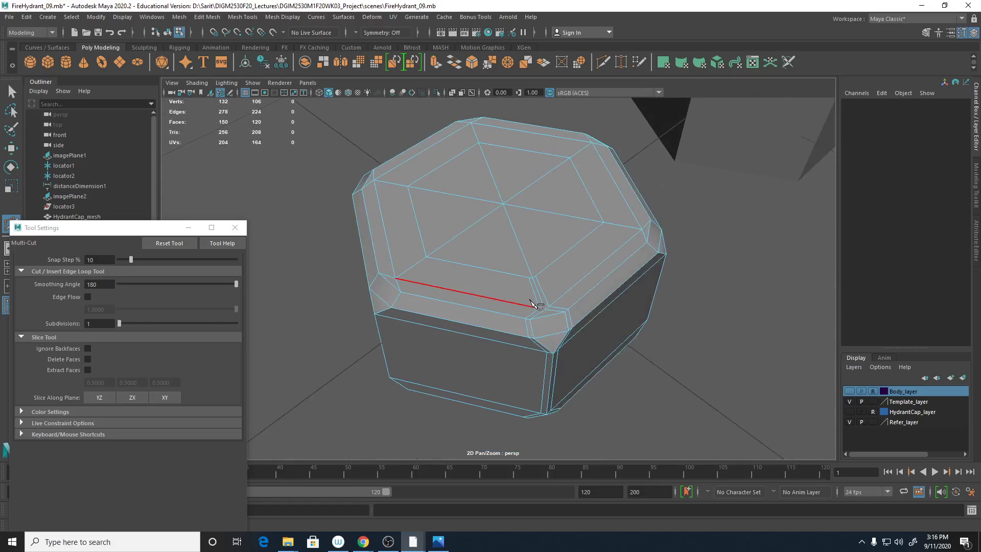
- Undo both edge loops beside the bolt's front vertical corner edge
key(ctrl+z)
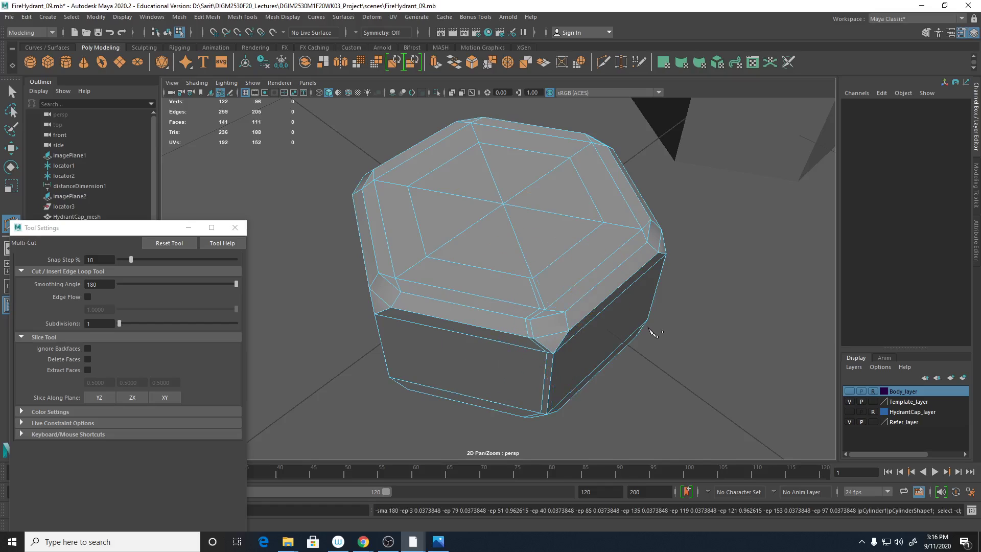
key(ctrl+z)
key(ctrl+z)
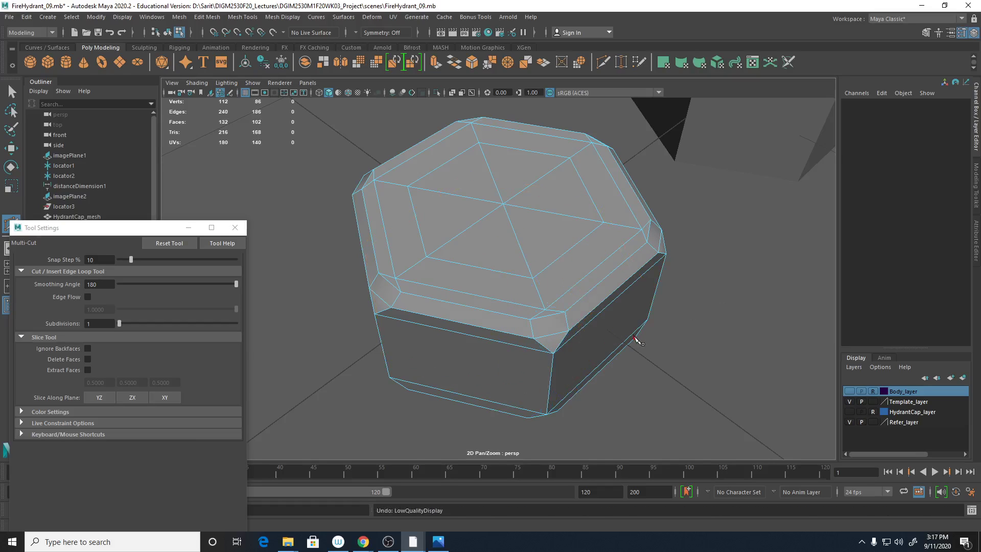
- Insert an edge loop around the bolt's top face just inside its outer rim and check it in smooth preview
alt+drag(636, 339, 531, 339)
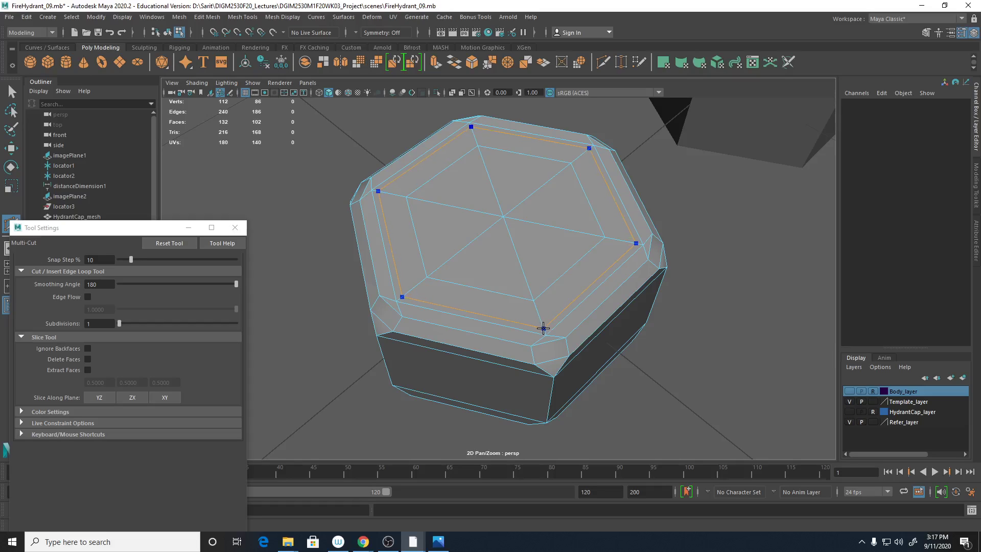
key(3)
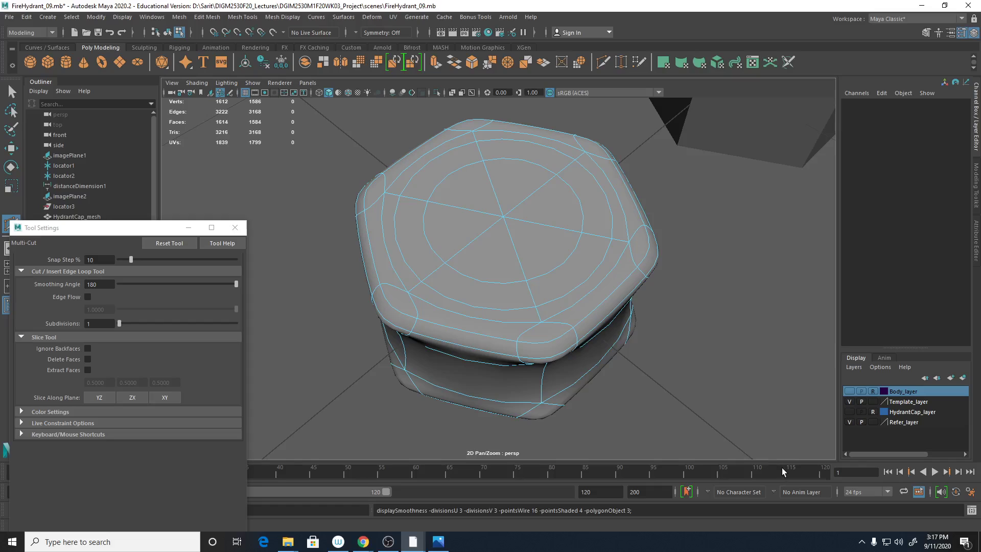
key(1)
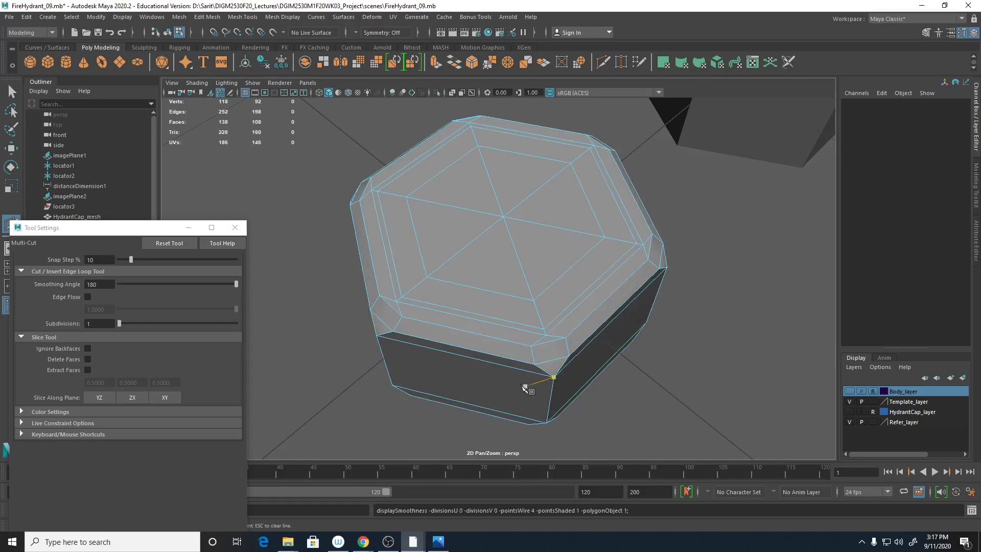
- Try an edge loop beside the bolt's front corner edge, and set the Multi-Cut snap step to 5%
alt+right_drag(536, 391, 534, 320)
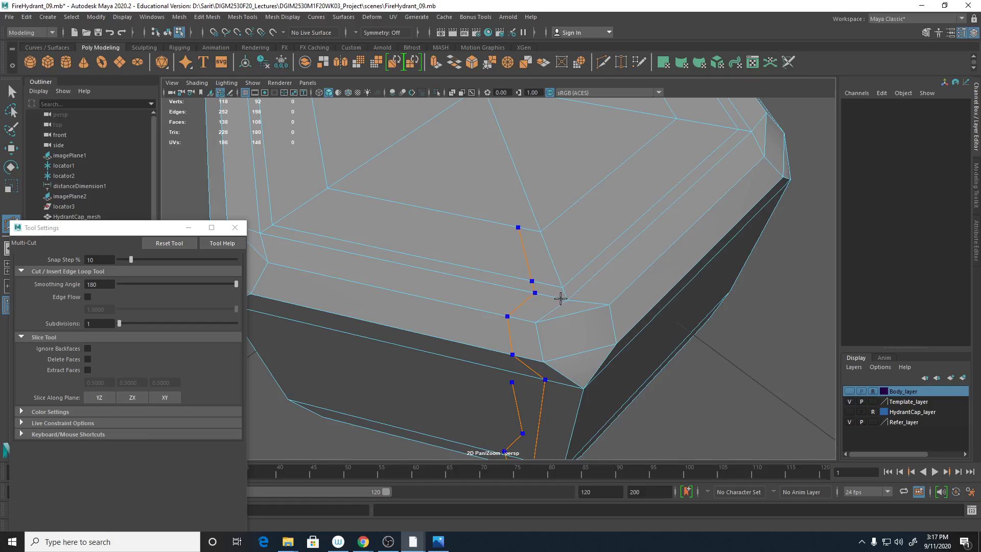
key(Return)
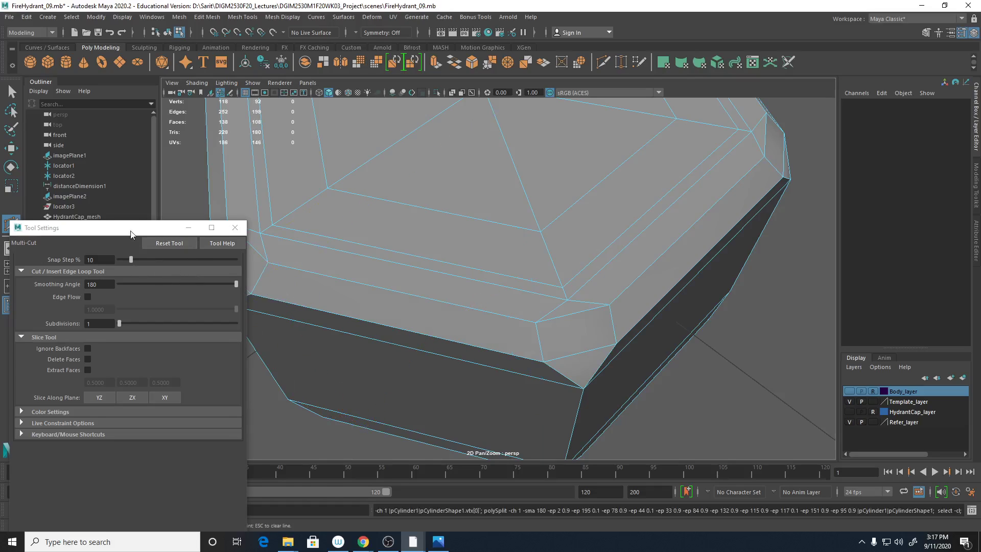
drag(131, 234, 217, 203)
click(321, 198)
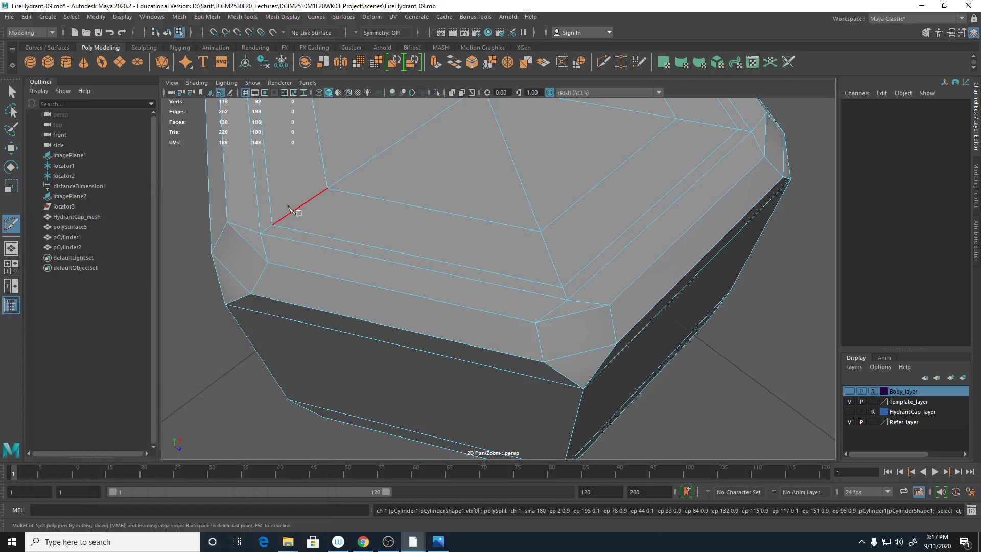
double_click(11, 225)
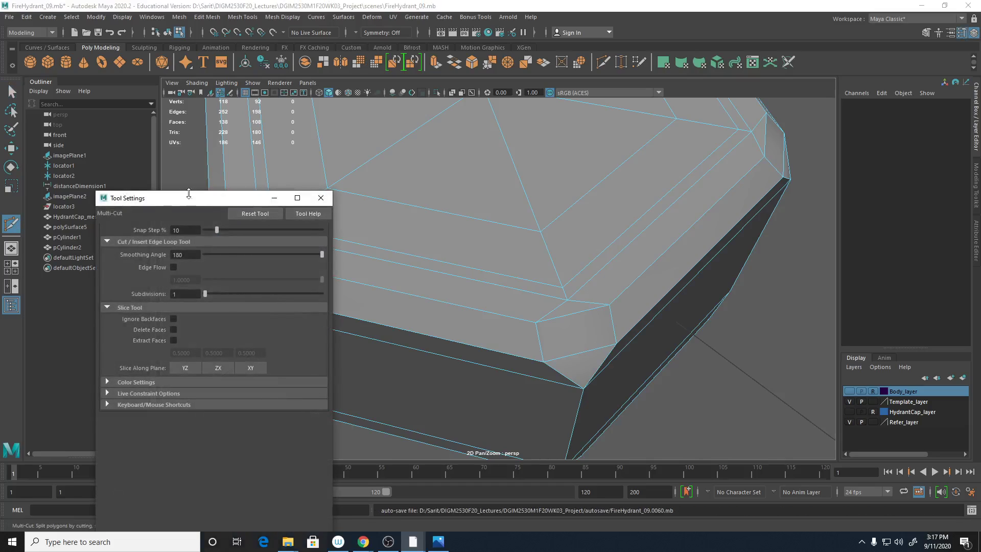
drag(187, 195, 196, 166)
double_click(205, 199)
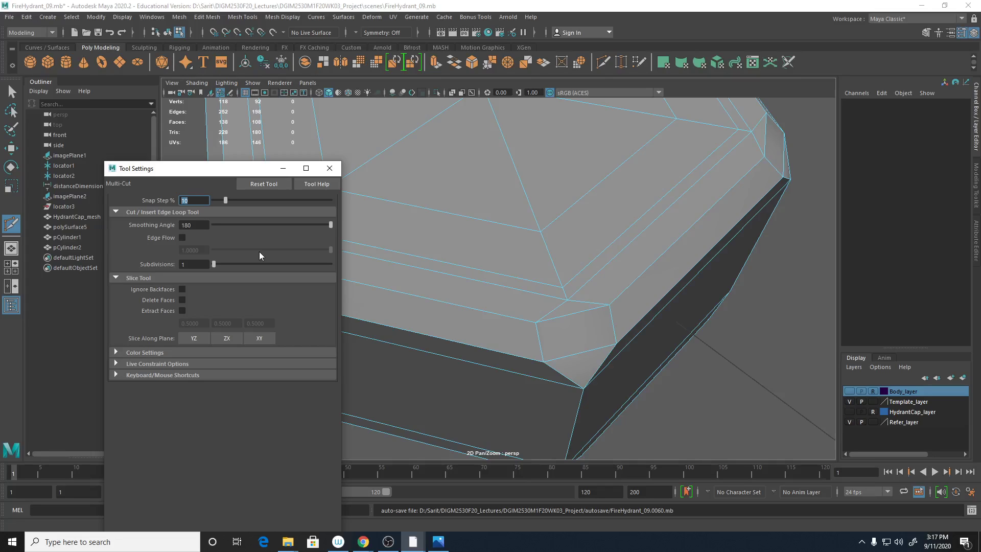
text(5)
key(Return)
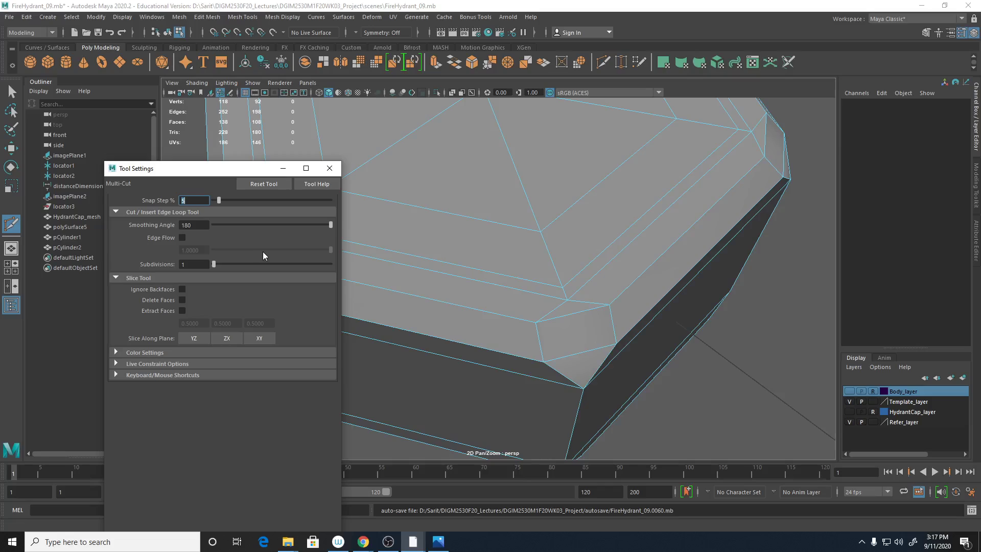
- Insert an edge loop close beside the bolt's front corner edge at the 5% snap step and check it in smooth preview
ctrl+click(495, 375)
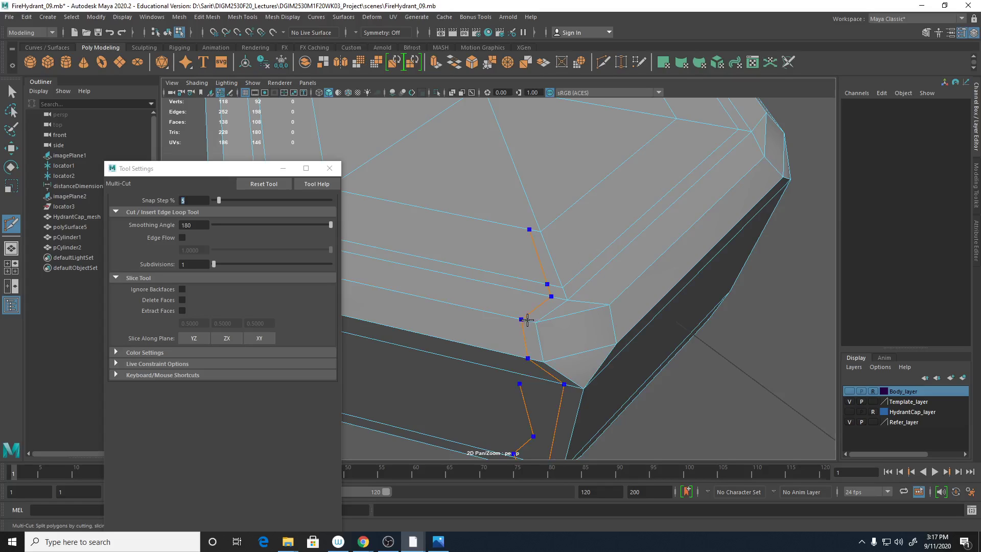
key(Return)
scroll(495, 374, down, 6)
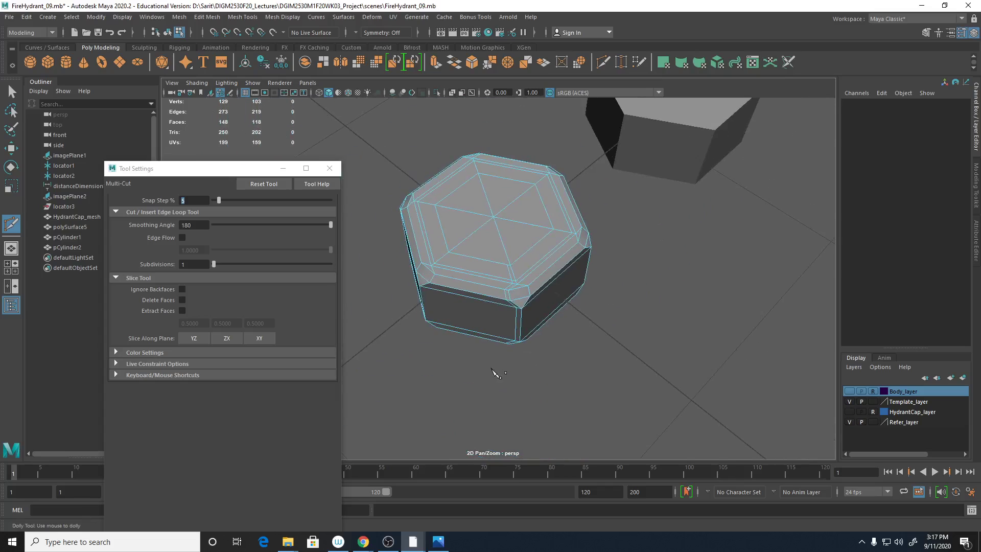
key(3)
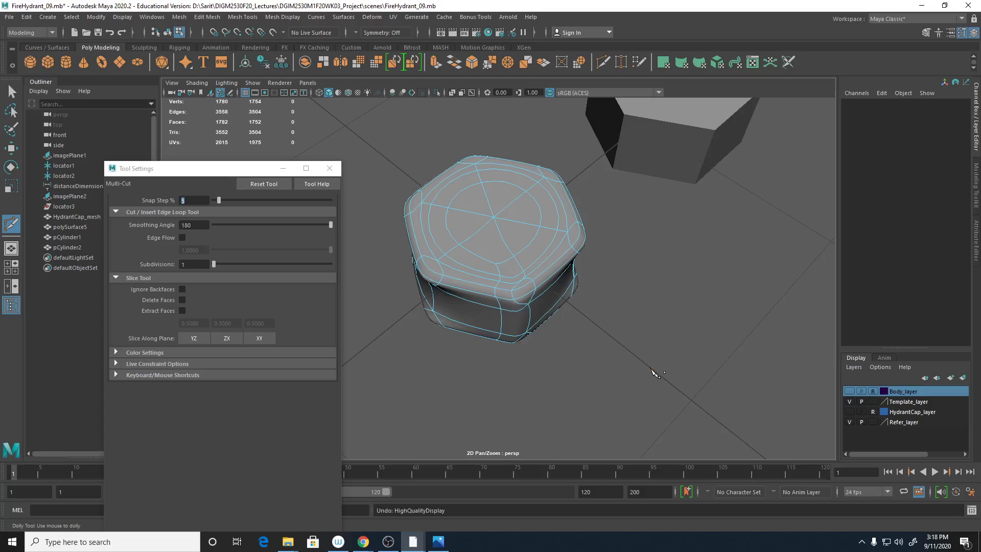
- Leave smooth preview, undo the edge loop beside the bolt's front corner edge, and set the Multi-Cut snap step to 2%
key(1)
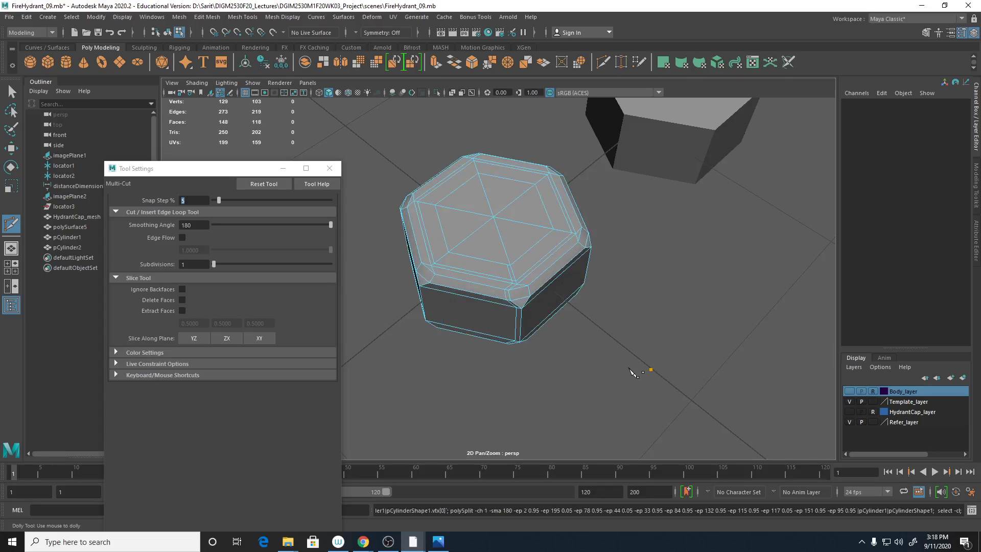
key(ctrl+z)
click(187, 200)
text(2)
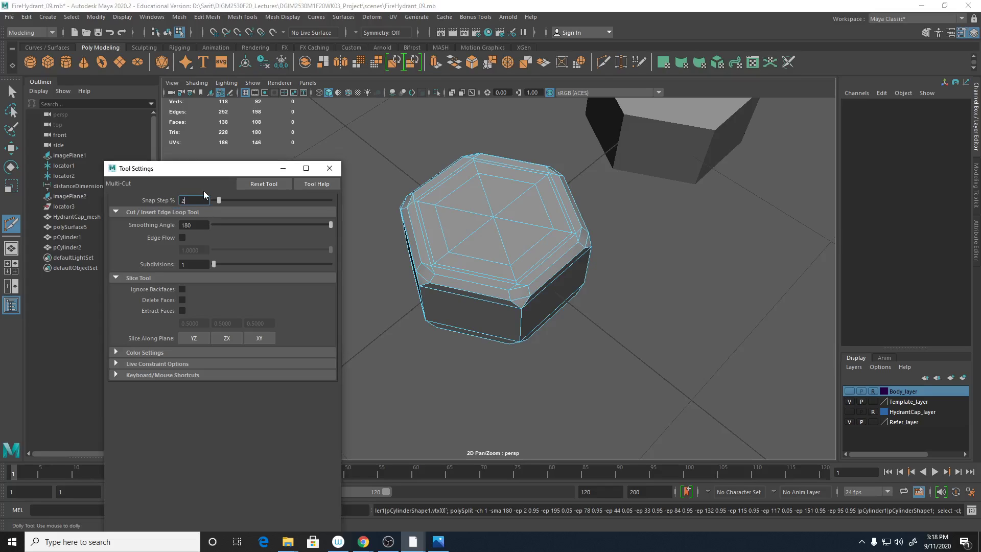
text(5)
key(Return)
text(2)
key(Return)
drag(227, 201, 214, 200)
- Insert an edge loop on each side of the bolt's front vertical corner edge at the 2% snap step
click(592, 320)
scroll(595, 325, up, 5)
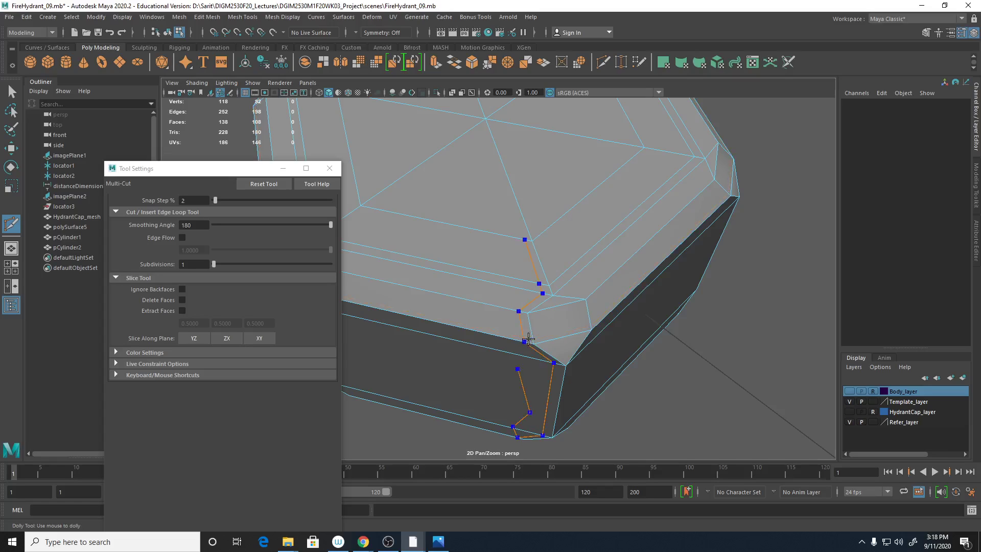
ctrl+click(528, 338)
ctrl+click(591, 306)
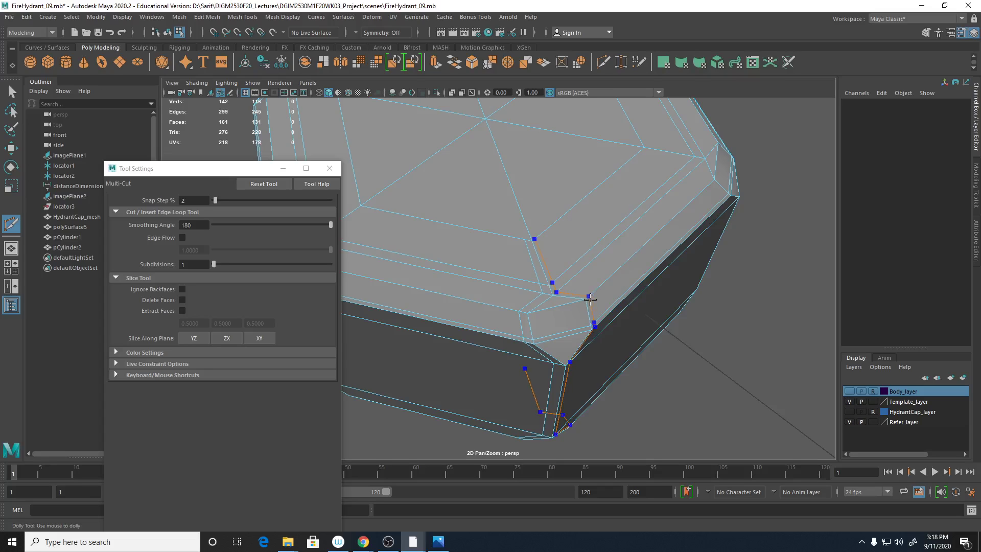
ctrl+click(590, 300)
- Delete the edge loop on the left side of the bolt's front corner edge
alt+drag(590, 300, 531, 339)
alt+middle_drag(534, 341, 604, 364)
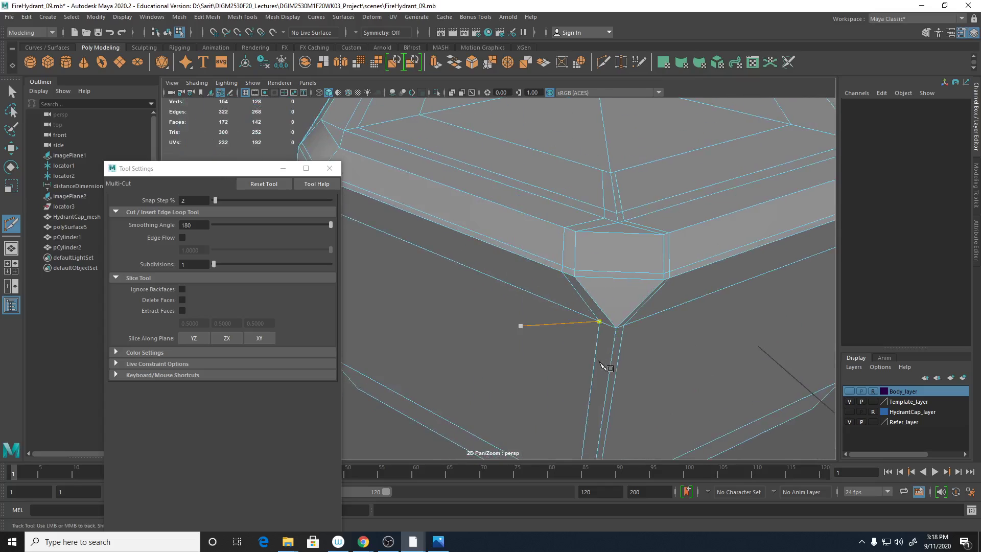
key(q)
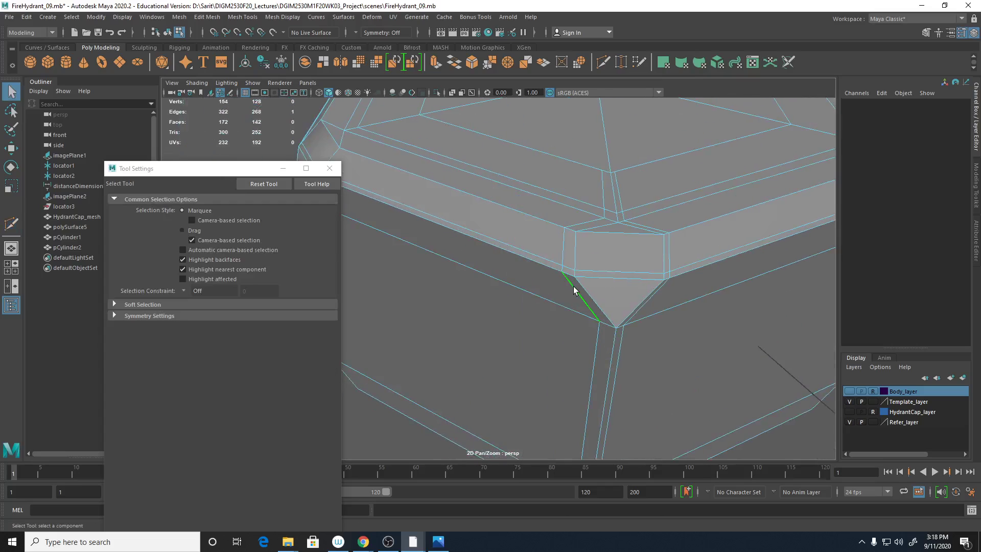
double_click(573, 289)
shift+right_click(573, 289)
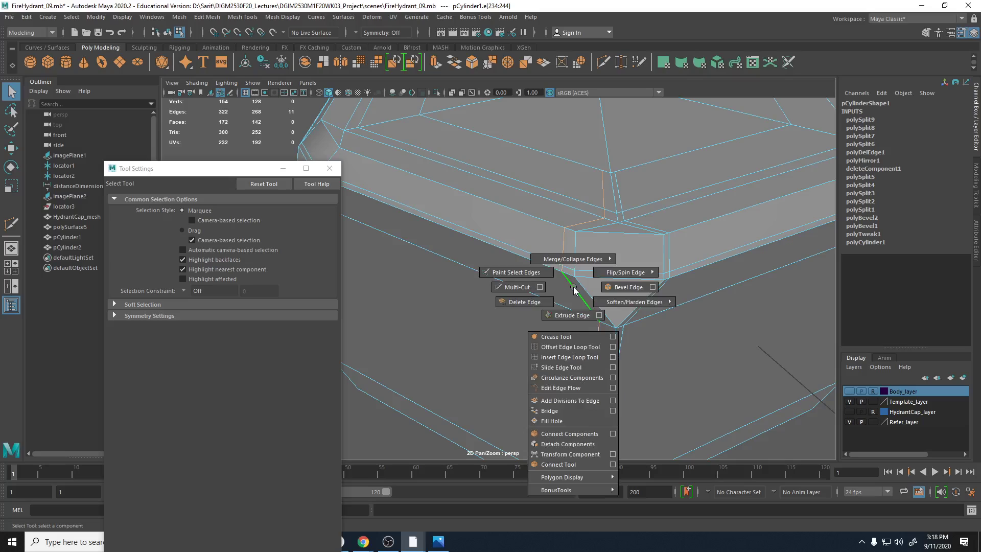
shift+right_drag(573, 289, 550, 298)
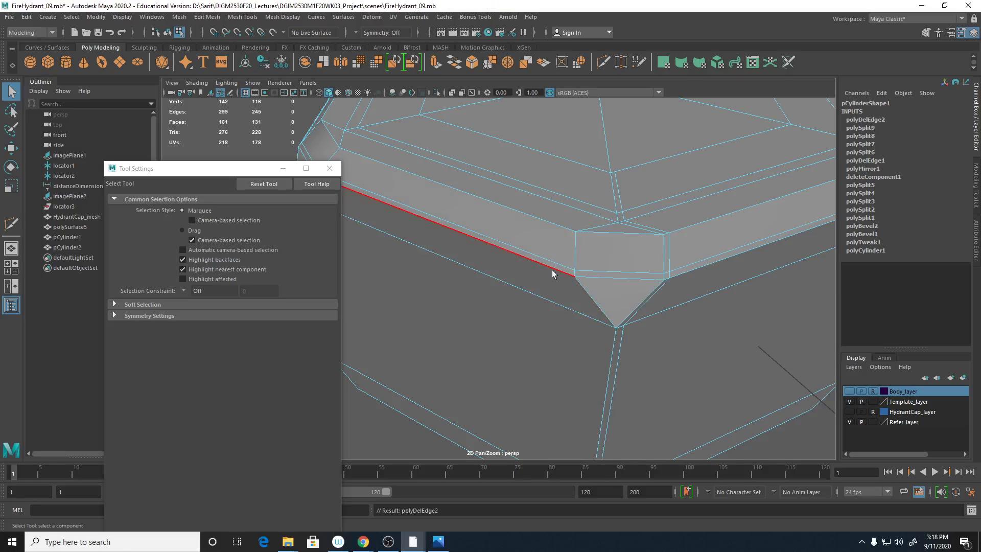
- Insert a replacement edge loop closer to the left side of the bolt's front corner edge with Multi-Cut
click(11, 225)
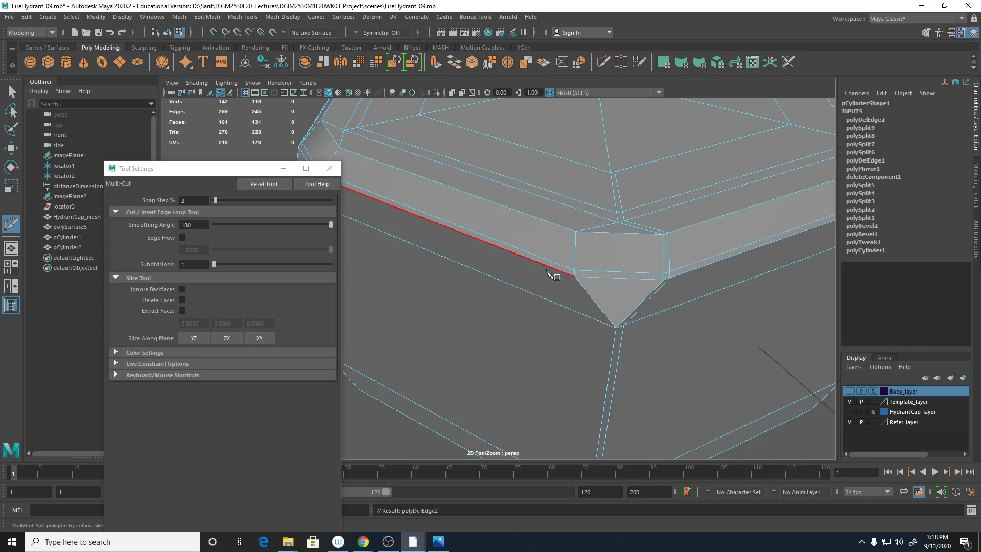
key(ctrl)
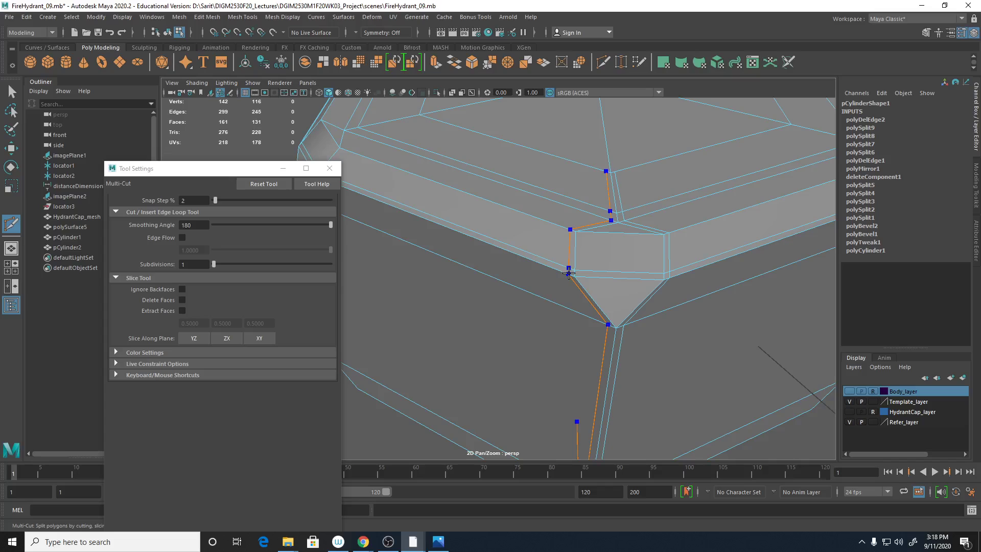
ctrl+click(569, 273)
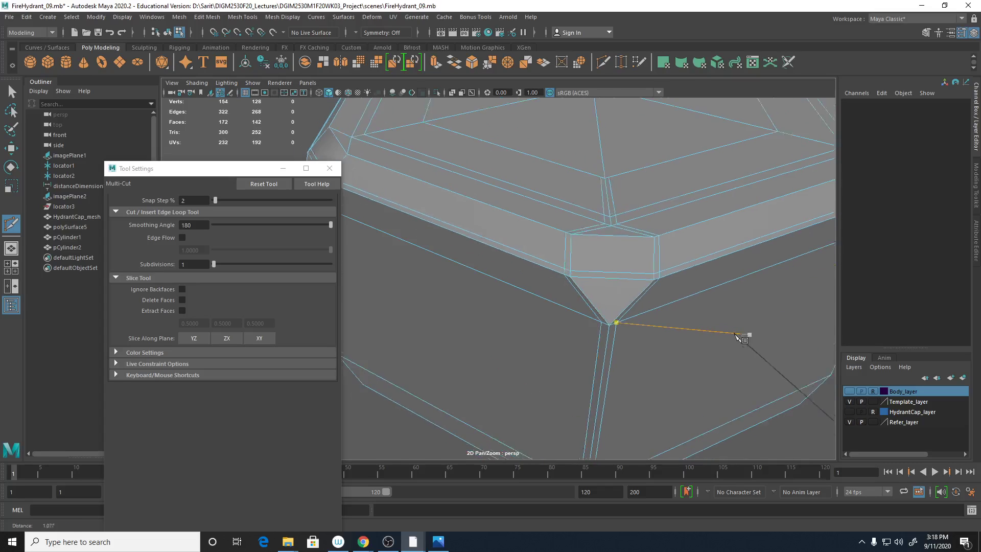
- Examine how the new corner loops run across the bolt's top face, both as polygons and in smooth preview
alt+drag(744, 339, 562, 329)
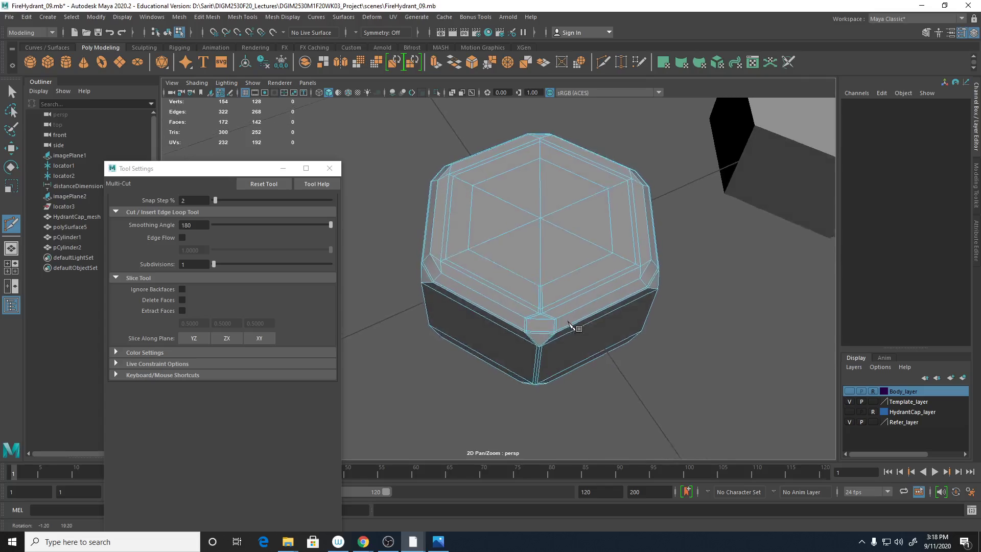
alt+right_drag(563, 328, 812, 380)
click(602, 391)
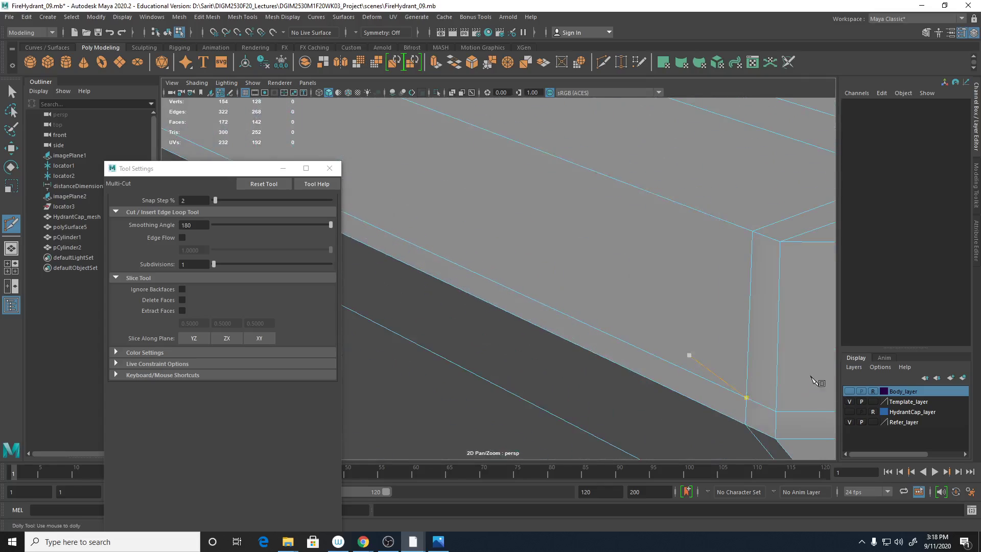
alt+right_drag(652, 291, 679, 317)
alt+middle_drag(652, 291, 581, 284)
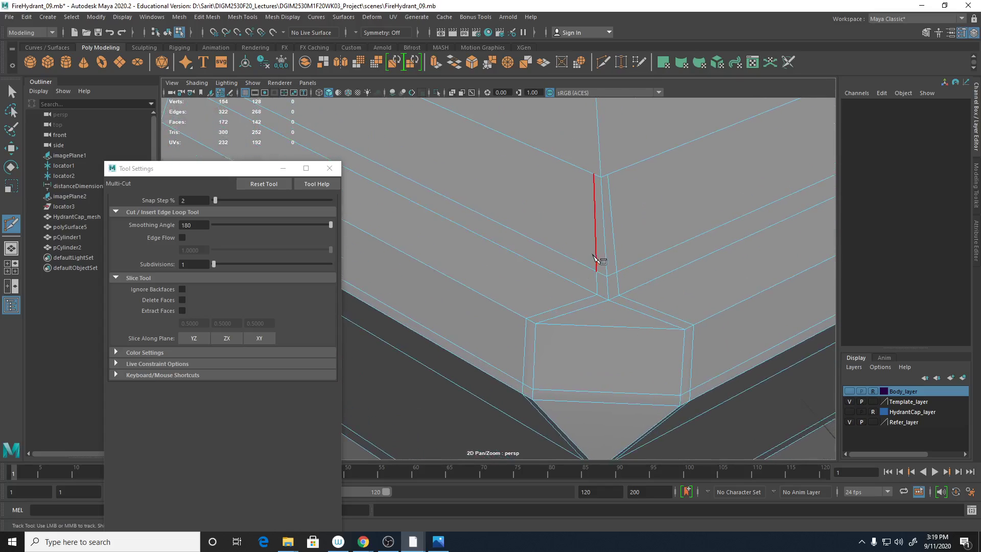
click(596, 271)
scroll(601, 253, down, 6)
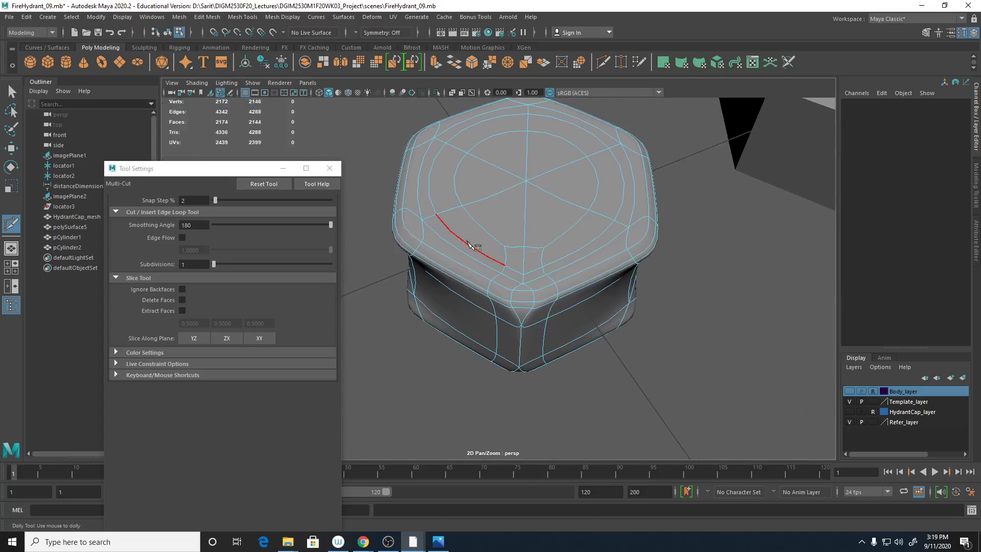
click(441, 211)
key(Escape)
scroll(619, 318, up, 8)
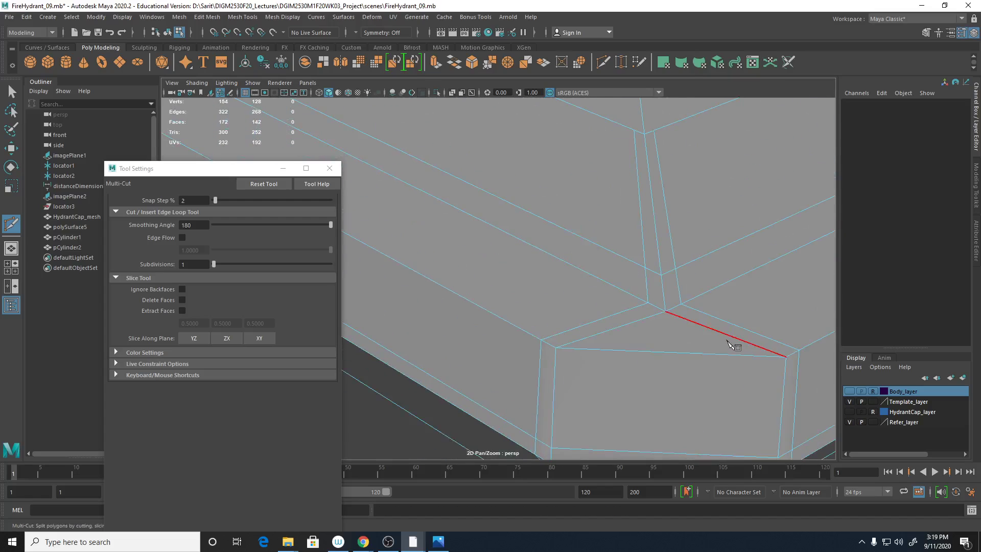
- Cut edges from both corner loops to the vertex on the top face's front spoke so the loops converge there
alt+middle_drag(740, 344, 667, 325)
scroll(664, 325, down, 4)
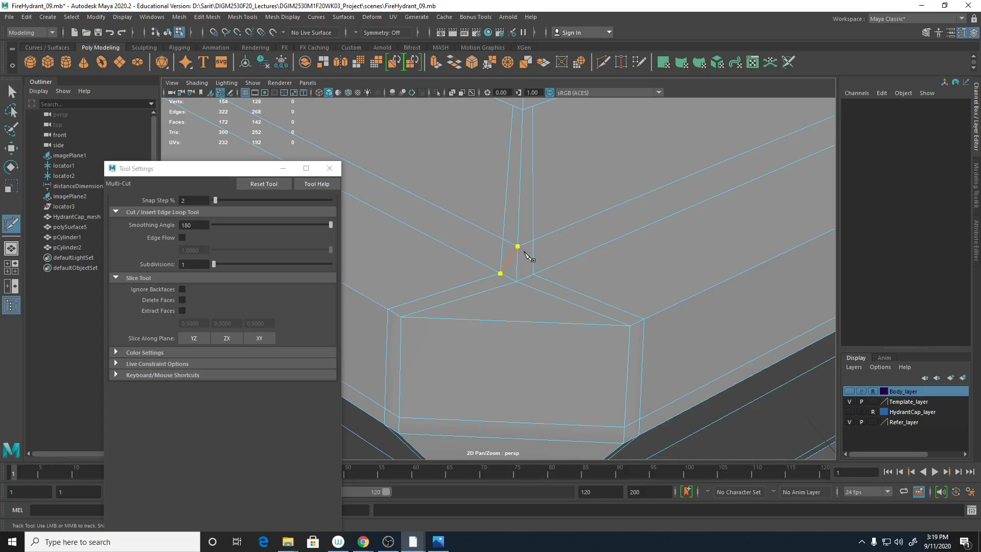
click(533, 274)
right_click(541, 278)
- Delete the leftover loop edges flanking the top face's front spoke and check the bolt in smooth preview
key(q)
right_drag(531, 250, 472, 233)
click(532, 201)
shift+click(506, 213)
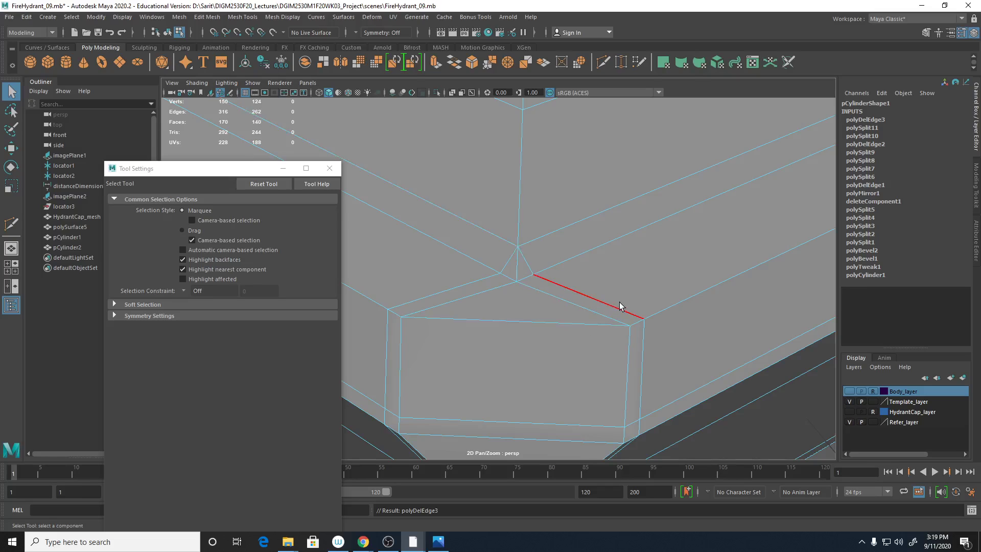
key(3)
scroll(621, 302, down, 6)
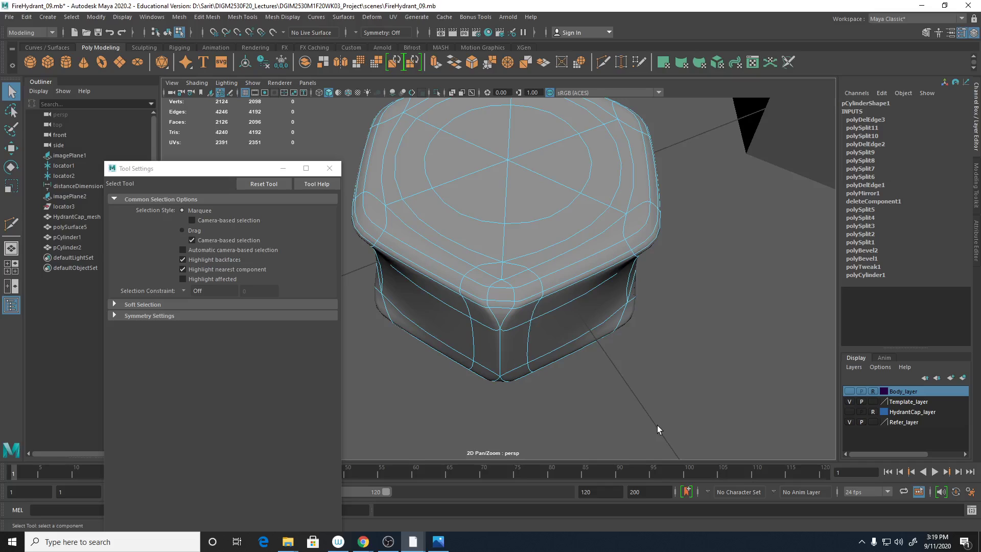
- Leave smooth preview and cut an edge from the vertex above the front corner patch to each of its outer upper corners
key(1)
scroll(624, 314, up, 5)
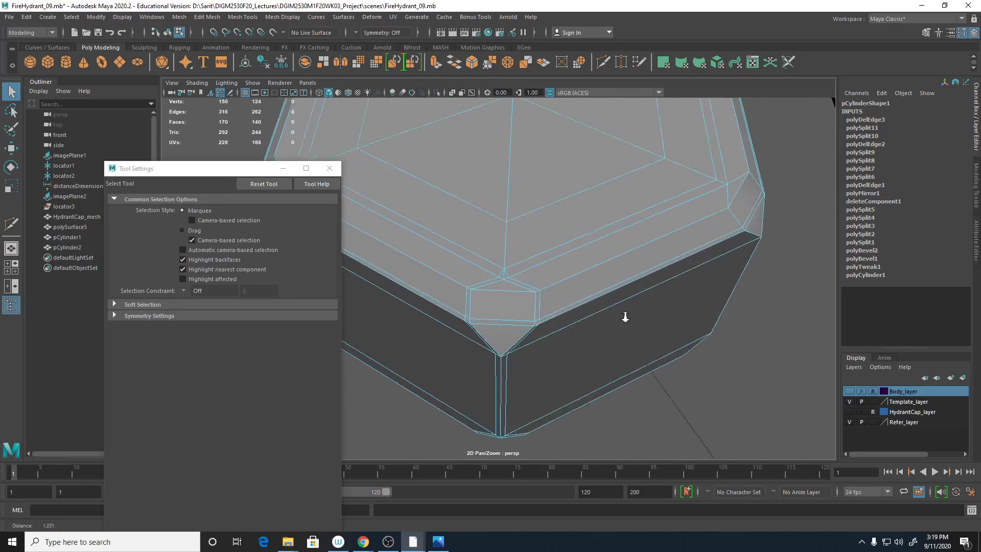
alt+middle_drag(582, 306, 611, 309)
scroll(592, 287, up, 3)
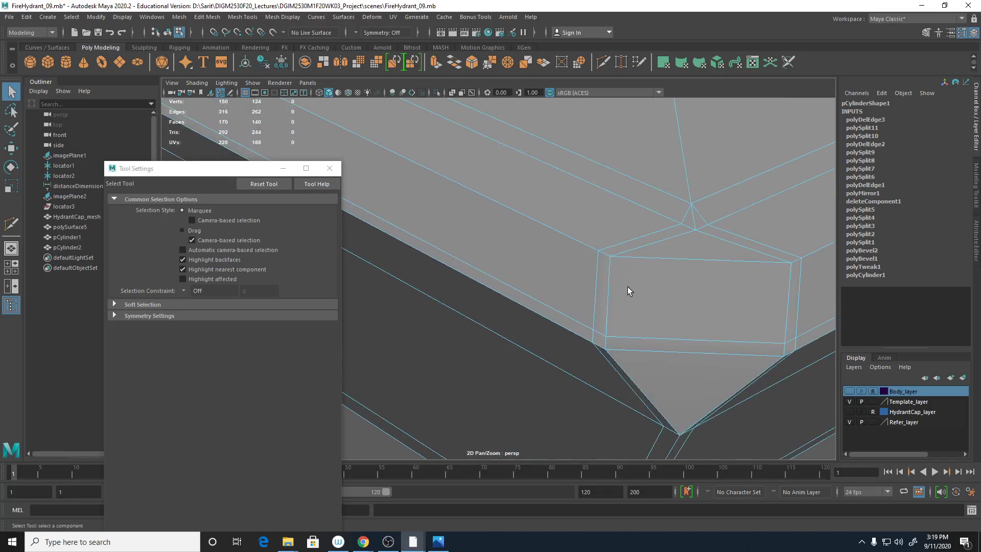
shift+right_drag(628, 246, 556, 251)
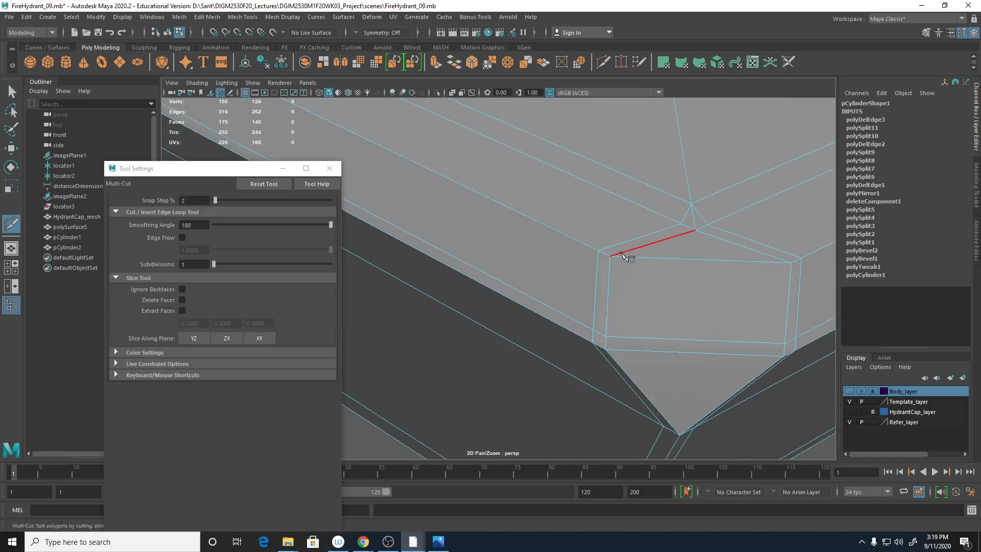
click(592, 250)
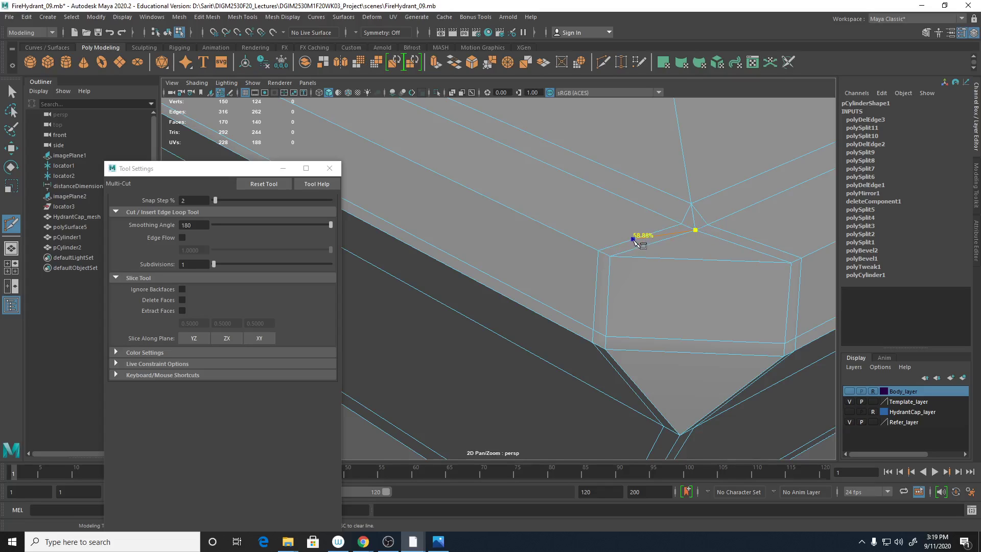
click(598, 250)
key(Return)
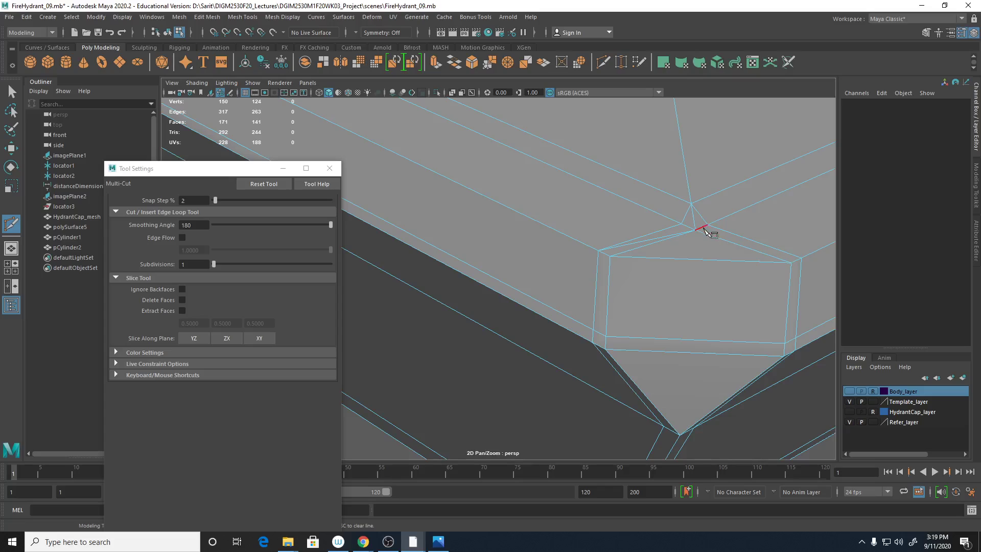
click(695, 230)
click(801, 258)
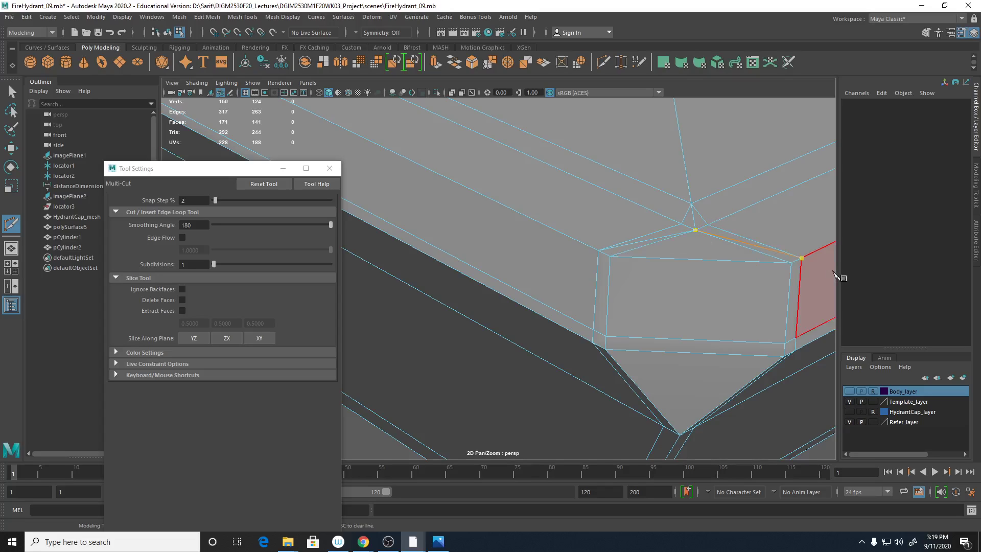
click(695, 230)
right_click(697, 249)
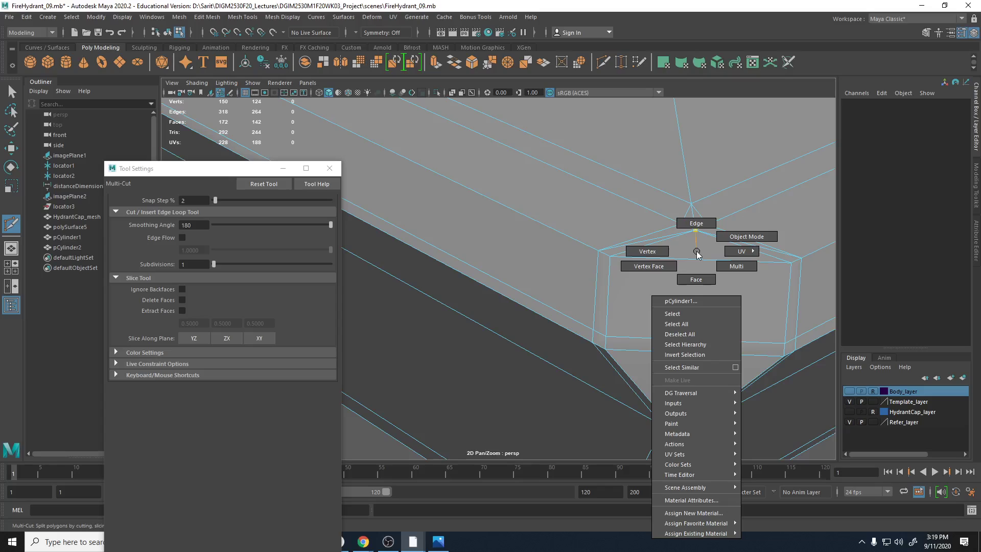
- Delete the four redundant edges above the front corner patch and check the bolt in smooth preview
key(q)
right_drag(700, 248, 693, 217)
click(686, 218)
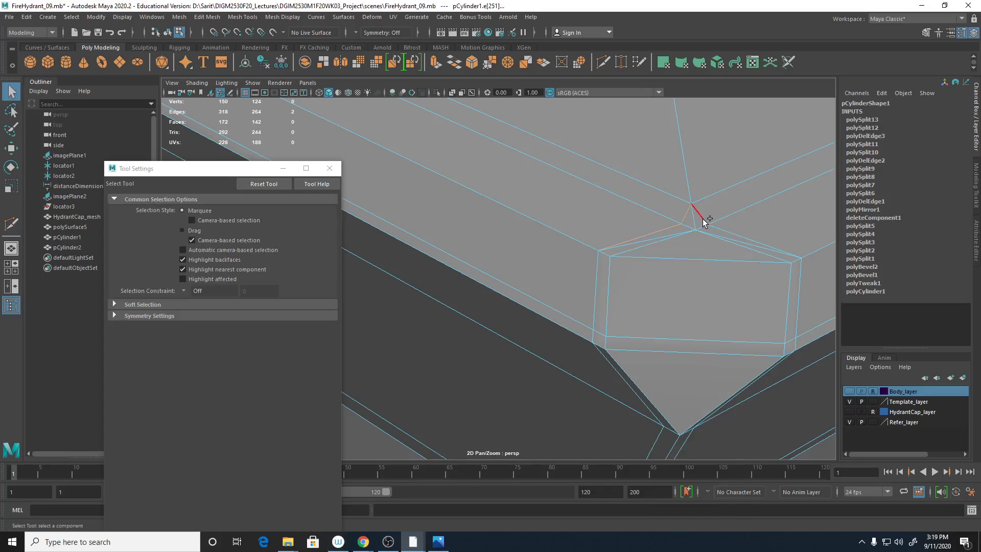
shift+right_drag(703, 220, 686, 233)
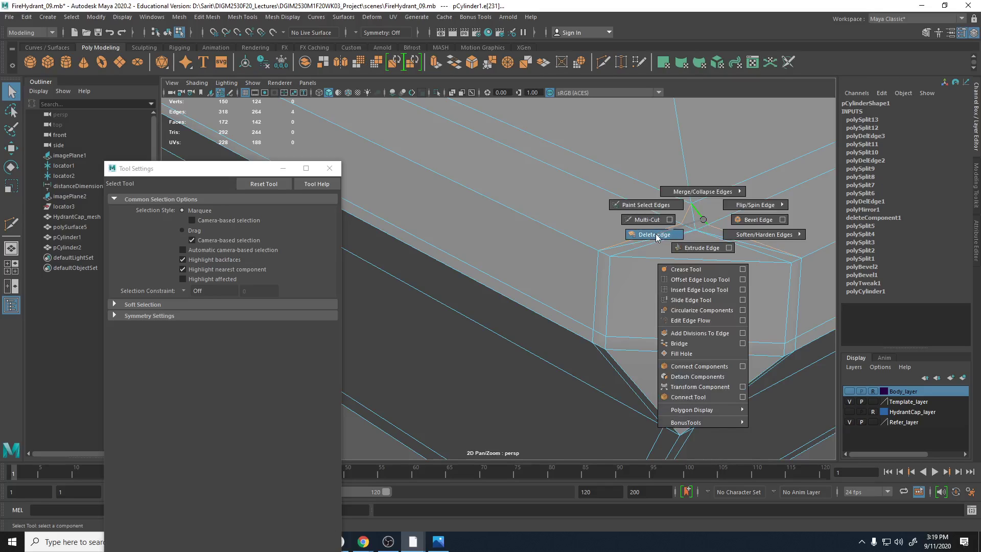
shift+right_drag(656, 237, 656, 238)
click(642, 384)
key(3)
click(684, 308)
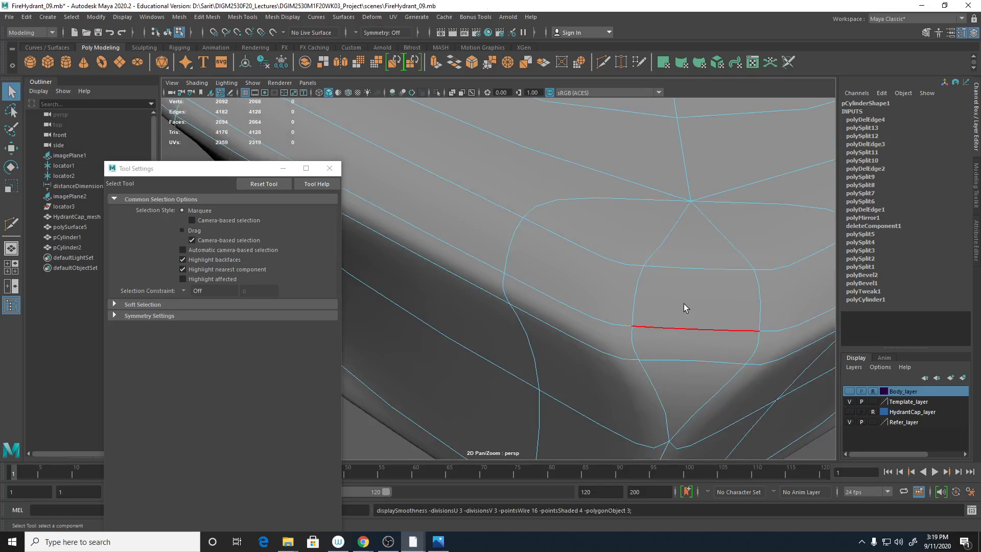
scroll(685, 308, down, 10)
- Return the bolt to object mode, hide the wireframe on shaded surfaces, and examine the smoothed shape
alt+drag(558, 383, 511, 360)
alt+right_drag(463, 354, 593, 359)
right_drag(620, 278, 602, 287)
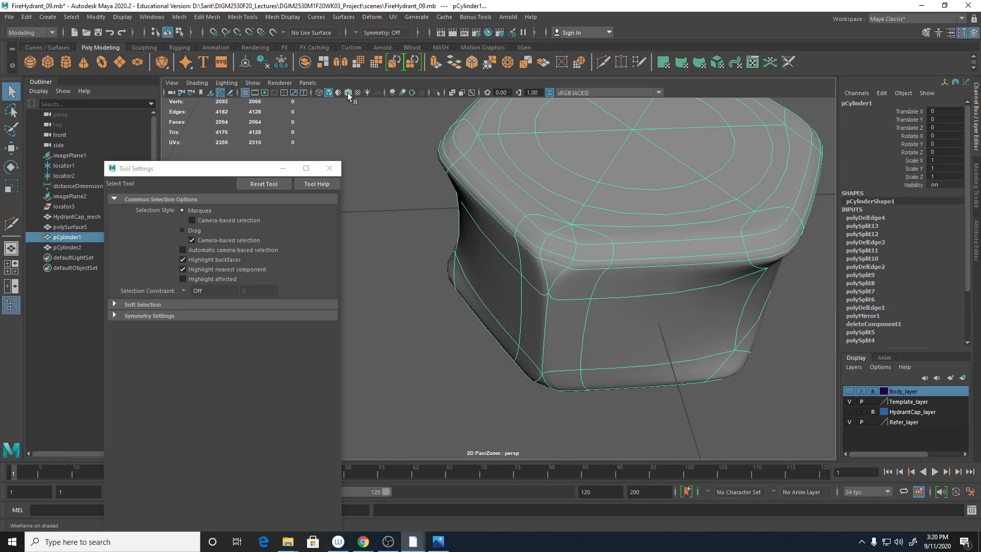
click(371, 160)
alt+drag(612, 404, 510, 369)
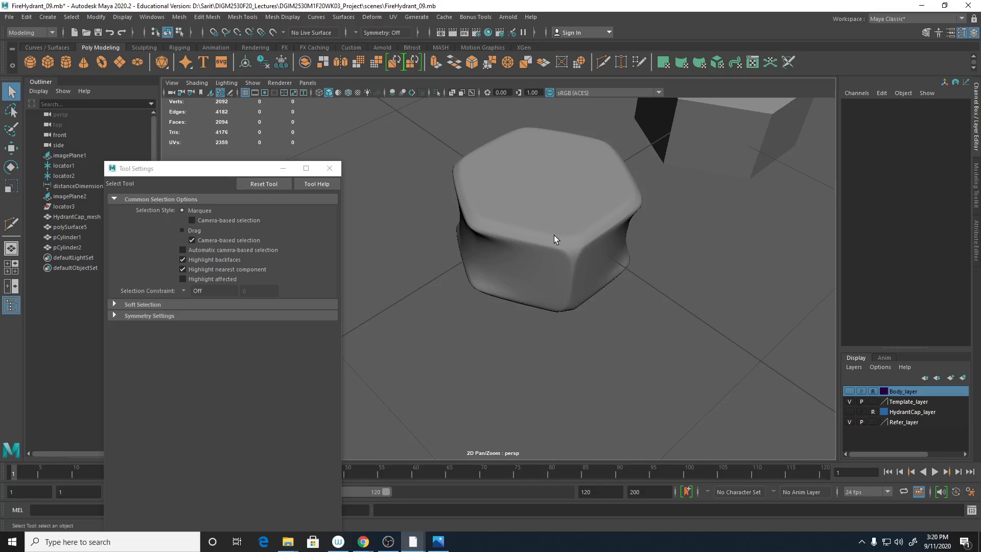
- Select the bolt and examine its smoothed edge flow from the underside and around the front corner
click(576, 235)
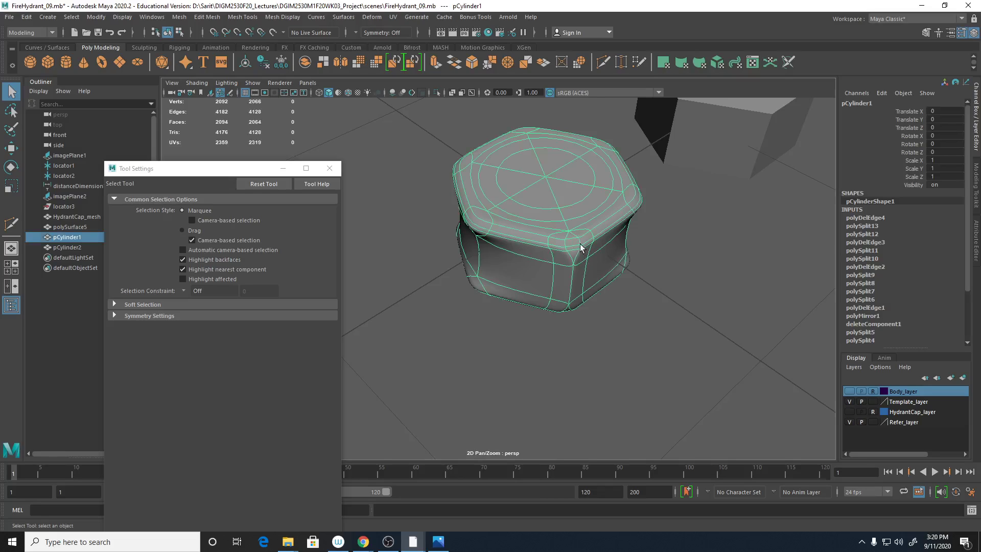
click(660, 268)
click(613, 250)
right_click(598, 234)
alt+drag(661, 258, 545, 206)
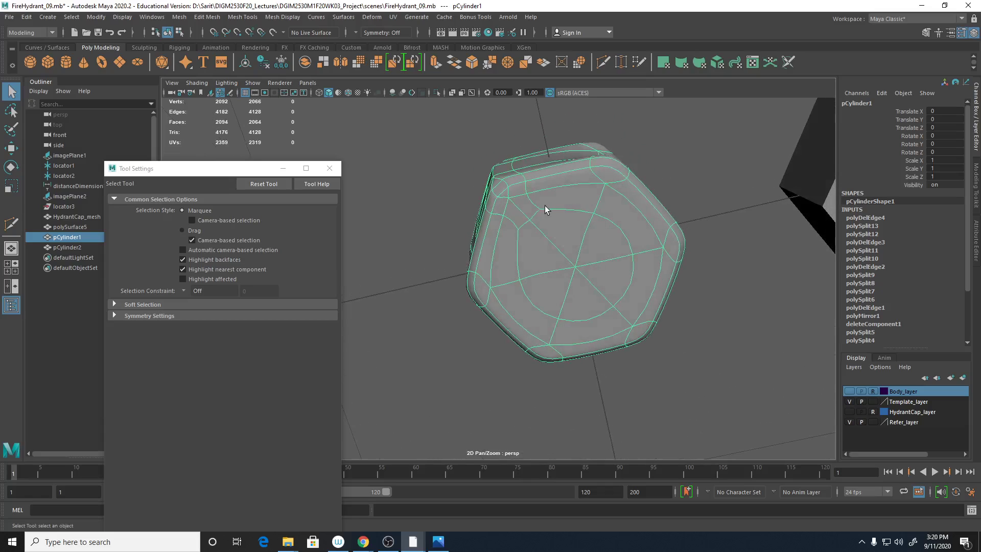
right_drag(531, 214, 528, 191)
right_click(531, 214)
alt+drag(545, 203, 585, 312)
alt+drag(564, 248, 582, 286)
- Leave smooth preview and insert supporting edge loops on both sides of the front corner's vertical edge with Multi-Cut
right_click(570, 250)
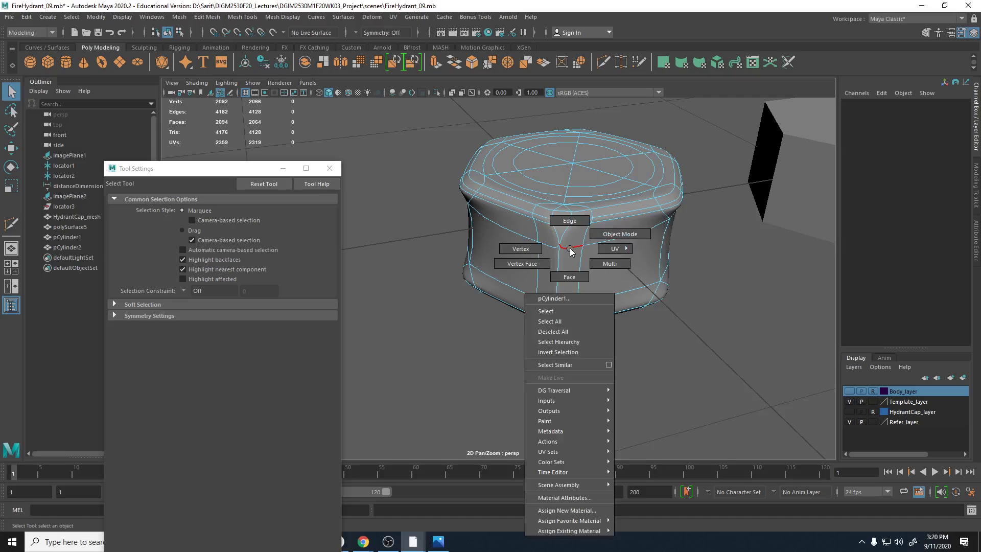
click(535, 249)
alt+right_drag(544, 270, 612, 289)
key(1)
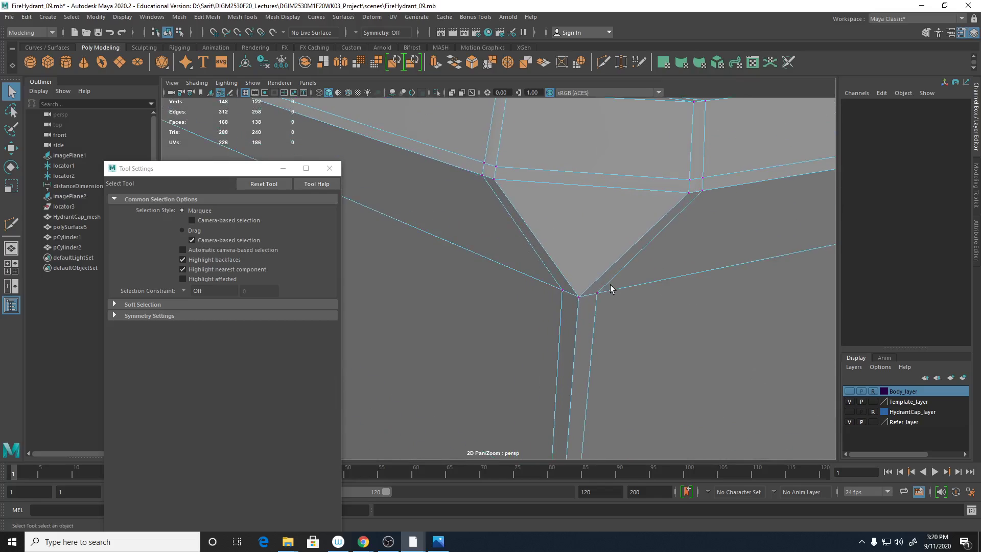
click(576, 294)
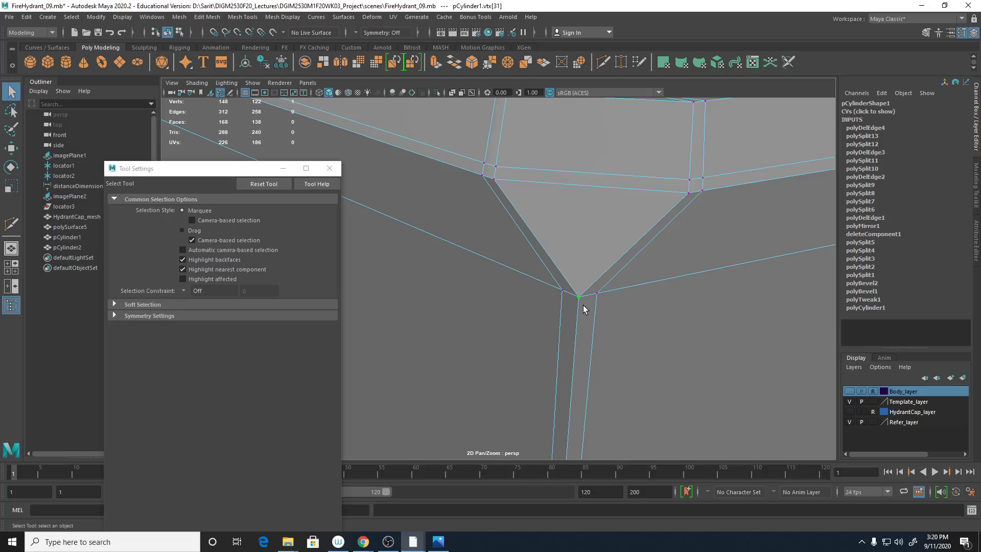
scroll(698, 308, down, 3)
alt+drag(698, 309, 569, 267)
shift+right_drag(571, 244, 513, 239)
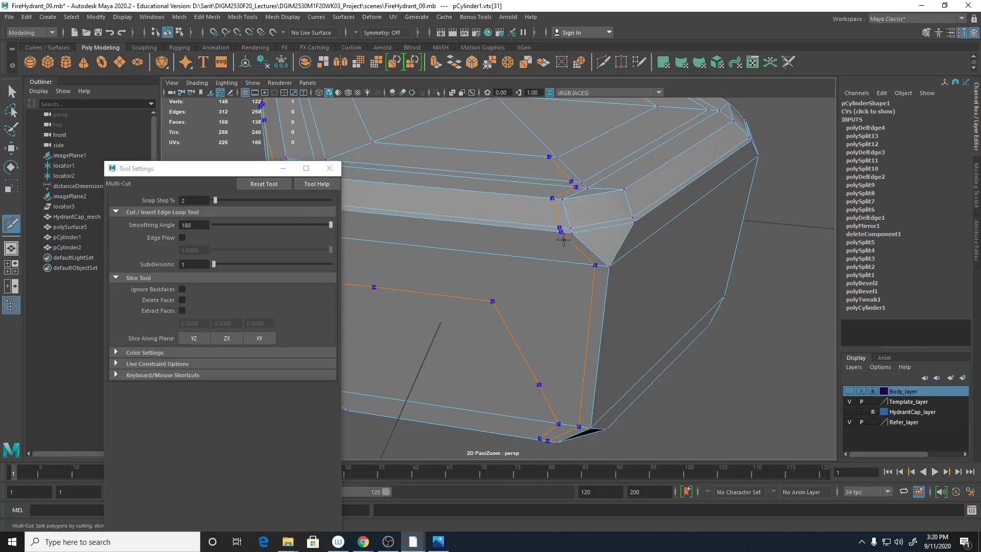
ctrl+click(566, 239)
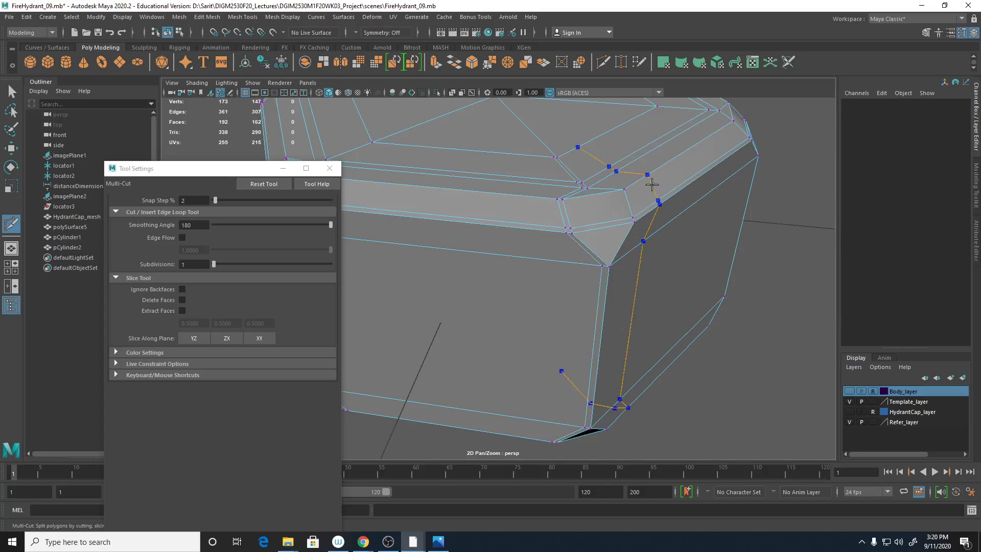
ctrl+click(638, 215)
- Insert supporting edge loops on both sides of the vertical edges at the next two corners of the bolt
alt+drag(637, 215, 641, 321)
ctrl+click(623, 320)
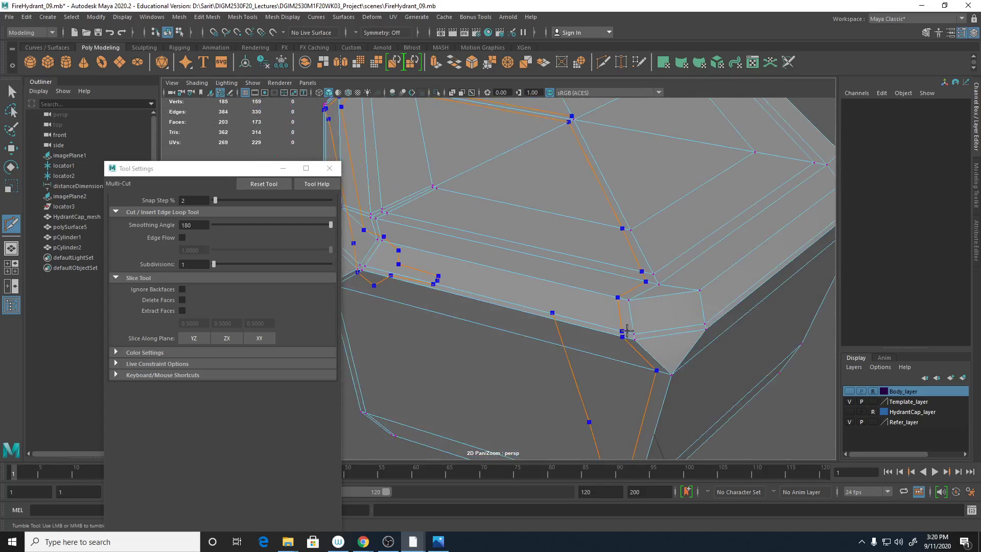
ctrl+click(705, 286)
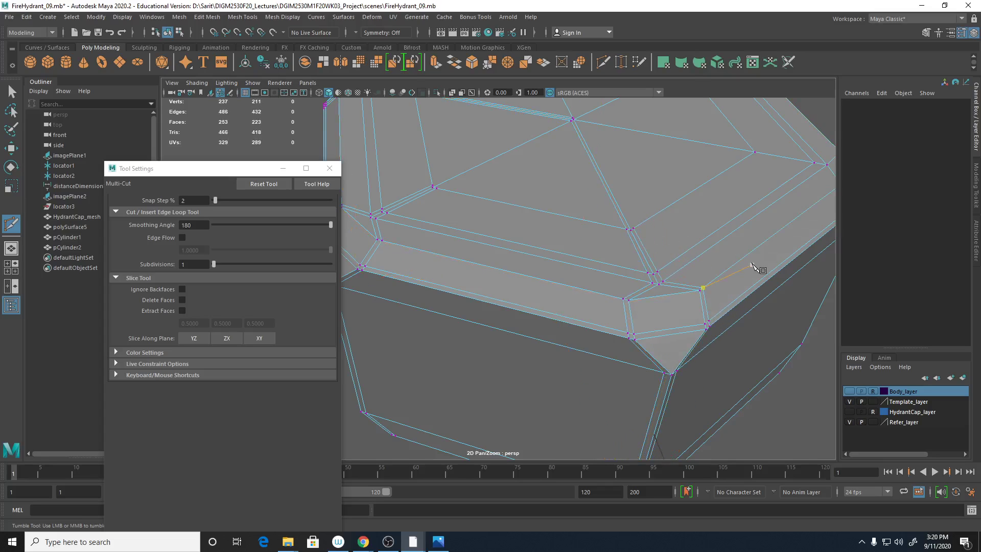
alt+drag(761, 270, 685, 267)
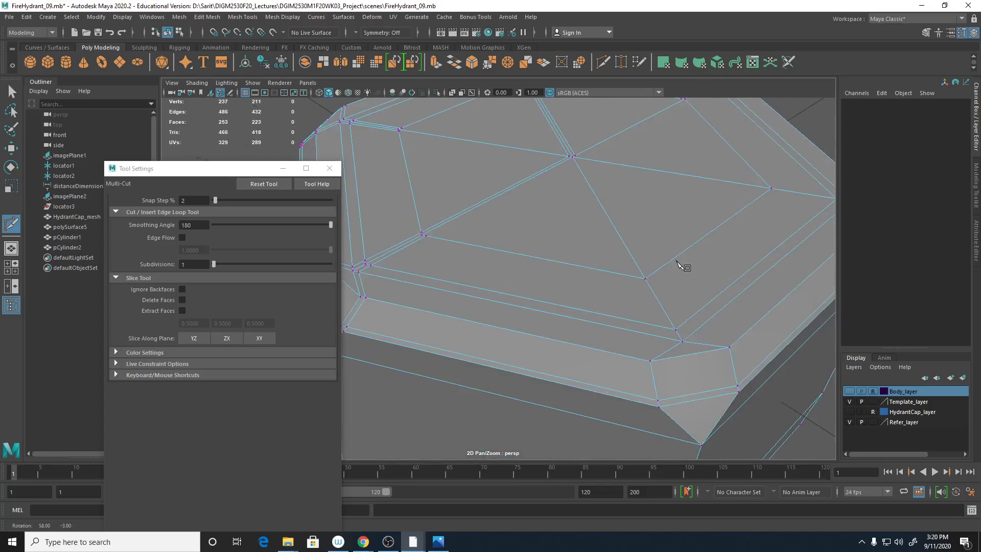
ctrl+click(642, 352)
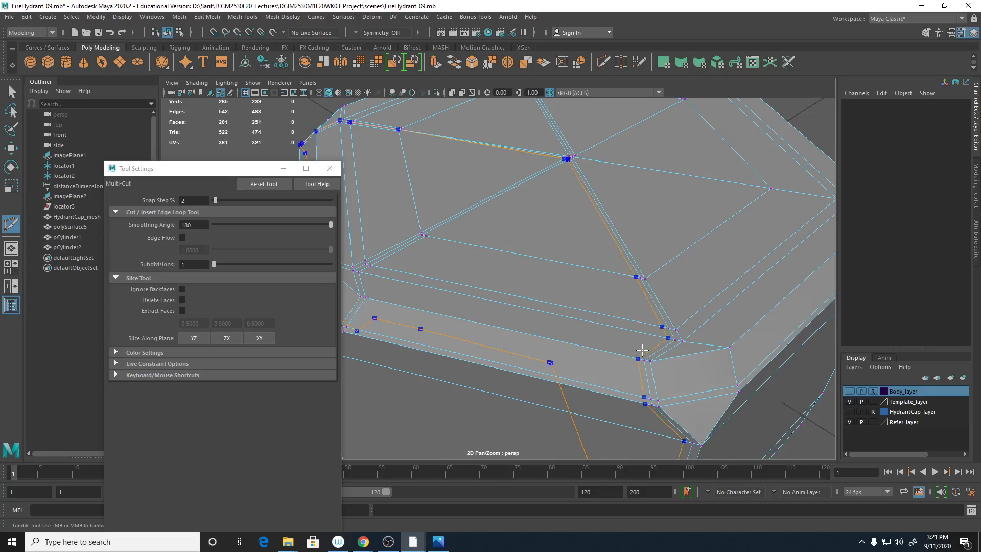
ctrl+click(689, 335)
- Insert supporting edge loops on both sides of the following corner's vertical edge and leave the Multi-Cut tool
alt+drag(771, 285, 751, 302)
alt+middle_drag(750, 302, 649, 253)
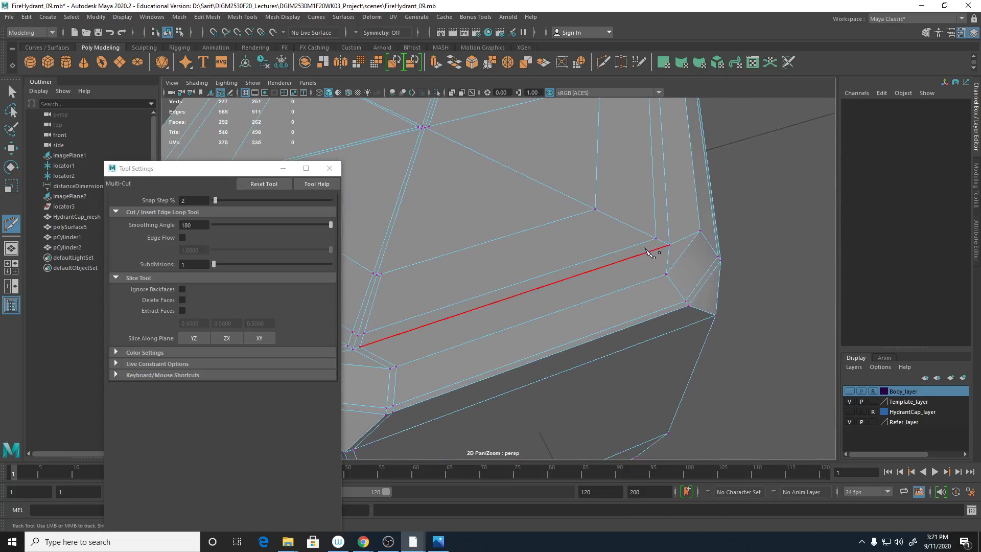
alt+right_drag(649, 253, 588, 258)
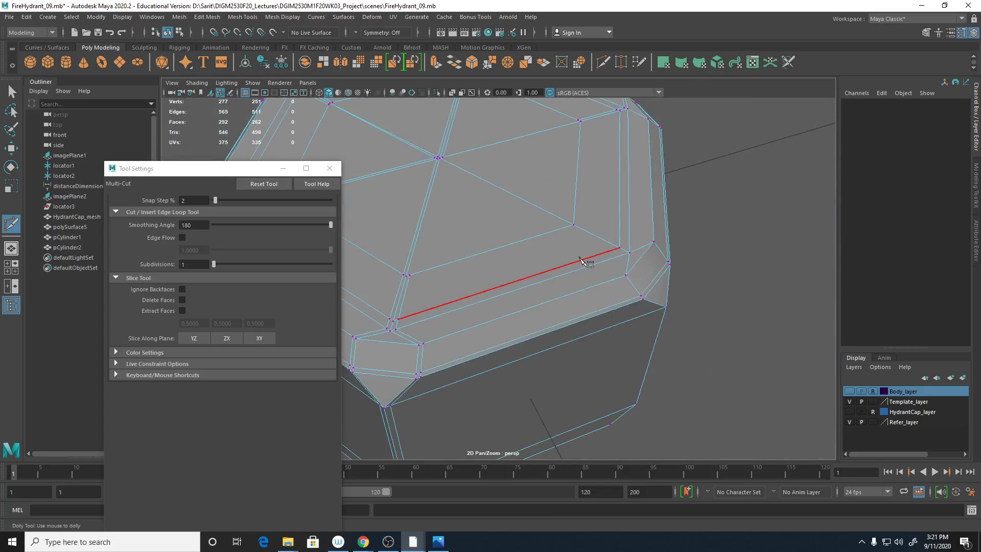
ctrl+click(624, 251)
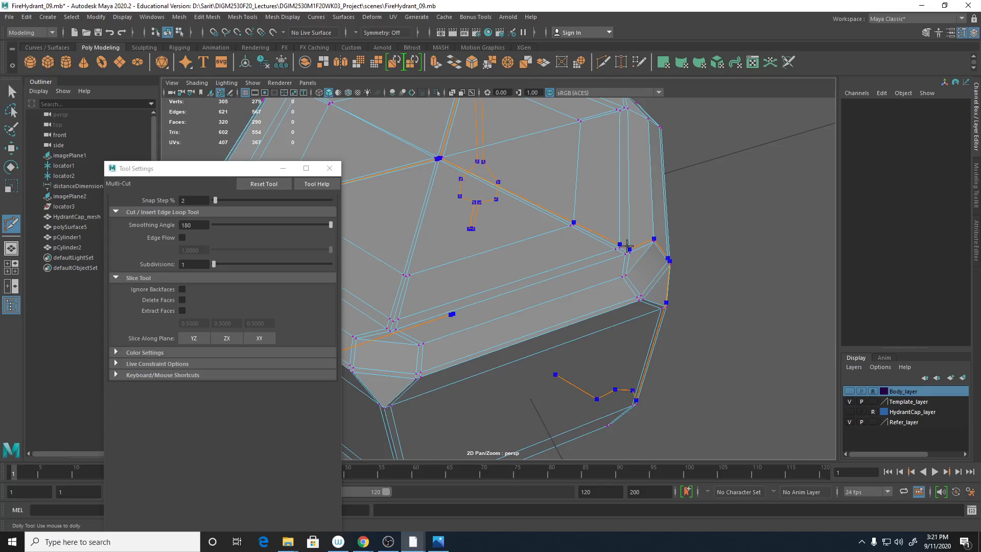
ctrl+click(627, 247)
alt+drag(630, 260, 667, 256)
key(q)
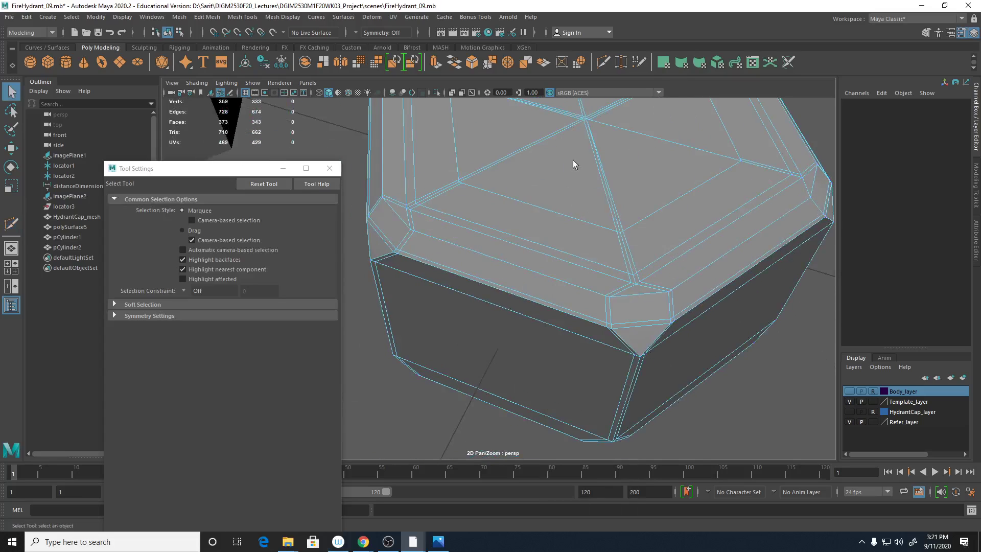
- Select the surplus edge loop running beside the bolt's corner patch and delete the whole loop
scroll(573, 164, up, 5)
scroll(688, 294, down, 3)
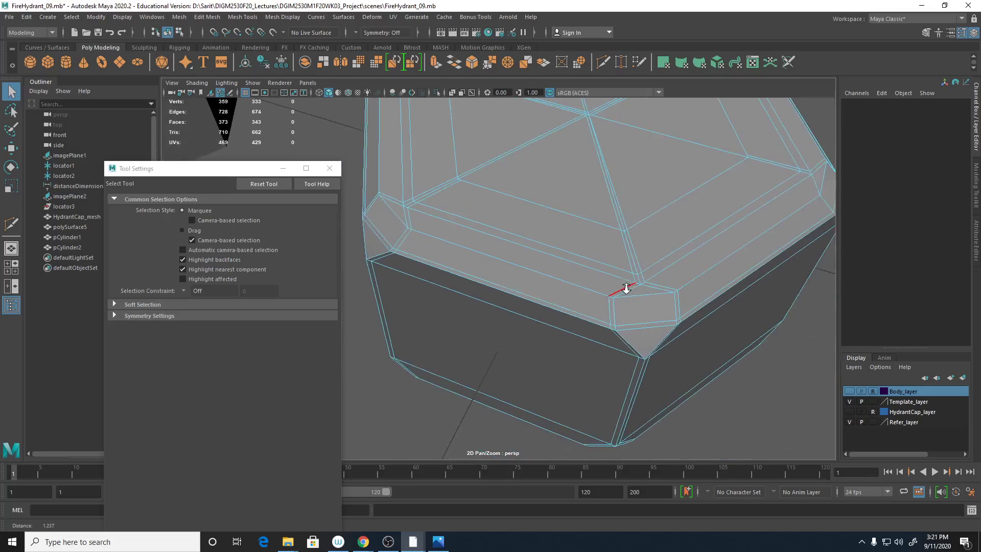
alt+drag(623, 284, 615, 302)
scroll(615, 303, up, 3)
scroll(667, 297, down, 3)
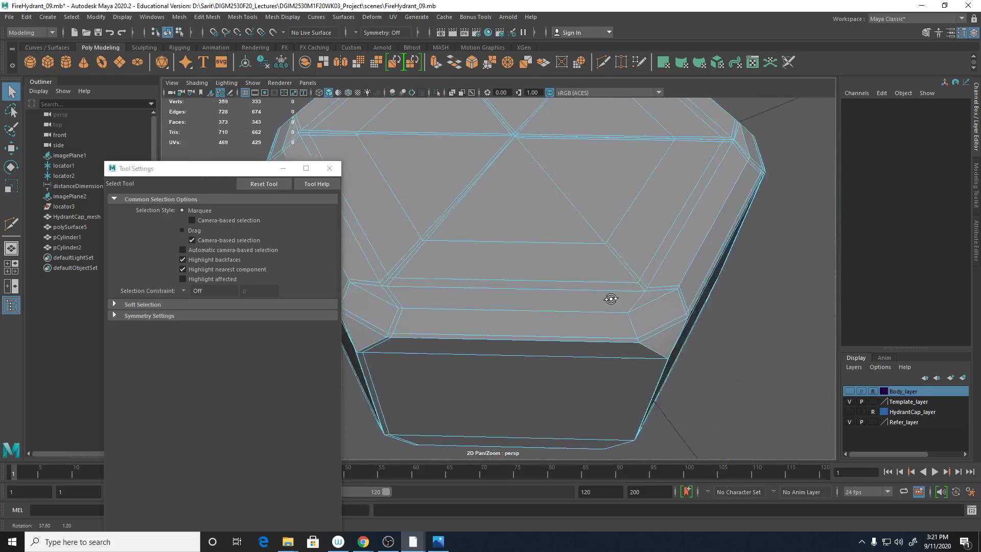
scroll(608, 298, up, 3)
alt+drag(571, 336, 512, 280)
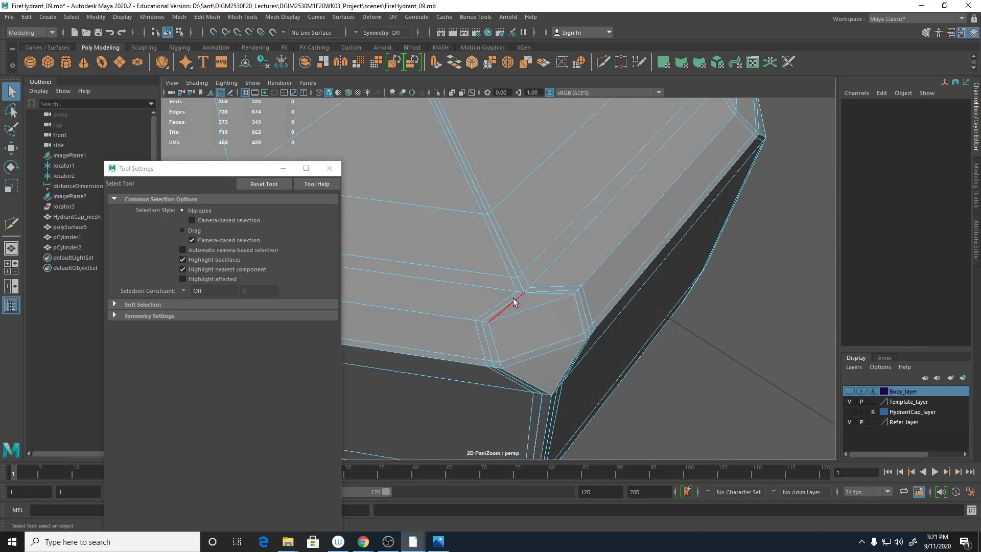
right_drag(512, 280, 498, 223)
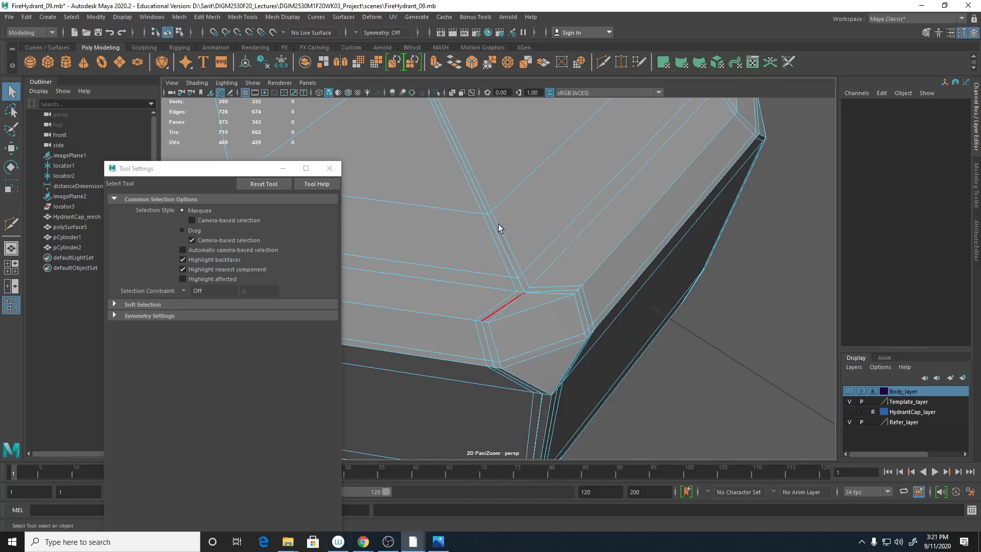
double_click(504, 305)
key(f)
alt+drag(423, 311, 426, 301)
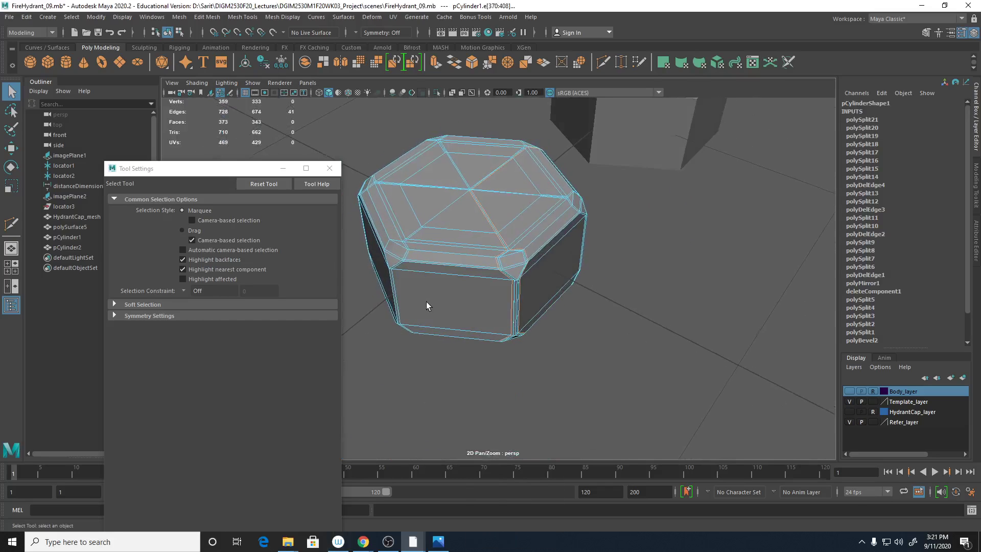
shift+right_drag(507, 301, 465, 303)
- Return the bolt to object mode, deselect it, and show the wireframe on shaded surfaces
alt+right_drag(526, 331, 700, 343)
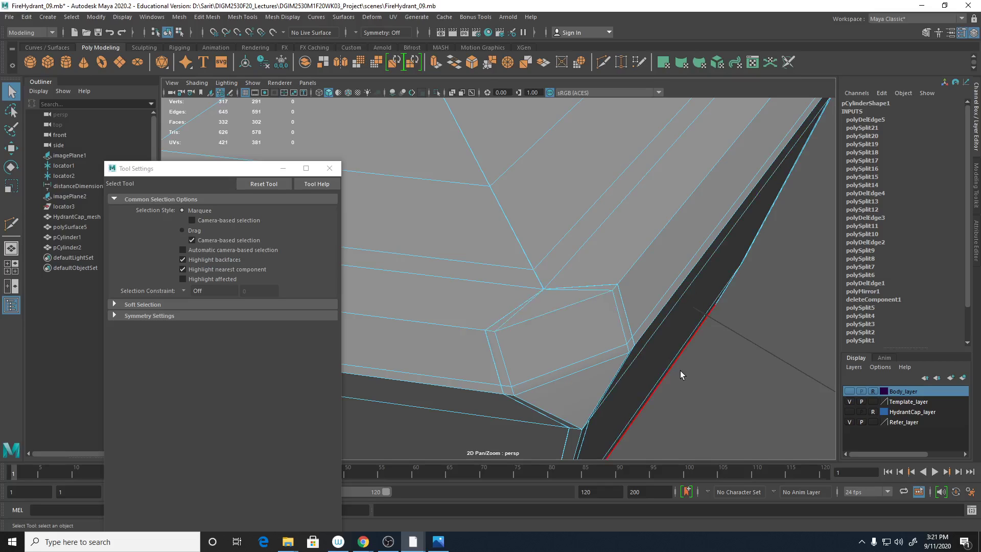
mouse_move(573, 284)
alt+mouse_down()
mouse_move(554, 274)
mouse_move(590, 276)
alt+mouse_up()
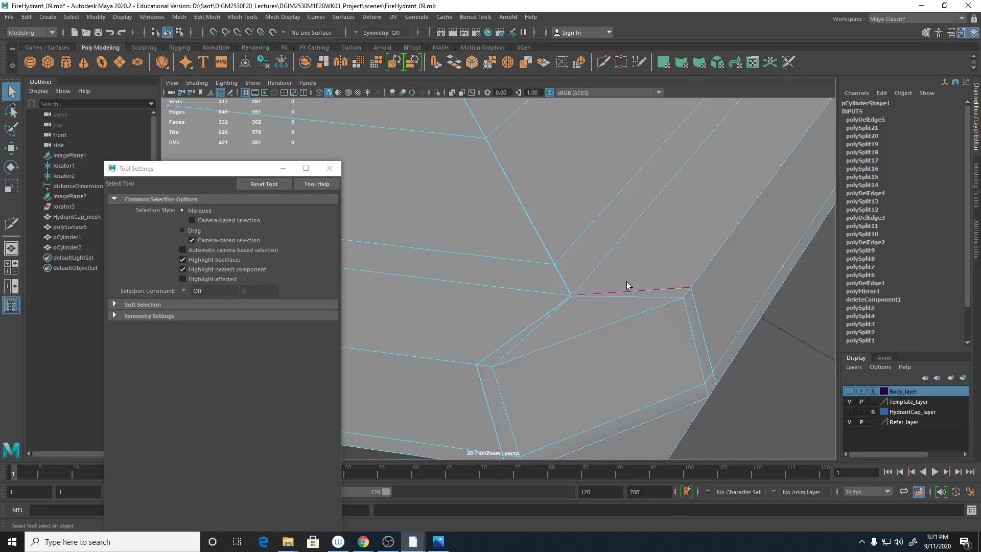
right_drag(627, 259, 661, 243)
click(781, 422)
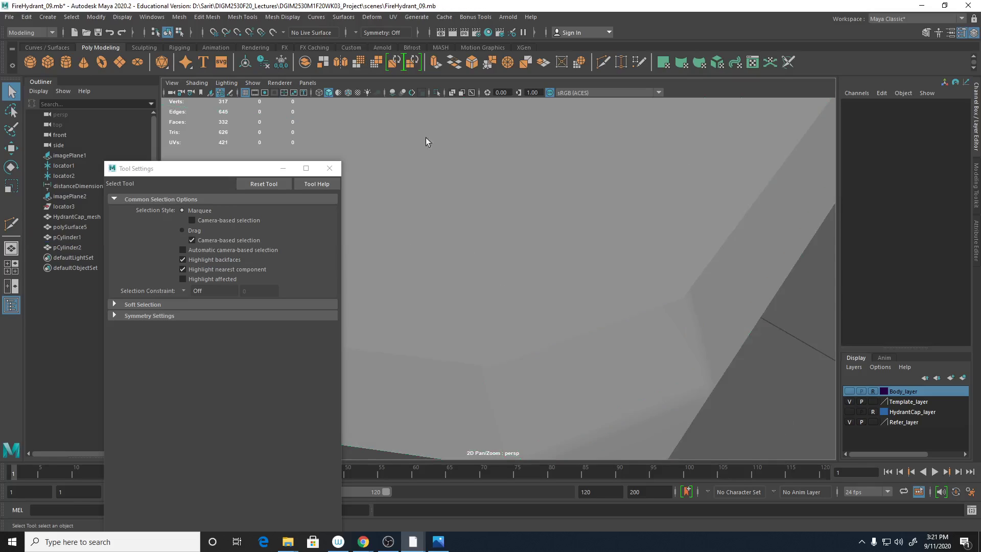
click(348, 92)
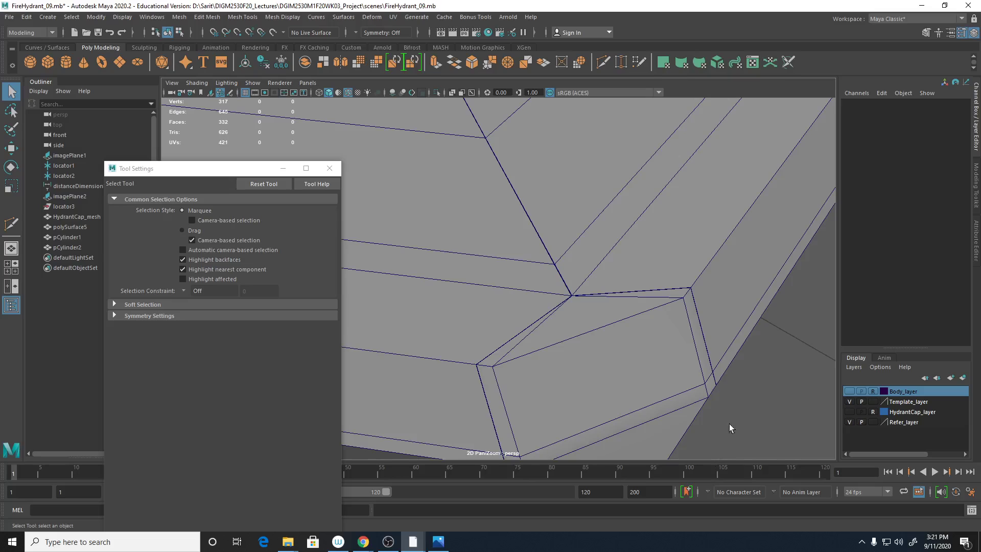
- Examine the spacing of the supporting edges around the bolt's corner patches from several angles
alt+drag(741, 398, 699, 362)
alt+right_drag(674, 249, 461, 316)
alt+drag(460, 317, 514, 324)
alt+right_drag(515, 324, 608, 333)
alt+middle_drag(608, 333, 593, 333)
alt+right_drag(592, 333, 635, 313)
alt+drag(635, 313, 531, 305)
shift+right_click(523, 296)
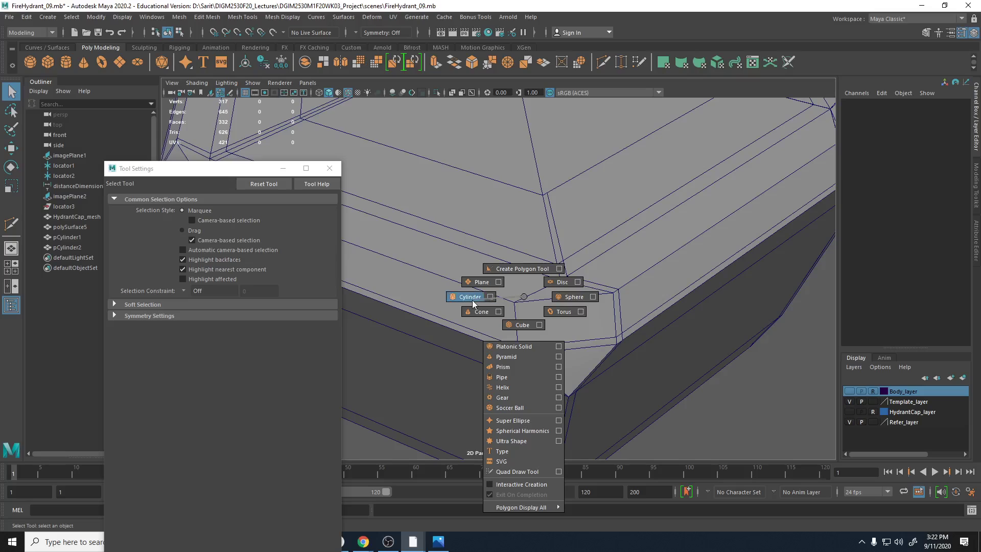
click(517, 300)
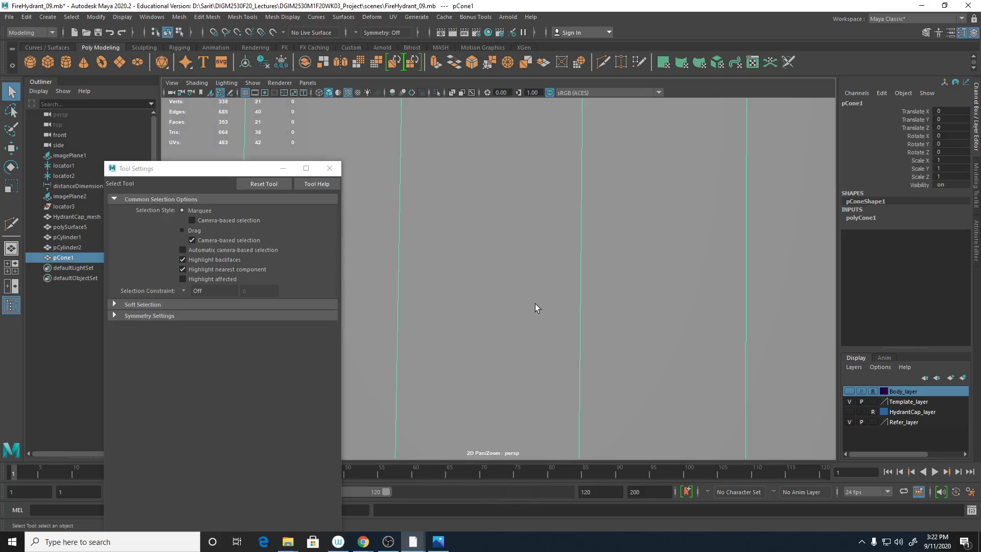
key(ctrl+z)
- Select the bolt and insert a supporting edge loop along the unsupported side of the front corner patch with Multi-Cut
click(563, 276)
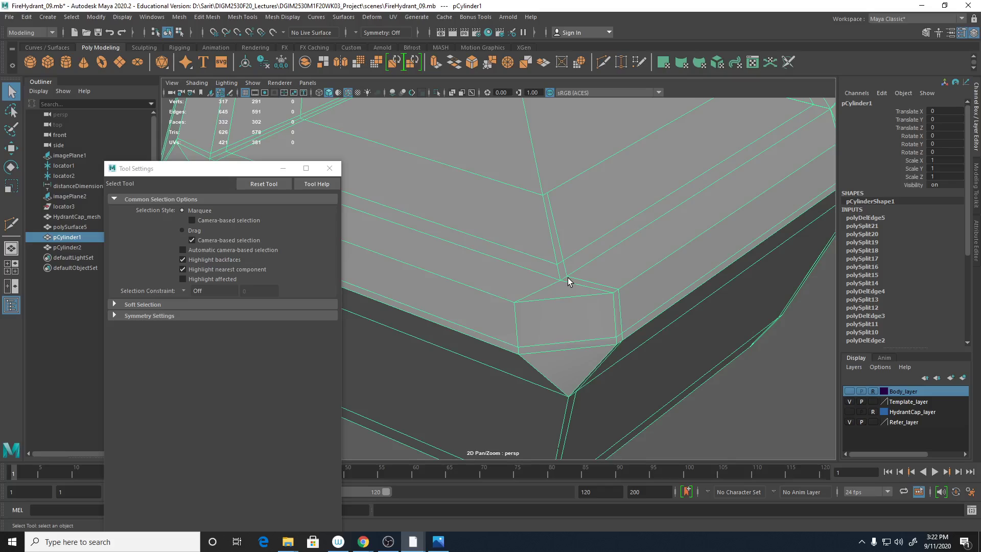
shift+right_drag(567, 277, 527, 262)
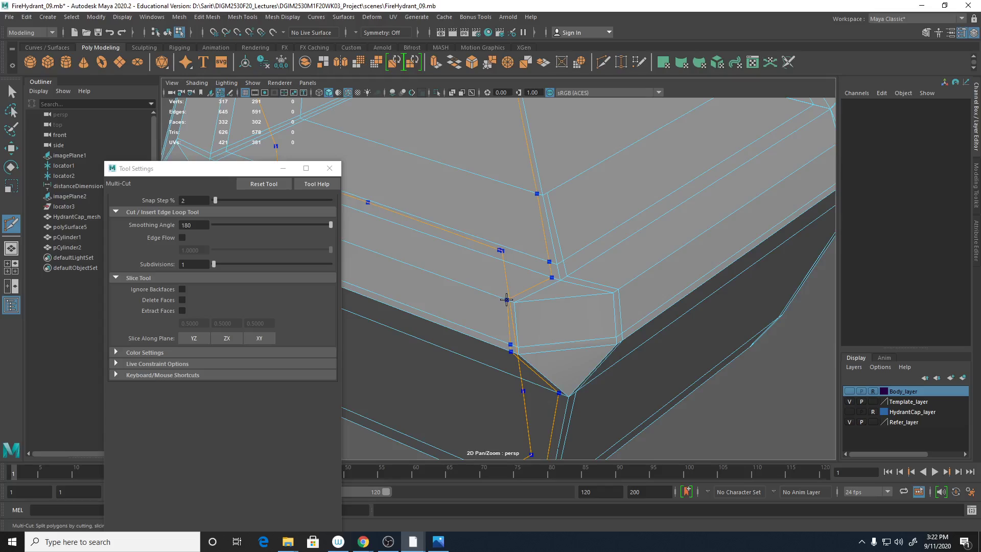
ctrl+click(506, 300)
- Insert a horizontal edge loop around the bolt's side faces at about mid-height
scroll(613, 332, down, 5)
alt+drag(613, 333, 513, 286)
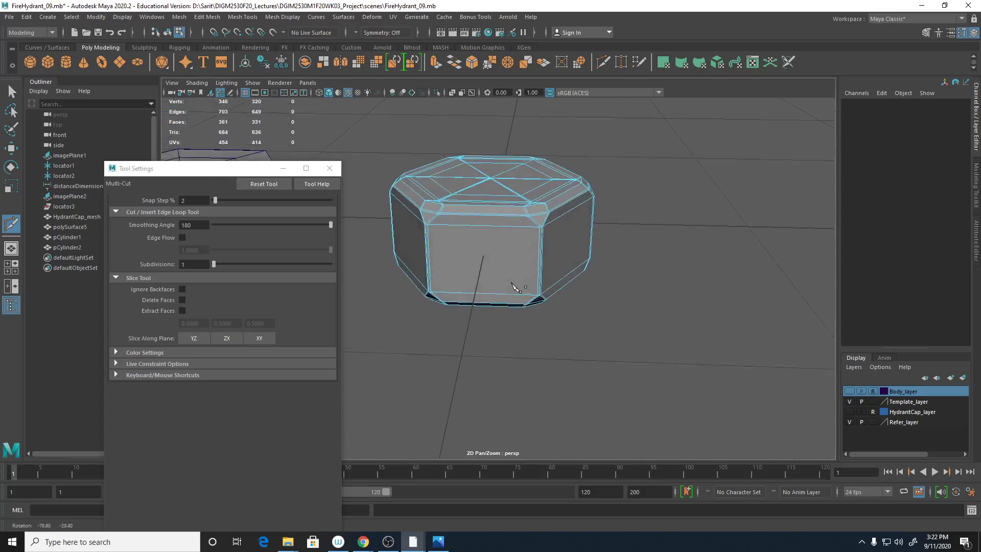
ctrl+click(536, 259)
alt+drag(623, 333, 625, 305)
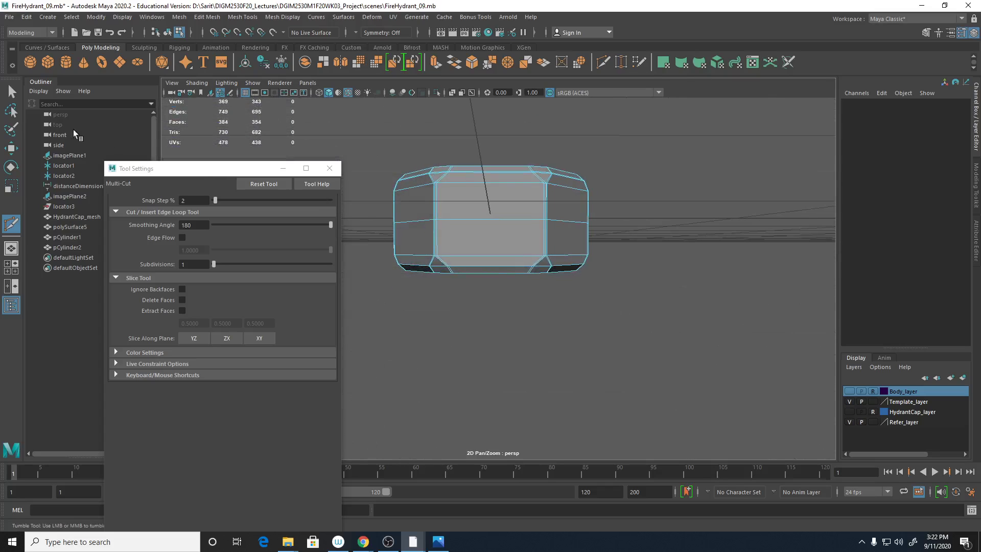
- Select all components below the mid-height edge loop and delete the lower half of the bolt
click(12, 92)
drag(616, 247, 311, 323)
right_drag(518, 249, 472, 249)
drag(390, 249, 669, 338)
key(Delete)
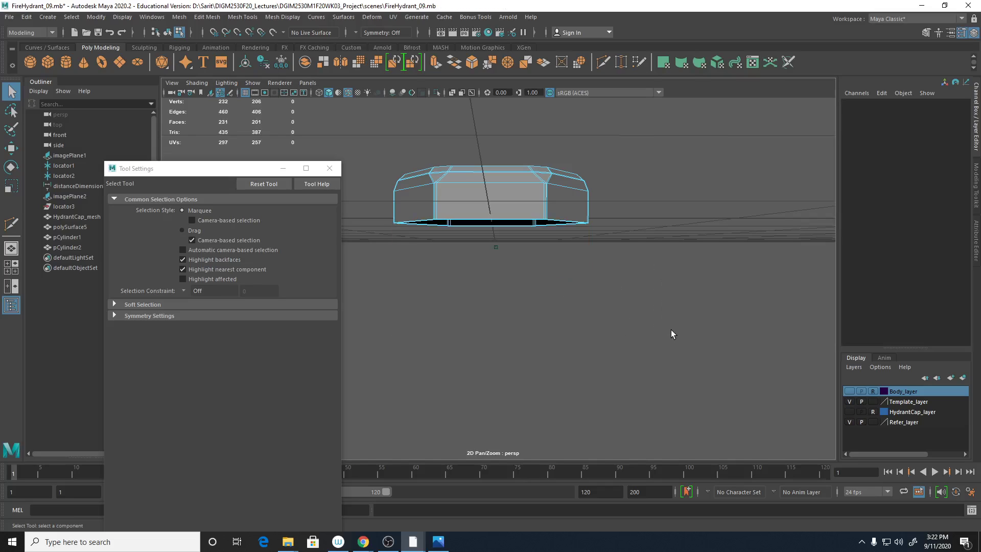
- Examine the supporting edges around the corner patches on the bolt's upper half, comparing the smoothed preview with the unsmoothed mesh
alt+drag(620, 249, 599, 310)
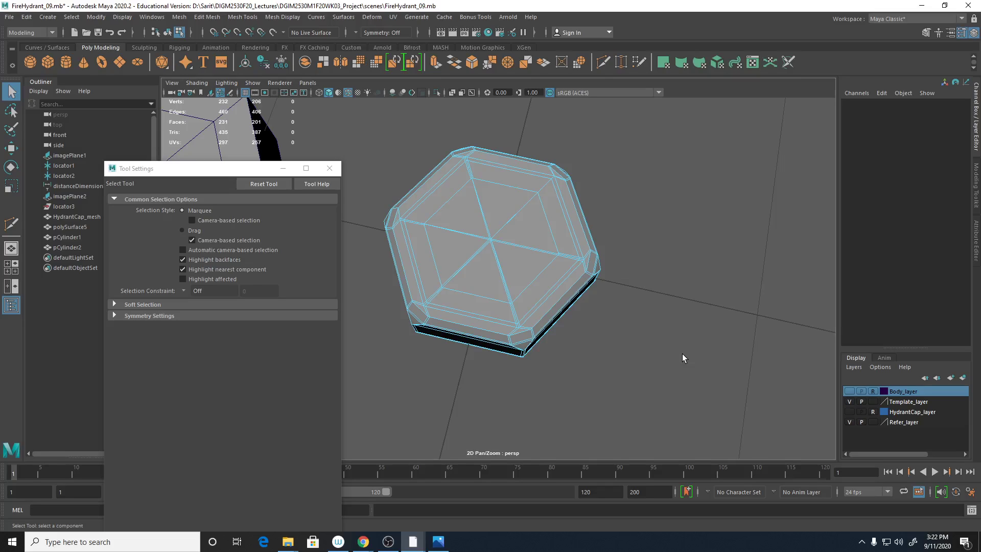
alt+drag(579, 298, 554, 290)
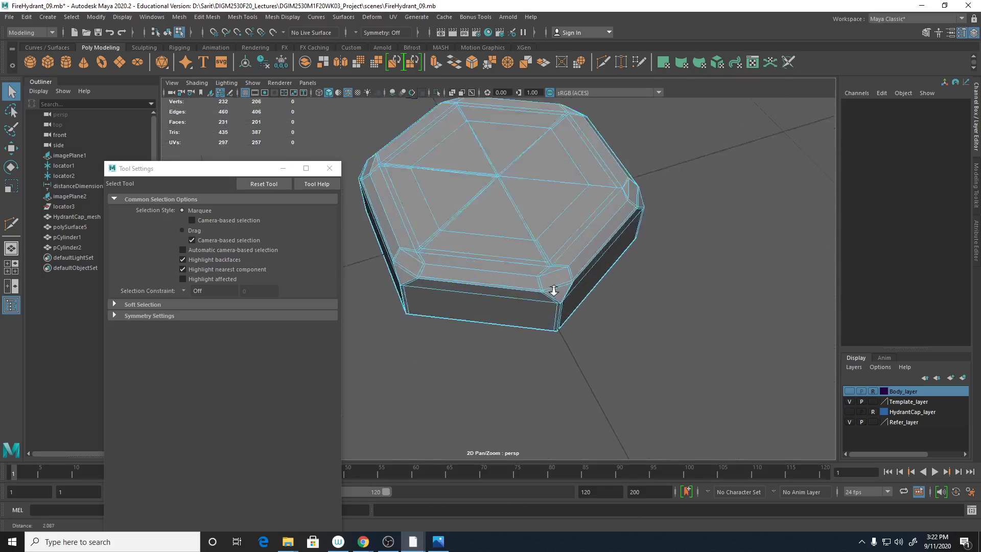
scroll(553, 290, up, 10)
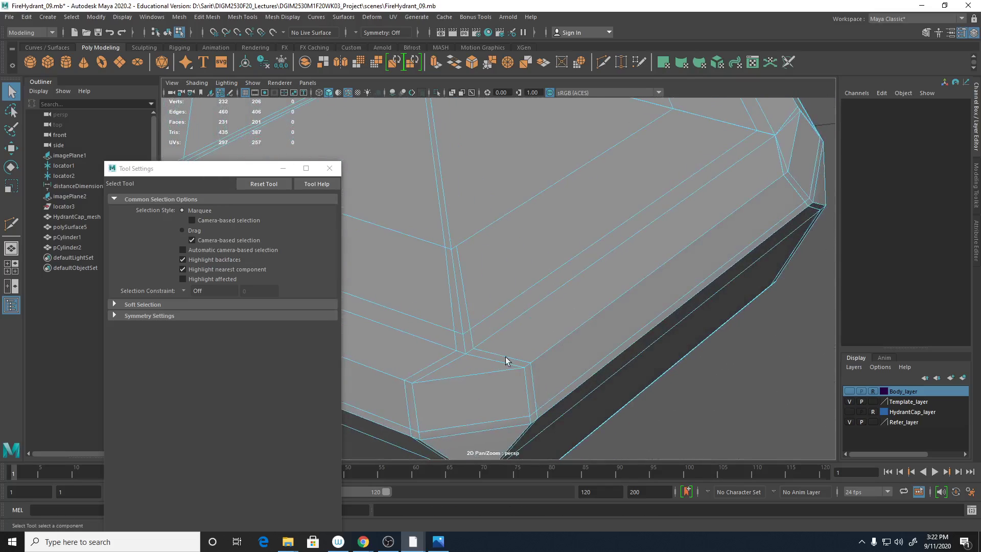
shift+right_drag(467, 360, 407, 292)
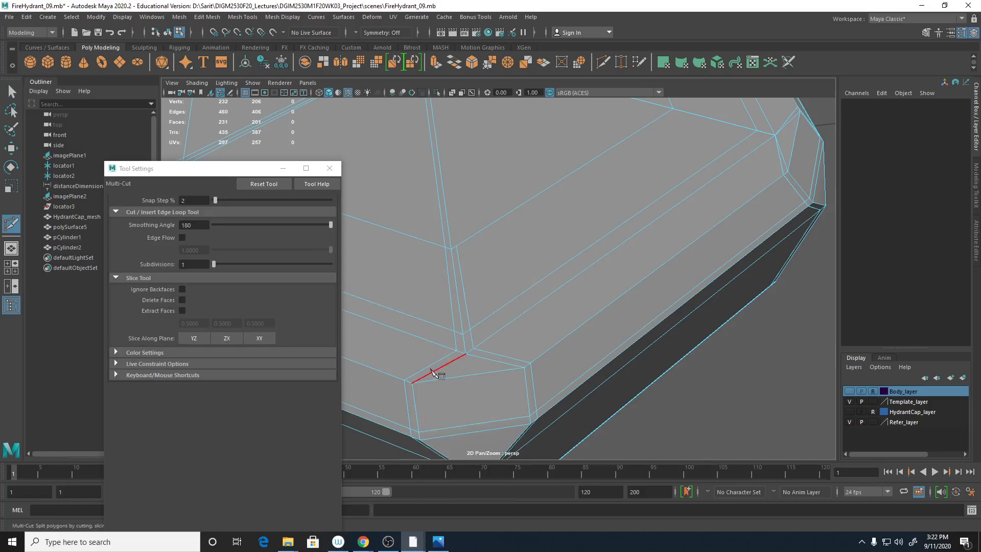
alt+middle_drag(435, 374, 422, 358)
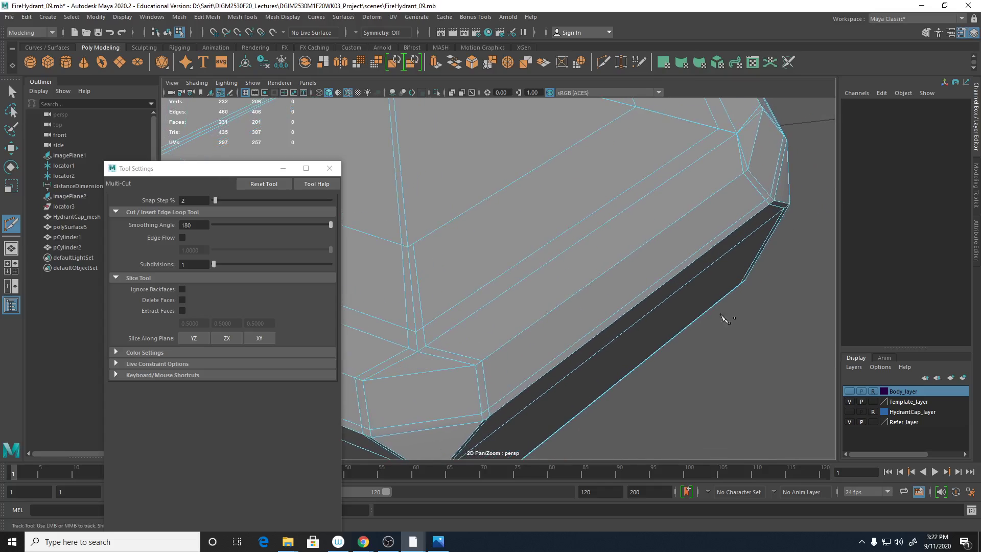
scroll(688, 283, up, 3)
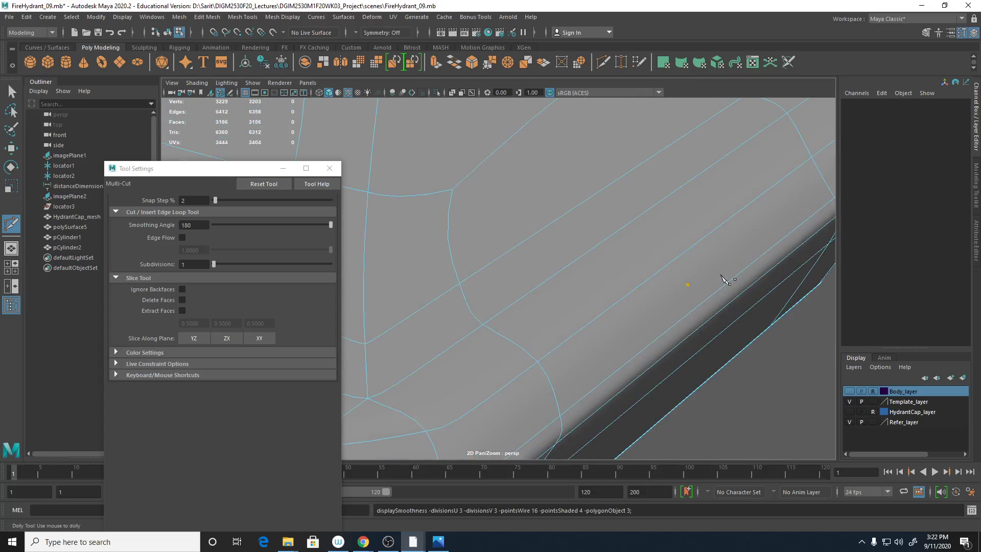
key(f)
alt+drag(521, 266, 498, 264)
scroll(521, 263, up, 4)
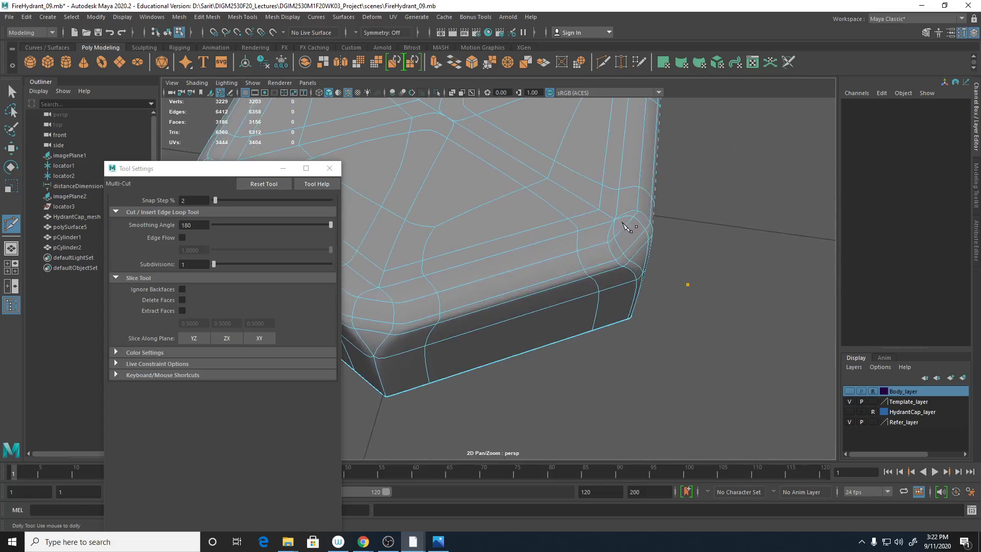
key(1)
scroll(587, 285, up, 4)
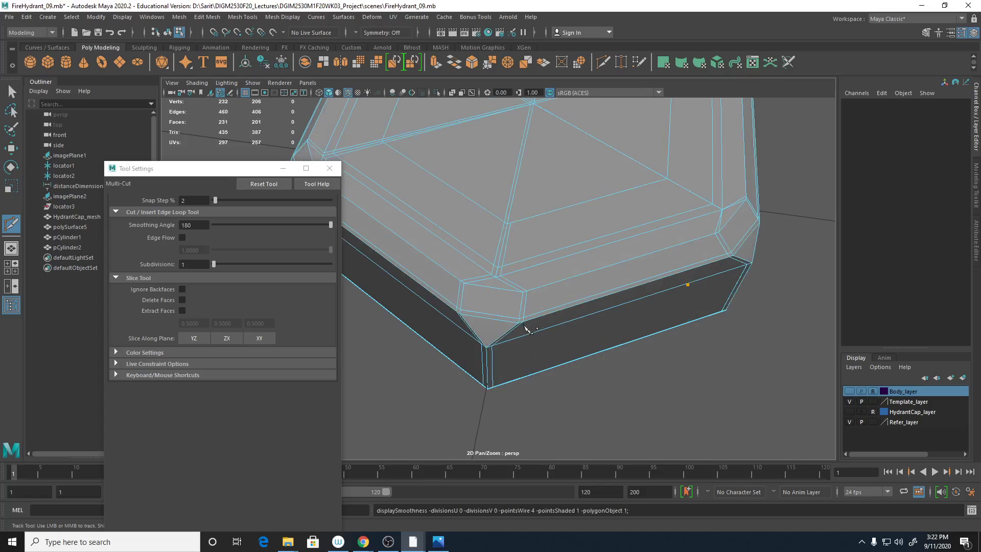
- Cut an edge with Multi-Cut from the front corner's inner diagonal vertex to the outer supporting vertex on one side of its patch
scroll(479, 256, up, 5)
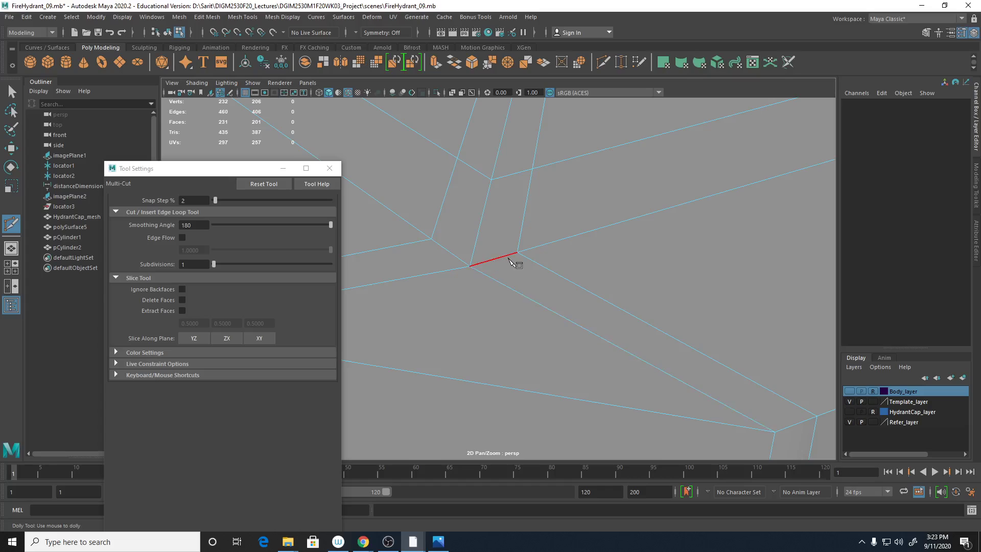
click(469, 266)
click(817, 415)
key(Return)
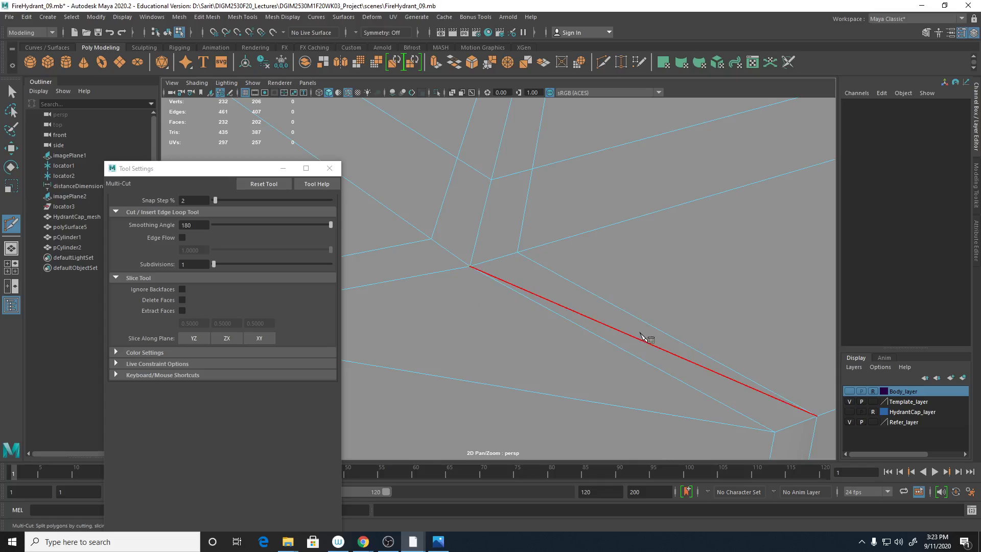
scroll(645, 337, down, 5)
alt+middle_drag(561, 317, 529, 303)
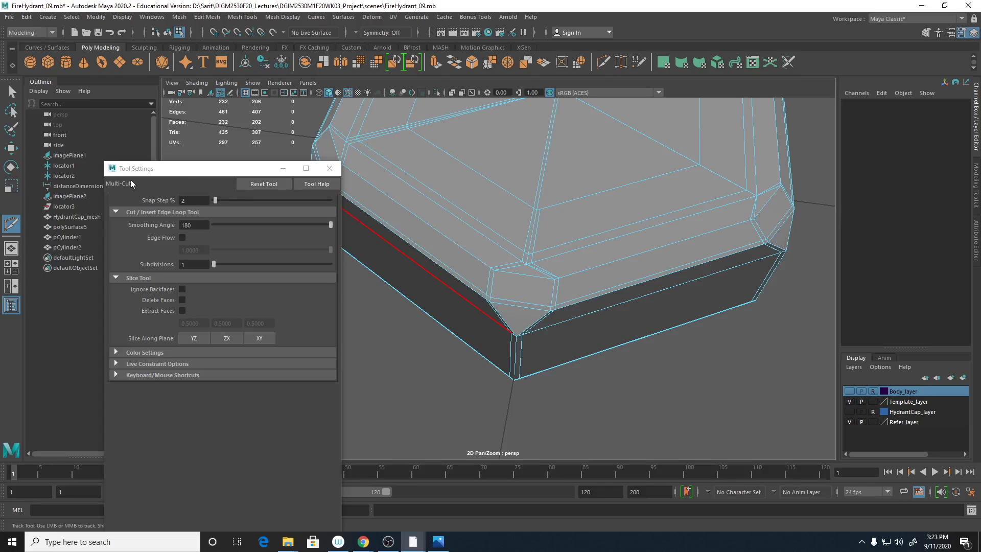
- Reset the Multi-Cut tool to its default settings and close the tool settings window
double_click(10, 225)
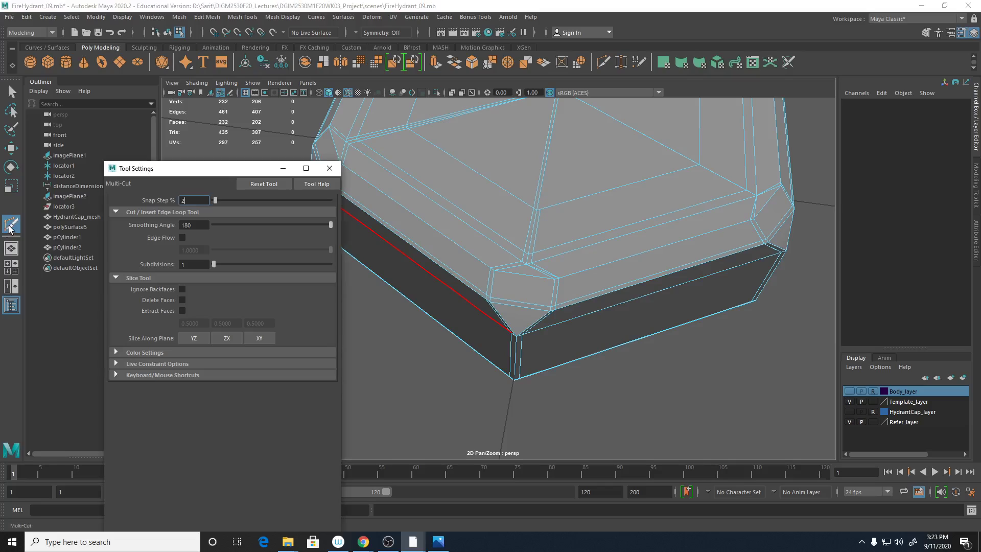
click(262, 183)
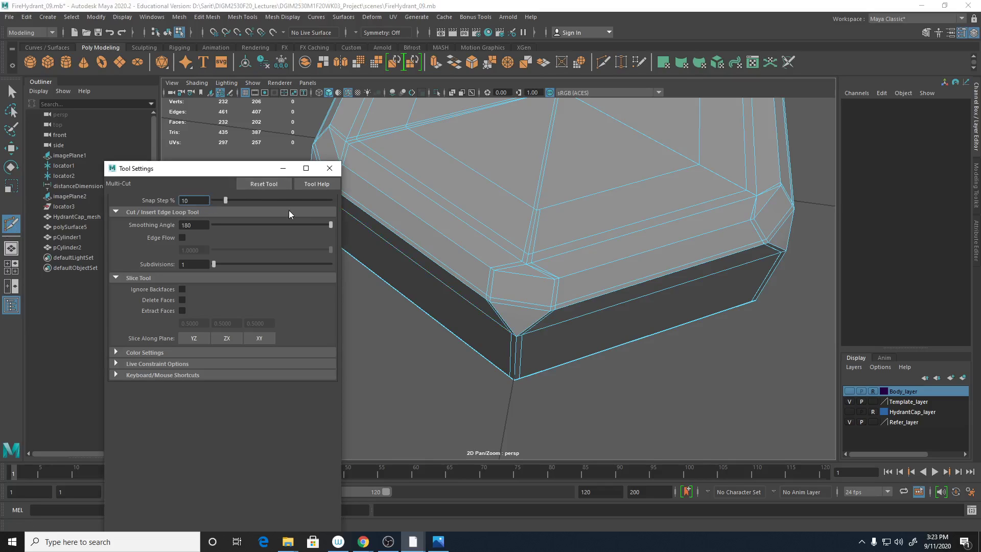
click(329, 169)
- Cut a matching edge from the outer supporting vertex on the corner patch's other side to the inner diagonal vertex
scroll(394, 393, up, 5)
alt+middle_drag(395, 392, 659, 373)
click(490, 404)
scroll(405, 333, up, 3)
scroll(442, 339, up, 5)
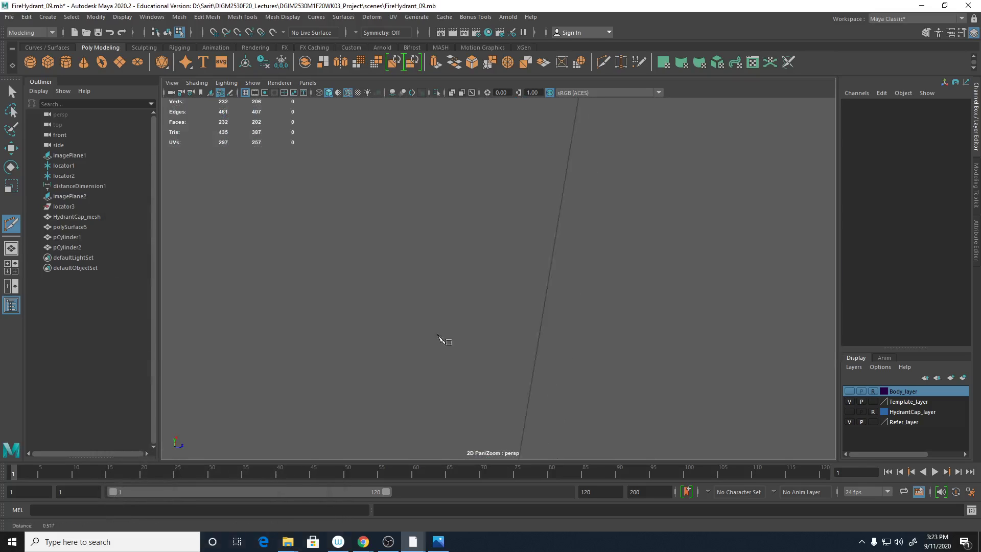
scroll(429, 339, down, 5)
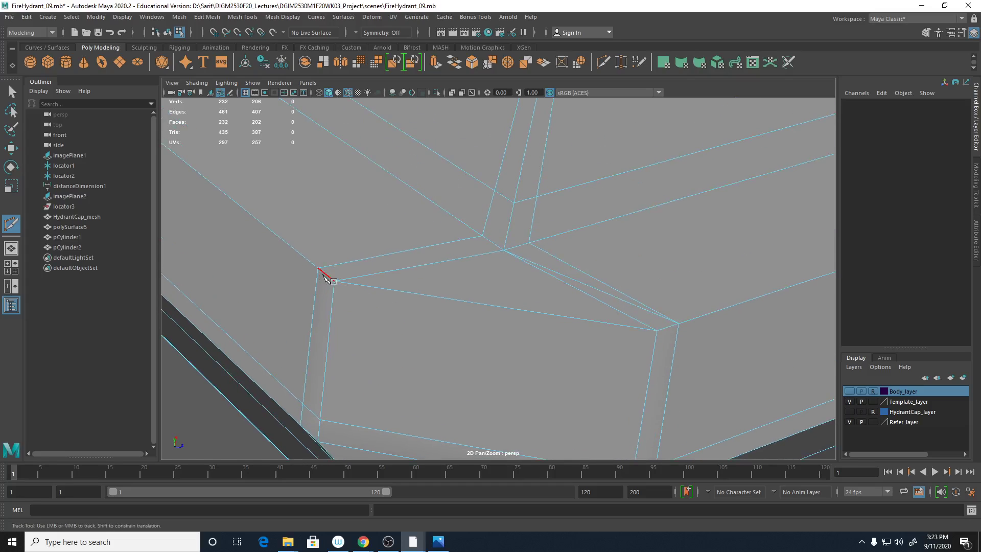
click(317, 268)
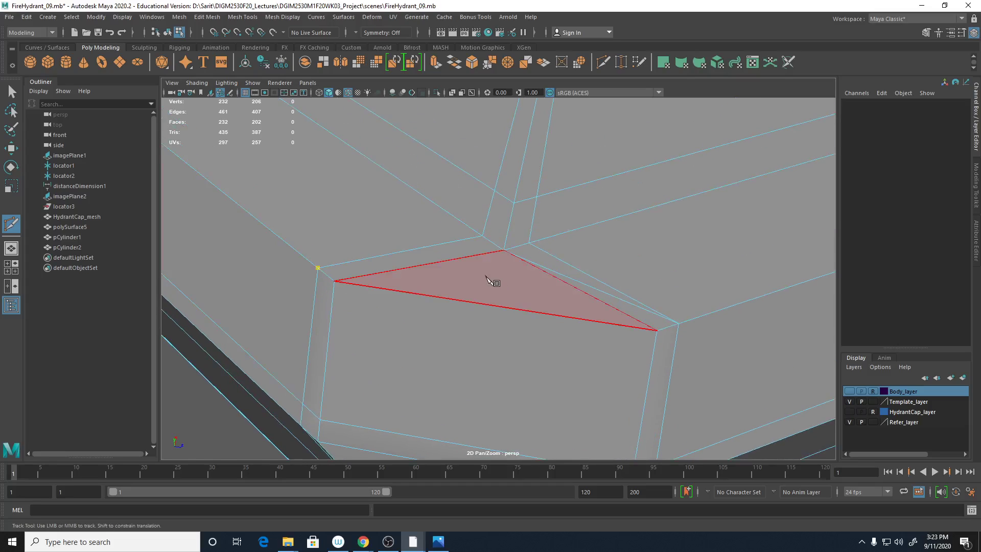
click(502, 251)
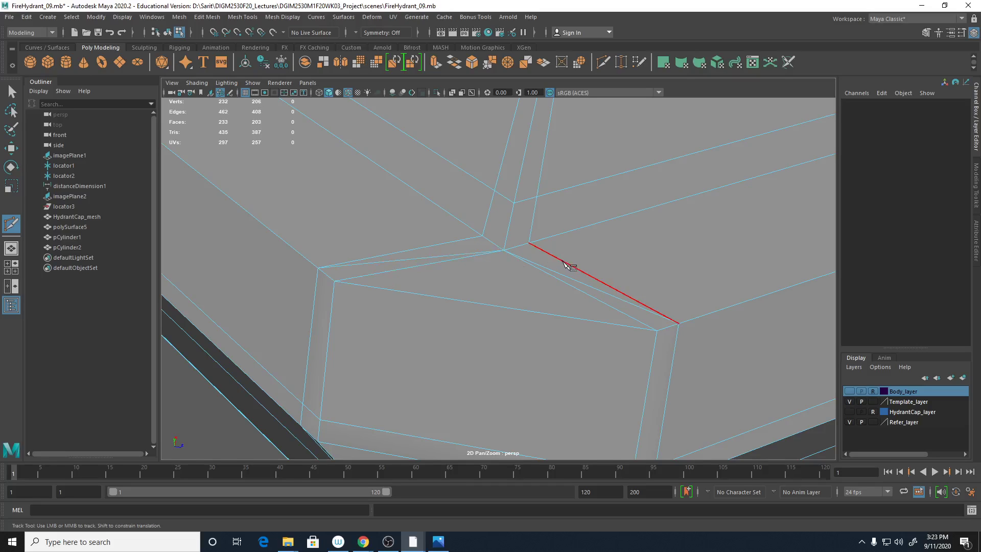
- Select the outer supporting edges flanking the newly cut corner, including their loop, and delete them
key(q)
right_drag(536, 258, 532, 228)
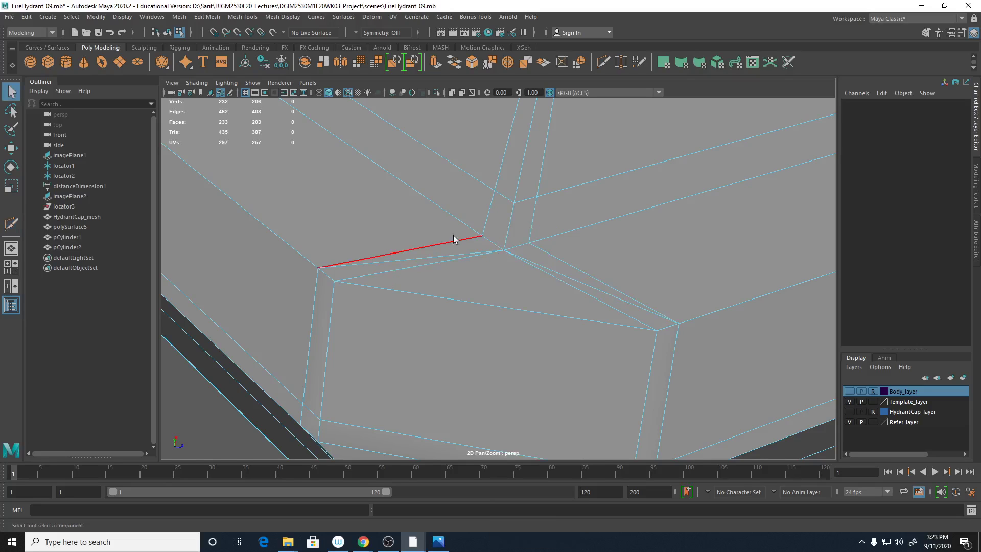
click(458, 240)
double_click(538, 251)
alt+right_drag(606, 267, 473, 245)
alt+drag(562, 258, 511, 301)
mouse_move(373, 344)
alt+mouse_down()
mouse_move(405, 313)
mouse_move(389, 337)
alt+mouse_up()
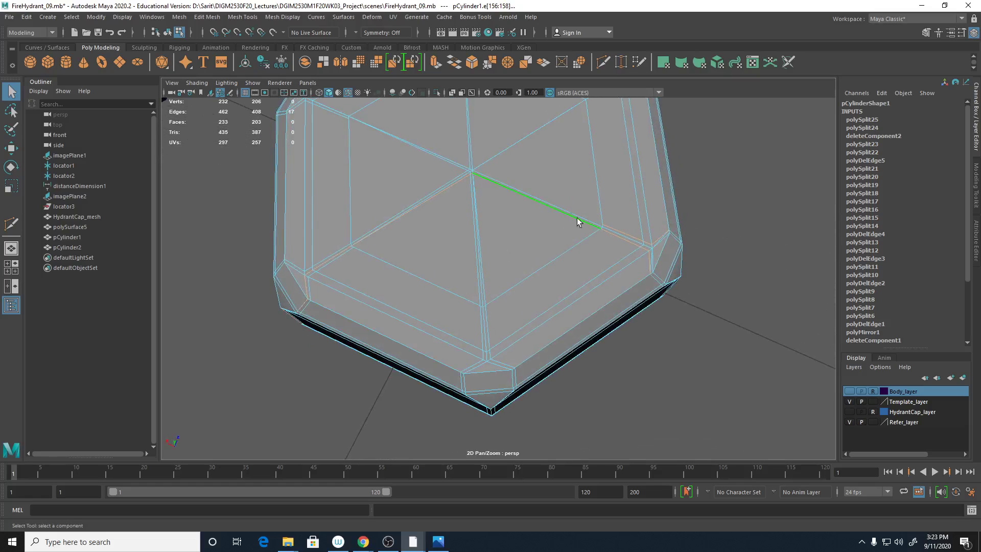
shift+right_click(649, 241)
shift+right_drag(648, 241, 598, 257)
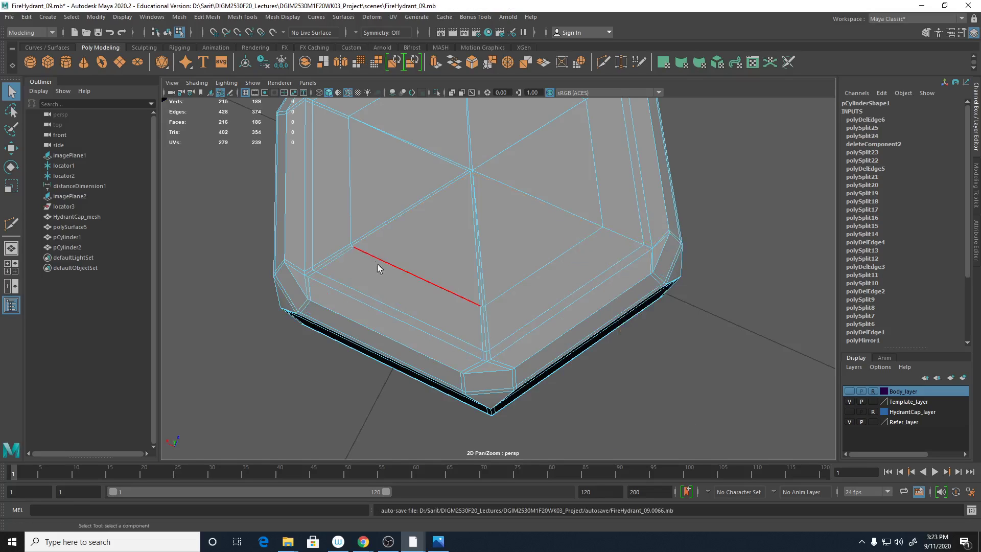
- Cut two edges at the next corner from its inner diagonal vertex to the outer supporting vertices on both sides of the patch
alt+middle_drag(486, 339, 433, 322)
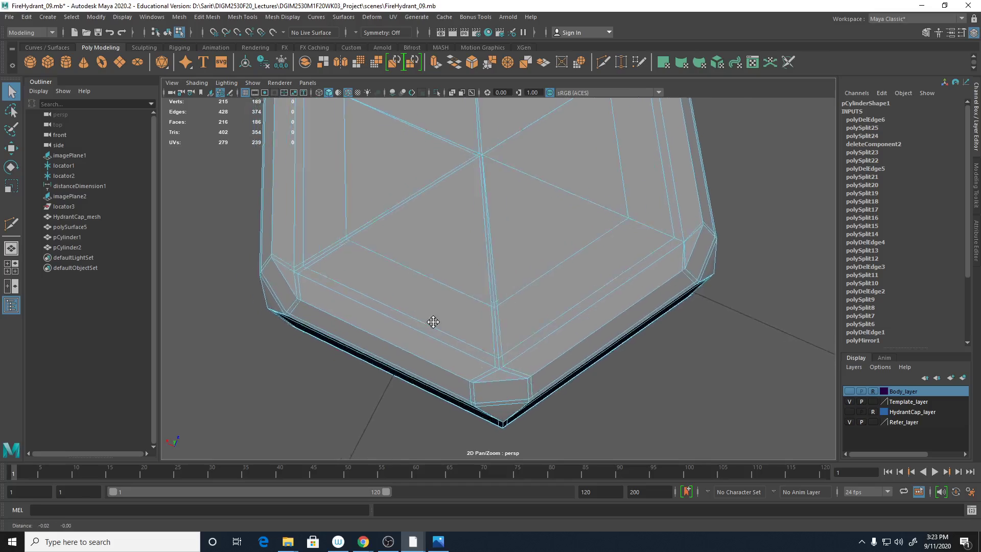
alt+drag(433, 321, 462, 327)
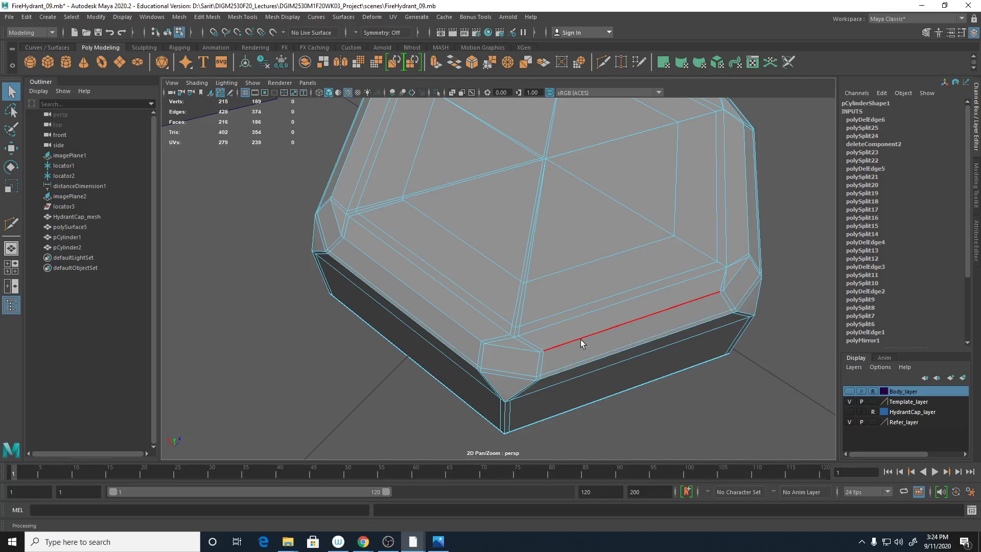
scroll(552, 383, up, 5)
alt+drag(452, 388, 492, 372)
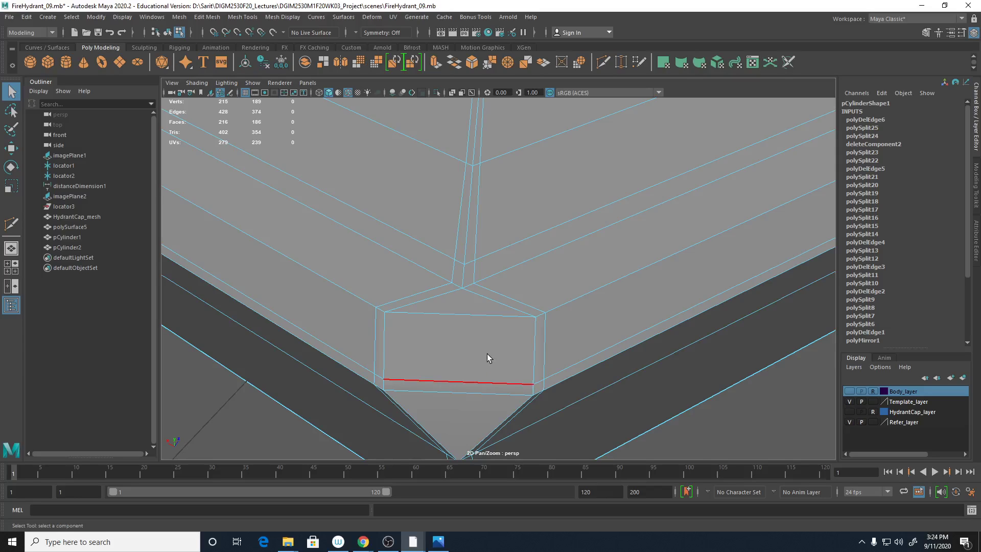
shift+right_drag(487, 299, 440, 299)
click(466, 287)
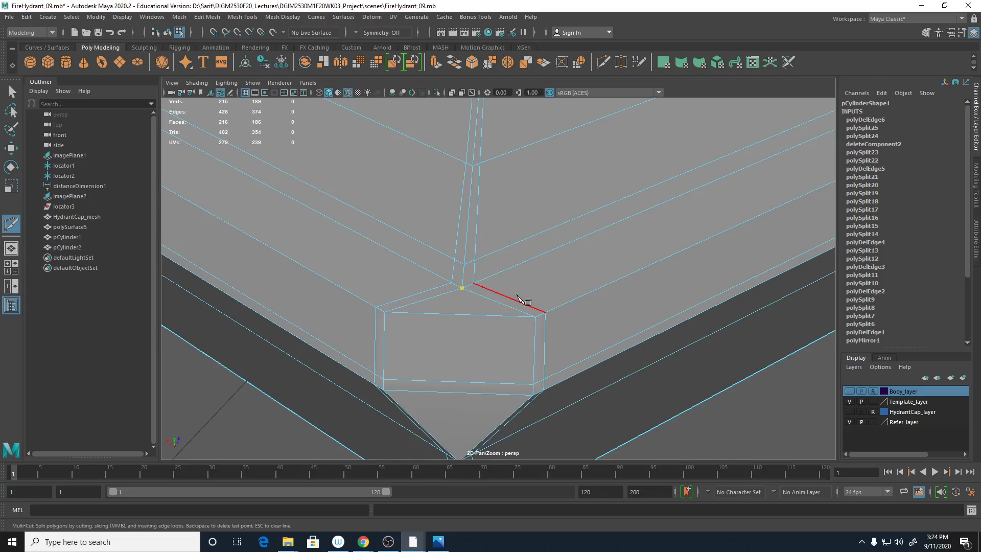
click(544, 312)
key(Return)
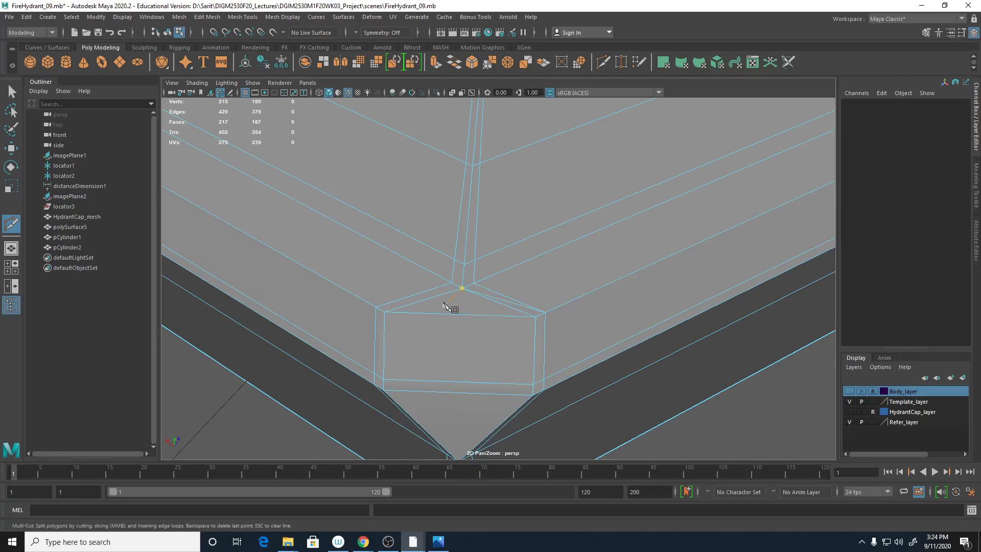
click(462, 288)
click(377, 306)
key(Return)
- Repeat the two Multi-Cut edges at another corner, joining its inner diagonal vertex to the outer supporting vertex on each side
click(534, 317)
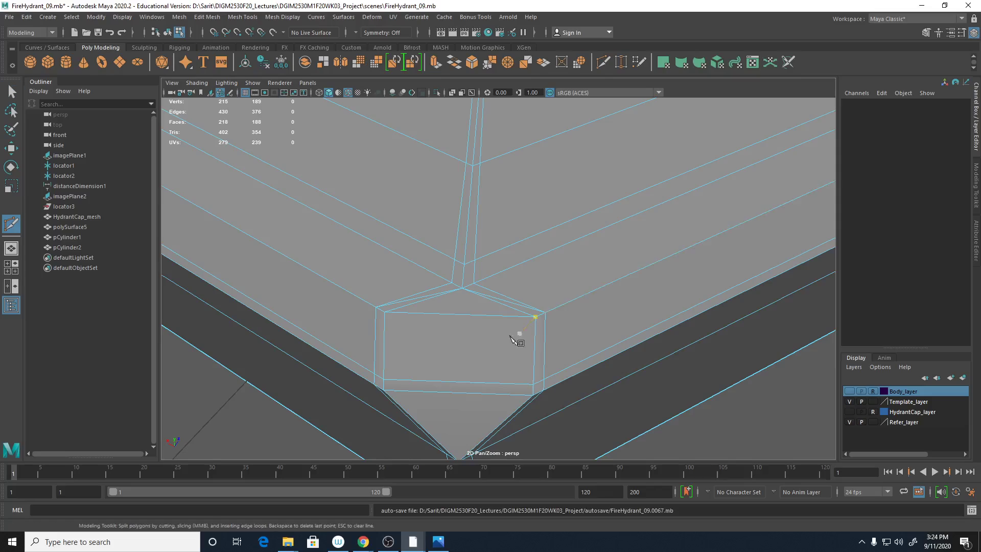
alt+right_drag(518, 335, 498, 334)
alt+drag(498, 334, 524, 326)
alt+right_drag(525, 325, 569, 324)
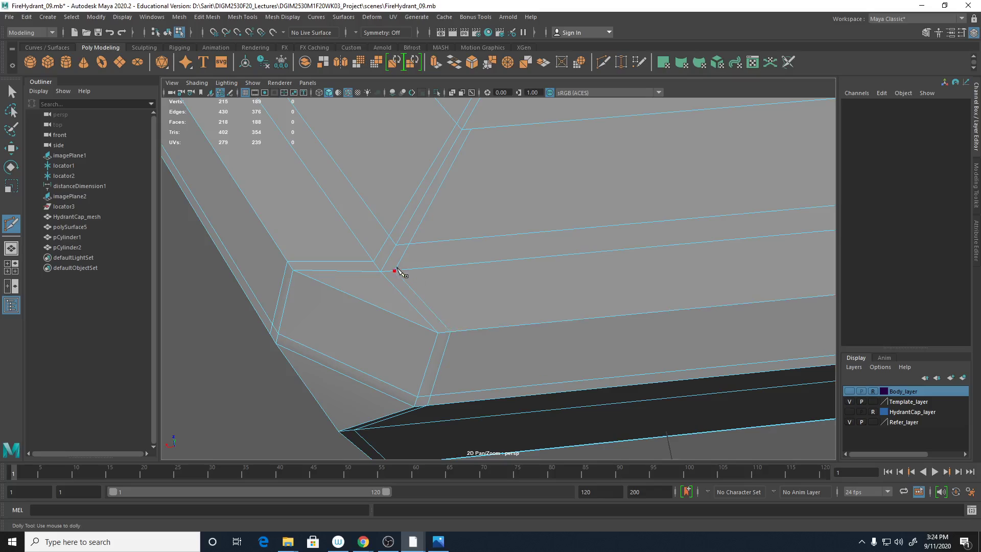
click(381, 271)
click(451, 331)
key(Return)
click(380, 271)
click(290, 267)
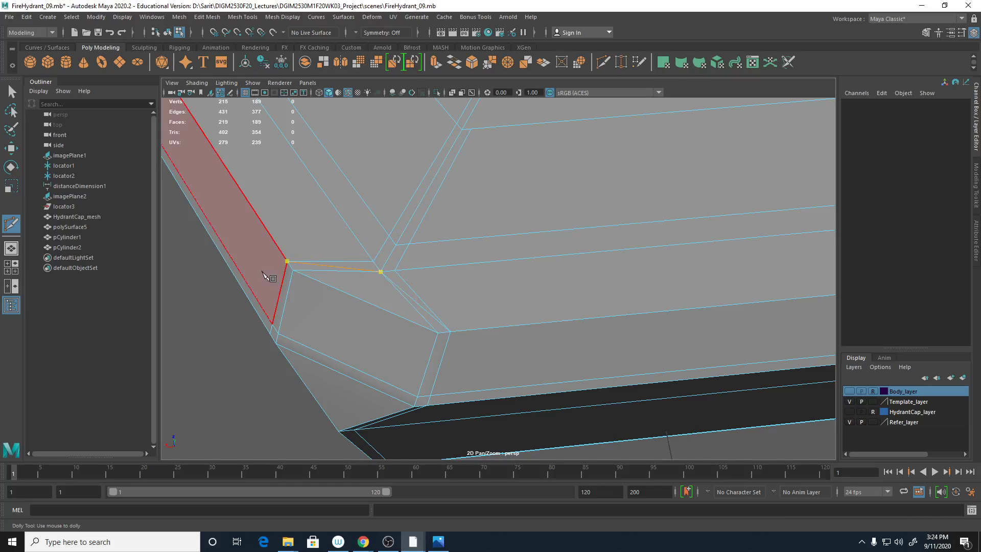
key(Return)
- Cut one edge at the following corner from the patch's outer supporting vertex to the inner diagonal vertex
alt+right_drag(310, 281, 390, 293)
alt+drag(390, 293, 453, 206)
alt+middle_drag(453, 205, 448, 234)
scroll(467, 253, up, 4)
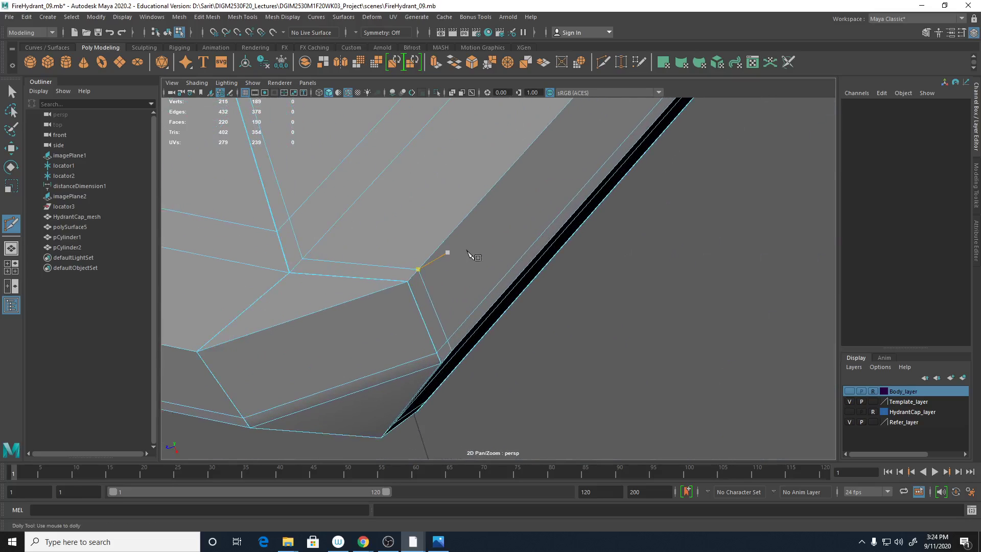
click(283, 280)
alt+middle_drag(467, 412, 554, 424)
- Select the redundant supporting edges beside the rerouted corners and delete them
key(q)
scroll(550, 407, down, 3)
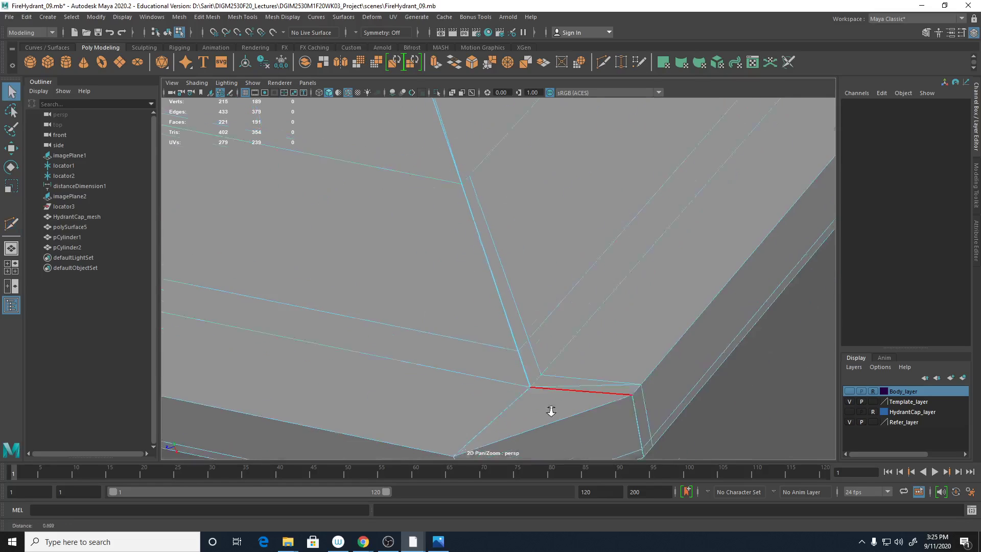
double_click(513, 369)
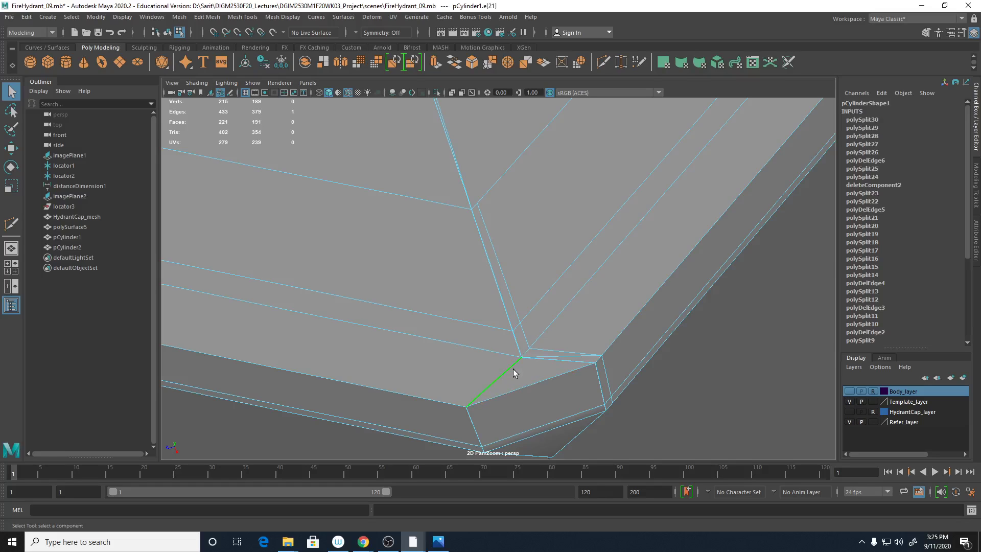
alt+drag(550, 397, 452, 337)
shift+right_drag(455, 251, 400, 267)
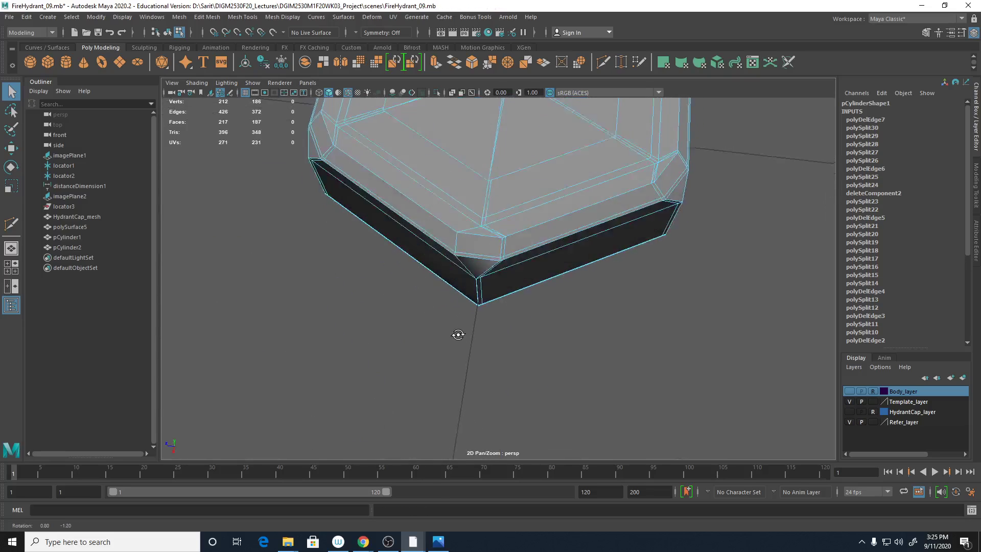
- Delete the redundant supporting edges beside the diagonal at the near corner and the doubled diagonal edge run across the bolt's top
alt+drag(459, 332, 459, 320)
alt+middle_drag(460, 320, 432, 380)
scroll(432, 380, up, 8)
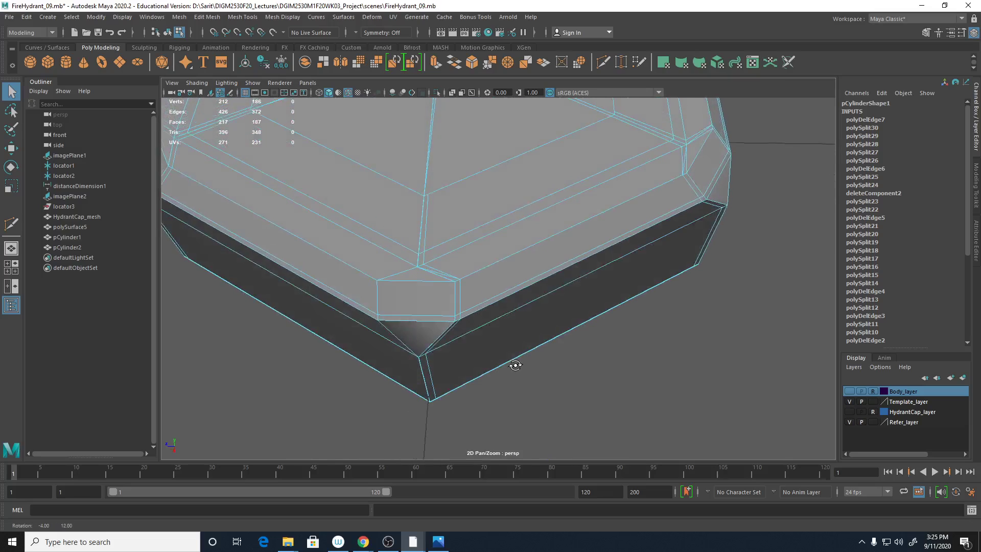
alt+middle_drag(458, 348, 469, 353)
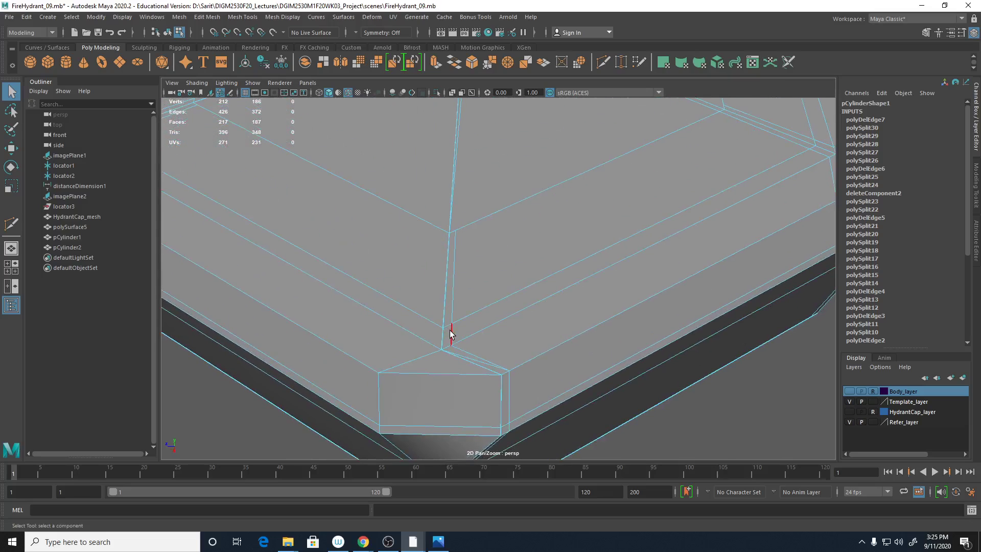
shift+right_drag(450, 333, 451, 334)
click(403, 331)
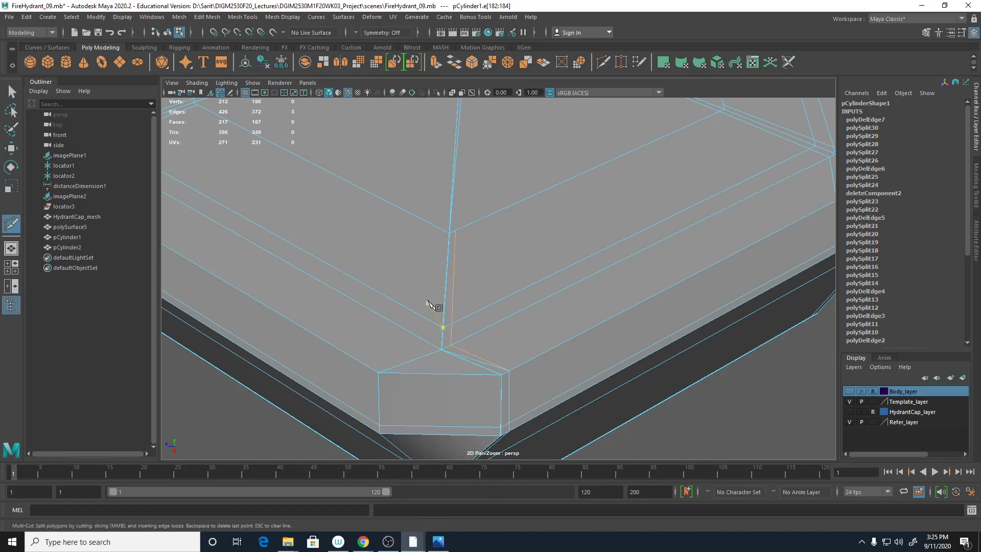
key(q)
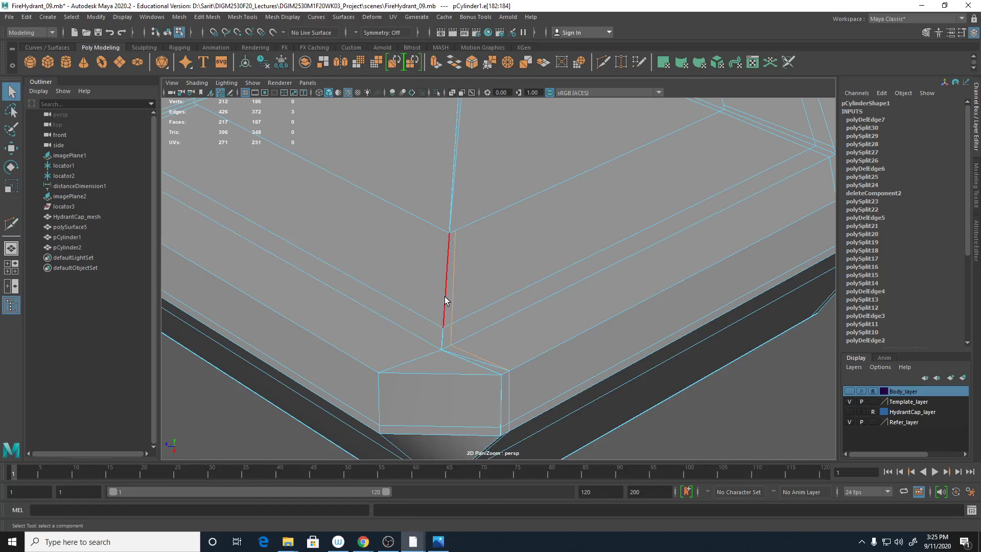
click(453, 301)
shift+right_drag(453, 302, 419, 320)
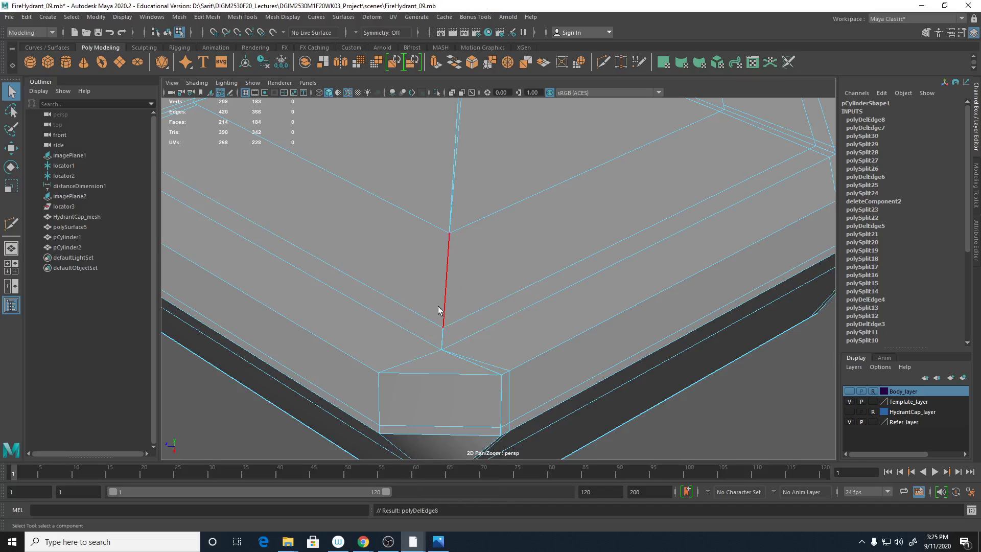
scroll(534, 337, down, 5)
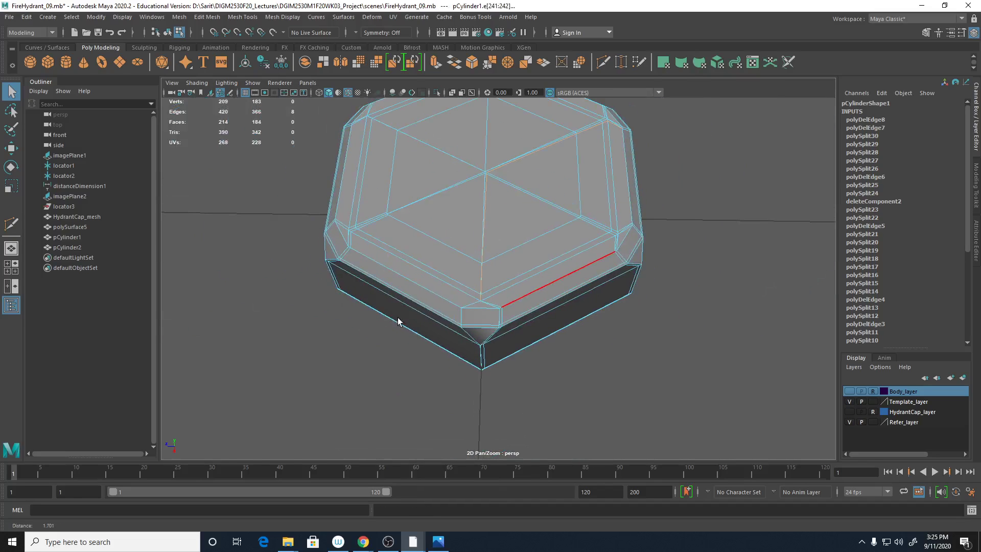
key(Delete)
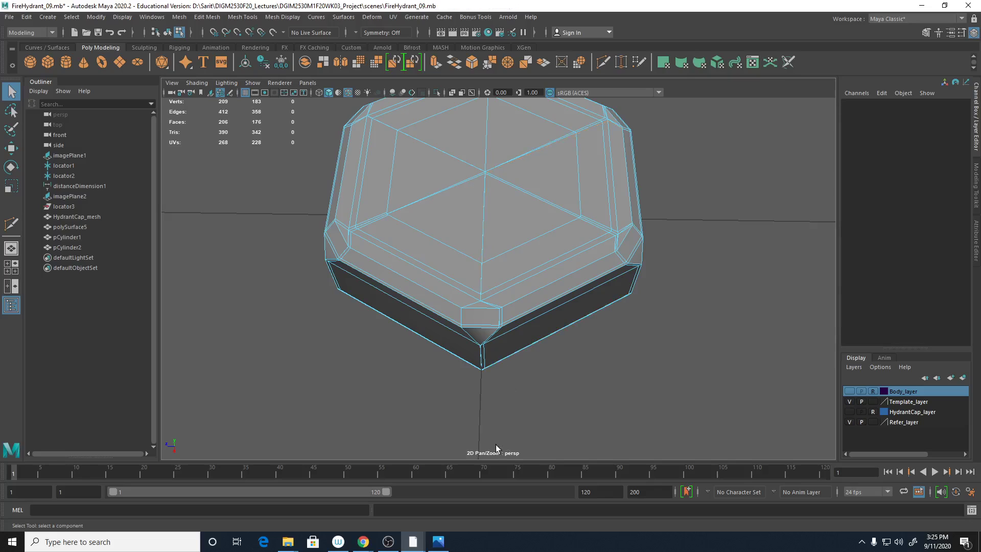
alt+drag(504, 357, 449, 311)
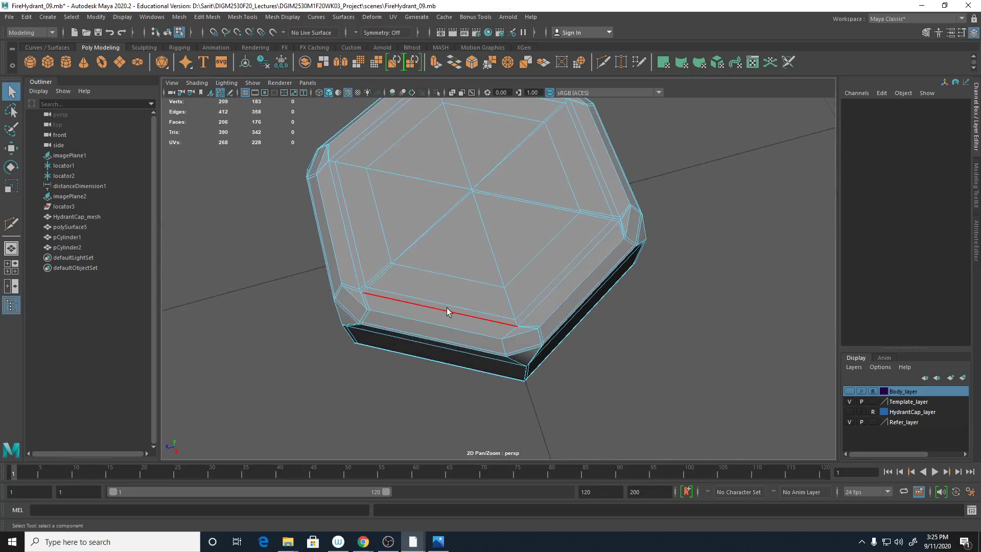
scroll(569, 302, up, 4)
alt+drag(554, 314, 434, 243)
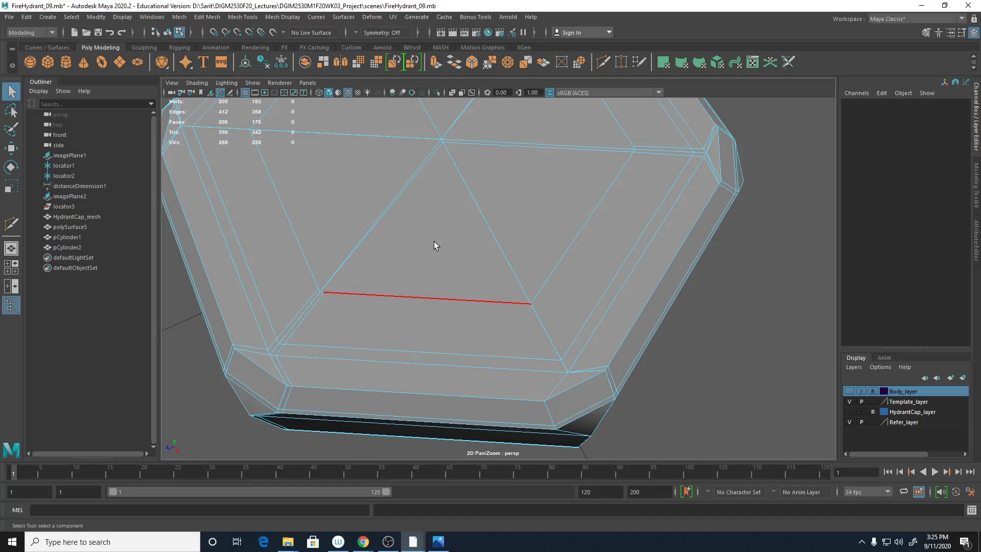
double_click(402, 208)
alt+middle_drag(372, 307, 474, 265)
click(495, 272)
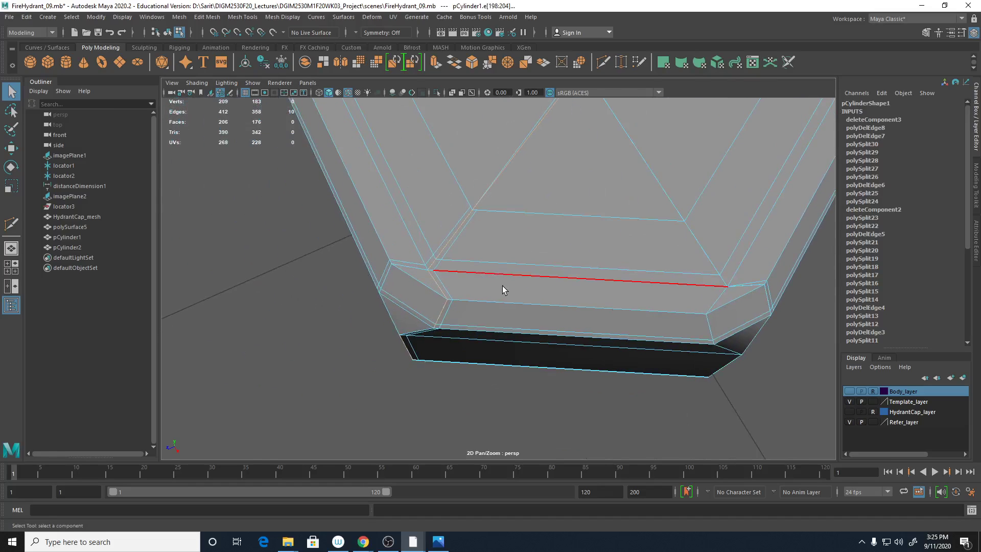
alt+drag(502, 286, 637, 282)
click(345, 307)
click(360, 304)
shift+right_drag(360, 306, 371, 320)
click(389, 327)
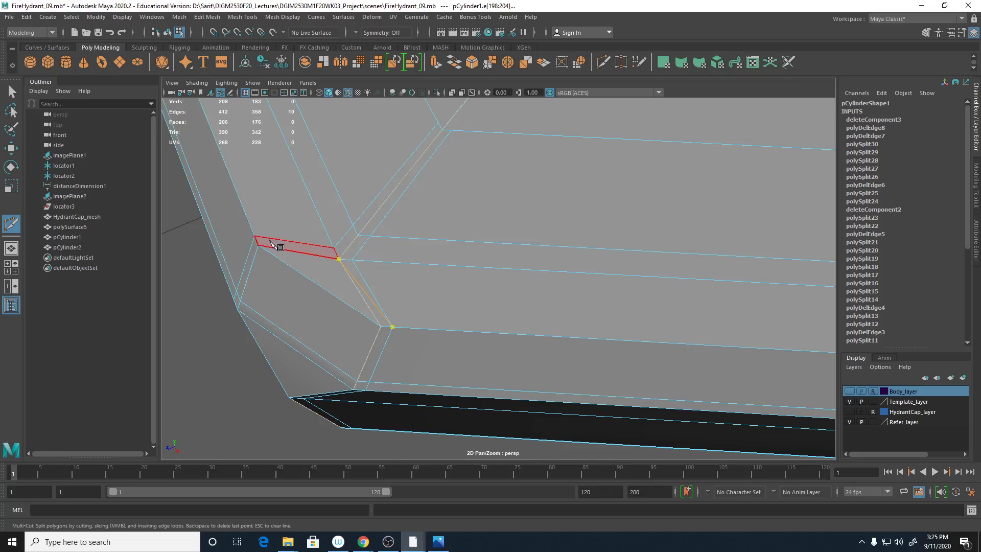
key(Return)
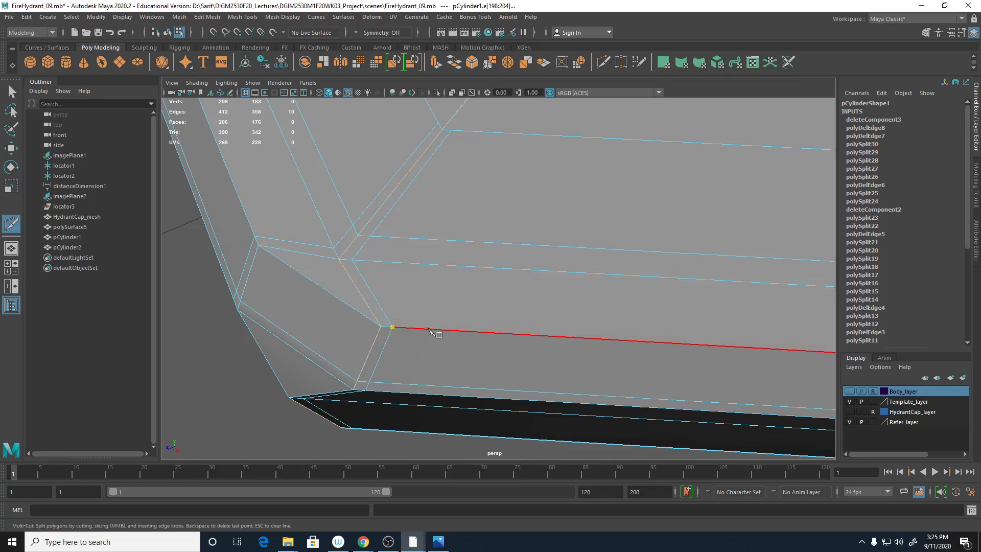
- Return to object selection and delete the whole bolt mesh with the rerouted corners, pCylinder1
click(10, 93)
alt+right_drag(577, 321, 212, 217)
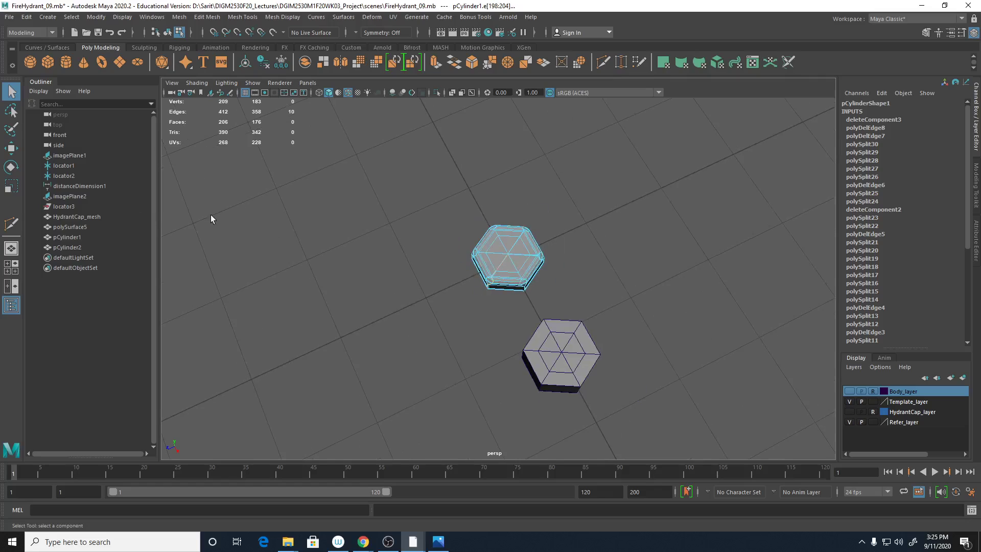
alt+right_drag(533, 276, 533, 296)
alt+drag(534, 296, 519, 265)
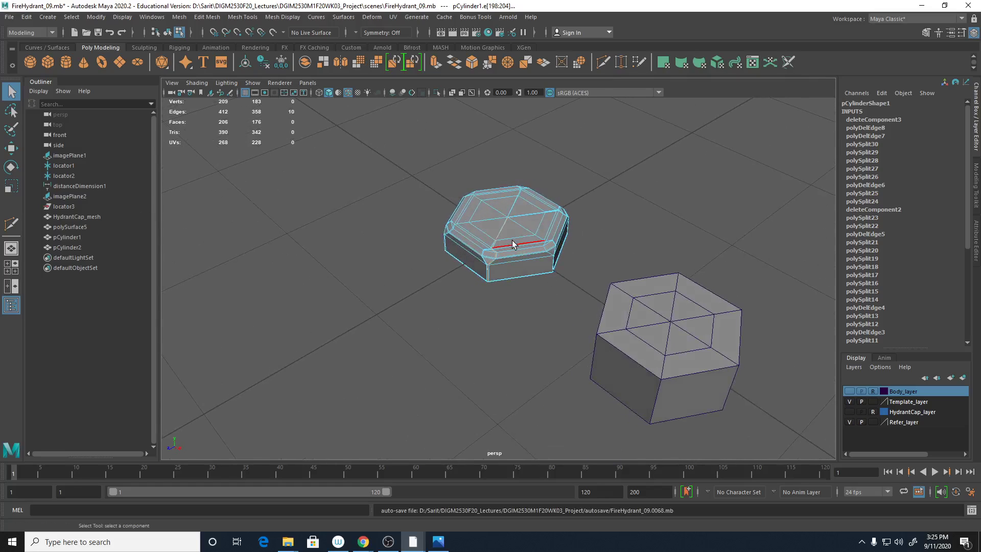
right_click(512, 241)
click(539, 233)
key(Delete)
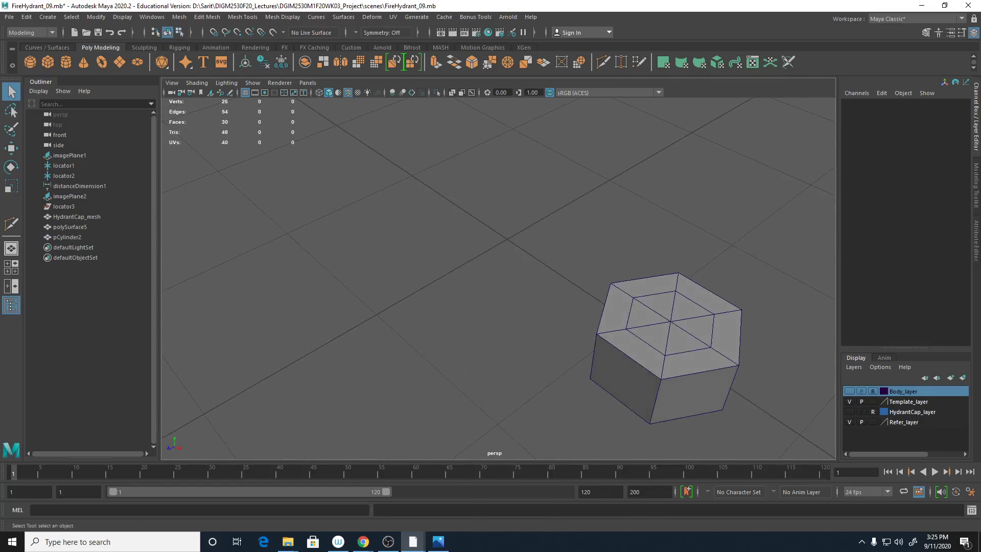